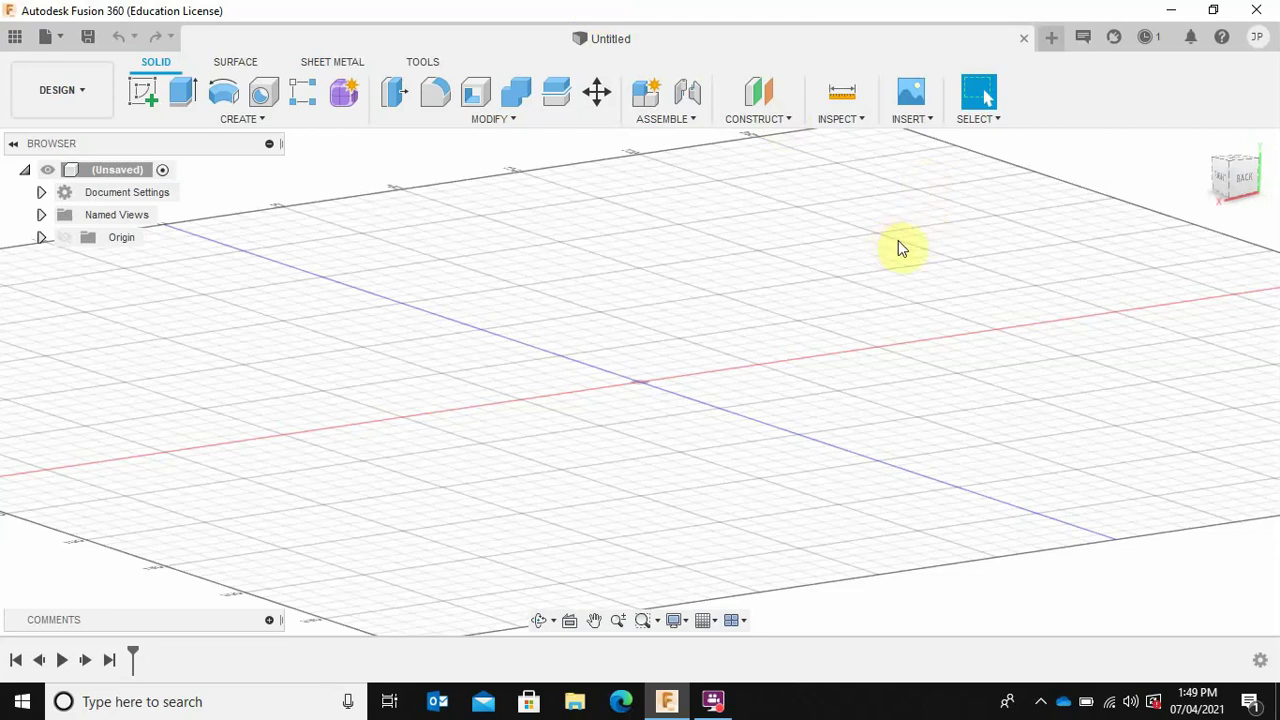
# In Preferences, keep Tinkercad as the pan, zoom and orbit shortcut scheme and confirm with OK
pyautogui.click(1256, 40)
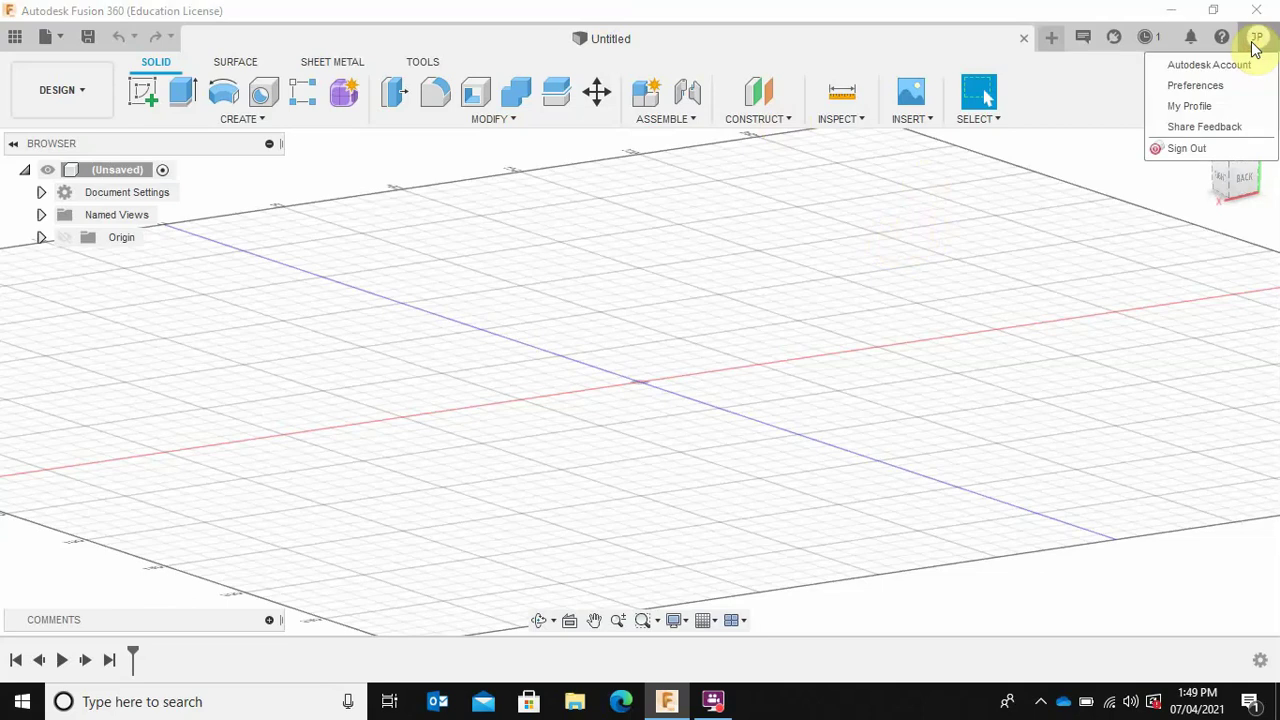
pyautogui.click(1209, 88)
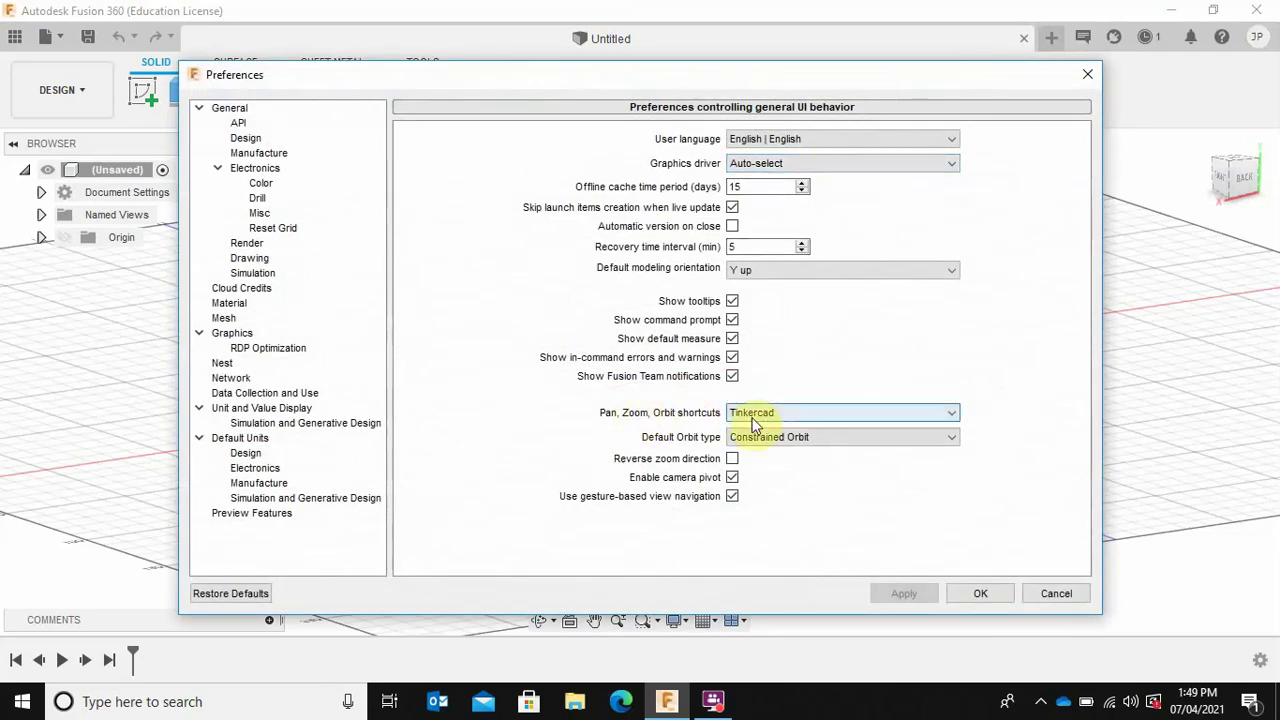
pyautogui.click(782, 414)
pyautogui.click(786, 416)
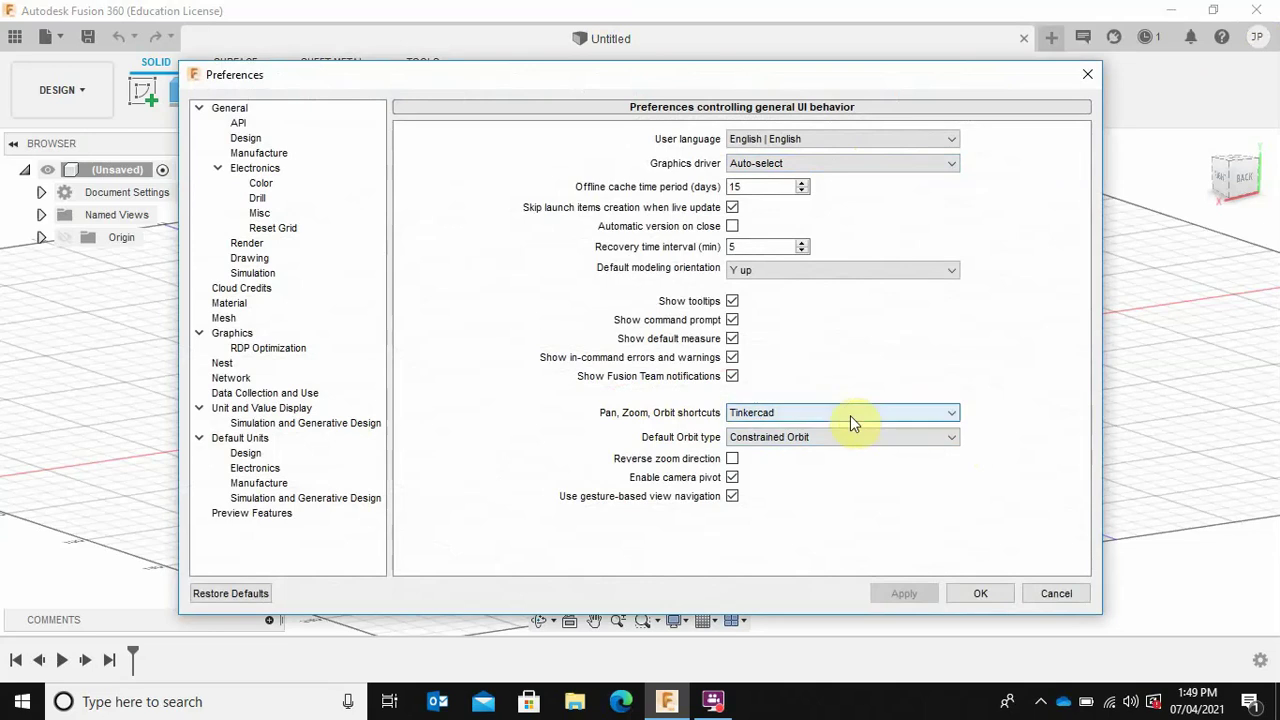
pyautogui.click(982, 594)
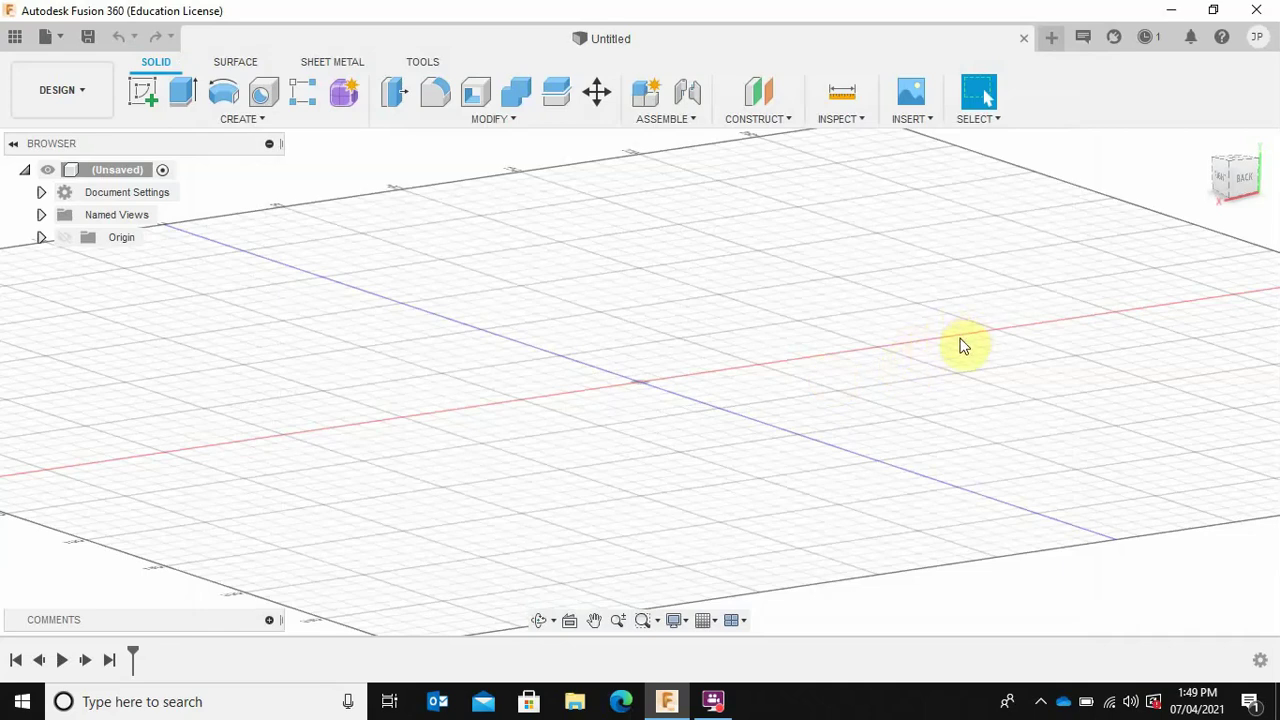
# Orbit, zoom and pan the viewport until the grid plane faces you straight on
pyautogui.keyDown('shift'); pyautogui.moveTo(960, 340); pyautogui.dragTo(752, 355, button='middle'); pyautogui.keyUp('shift')
pyautogui.scroll(-5, 752, 355)
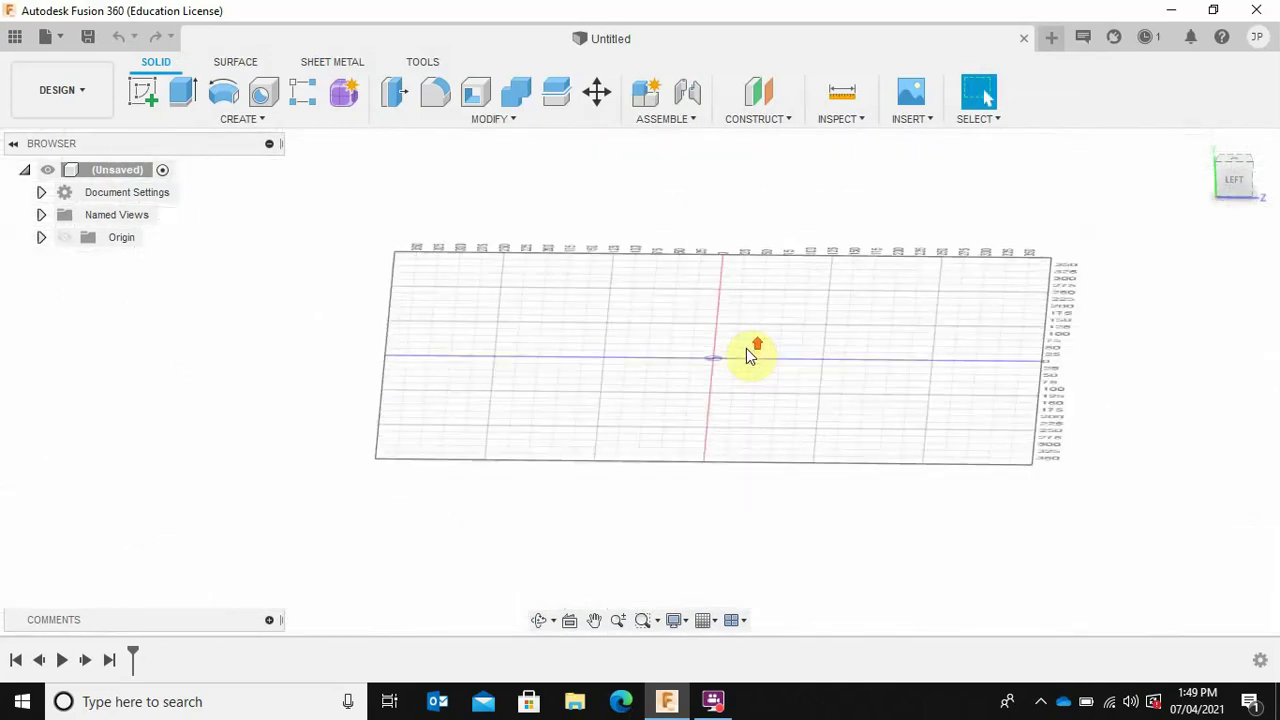
pyautogui.scroll(5, 752, 355)
pyautogui.scroll(-5, 752, 355)
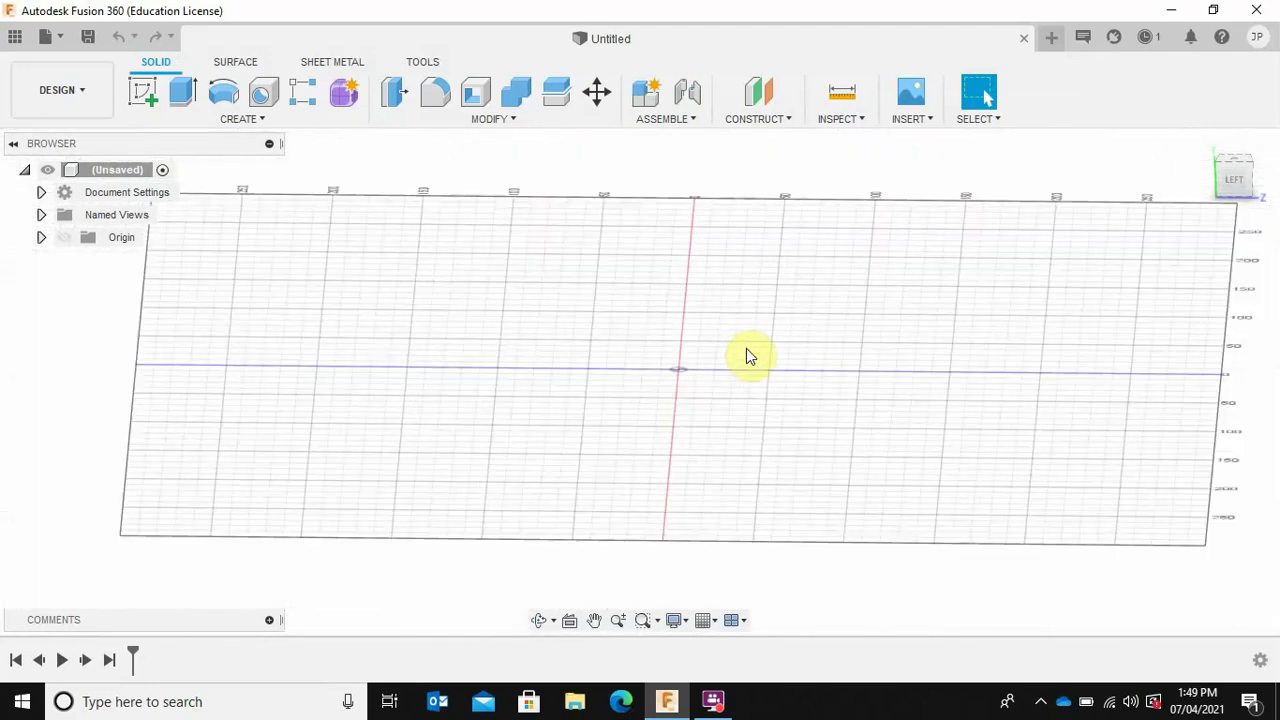
pyautogui.moveTo(746, 348); pyautogui.dragTo(666, 354, button='middle')
pyautogui.keyDown('shift'); pyautogui.moveTo(597, 383); pyautogui.dragTo(686, 354, button='middle'); pyautogui.keyUp('shift')
pyautogui.keyDown('shift'); pyautogui.moveTo(920, 371); pyautogui.dragTo(889, 414, button='middle'); pyautogui.keyUp('shift')
pyautogui.keyDown('shift'); pyautogui.moveTo(849, 343); pyautogui.dragTo(875, 356, button='middle'); pyautogui.keyUp('shift')
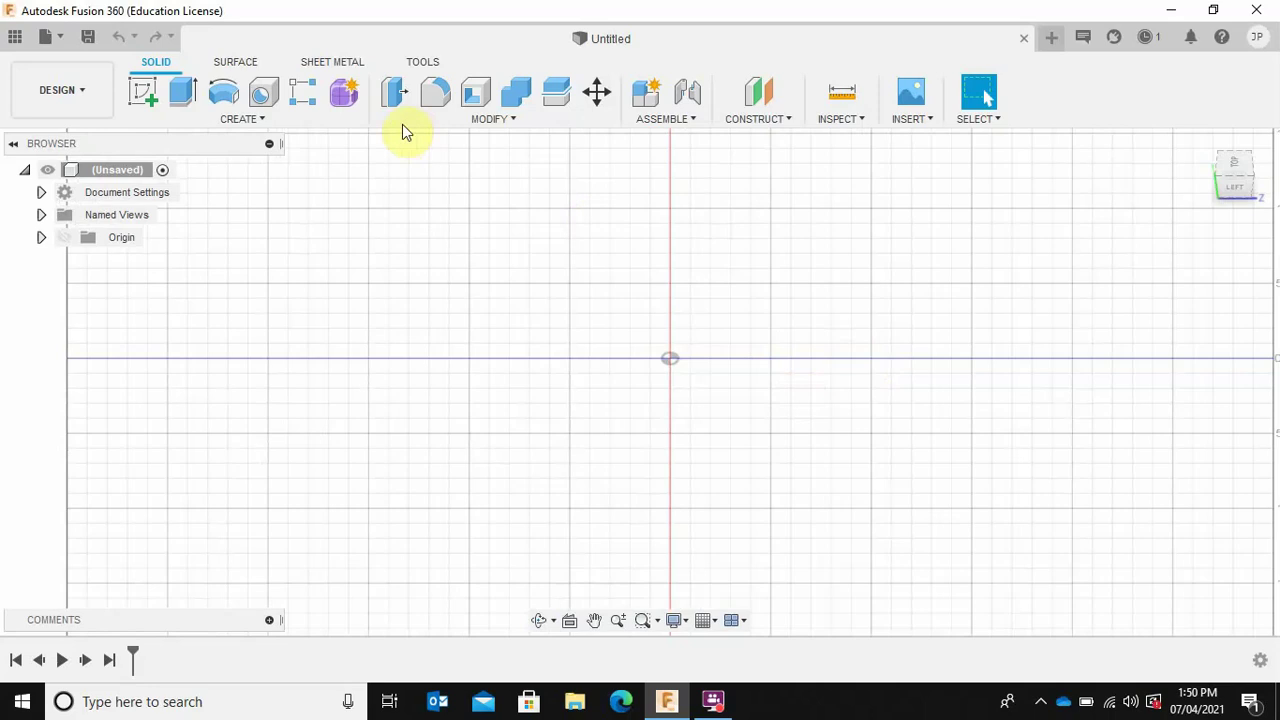
# Start a new sketch on the horizontal XZ ground plane, viewed from above
pyautogui.click(135, 98)
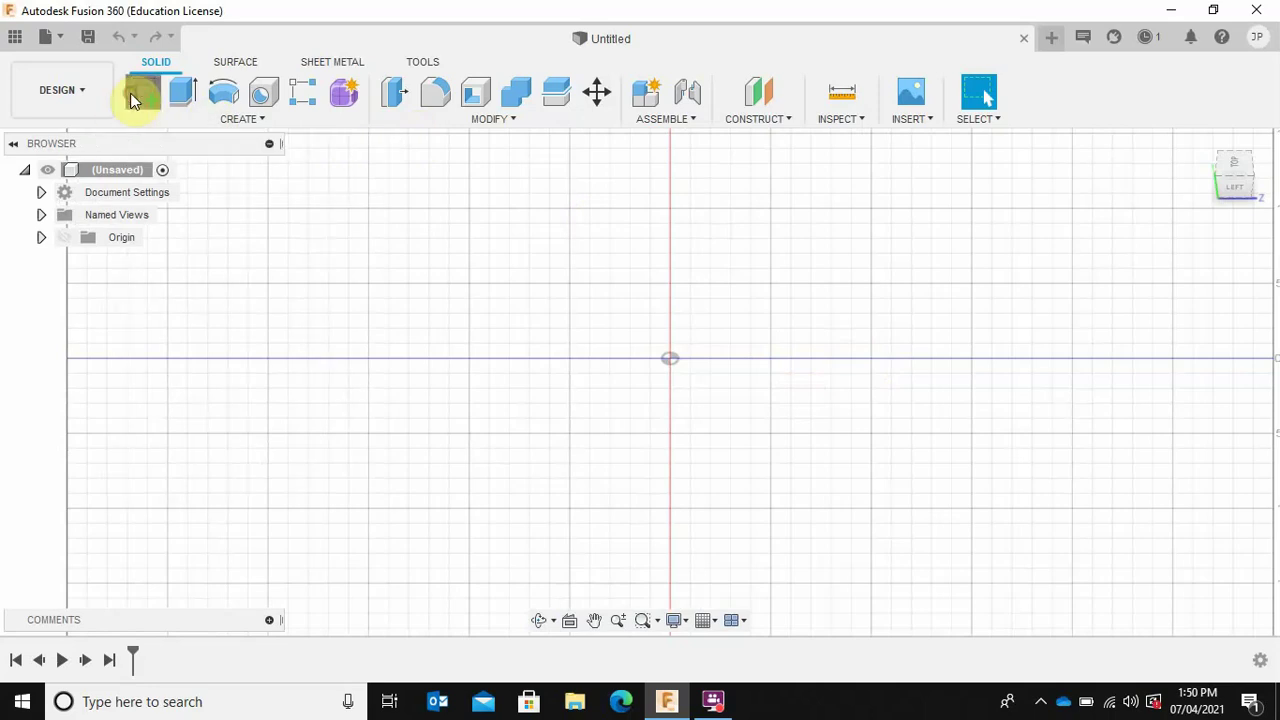
pyautogui.click(722, 320)
pyautogui.keyDown('shift'); pyautogui.moveTo(785, 433); pyautogui.dragTo(657, 378, button='middle'); pyautogui.keyUp('shift')
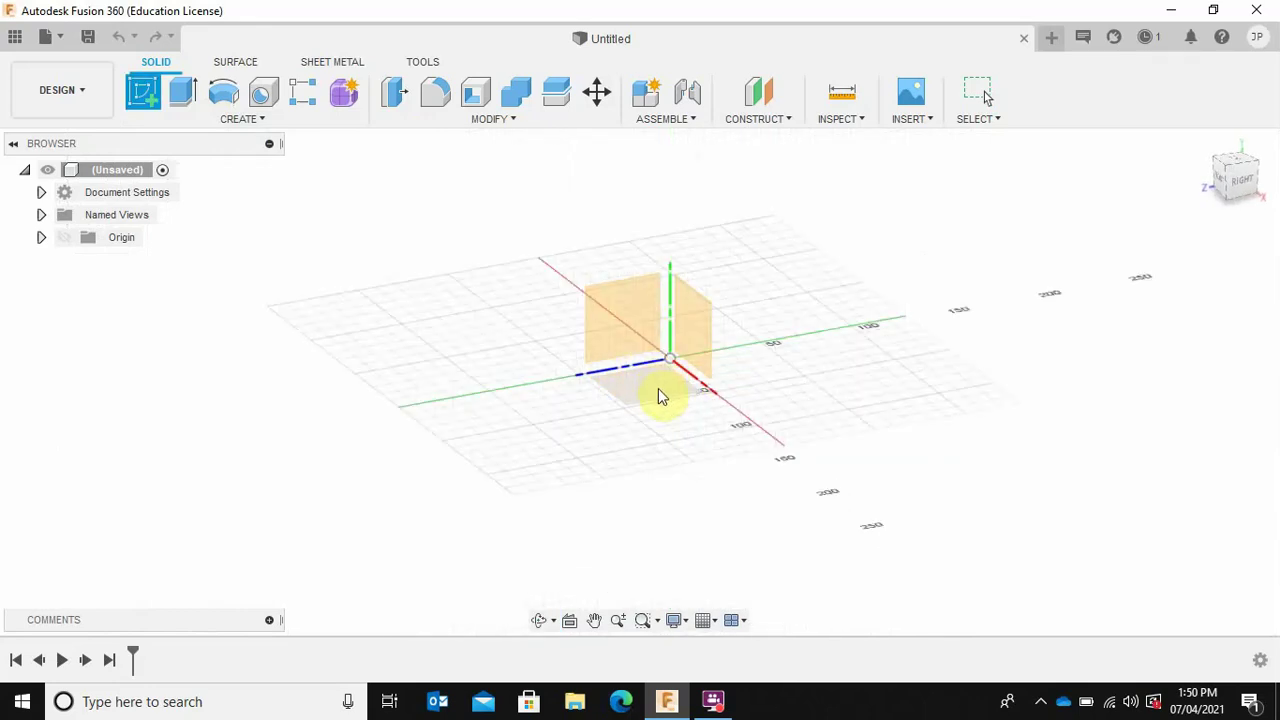
pyautogui.click(660, 395)
pyautogui.click(637, 394)
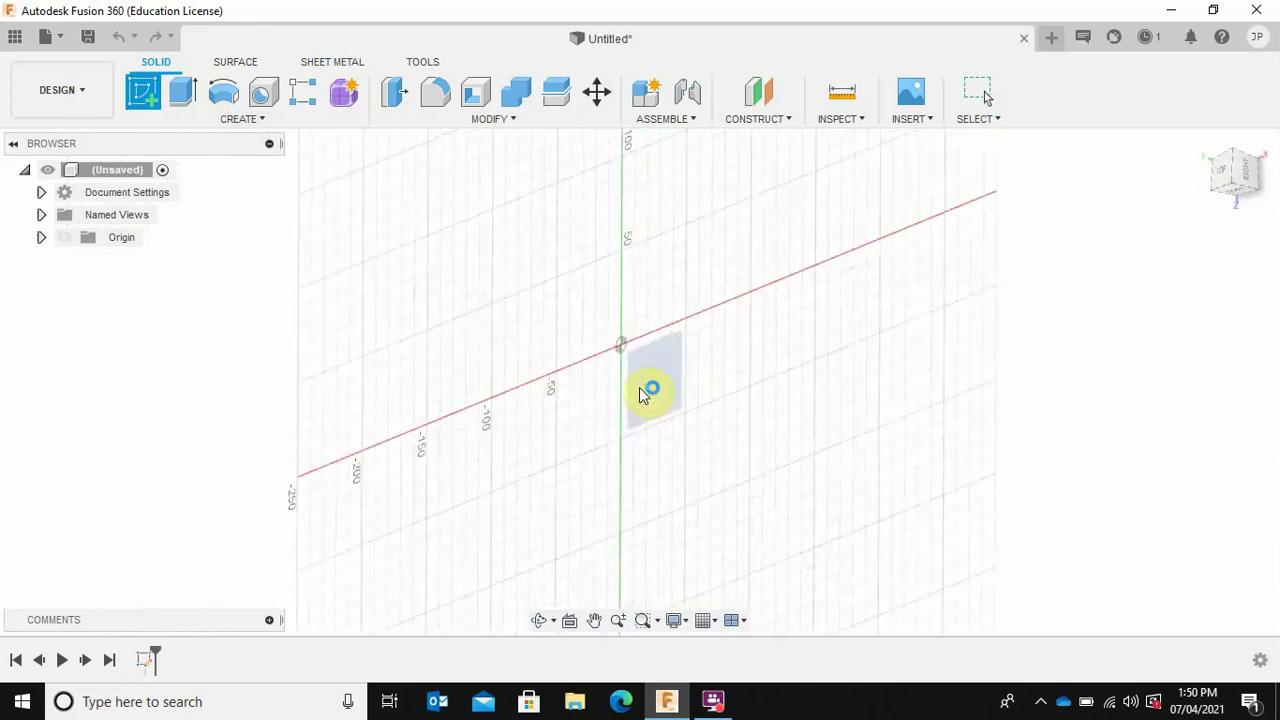
pyautogui.scroll(-2, 493, 377)
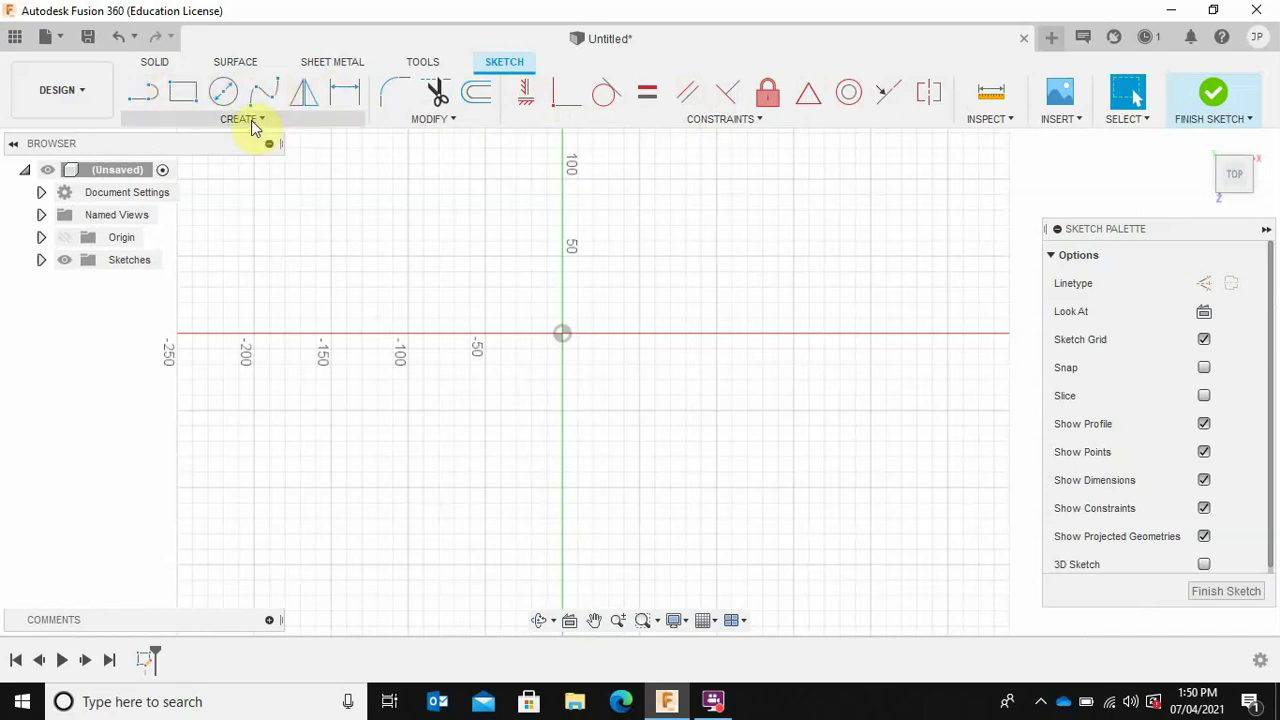
# Draw a 2-point rectangle from a corner left of the origin, 65 mm tall and 180 mm wide
pyautogui.click(253, 124)
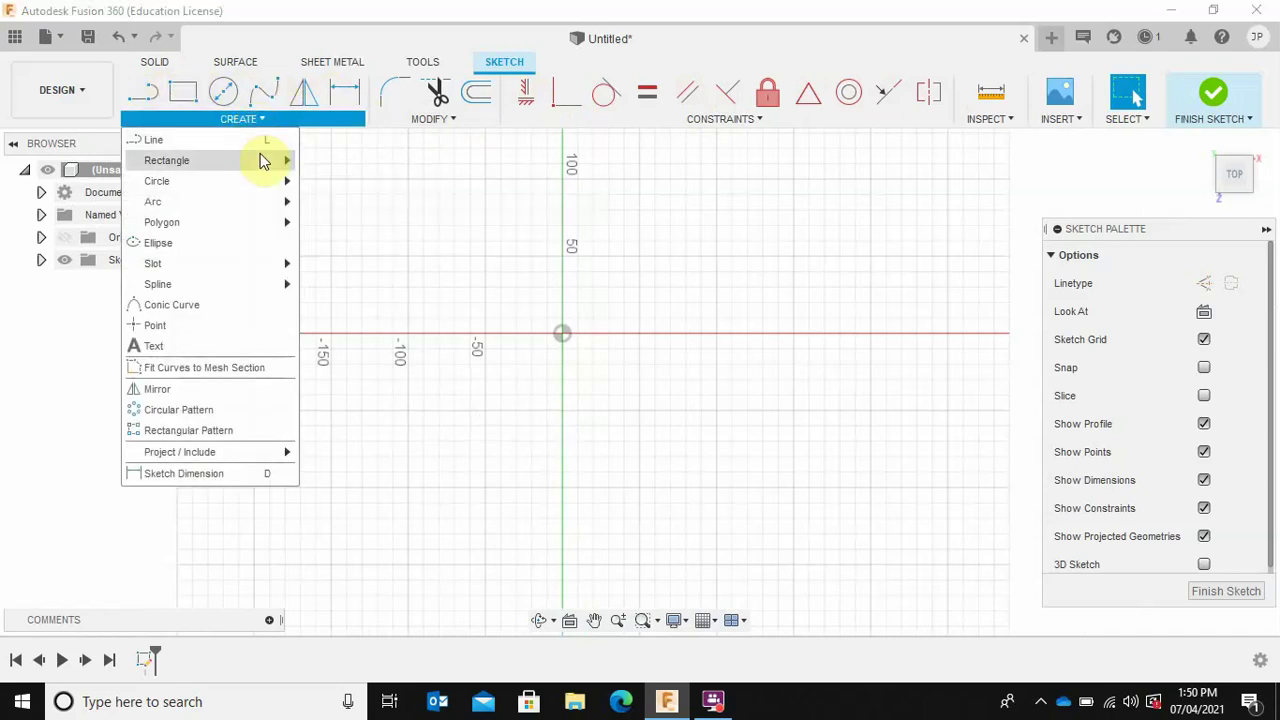
pyautogui.moveTo(263, 161)
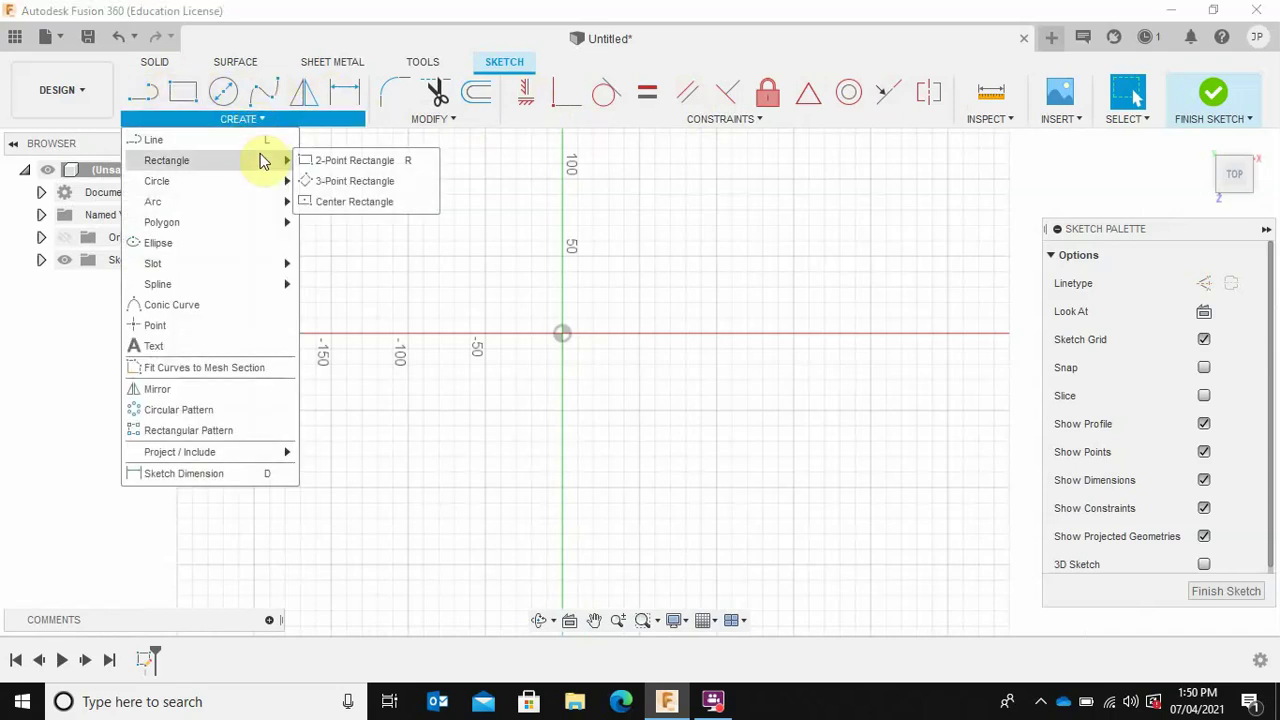
pyautogui.click(351, 162)
pyautogui.scroll(-3, 452, 279)
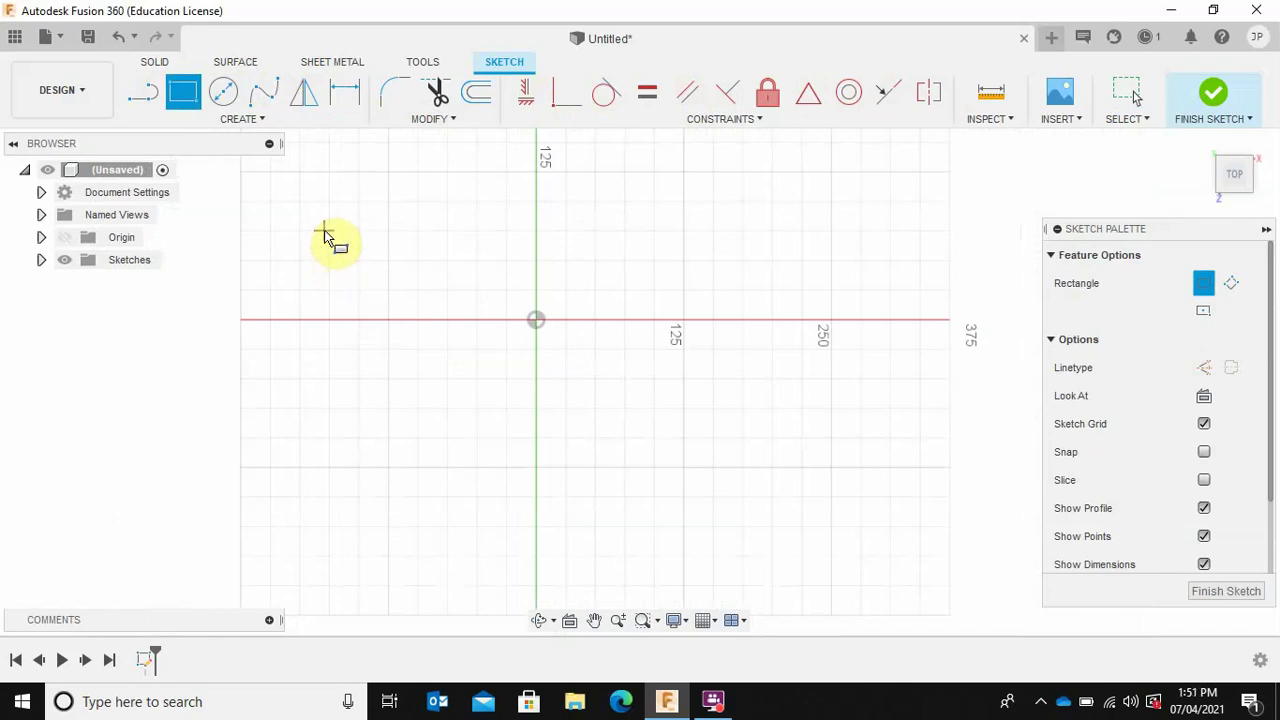
pyautogui.click(330, 232)
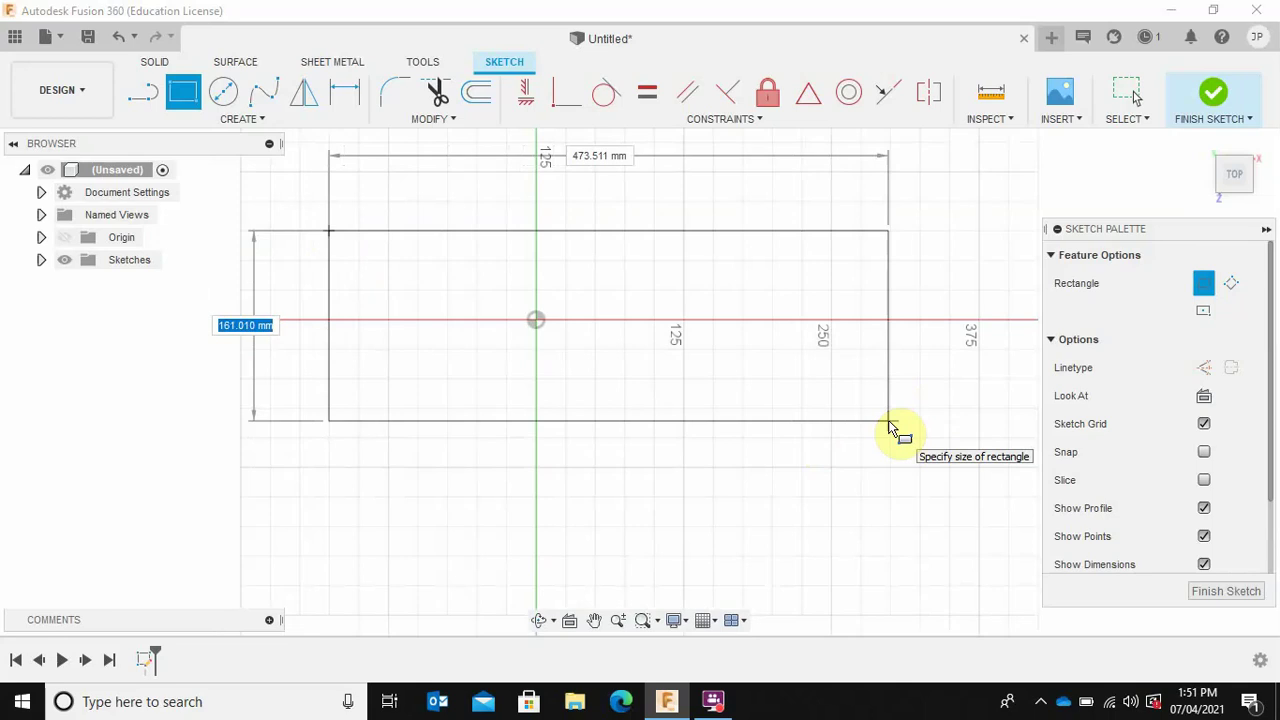
pyautogui.write('65')
pyautogui.press('Tab')
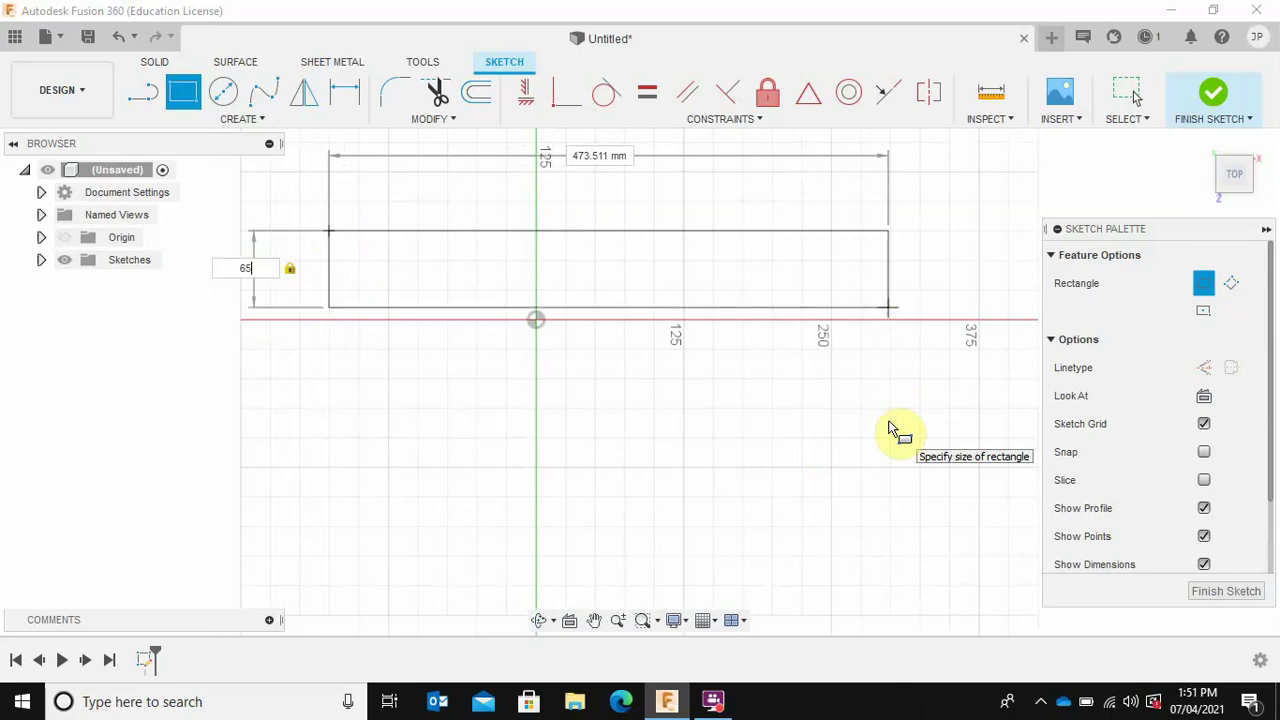
pyautogui.press('Tab')
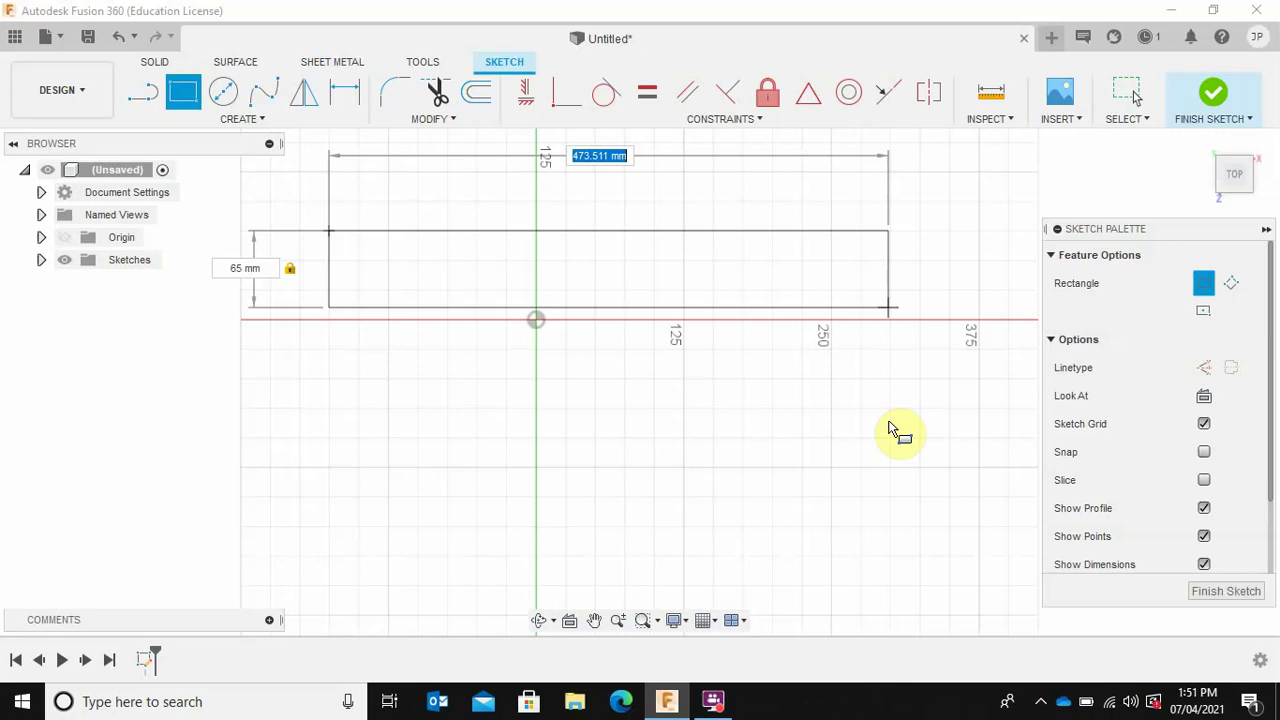
pyautogui.write('180')
pyautogui.press('Return')
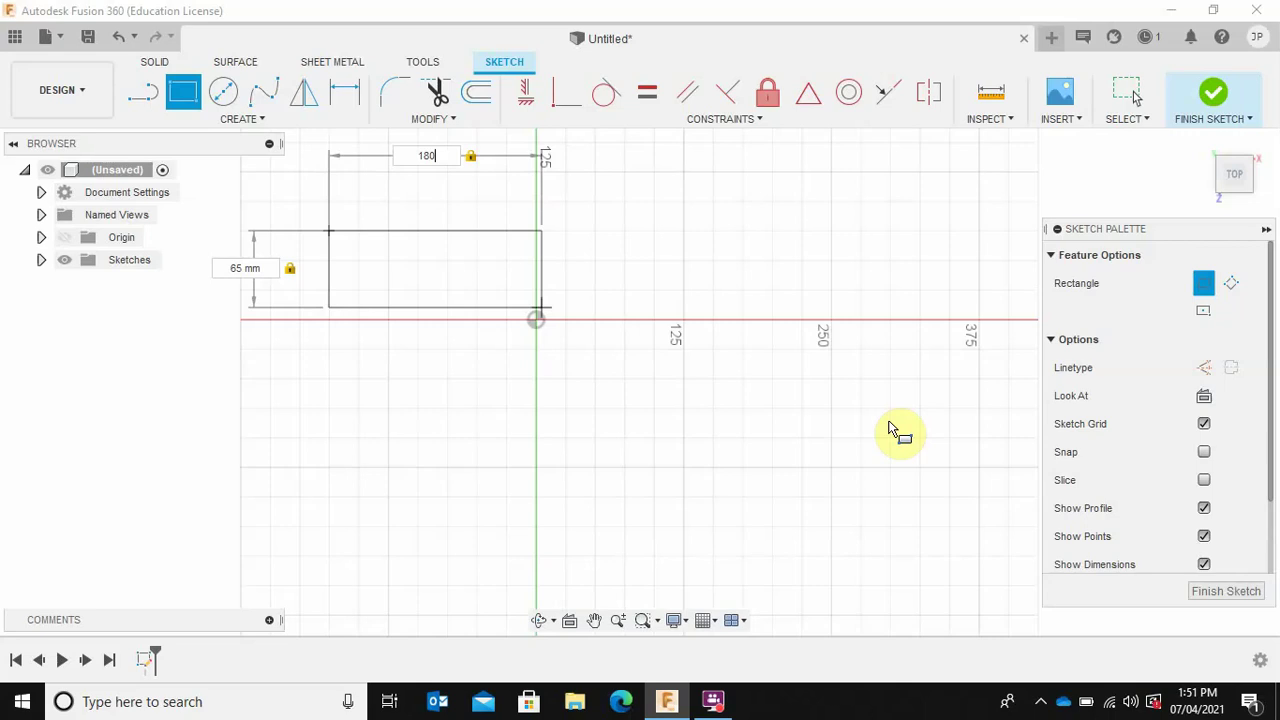
pyautogui.press('Tab')
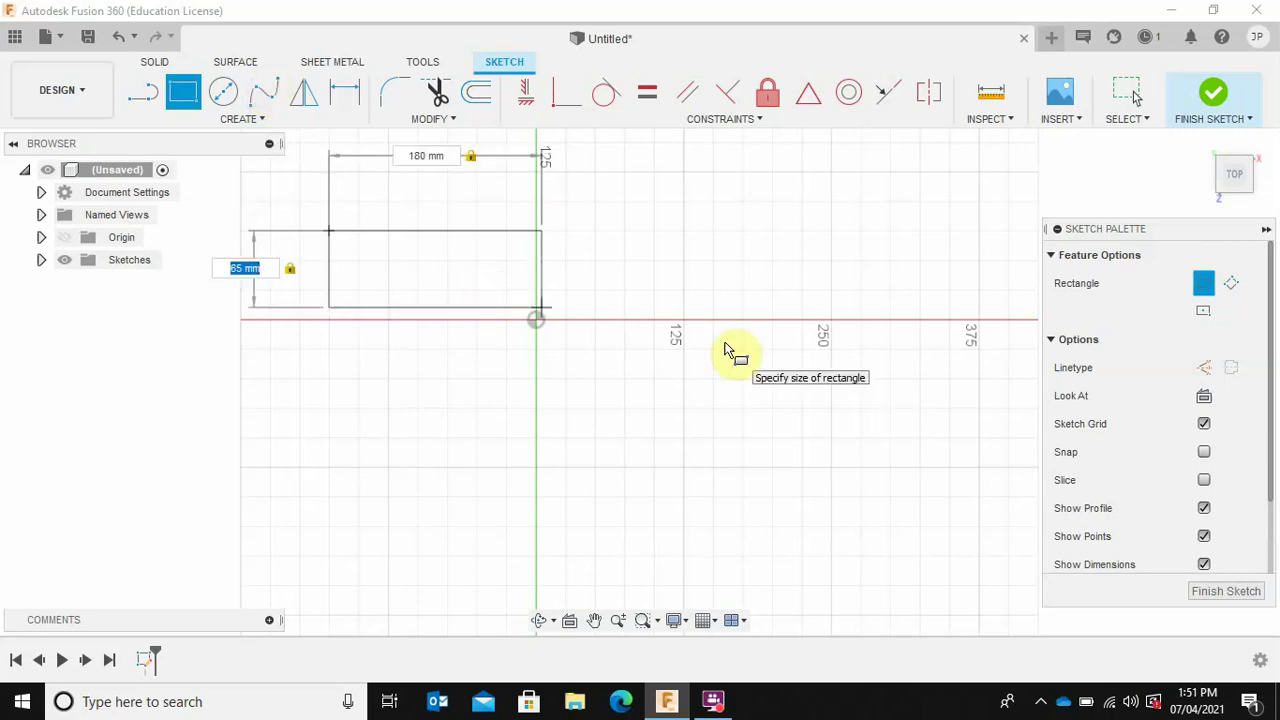
pyautogui.press('Return')
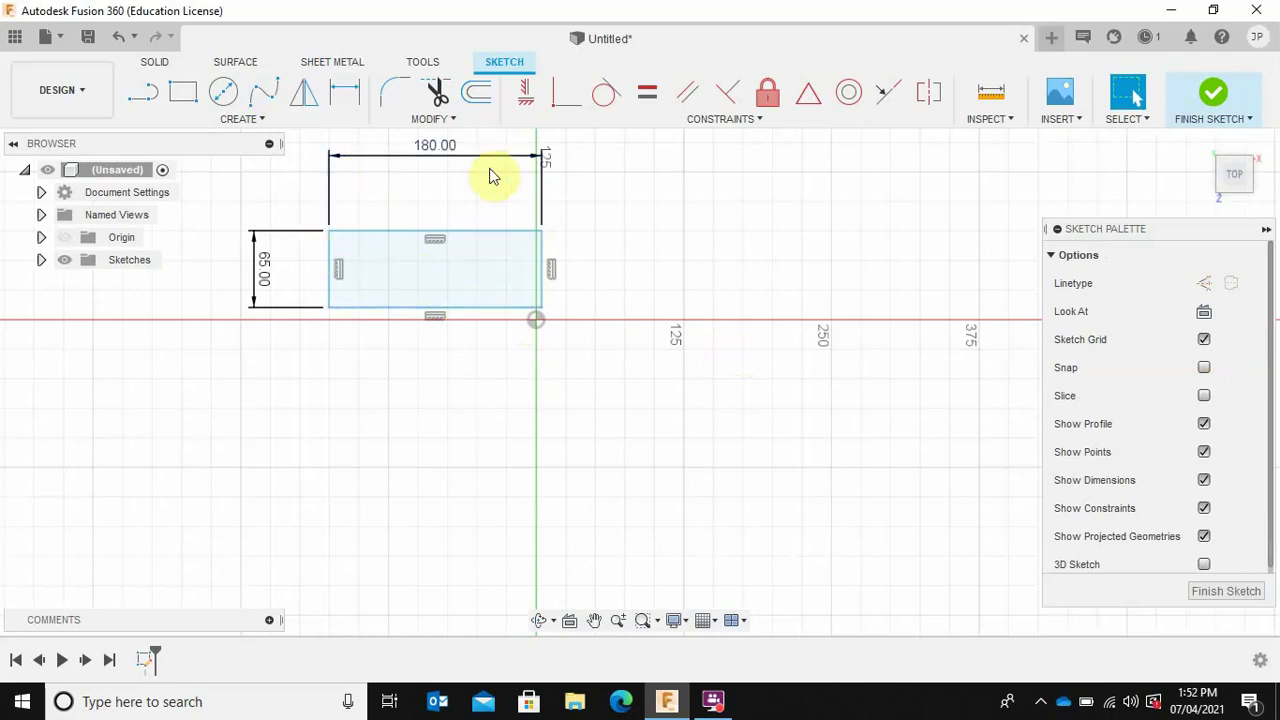
pyautogui.scroll(5, 323, 255)
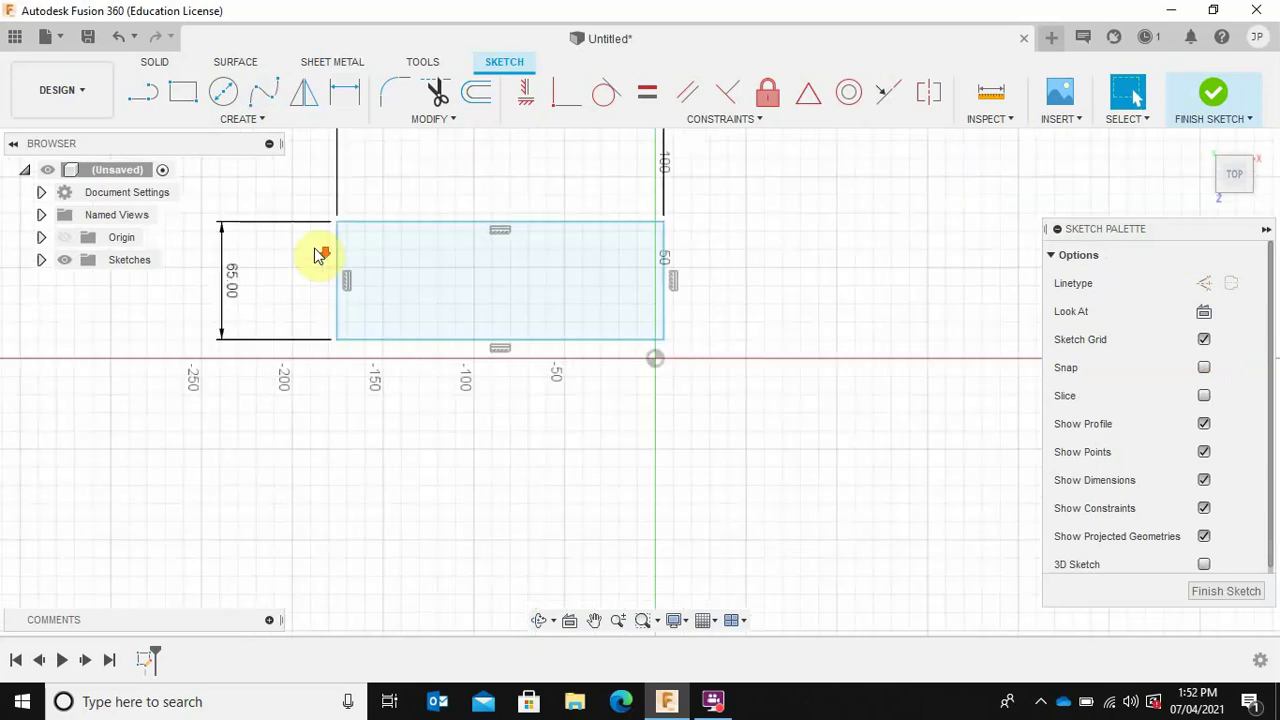
pyautogui.scroll(-4, 372, 318)
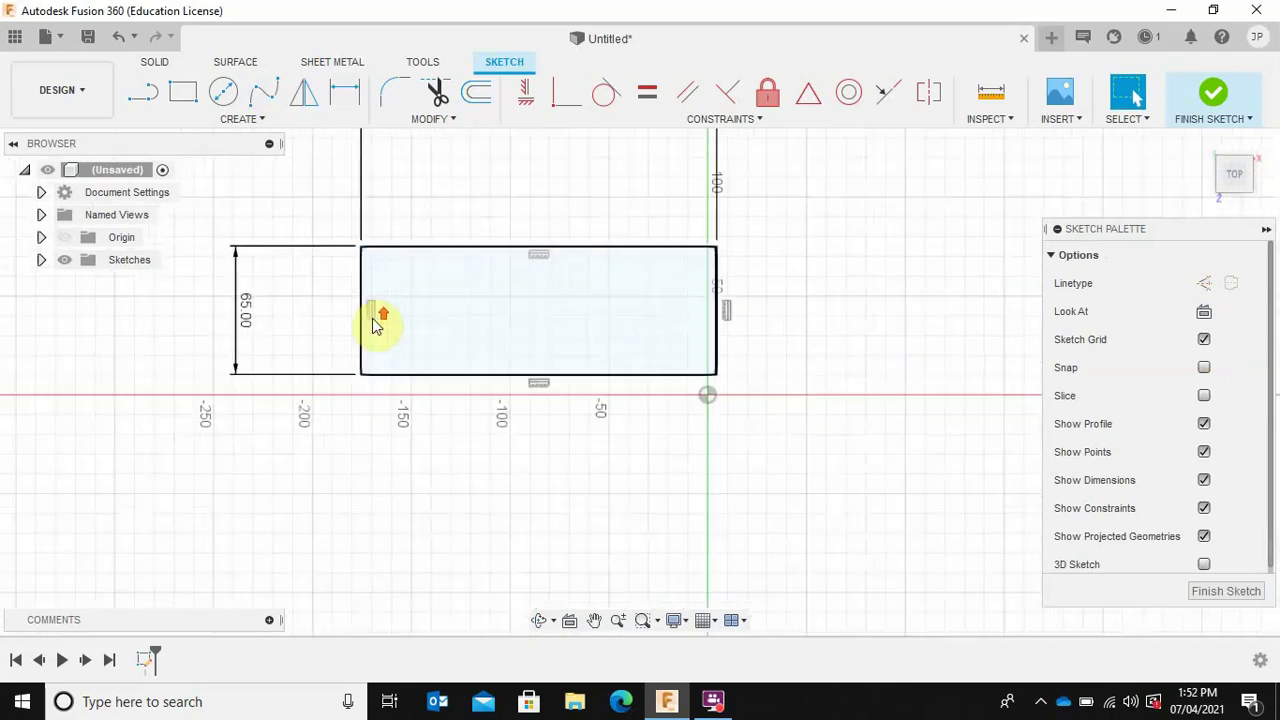
pyautogui.moveTo(372, 316); pyautogui.dragTo(500, 366, button='middle')
pyautogui.scroll(1, 495, 366)
pyautogui.click(500, 366)
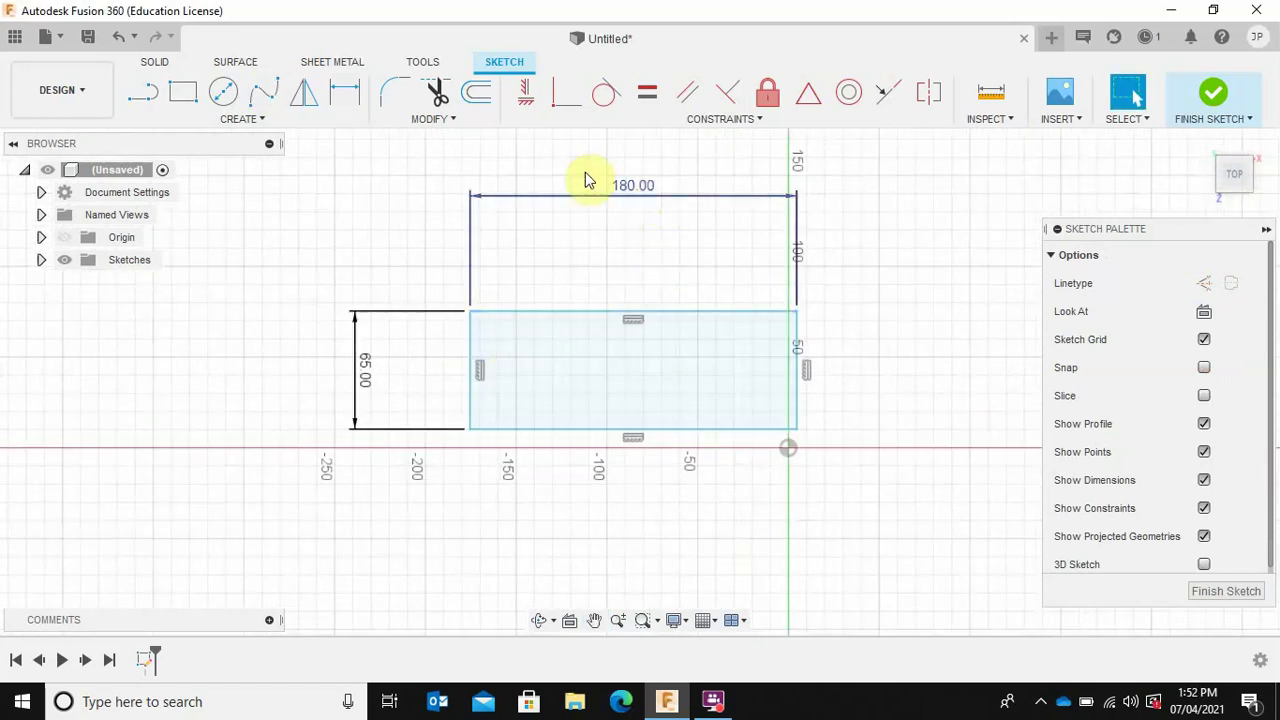
pyautogui.moveTo(815, 393)
pyautogui.keyDown('shift'); pyautogui.mouseDown(button='middle')
pyautogui.moveTo(843, 400)
pyautogui.moveTo(863, 331)
pyautogui.moveTo(849, 280)
pyautogui.moveTo(801, 264)
pyautogui.moveTo(854, 371)
pyautogui.moveTo(854, 423)
pyautogui.mouseUp(button='middle'); pyautogui.keyUp('shift')
pyautogui.press('Escape')
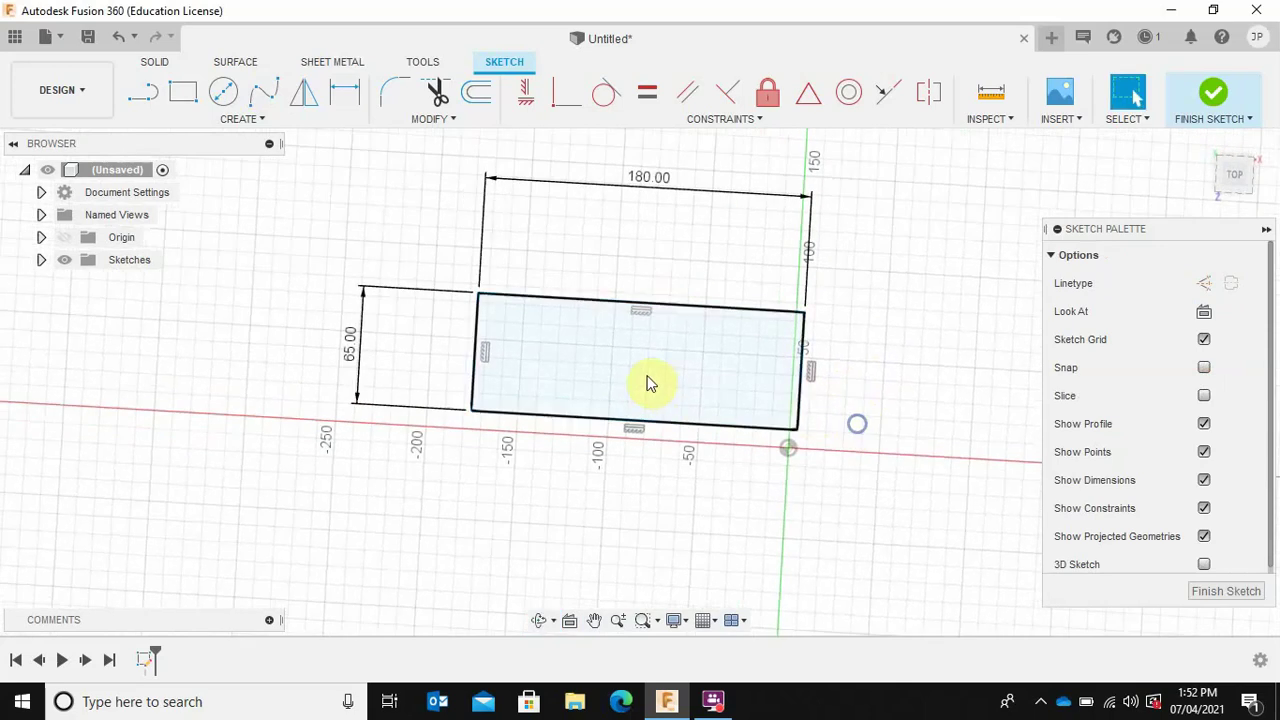
pyautogui.scroll(3, 650, 382)
pyautogui.moveTo(720, 443)
pyautogui.keyDown('shift'); pyautogui.mouseDown(button='middle')
pyautogui.moveTo(729, 448)
pyautogui.moveTo(709, 431)
pyautogui.moveTo(729, 431)
pyautogui.mouseUp(button='middle'); pyautogui.keyUp('shift')
pyautogui.press('Escape')
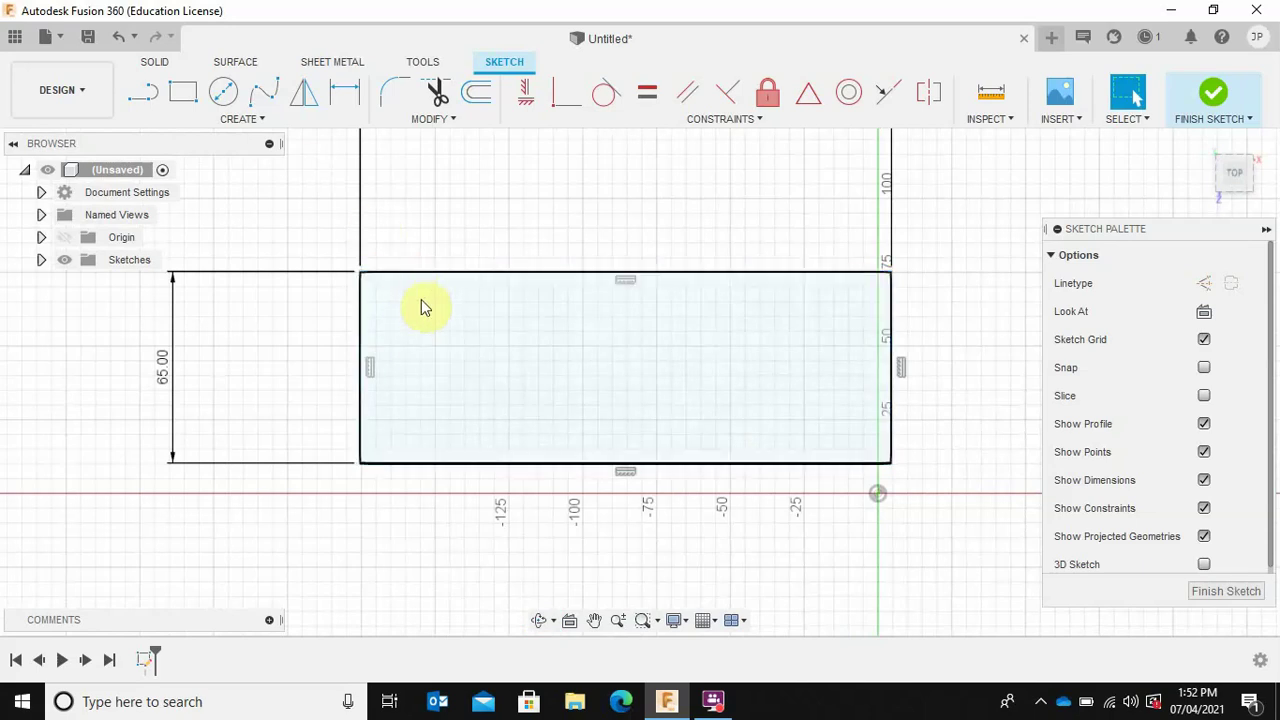
# Draw small notch rectangles at the upper-right, lower-right, upper-left and lower-left edges of the outline
pyautogui.click(183, 92)
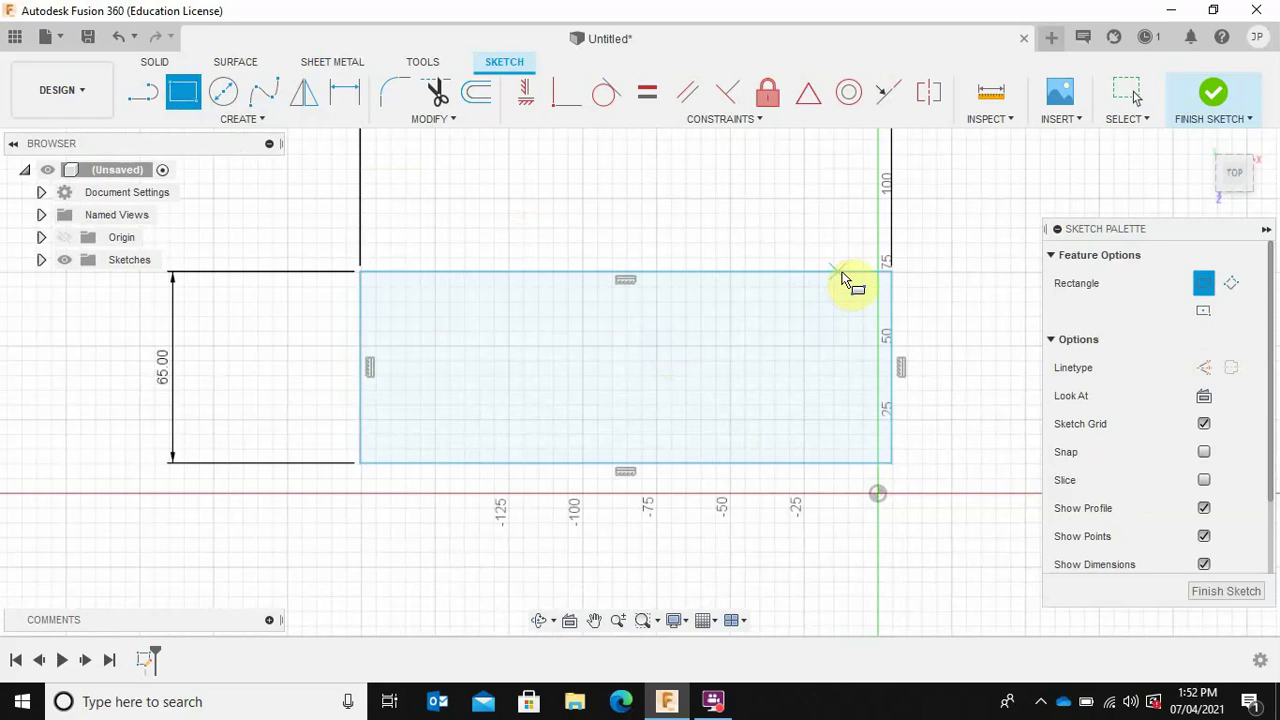
pyautogui.click(833, 272)
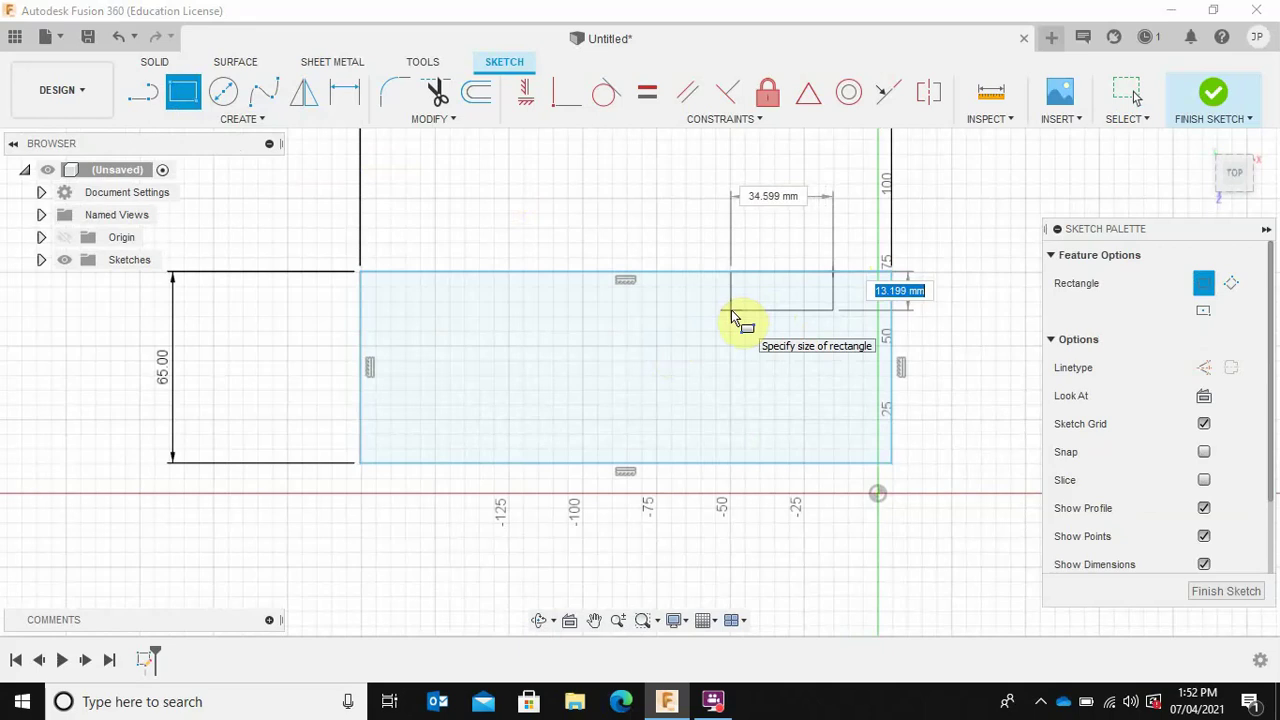
pyautogui.click(731, 312)
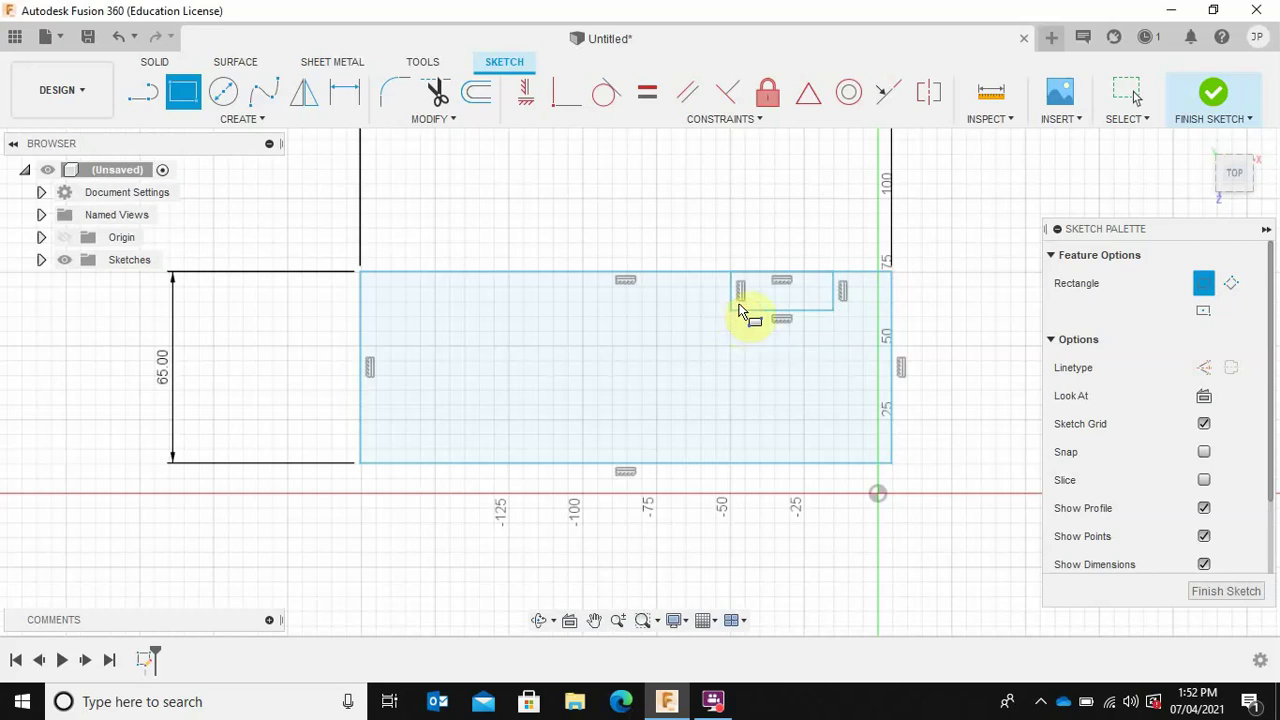
pyautogui.click(731, 312)
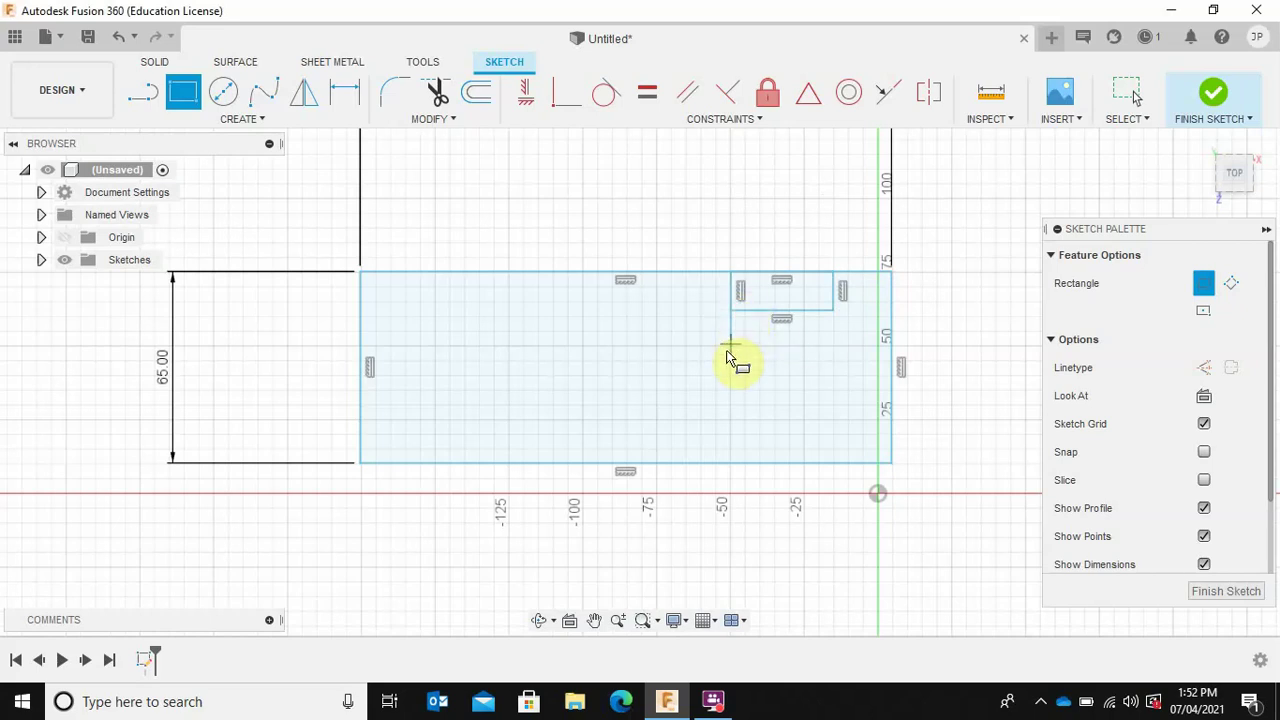
pyautogui.click(729, 463)
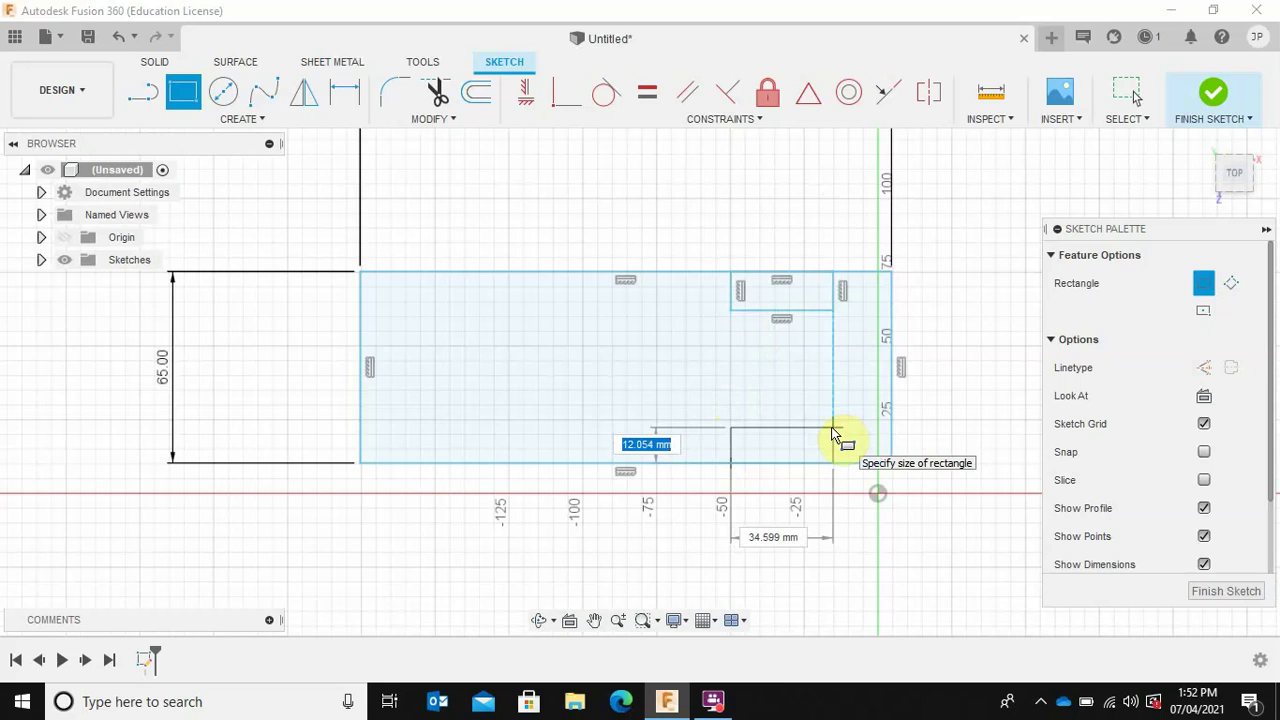
pyautogui.click(834, 434)
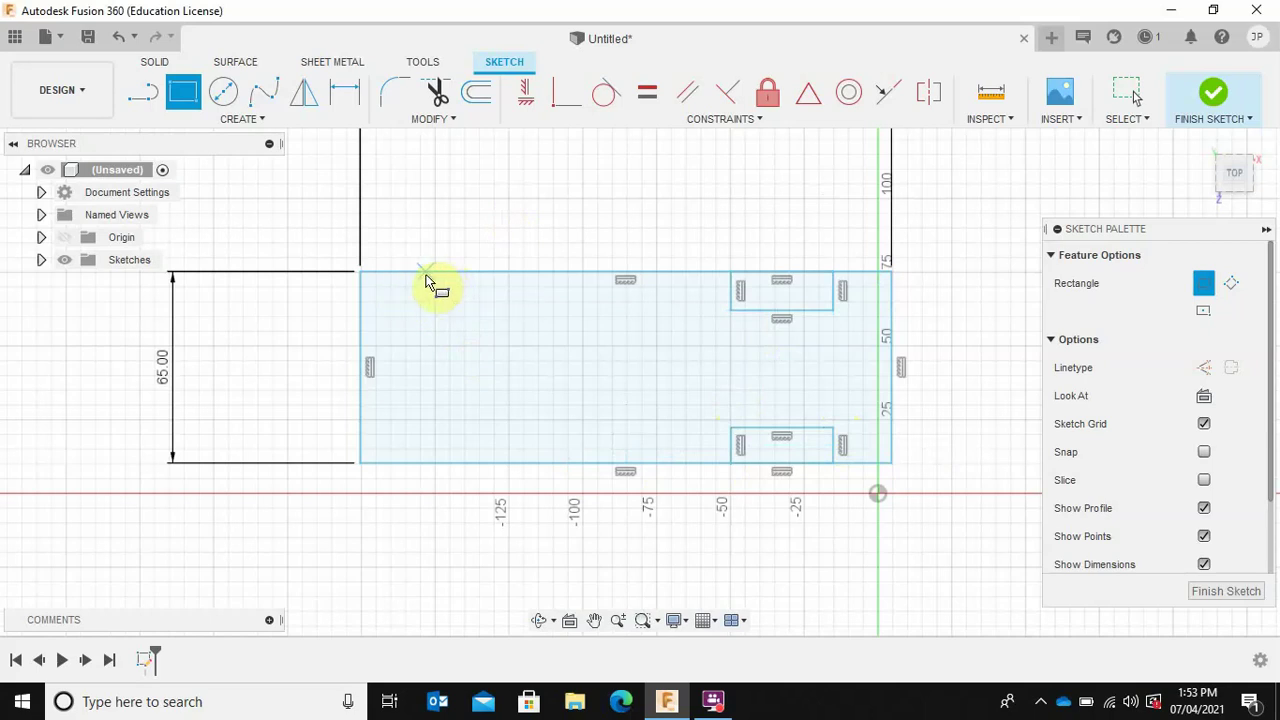
pyautogui.click(433, 274)
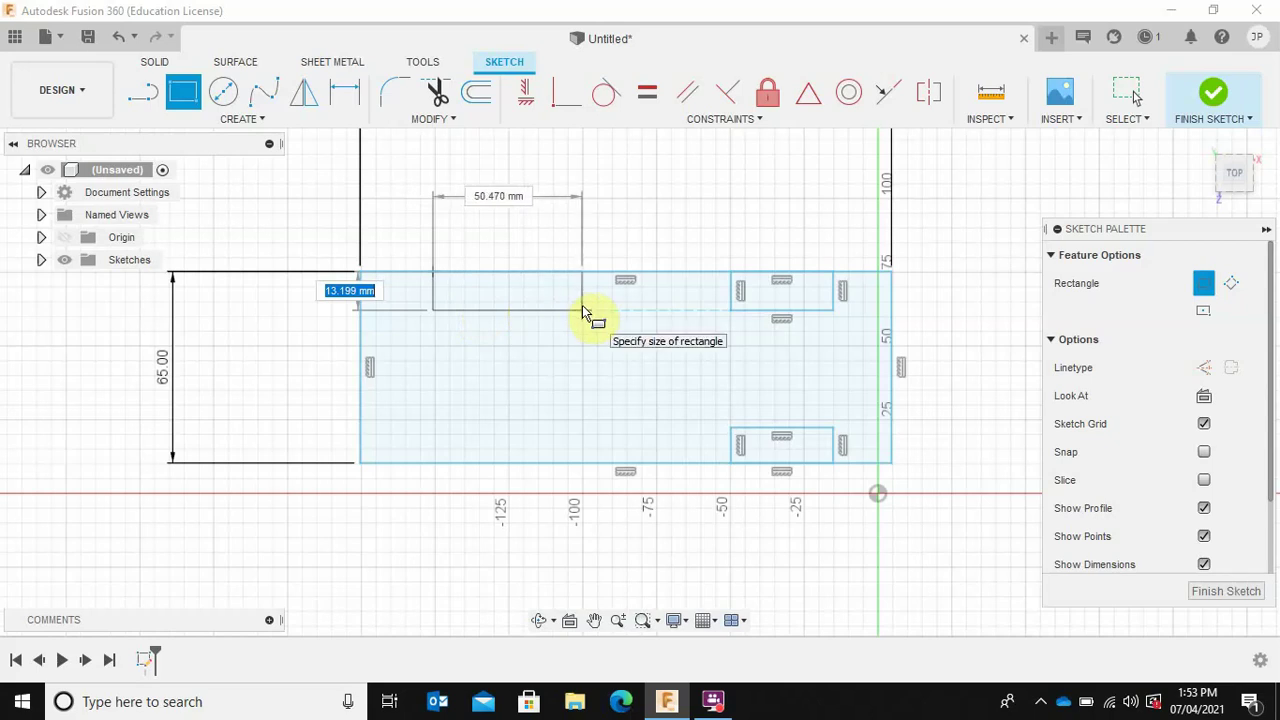
pyautogui.click(582, 310)
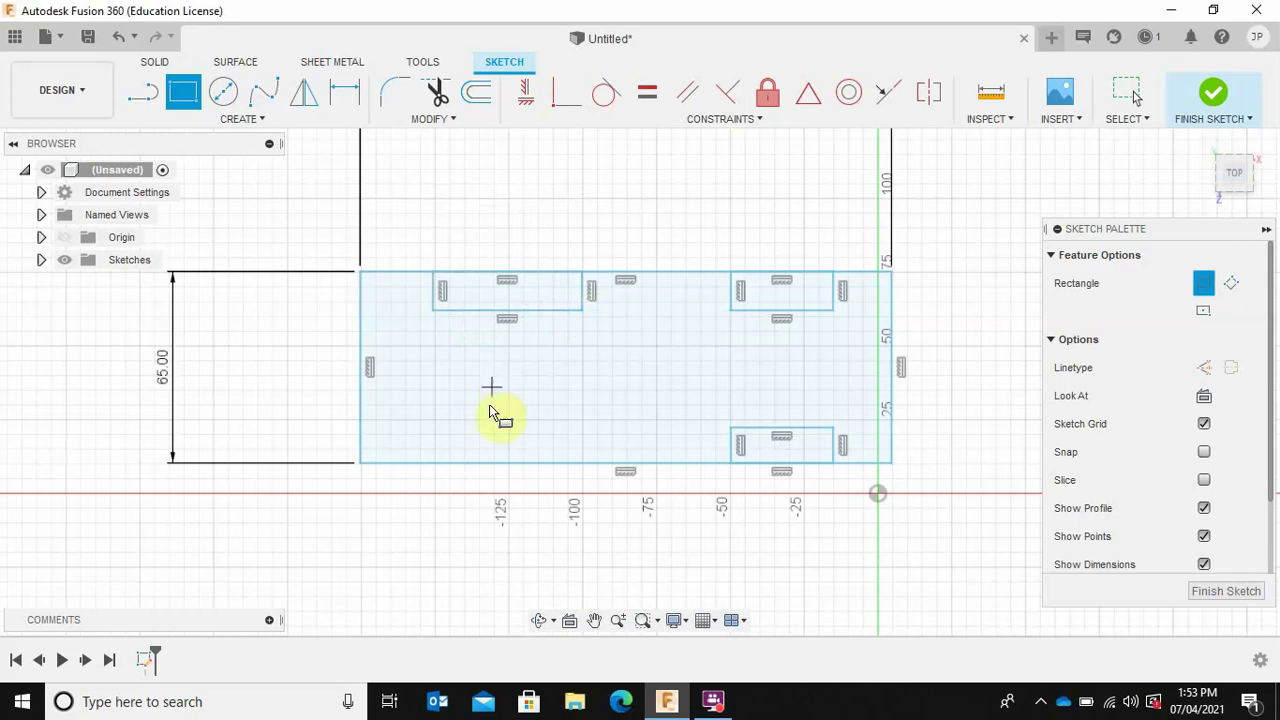
pyautogui.click(436, 462)
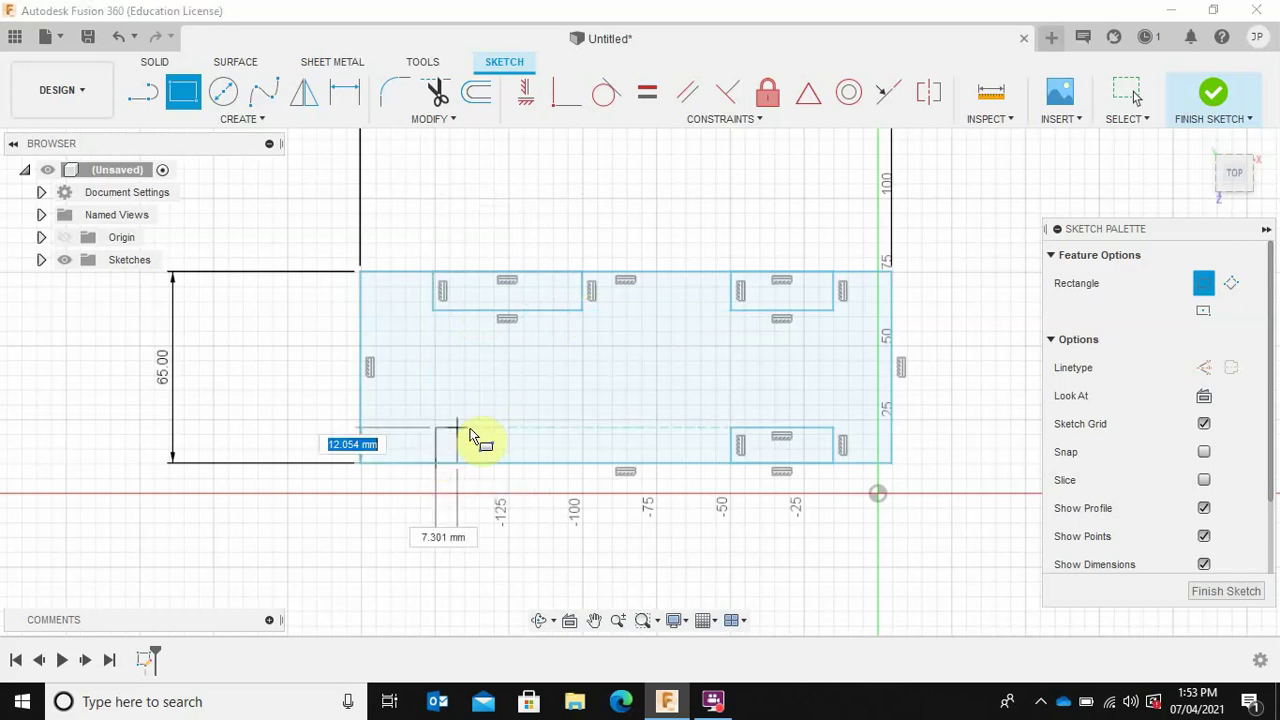
pyautogui.click(582, 430)
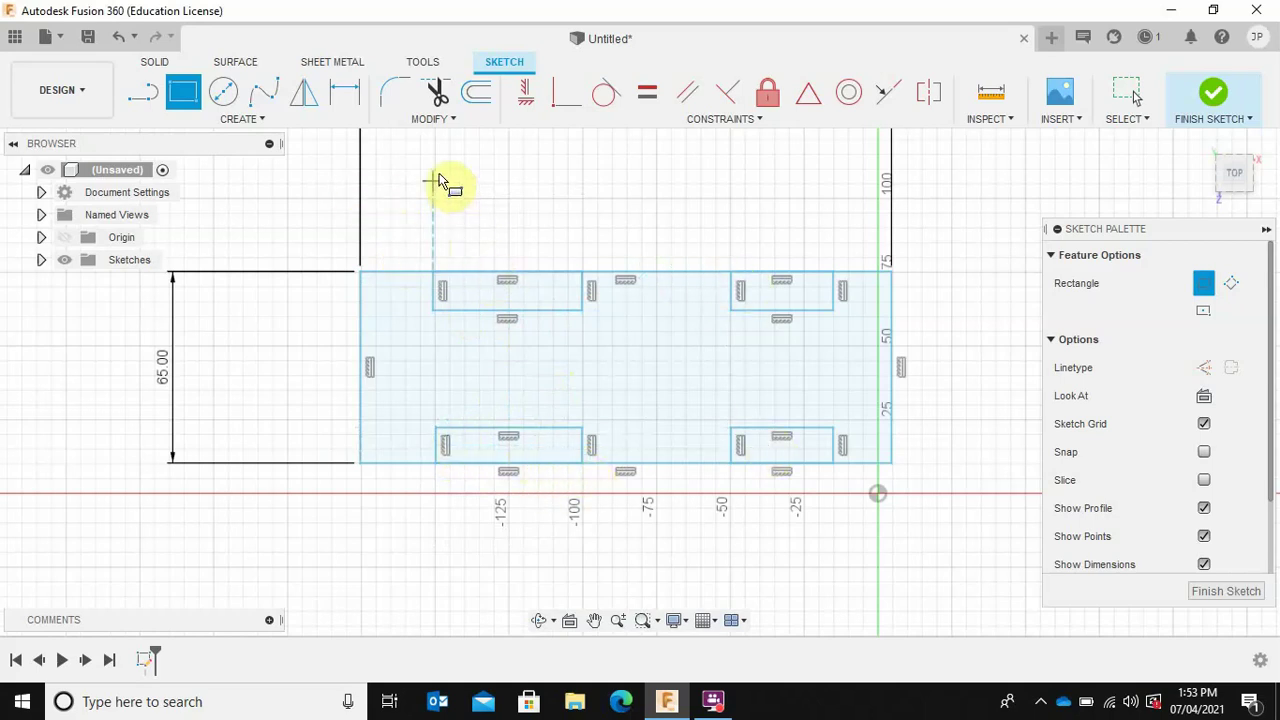
# Trim the edge lines across the upper-left, upper-right, lower-right and lower-left notches
pyautogui.click(437, 94)
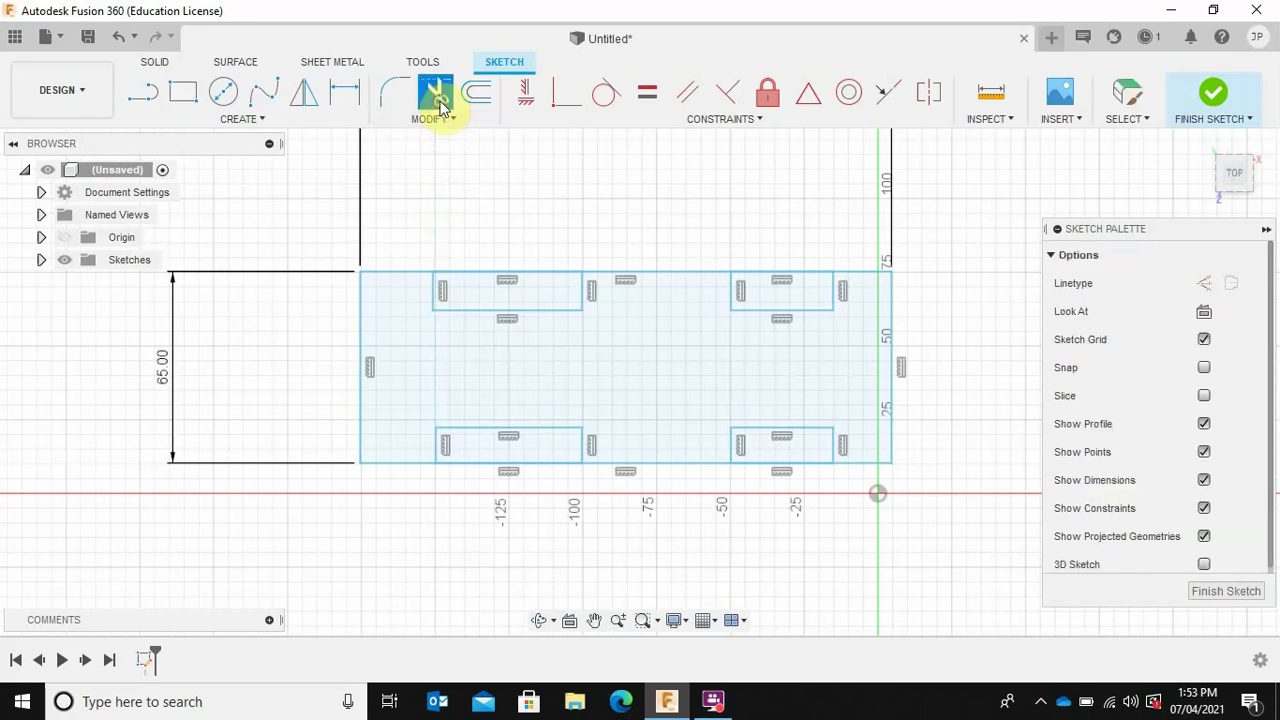
pyautogui.click(483, 278)
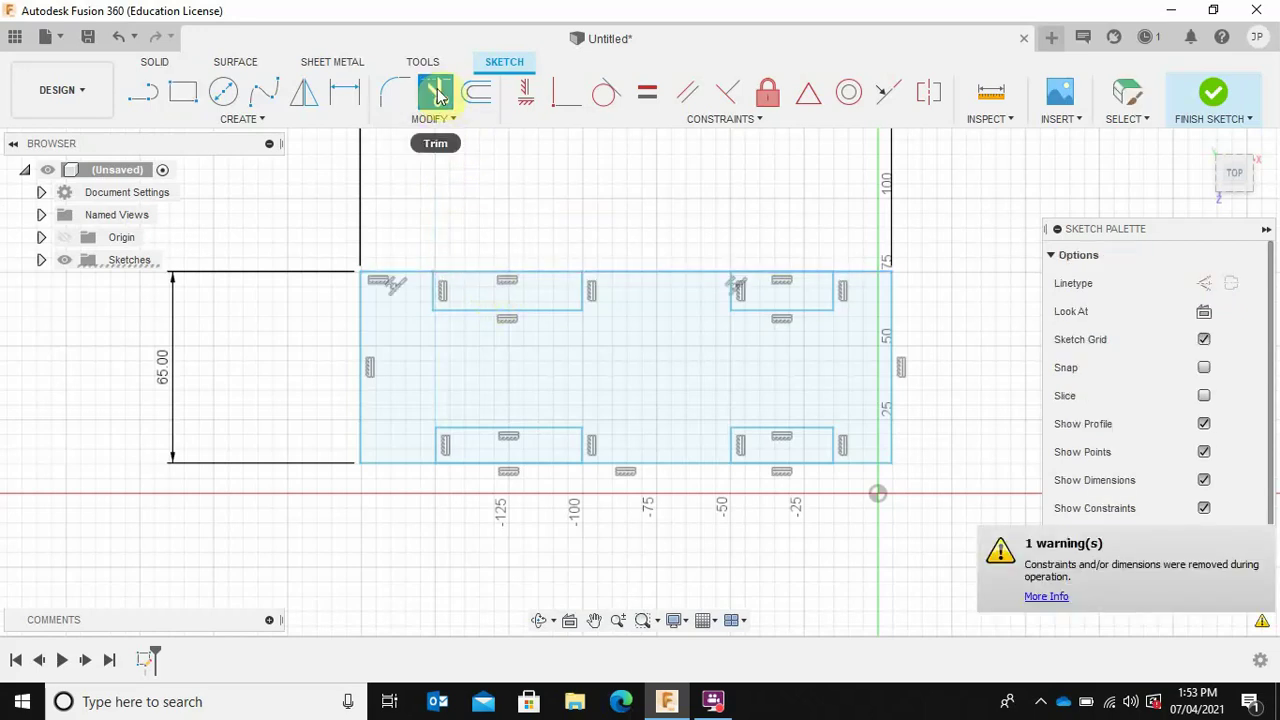
pyautogui.click(447, 120)
pyautogui.click(451, 155)
pyautogui.click(491, 278)
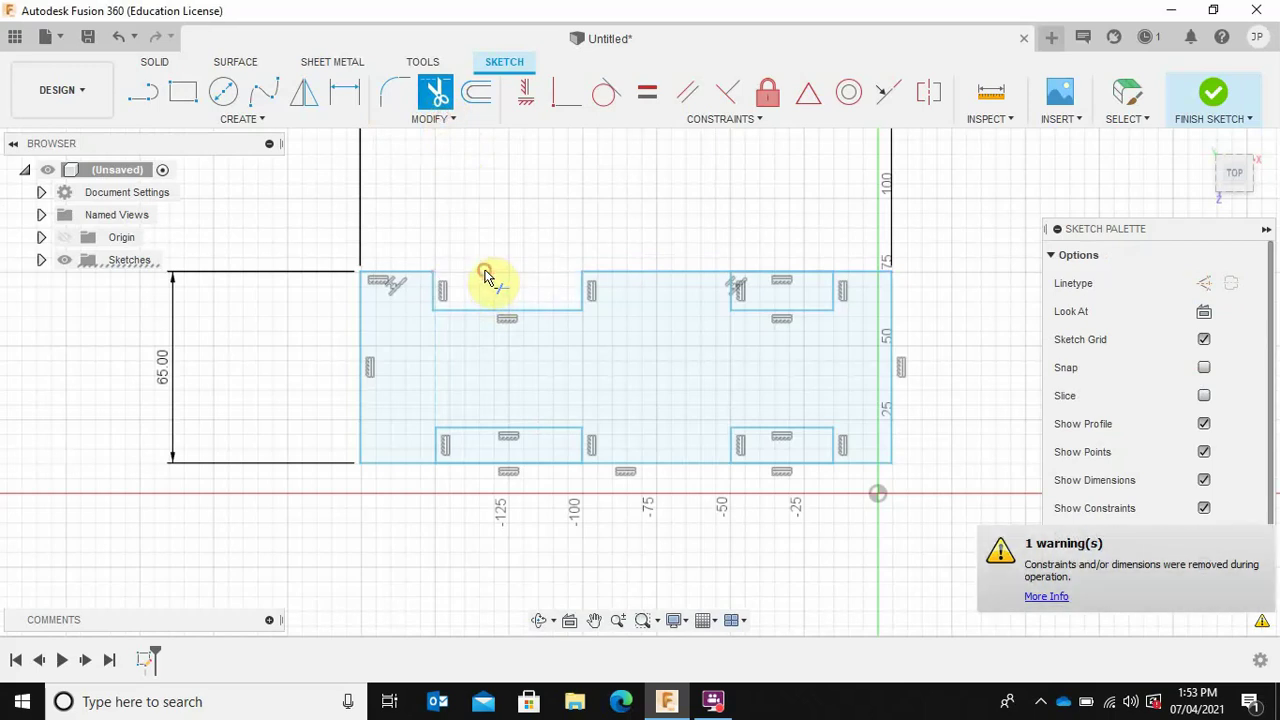
pyautogui.click(762, 280)
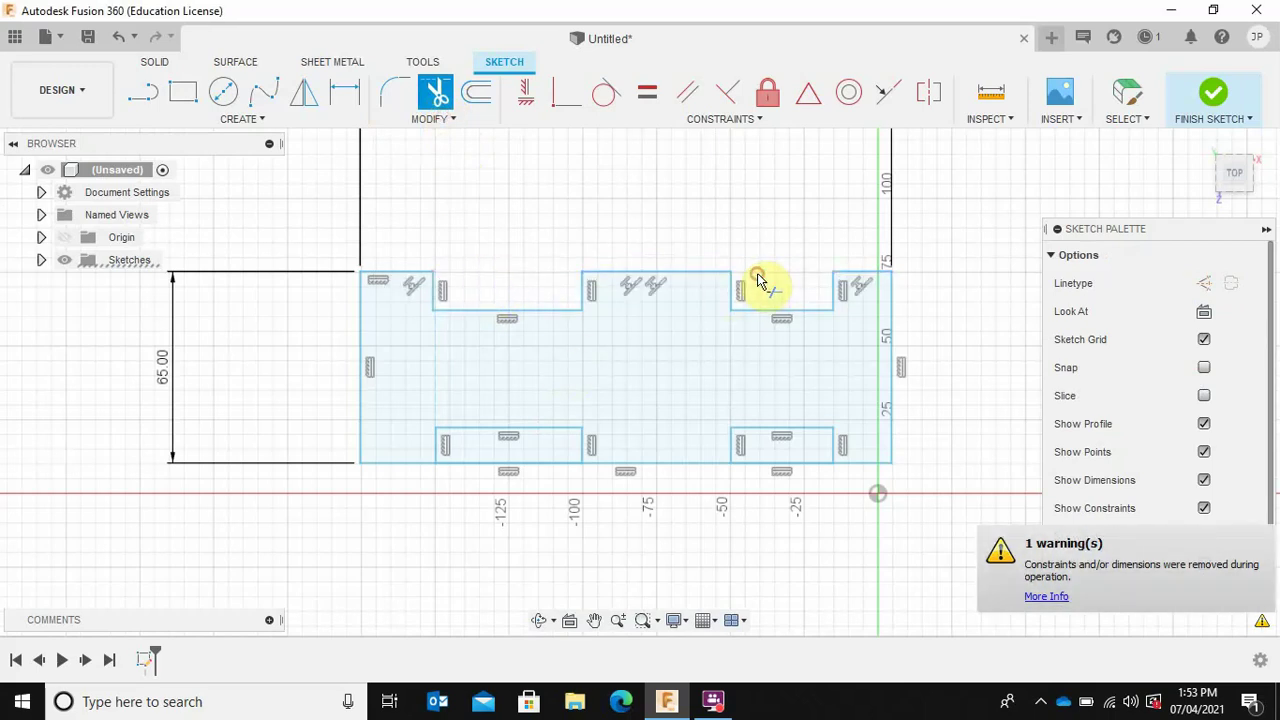
pyautogui.click(763, 462)
pyautogui.click(537, 463)
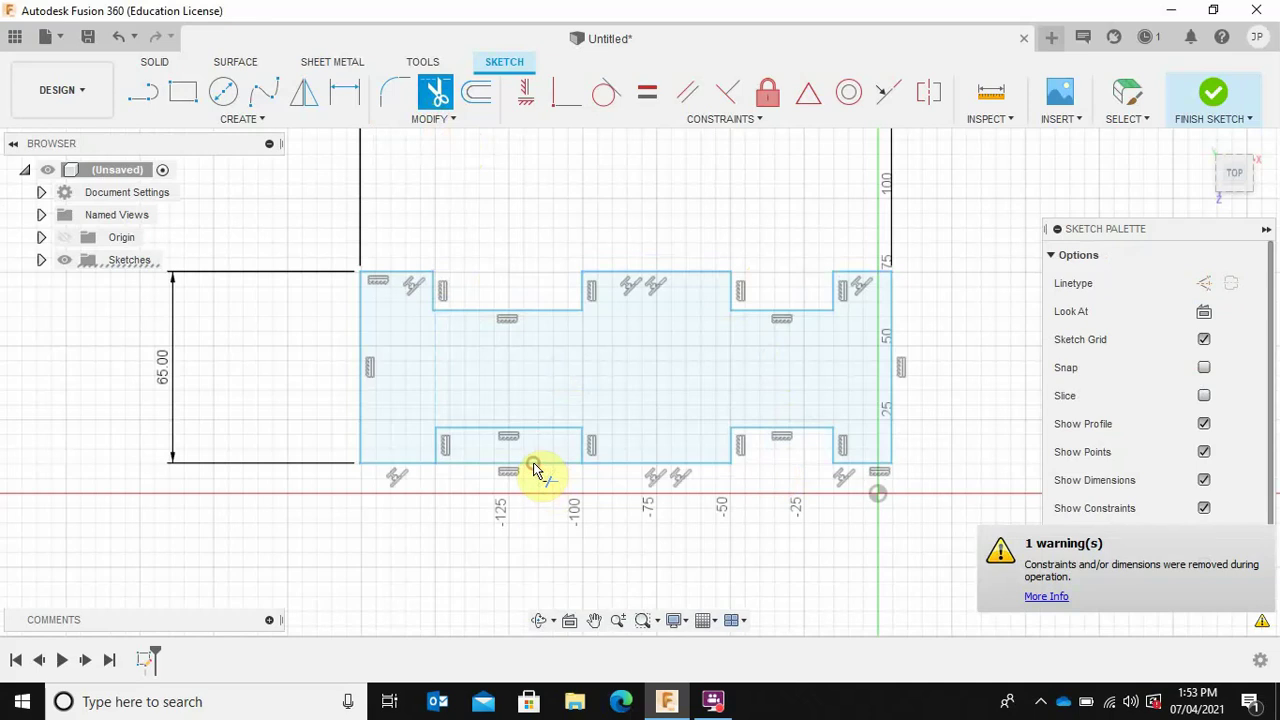
pyautogui.click(533, 463)
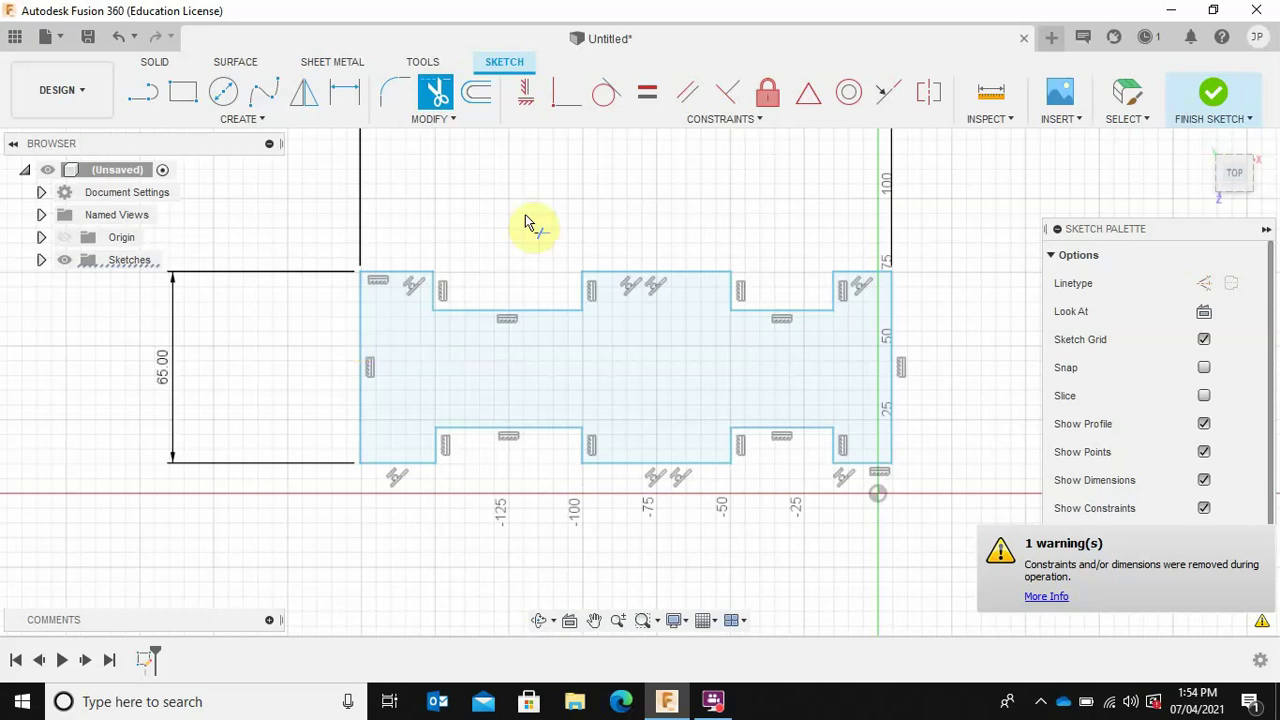
# Finish the sketch and extrude the notched profile 11.293 mm as a new body
pyautogui.click(1213, 97)
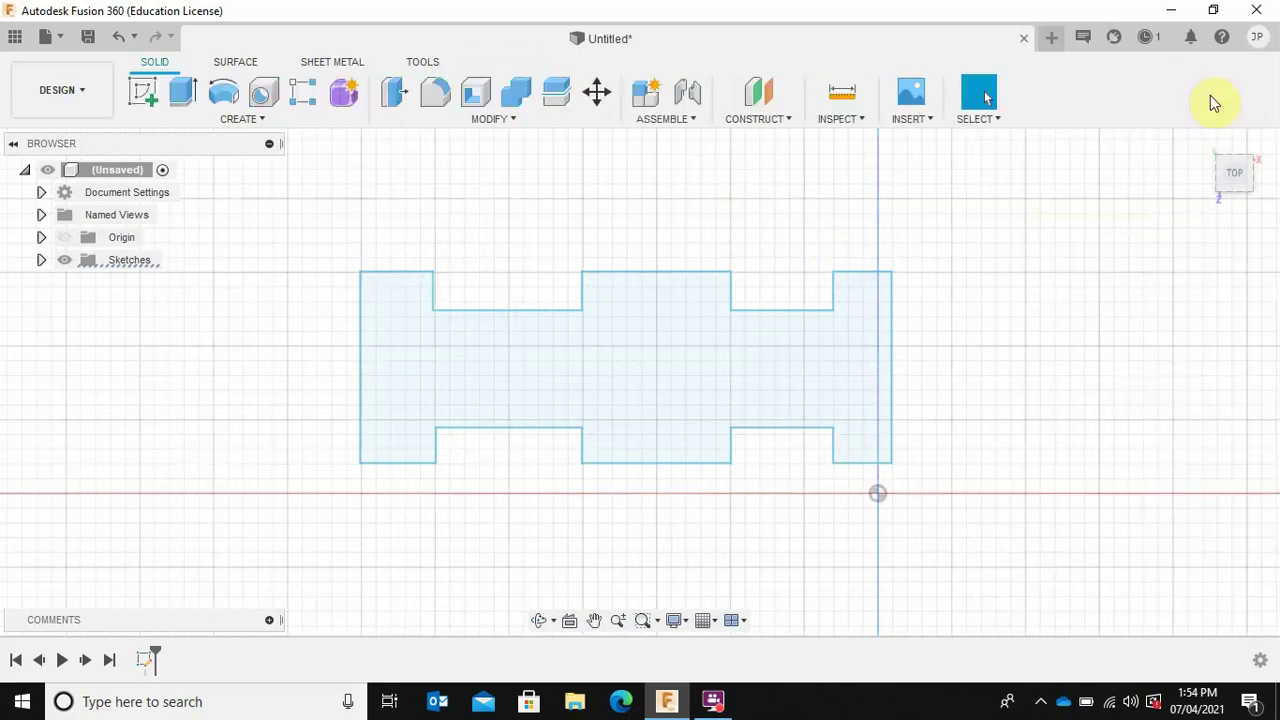
pyautogui.moveTo(1011, 466)
pyautogui.keyDown('shift'); pyautogui.mouseDown(button='middle')
pyautogui.moveTo(987, 467)
pyautogui.moveTo(937, 366)
pyautogui.moveTo(923, 366)
pyautogui.moveTo(1000, 381)
pyautogui.moveTo(820, 320)
pyautogui.mouseUp(button='middle'); pyautogui.keyUp('shift')
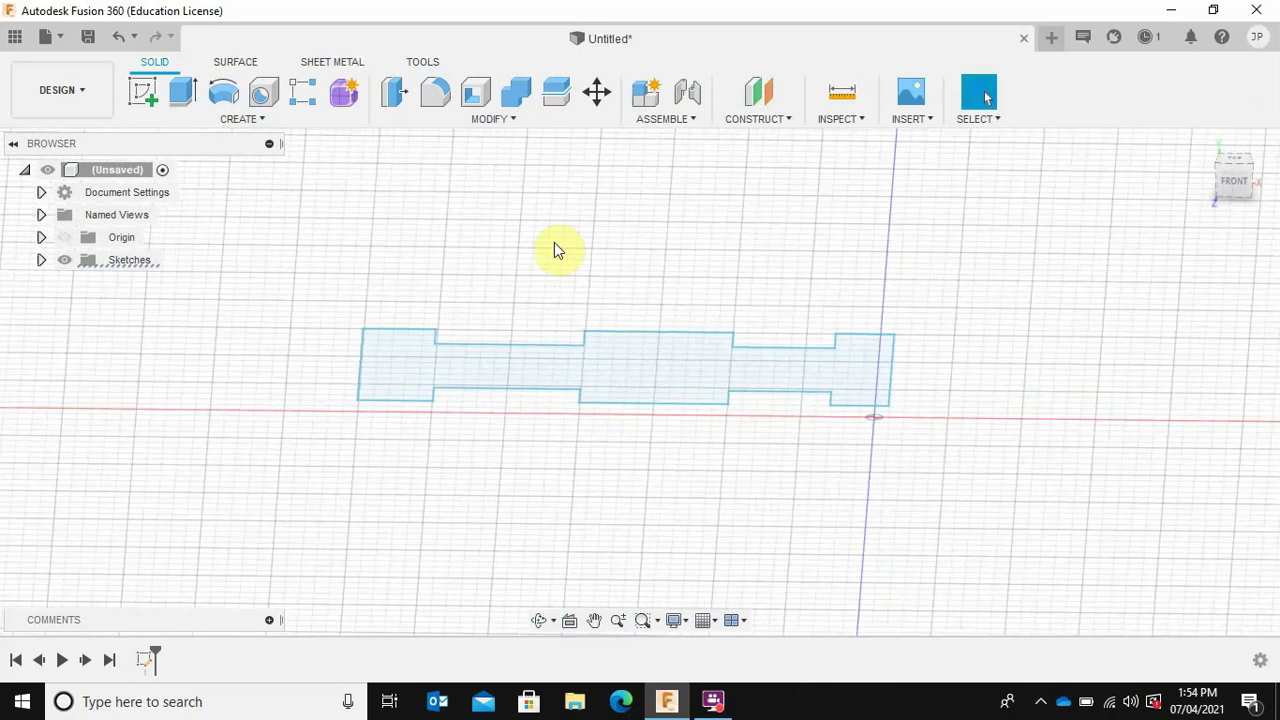
pyautogui.click(184, 97)
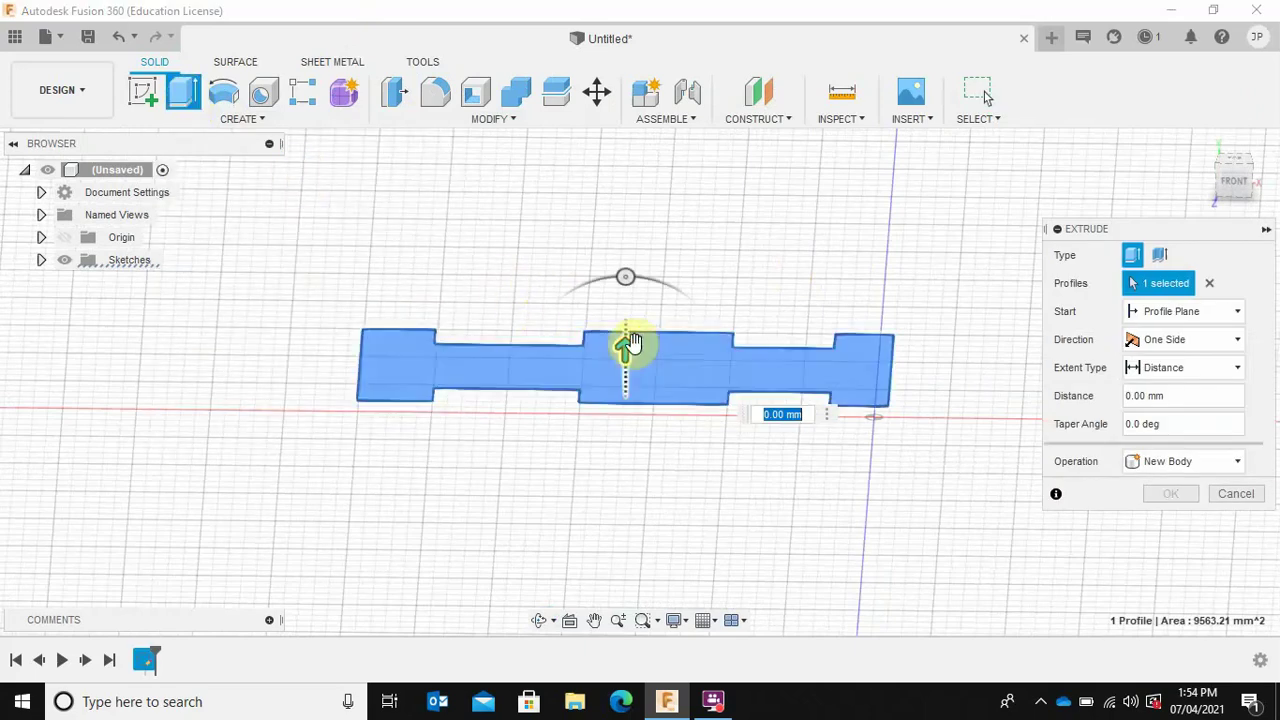
pyautogui.moveTo(626, 346); pyautogui.dragTo(626, 317)
pyautogui.click(789, 383)
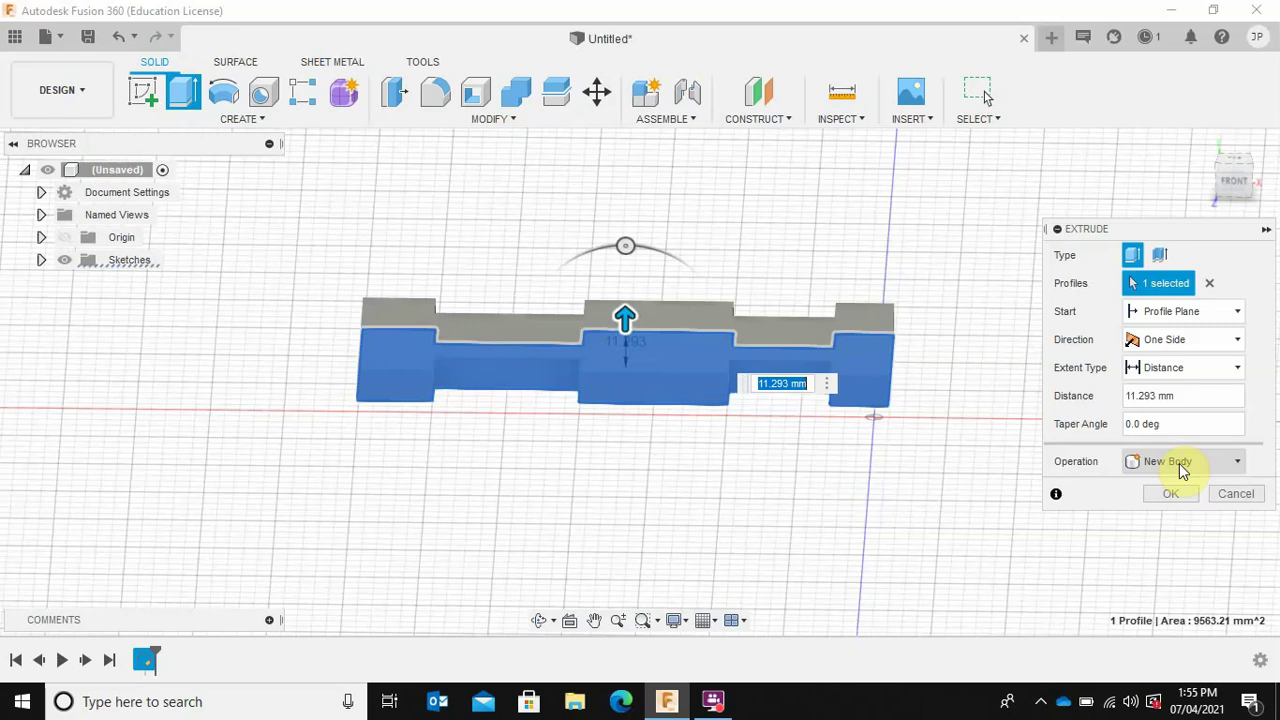
pyautogui.keyDown('shift'); pyautogui.moveTo(749, 380); pyautogui.dragTo(586, 428, button='middle'); pyautogui.keyUp('shift')
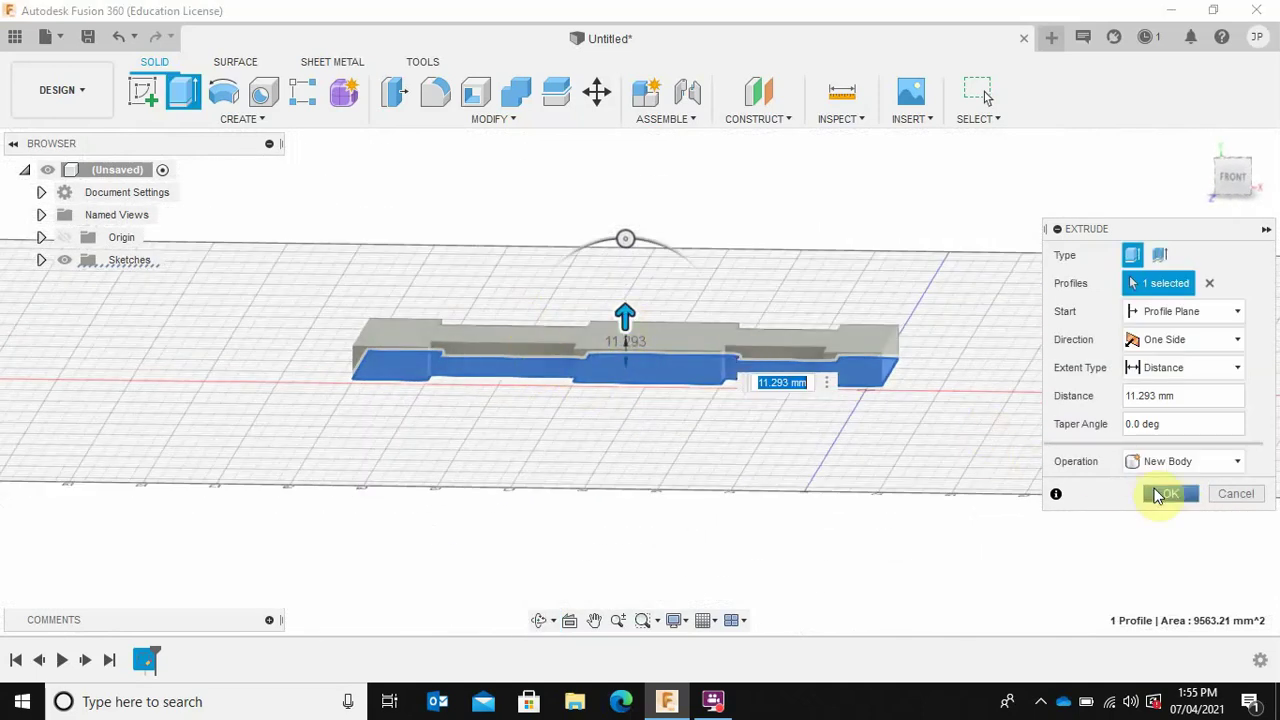
pyautogui.click(1160, 494)
# Orbit around the base body, snap to the RIGHT view, and pan it toward the lower right
pyautogui.press('F4')
pyautogui.moveTo(520, 417); pyautogui.dragTo(379, 404)
pyautogui.press('Escape')
pyautogui.scroll(4, 676, 328)
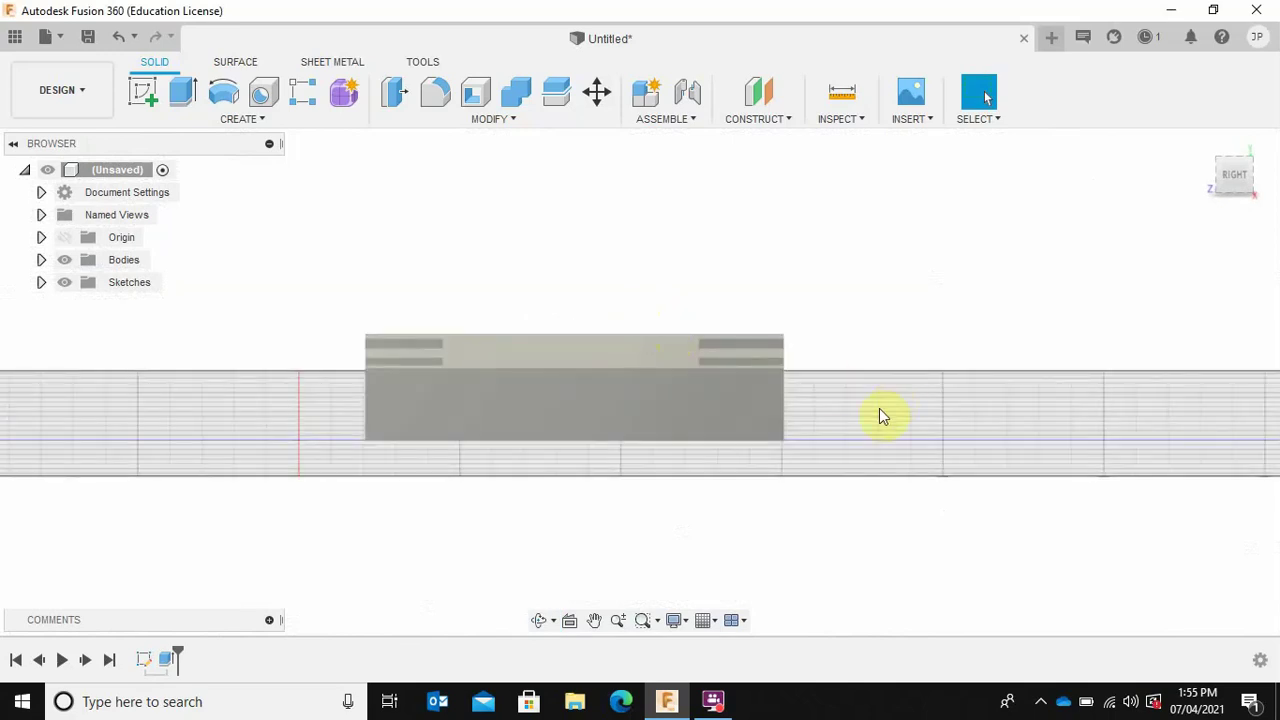
pyautogui.keyDown('shift'); pyautogui.moveTo(774, 309); pyautogui.dragTo(491, 323, button='middle'); pyautogui.keyUp('shift')
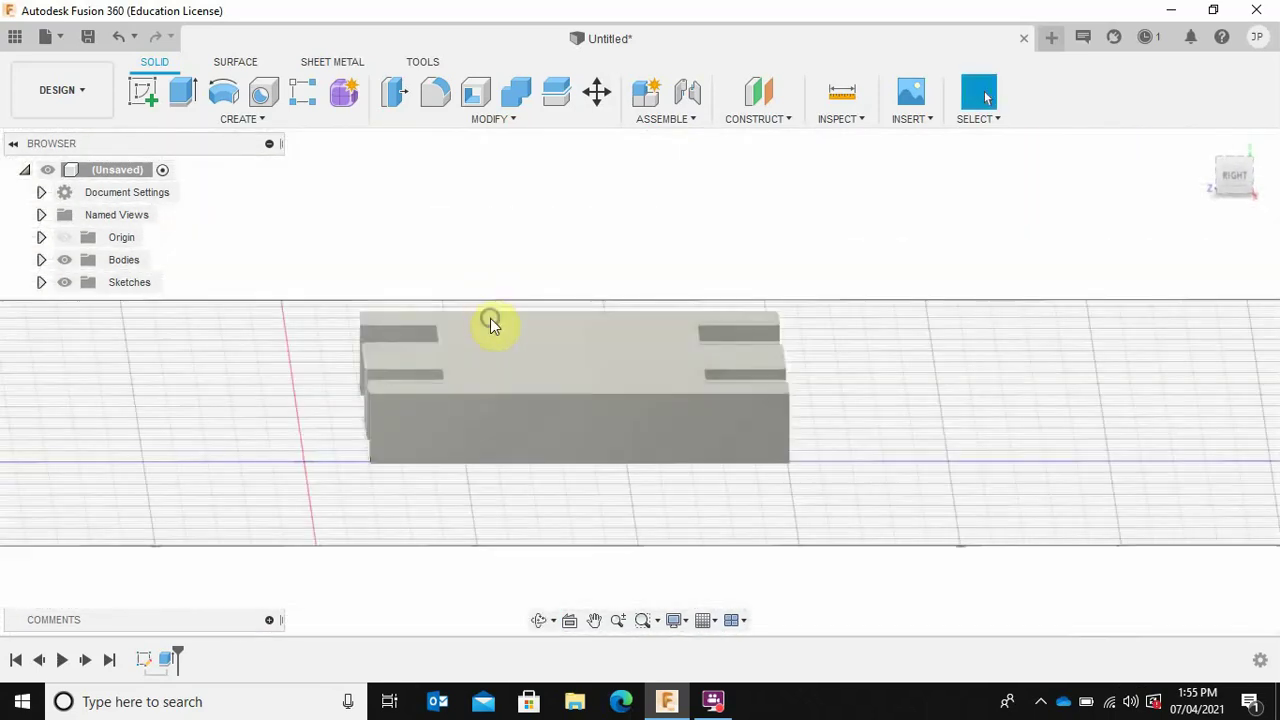
pyautogui.click(1236, 177)
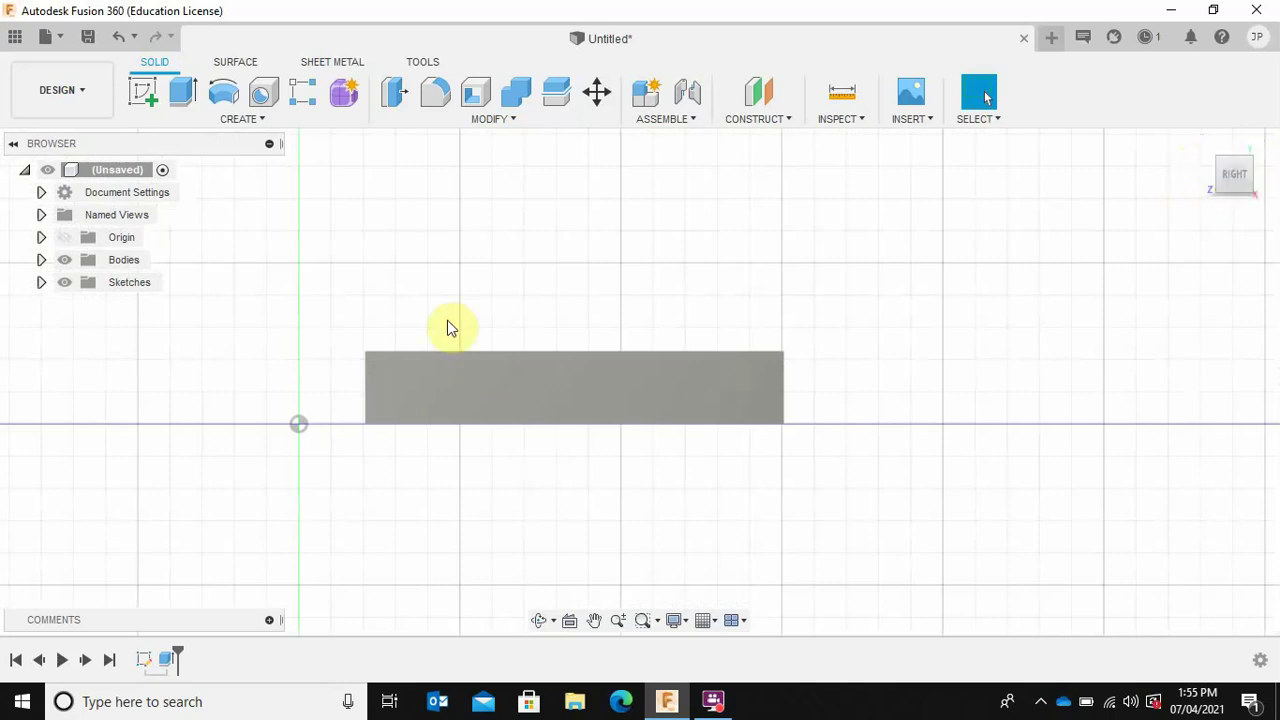
pyautogui.moveTo(463, 306); pyautogui.dragTo(545, 446, button='middle')
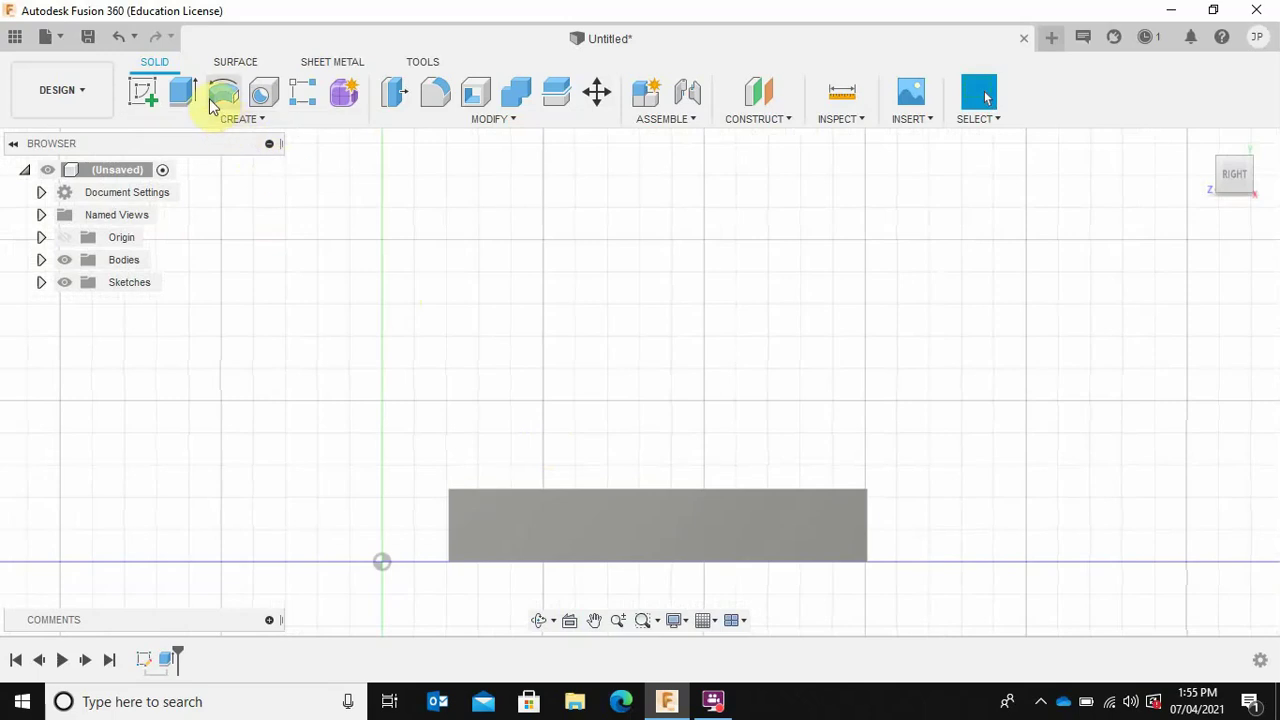
# Start a new sketch on the side origin plane and pan it into view
pyautogui.click(141, 93)
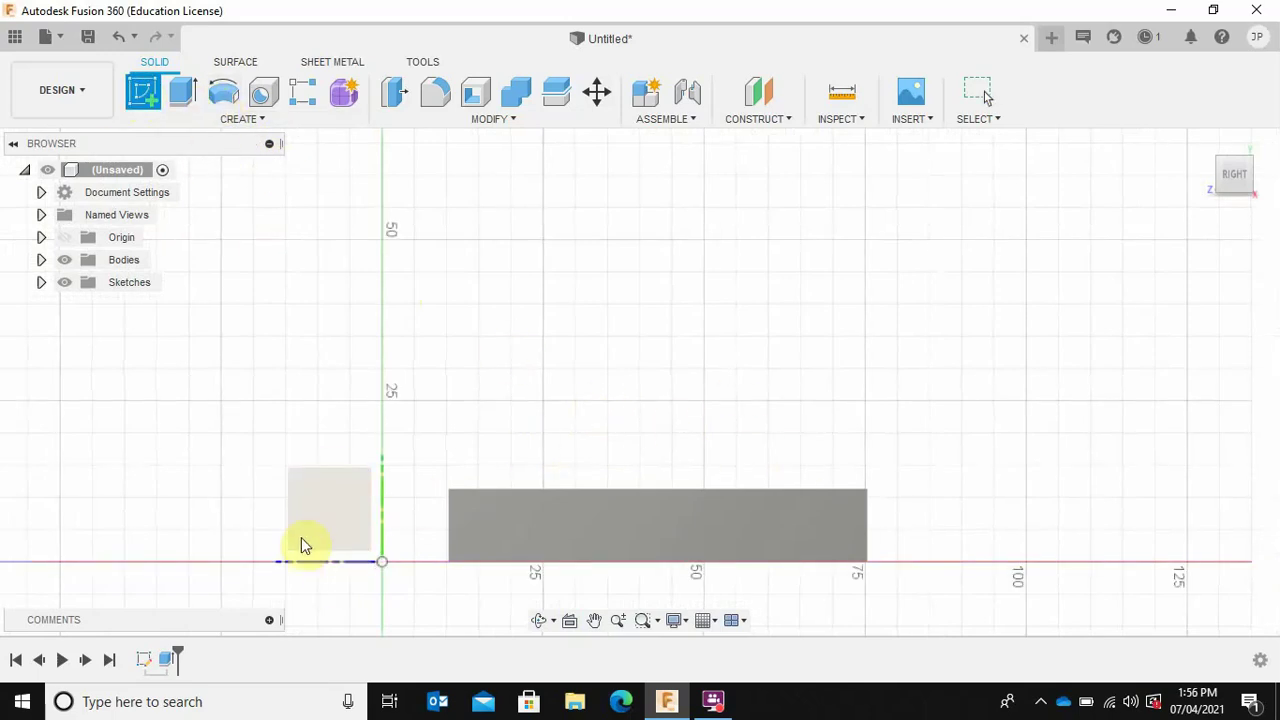
pyautogui.click(652, 312)
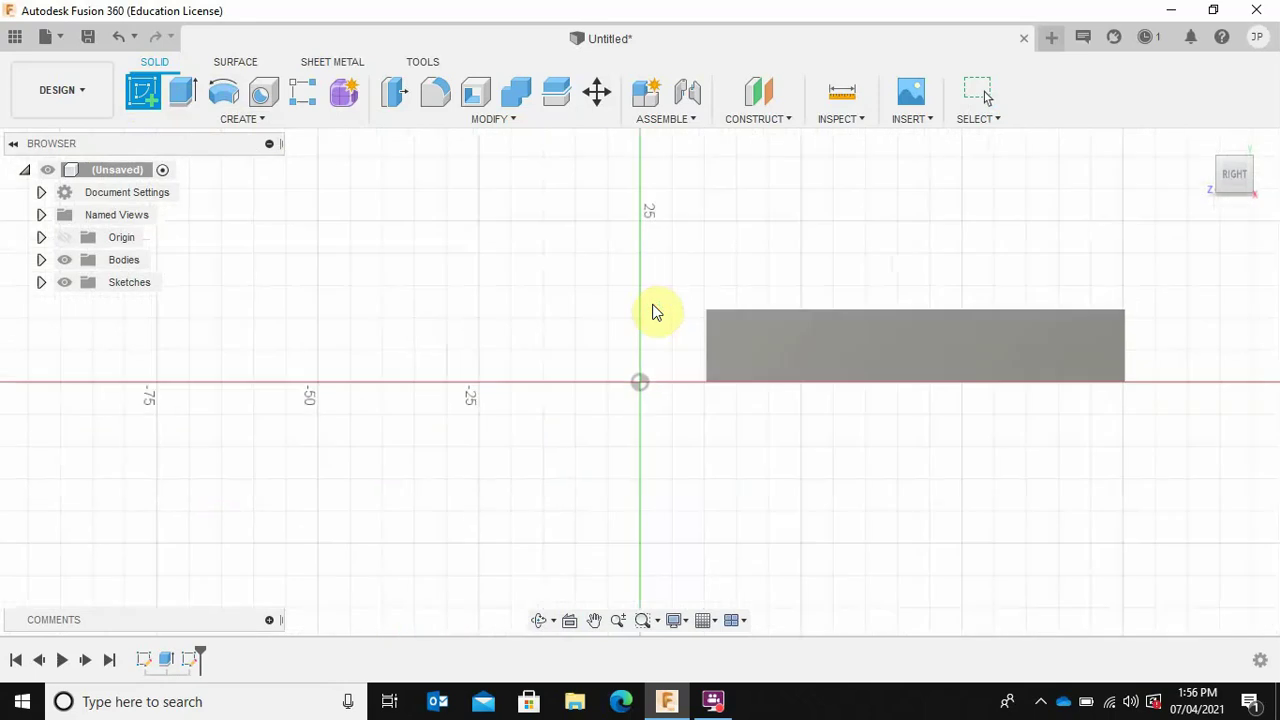
pyautogui.moveTo(844, 242)
pyautogui.mouseDown()
pyautogui.moveTo(523, 369)
pyautogui.moveTo(509, 403)
pyautogui.mouseUp()
pyautogui.press('Escape')
pyautogui.moveTo(400, 254); pyautogui.dragTo(410, 280, button='middle')
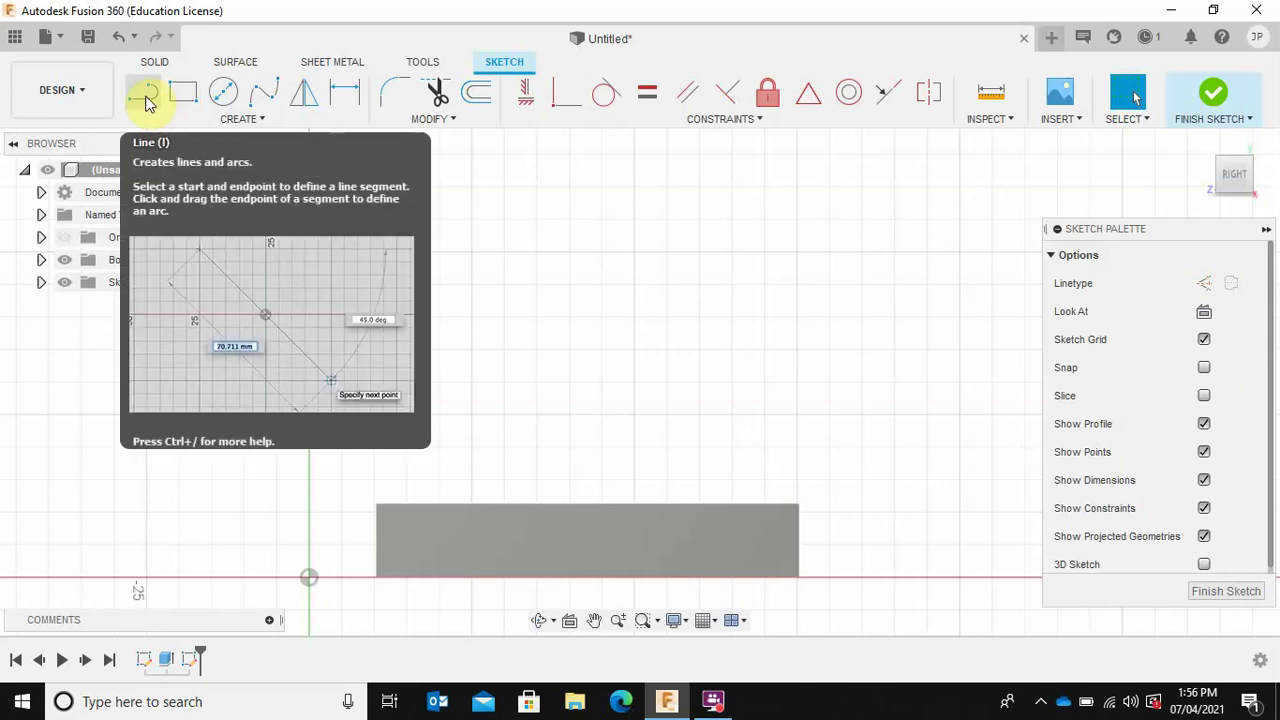
# Draw a roughly 64.5 × 52 mm rectangle up from the body's top-left corner, then finish the sketch
pyautogui.click(183, 92)
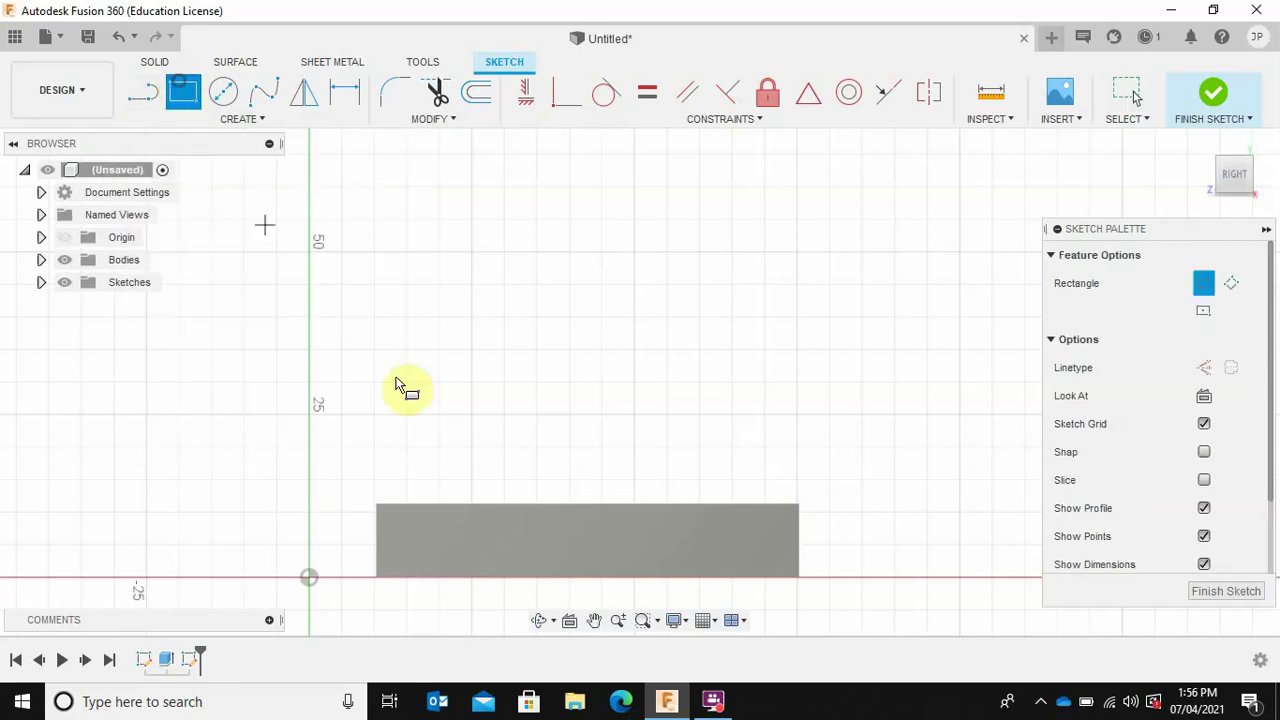
pyautogui.click(378, 505)
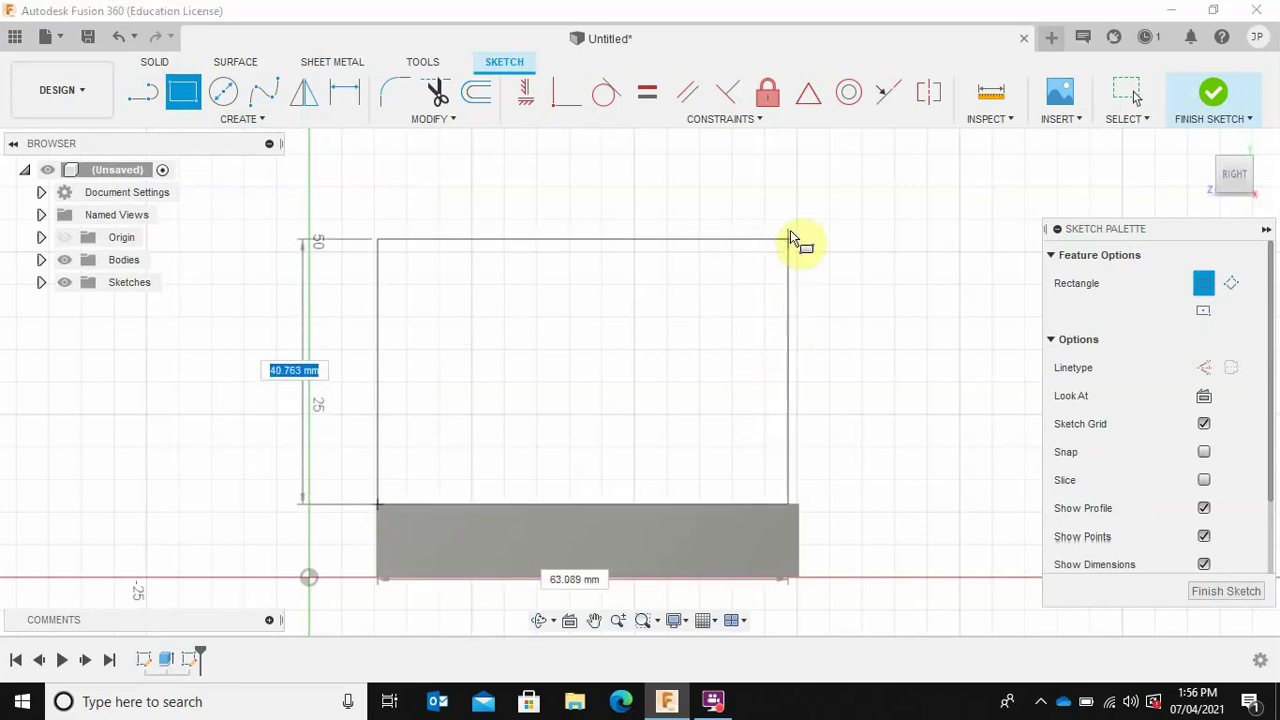
pyautogui.click(797, 168)
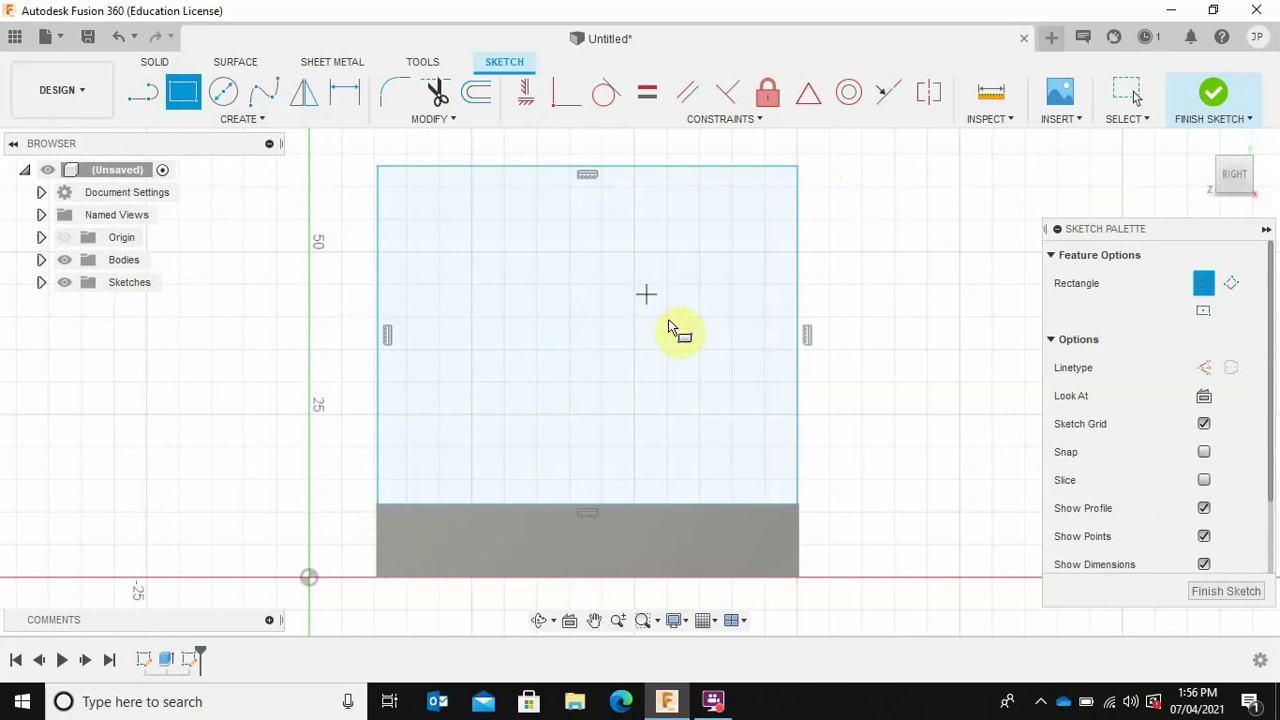
pyautogui.keyDown('shift'); pyautogui.moveTo(580, 297); pyautogui.dragTo(532, 429, button='middle'); pyautogui.keyUp('shift')
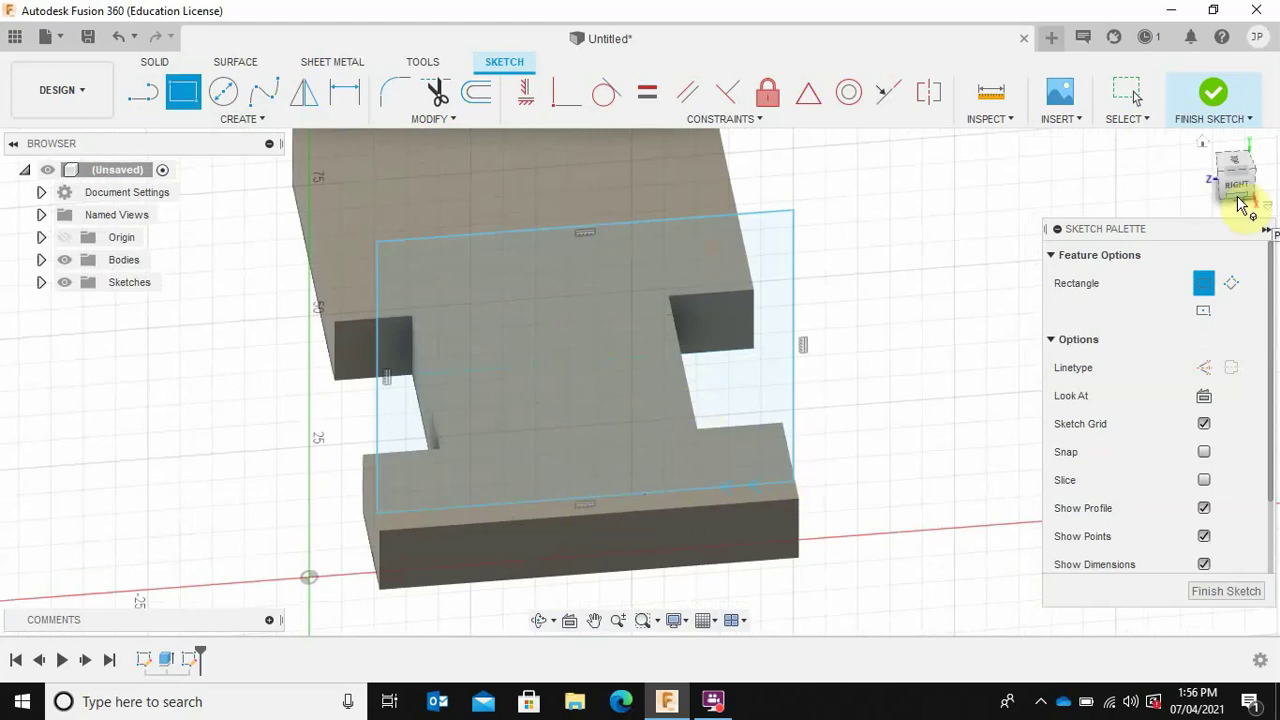
pyautogui.click(1212, 94)
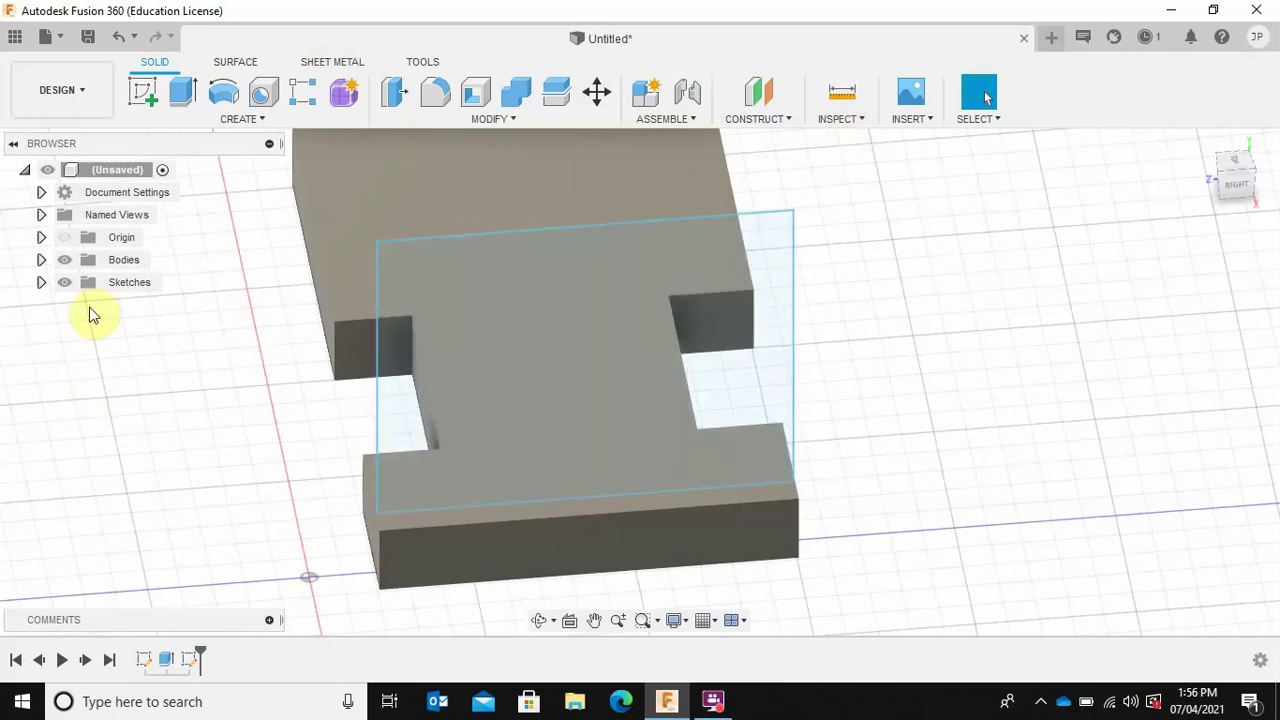
# Toggle Body1 and Sketch1 visibility in the Browser, leaving Body1 shown and Sketch1 hidden
pyautogui.click(41, 260)
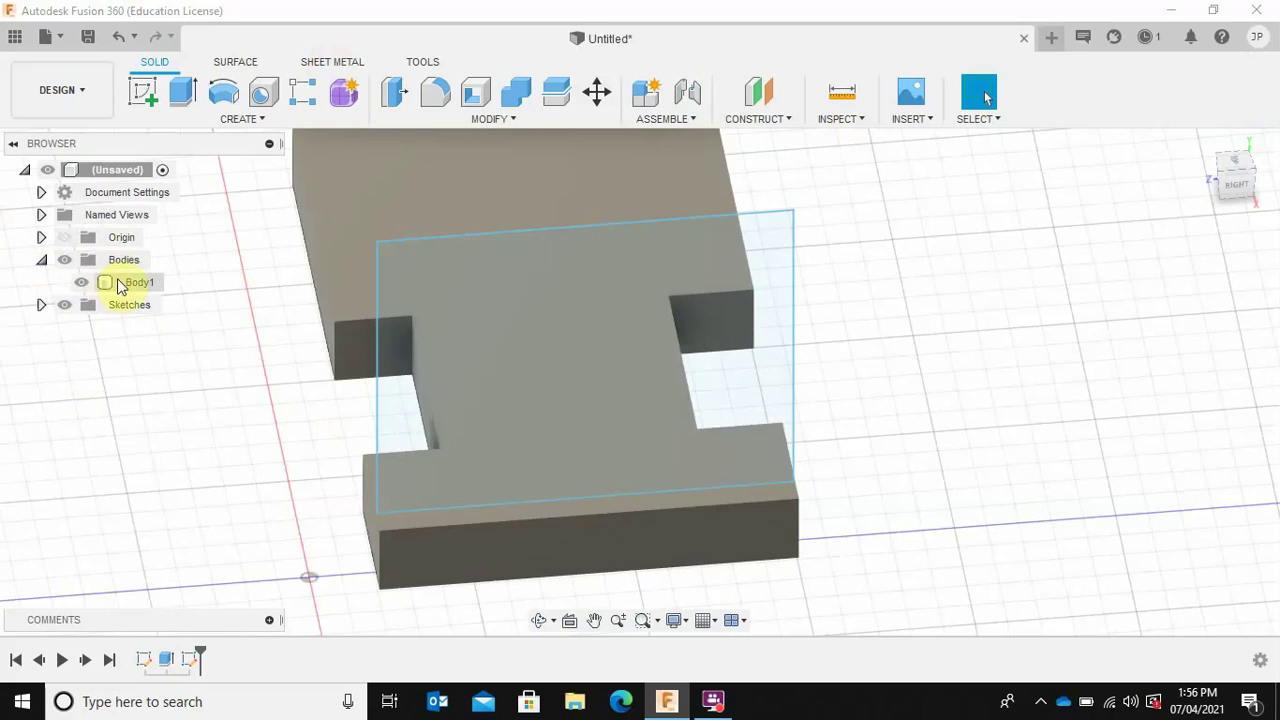
pyautogui.click(104, 282)
pyautogui.click(83, 286)
pyautogui.click(82, 283)
pyautogui.click(41, 305)
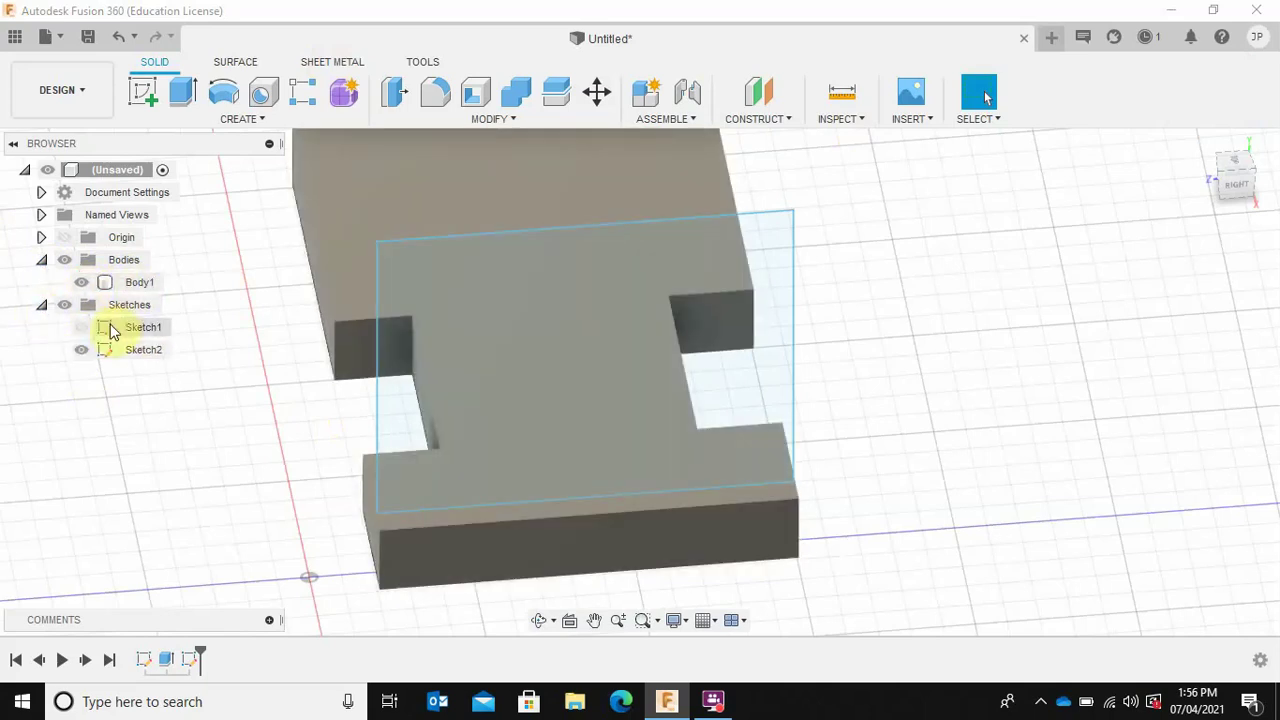
pyautogui.click(81, 328)
pyautogui.click(81, 328)
# Delete Sketch2 from the Browser's right-click menu
pyautogui.click(130, 352)
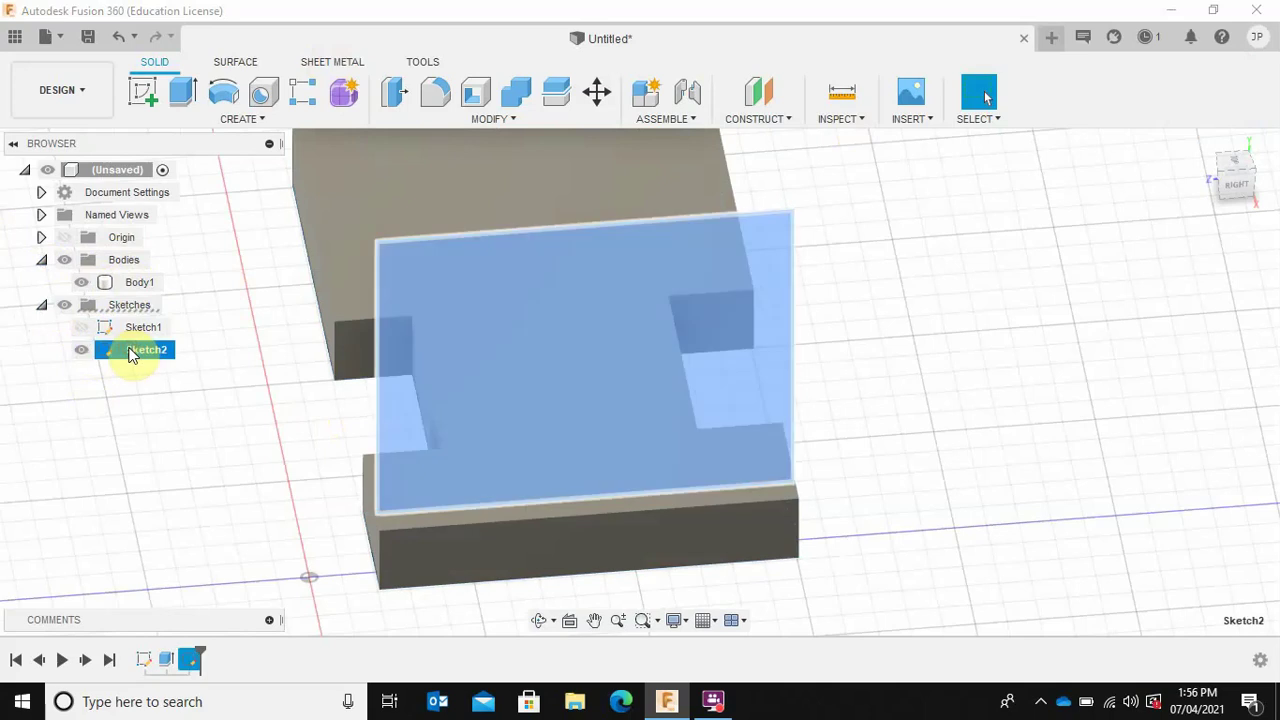
pyautogui.rightClick(131, 355)
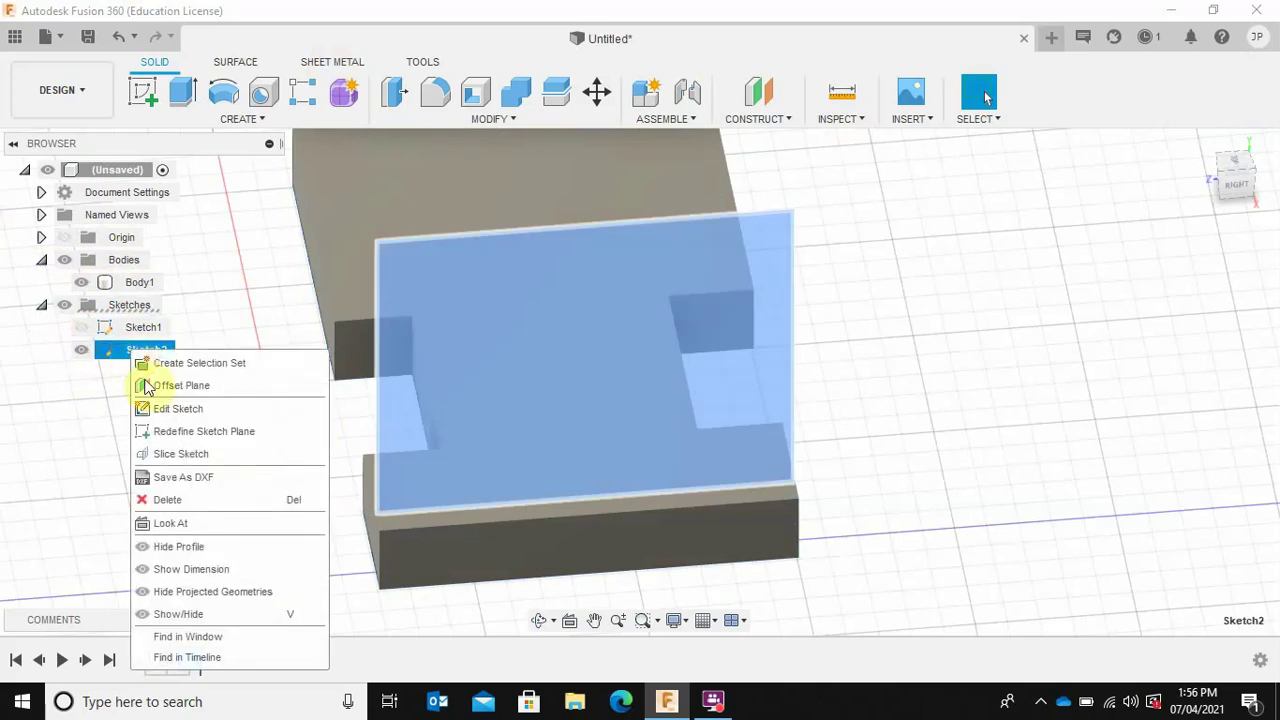
pyautogui.click(168, 498)
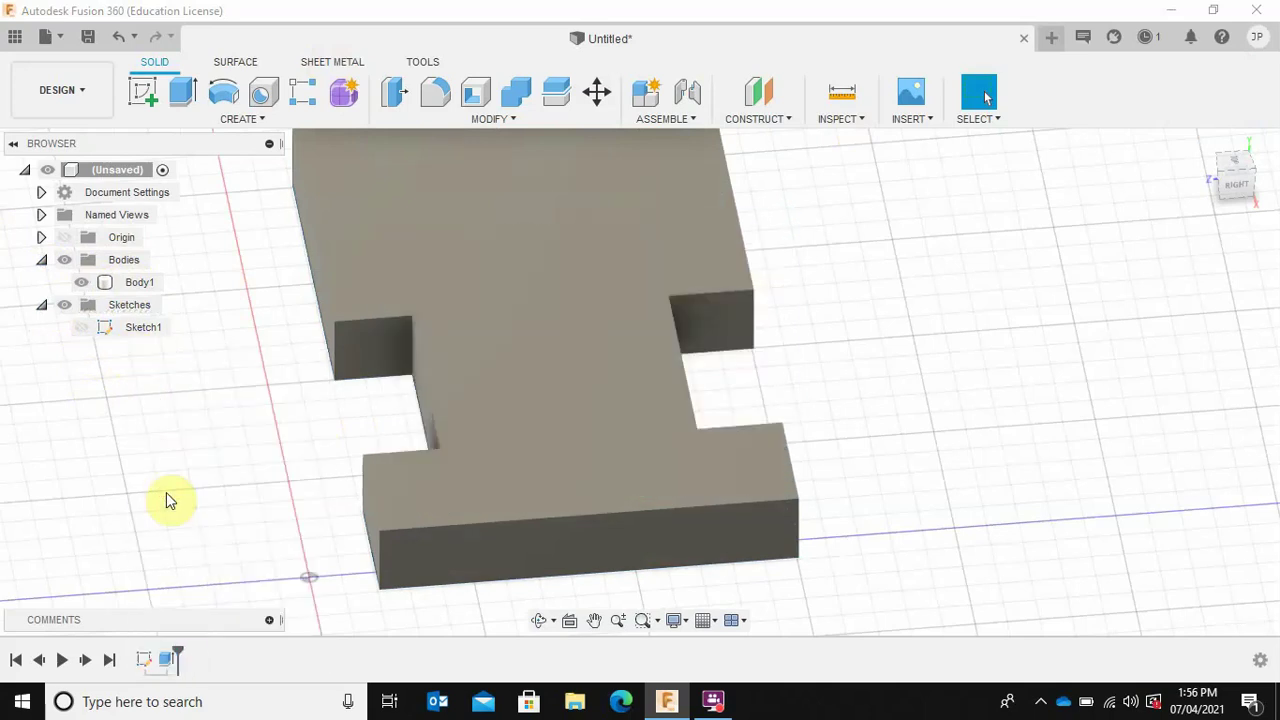
pyautogui.moveTo(831, 446)
pyautogui.keyDown('shift'); pyautogui.mouseDown(button='middle')
pyautogui.moveTo(823, 428)
pyautogui.moveTo(502, 378)
pyautogui.mouseUp(button='middle'); pyautogui.keyUp('shift')
# Sketch an upright ~35.7 × 35 mm rectangle on the body's end face, resting on its top edge
pyautogui.click(143, 91)
pyautogui.click(532, 520)
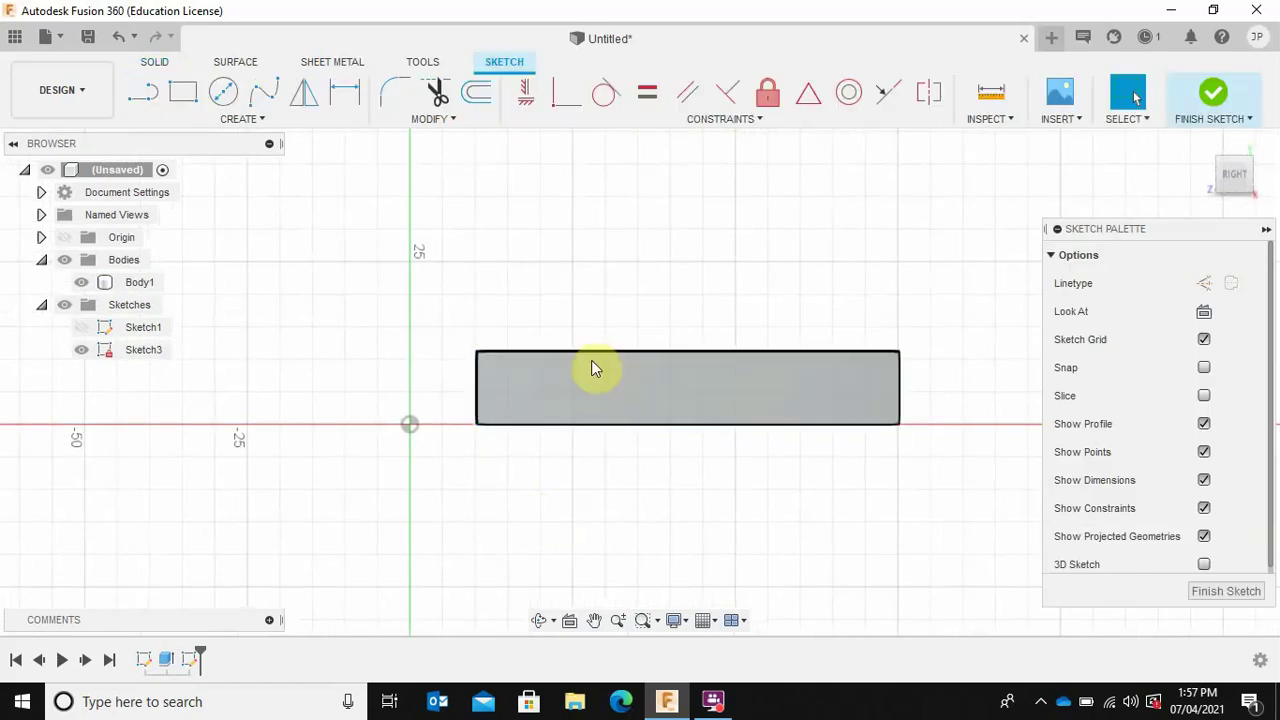
pyautogui.click(183, 91)
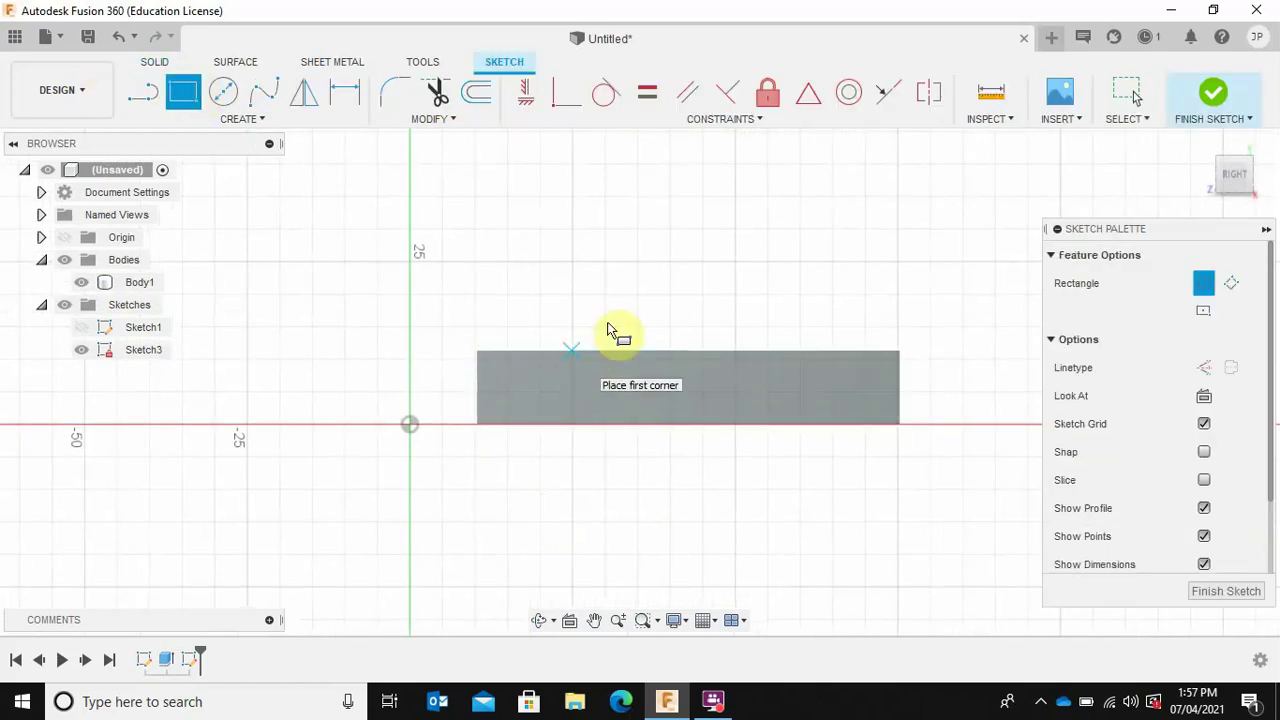
pyautogui.moveTo(671, 271)
pyautogui.keyDown('shift'); pyautogui.mouseDown(button='middle')
pyautogui.moveTo(666, 257)
pyautogui.moveTo(614, 322)
pyautogui.mouseUp(button='middle'); pyautogui.keyUp('shift')
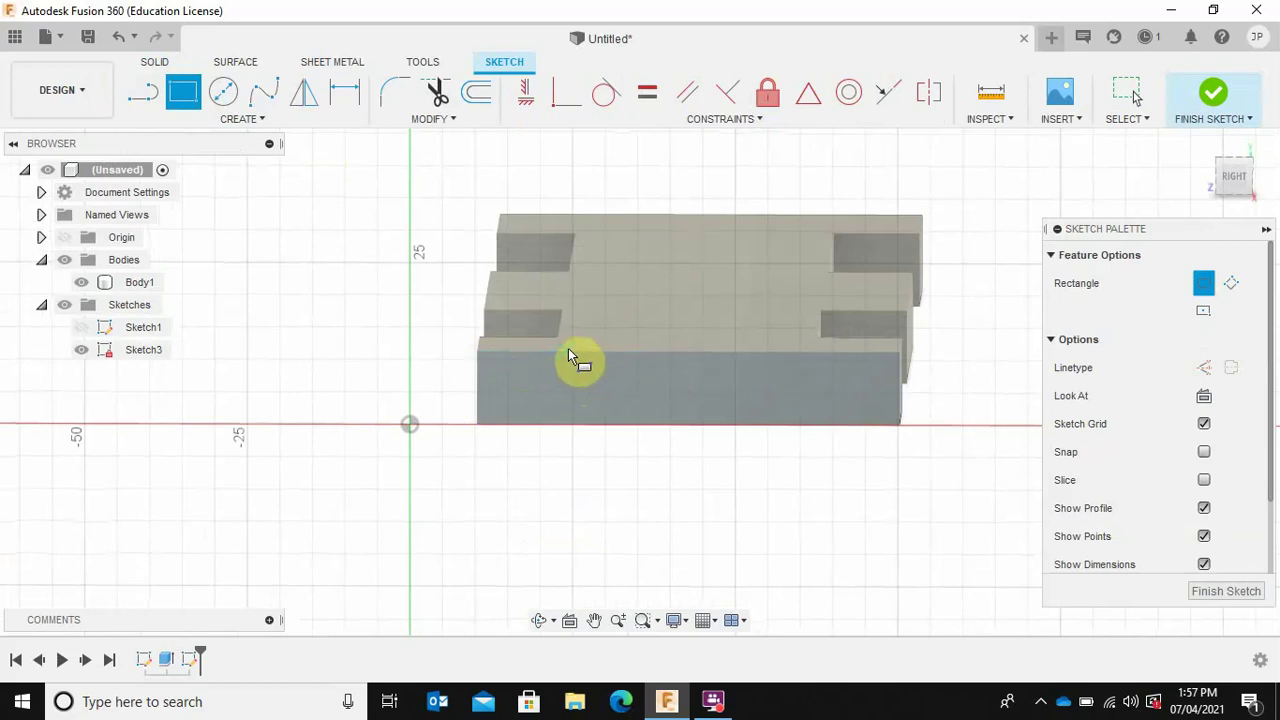
pyautogui.click(574, 352)
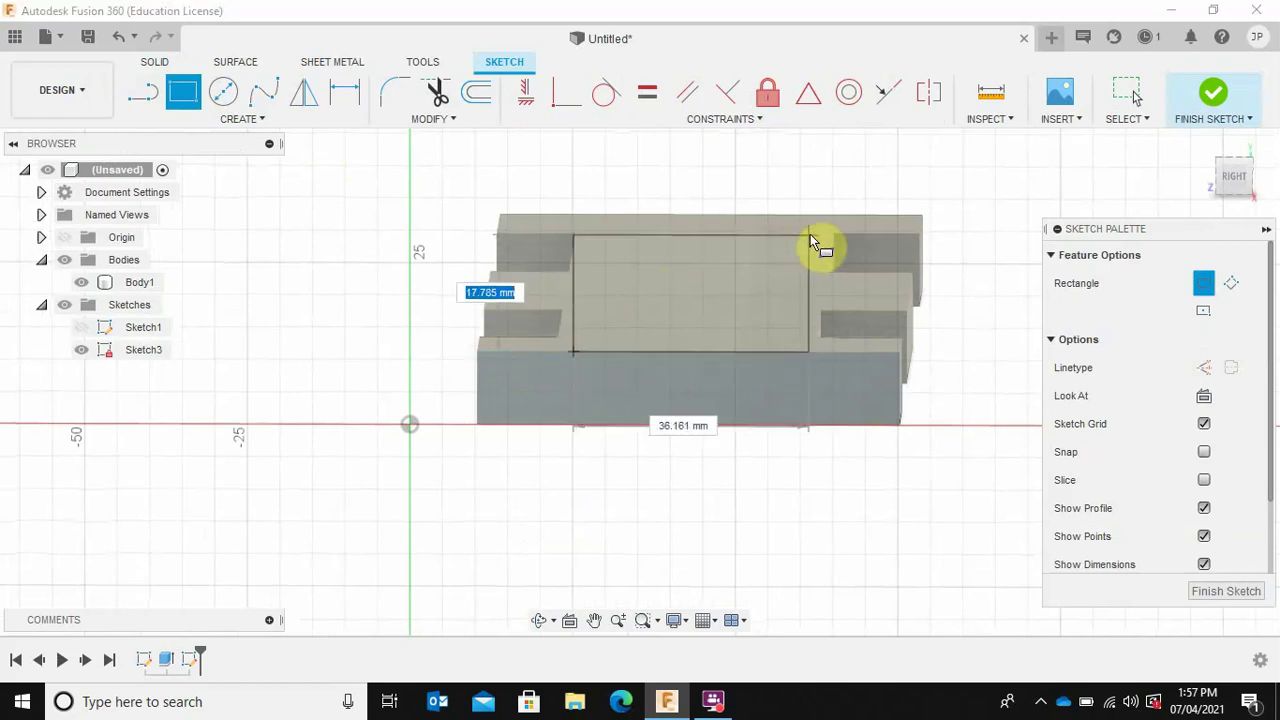
pyautogui.click(806, 137)
pyautogui.moveTo(806, 137); pyautogui.dragTo(808, 200, button='middle')
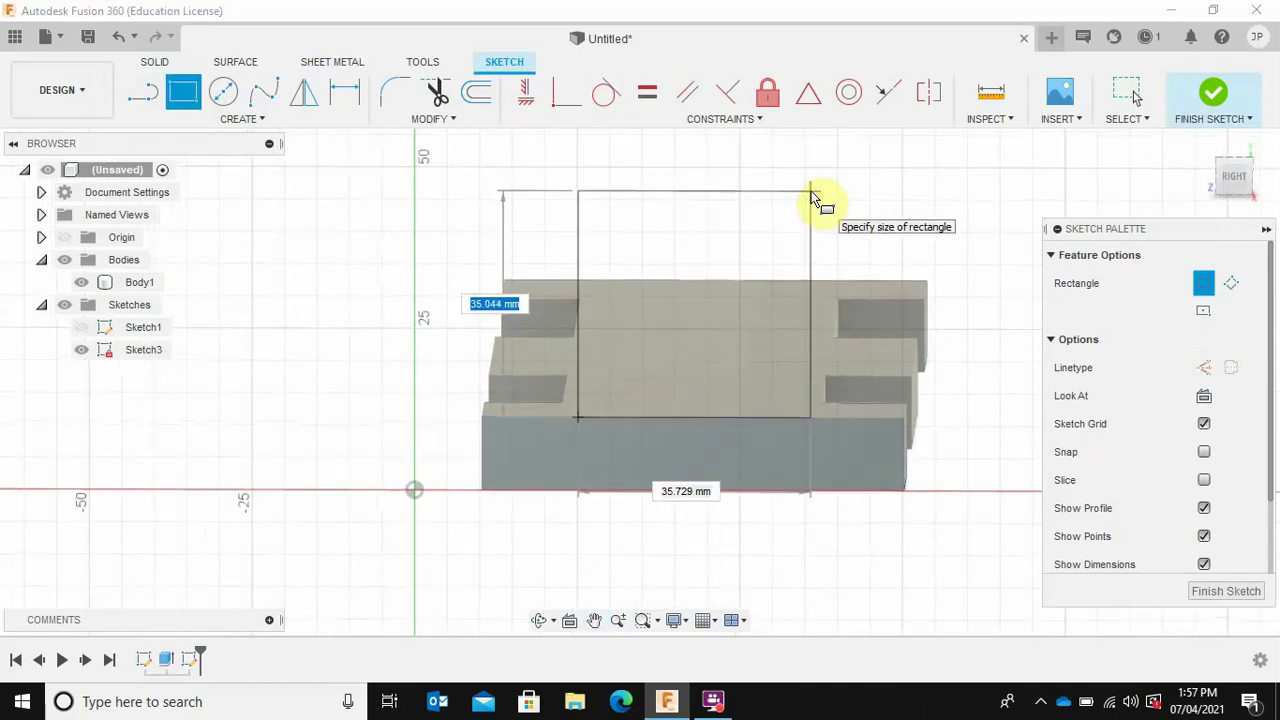
pyautogui.click(812, 196)
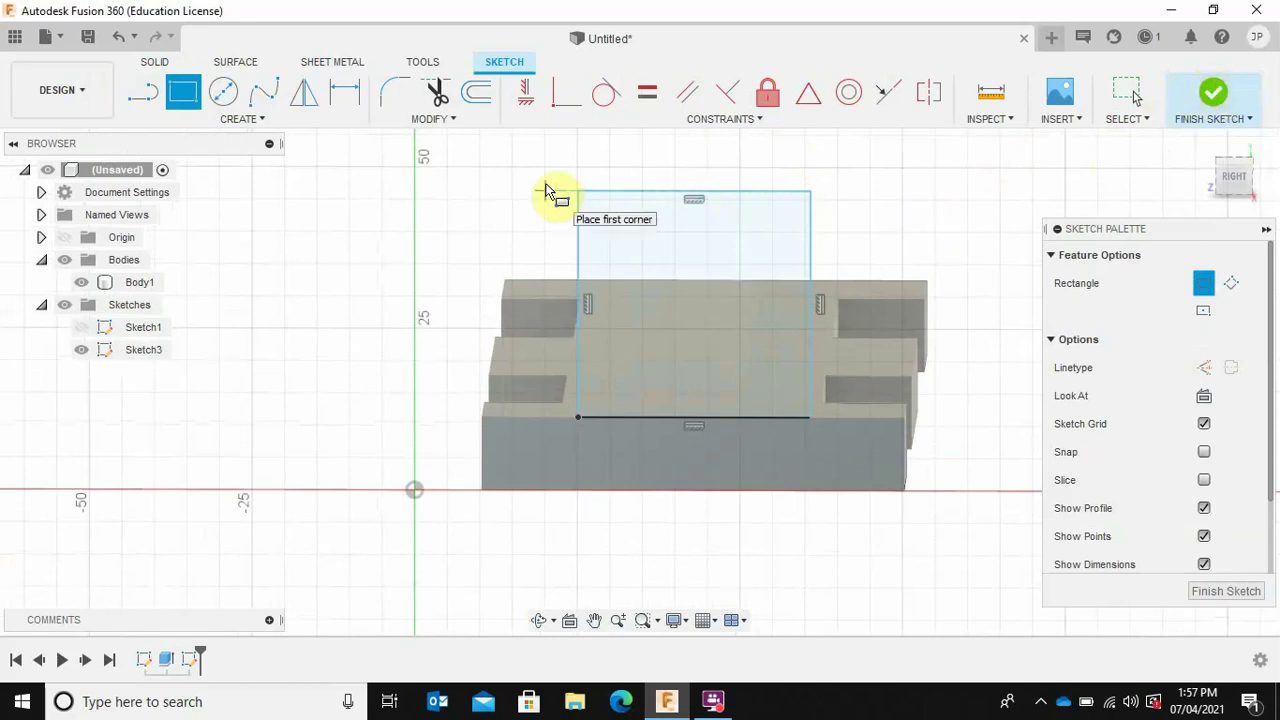
pyautogui.moveTo(371, 237)
pyautogui.keyDown('shift'); pyautogui.mouseDown(button='middle')
pyautogui.moveTo(391, 231)
pyautogui.moveTo(369, 235)
pyautogui.mouseUp(button='middle'); pyautogui.keyUp('shift')
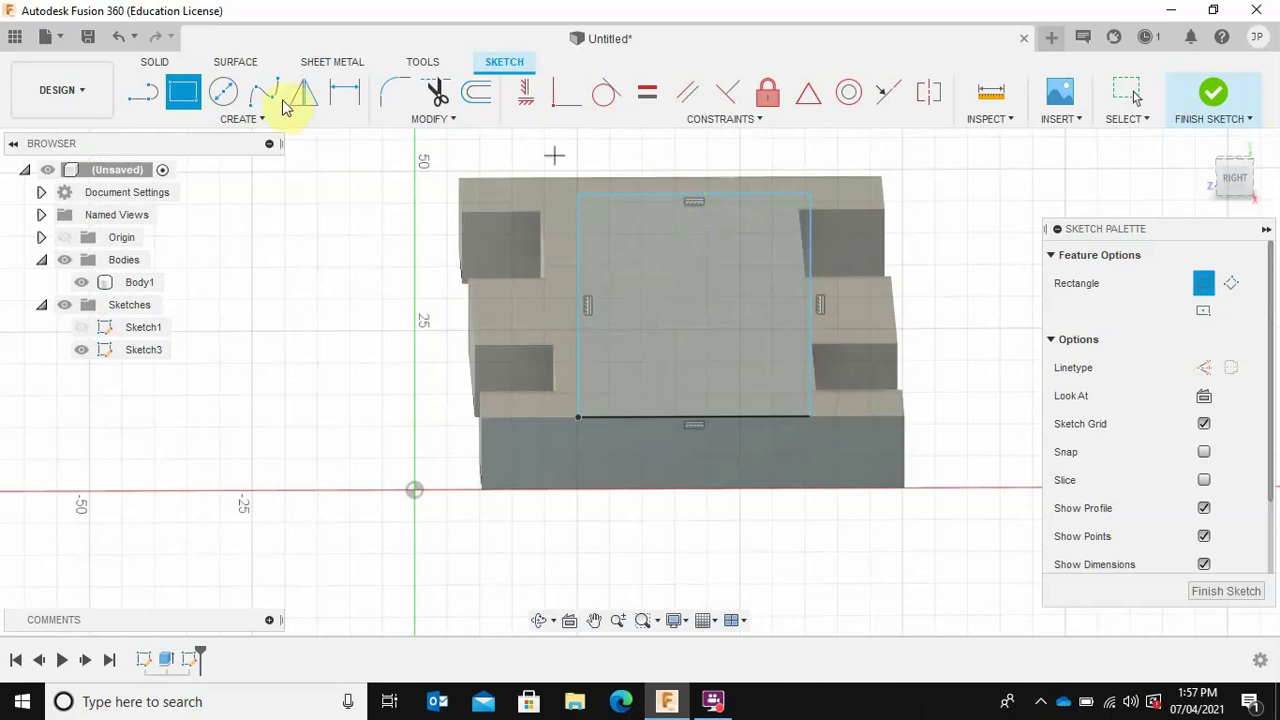
pyautogui.click(392, 92)
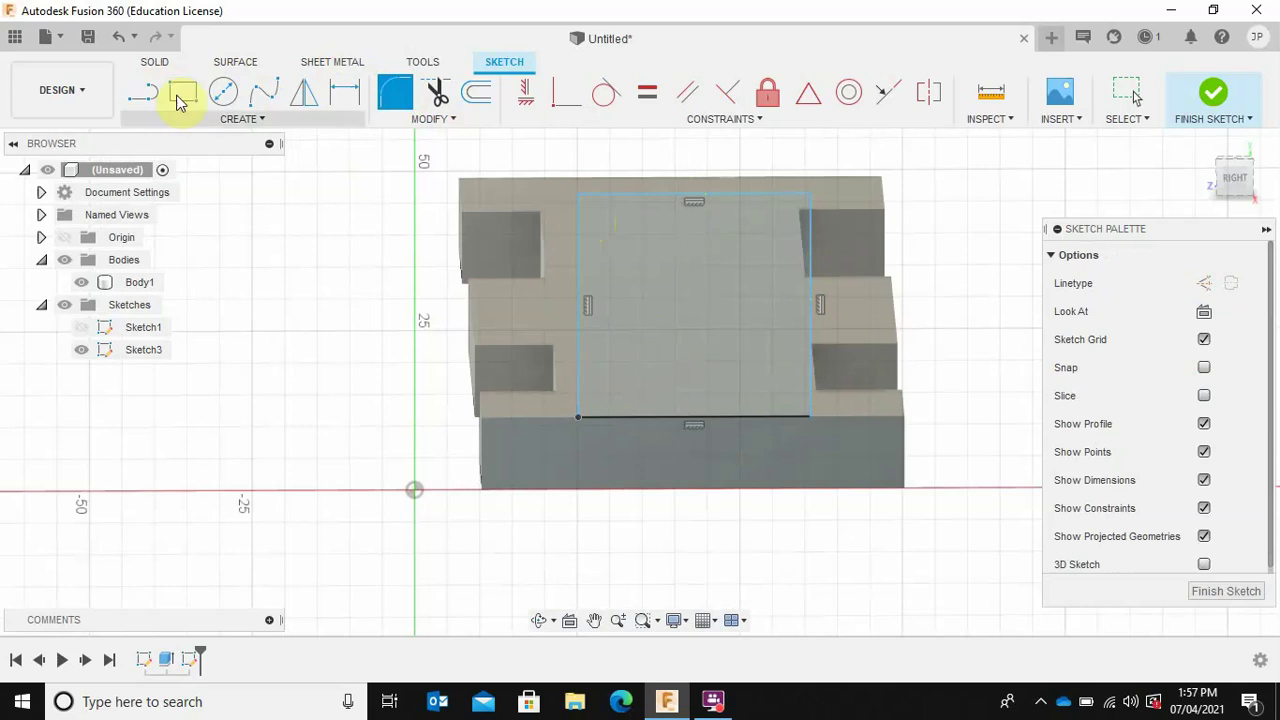
# Try filleting the rectangle's top corners, then undo the failed 10 mm fillet
pyautogui.click(580, 220)
pyautogui.click(615, 197)
pyautogui.click(765, 200)
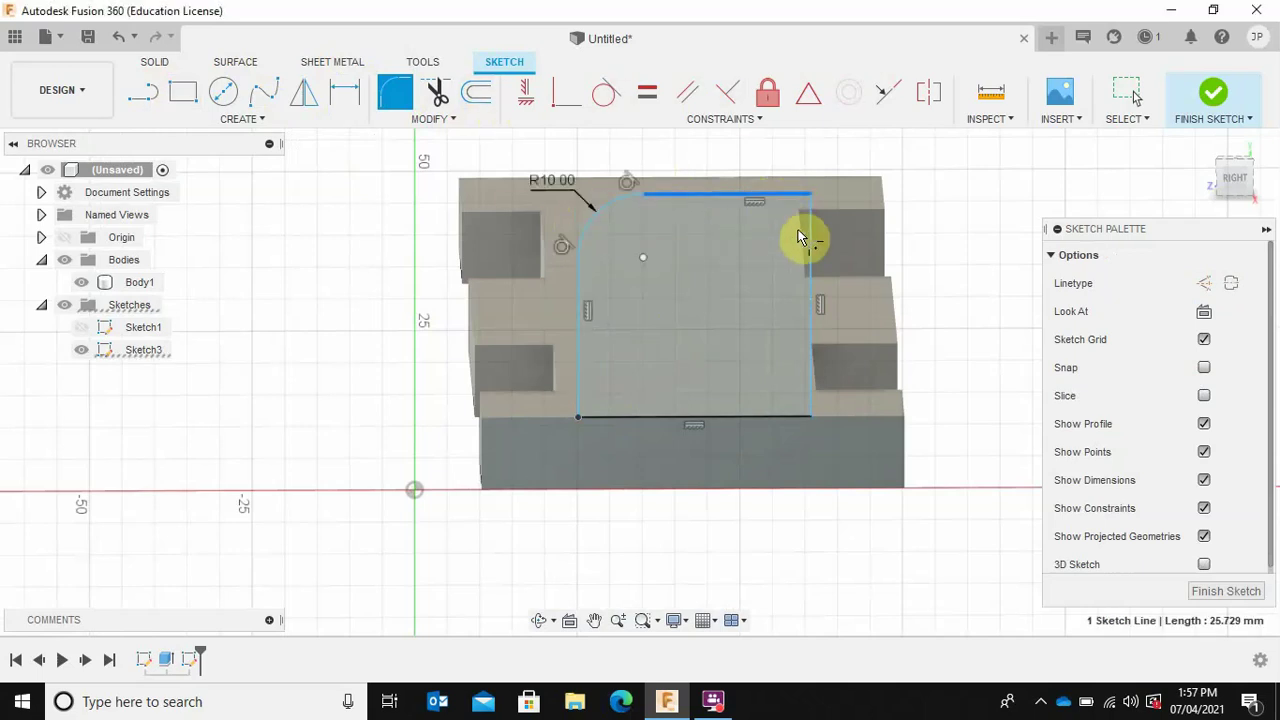
pyautogui.click(812, 250)
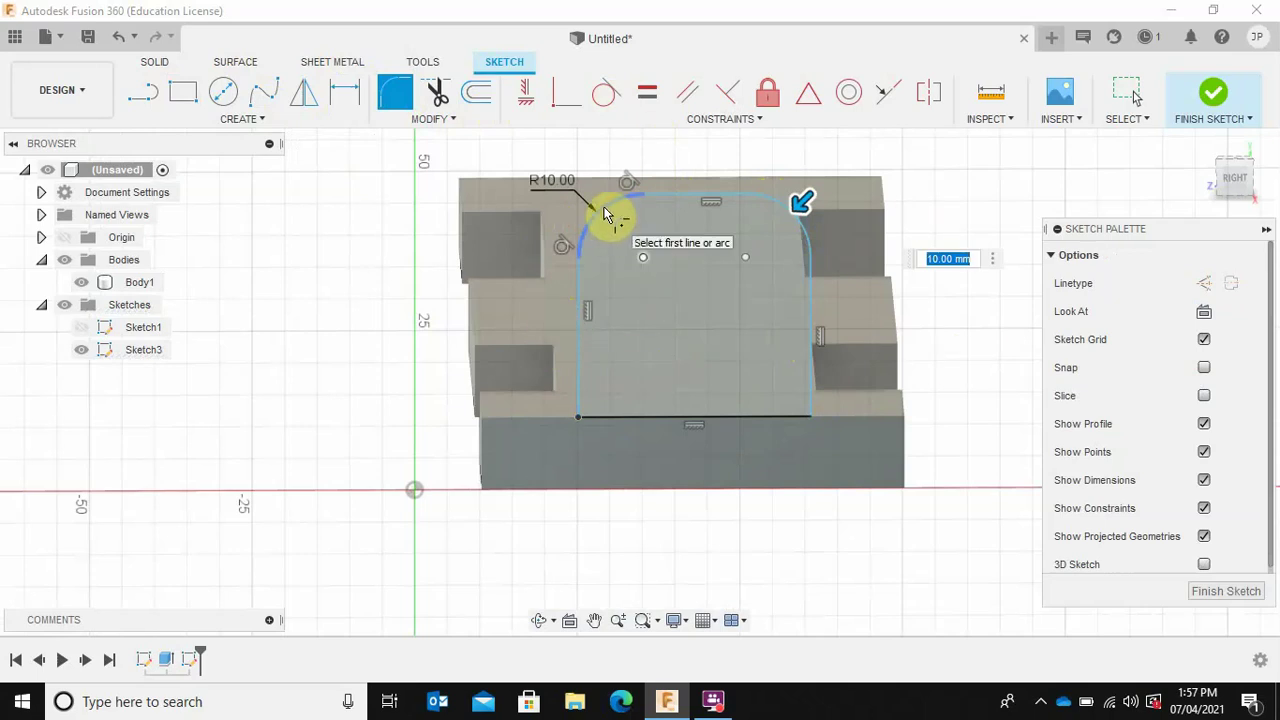
pyautogui.click(605, 213)
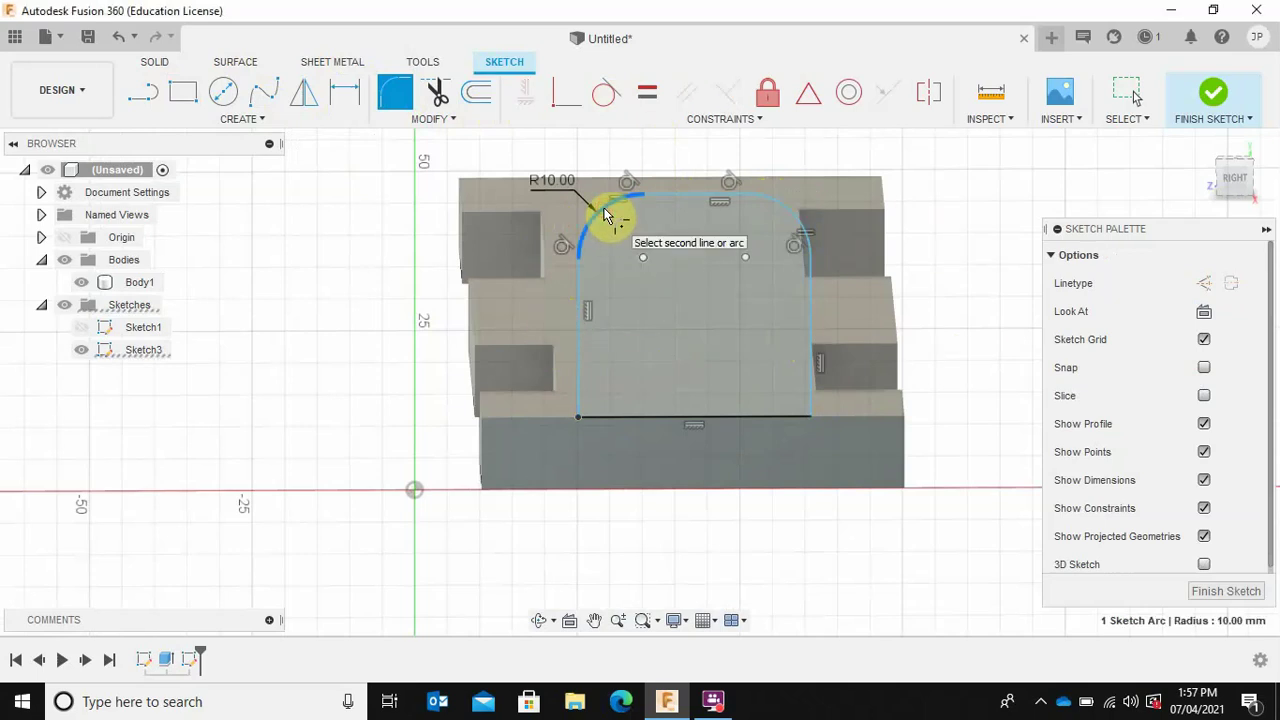
pyautogui.click(783, 210)
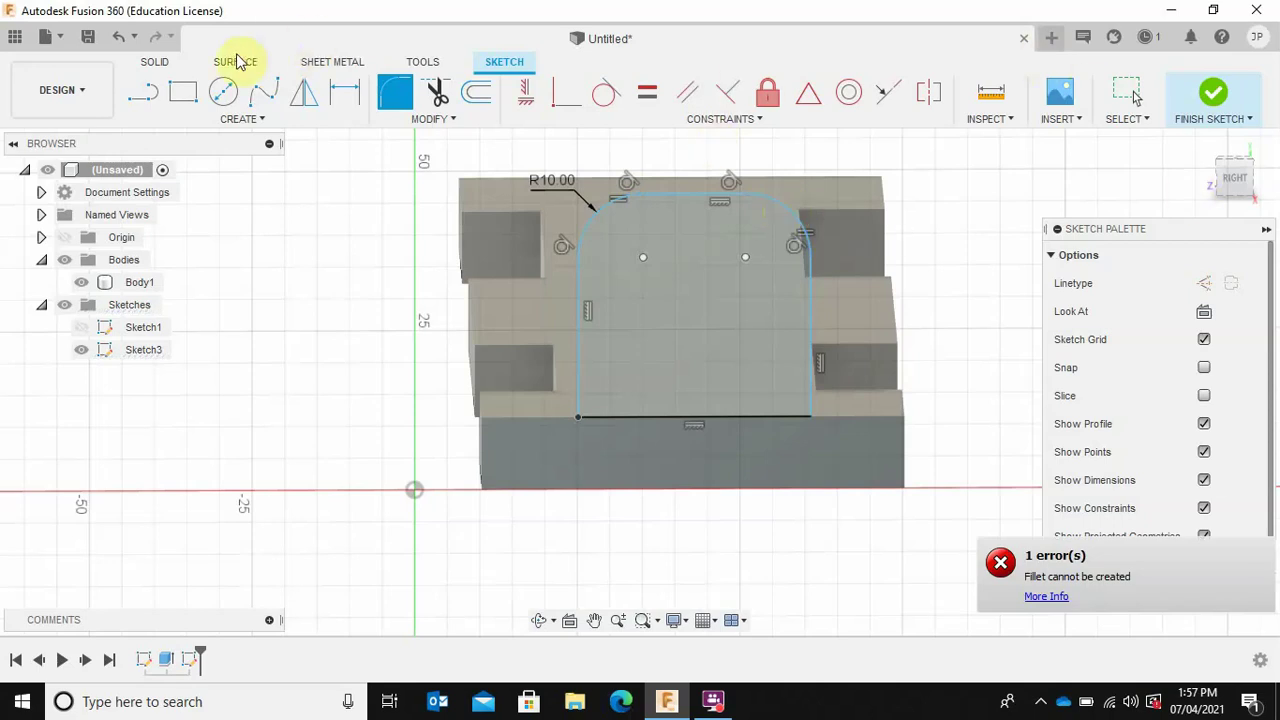
pyautogui.click(119, 38)
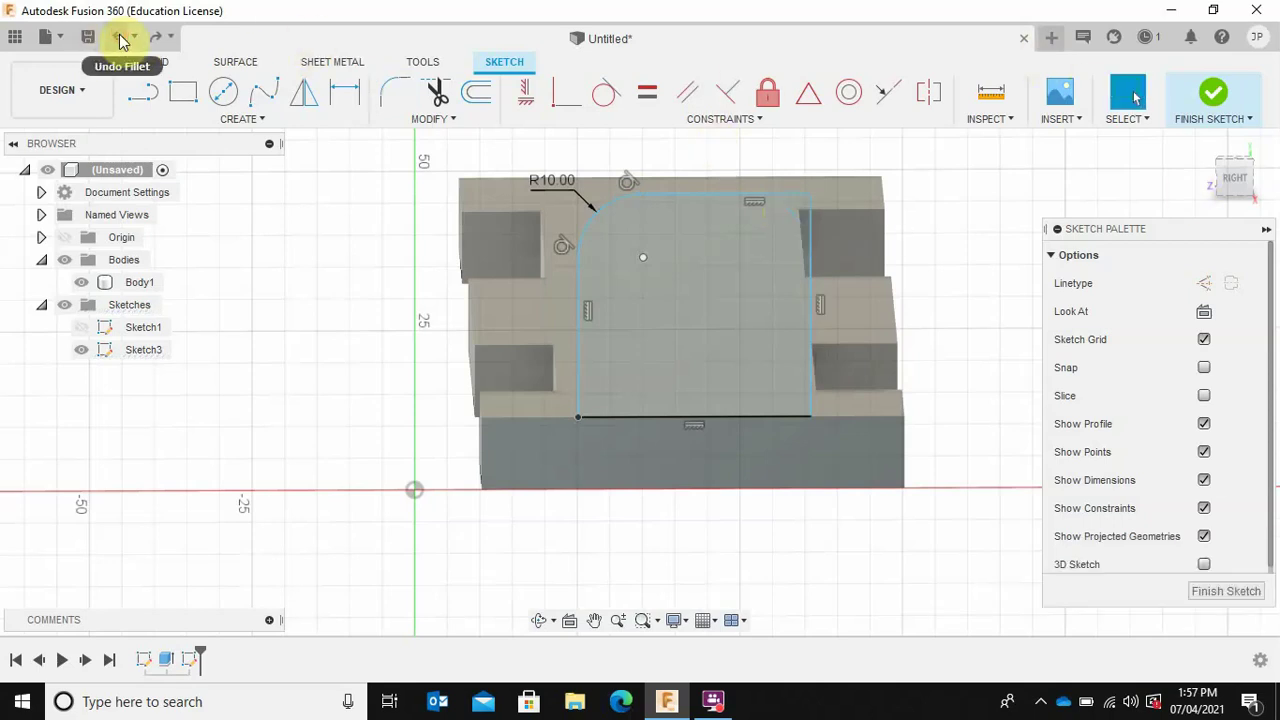
pyautogui.click(119, 38)
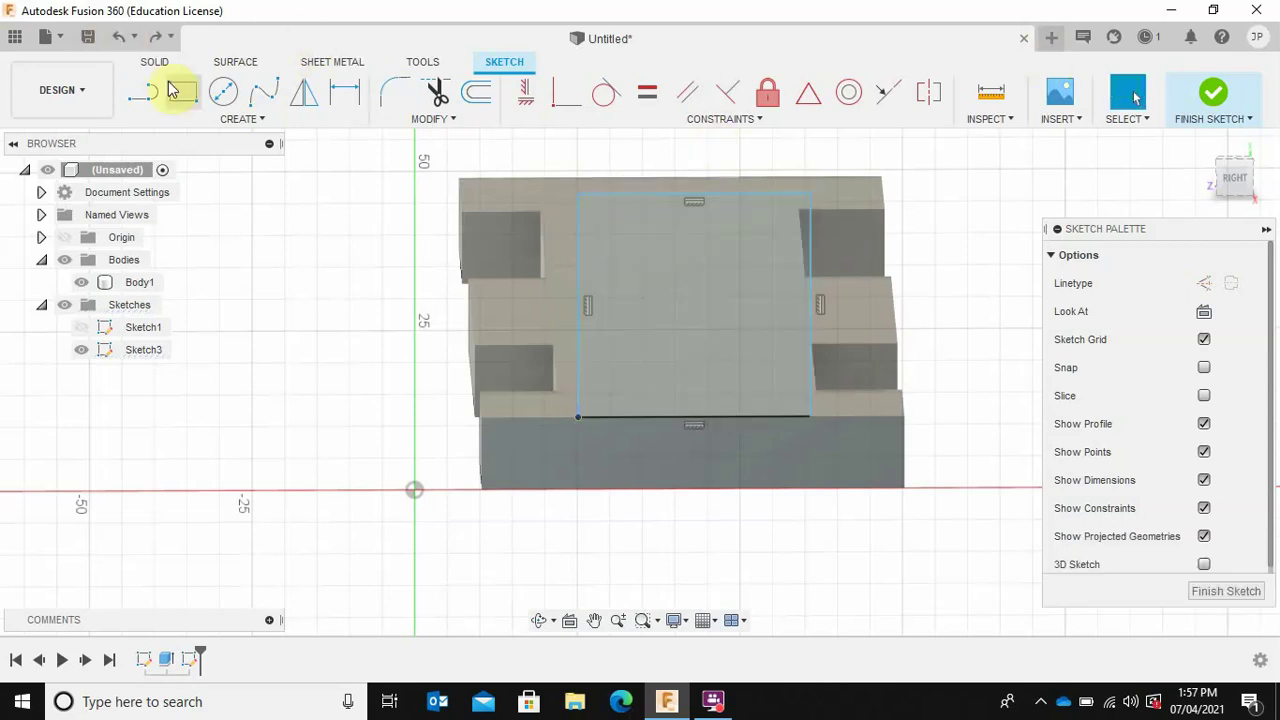
# Refillet the top-left corner between the left and top lines, sizing the radius toward 20 mm
pyautogui.click(393, 92)
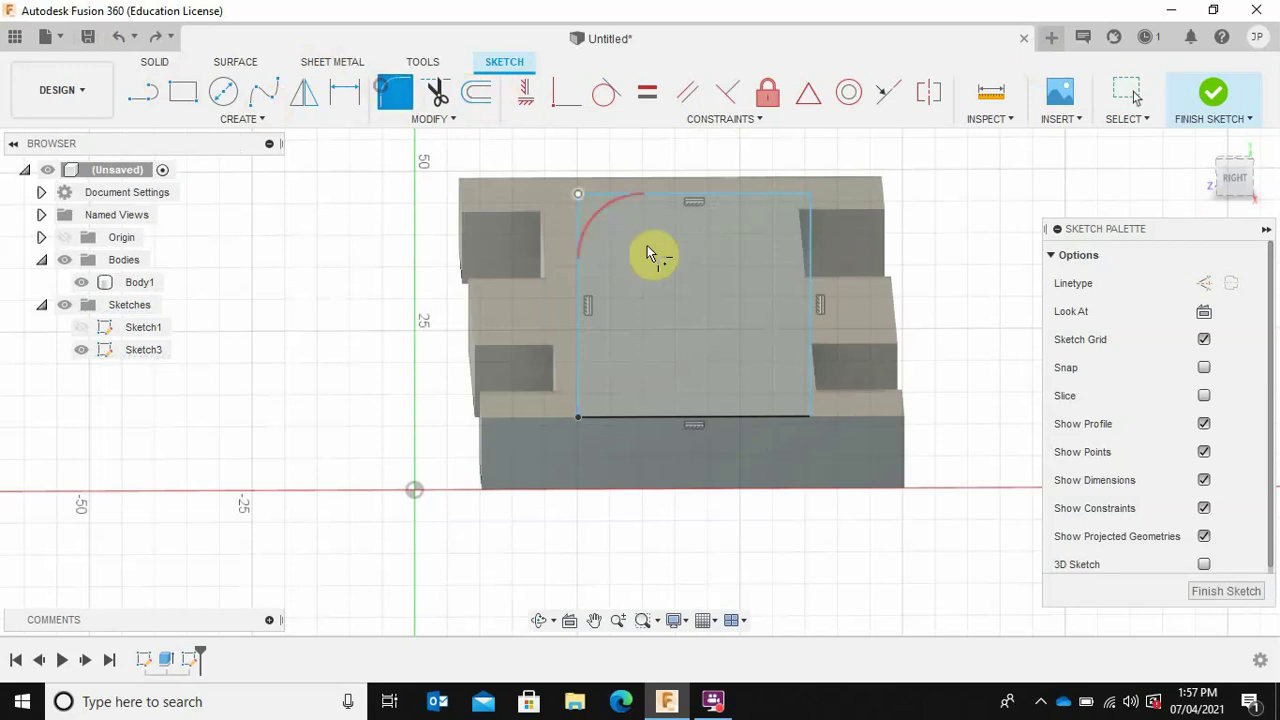
pyautogui.click(580, 237)
pyautogui.click(585, 198)
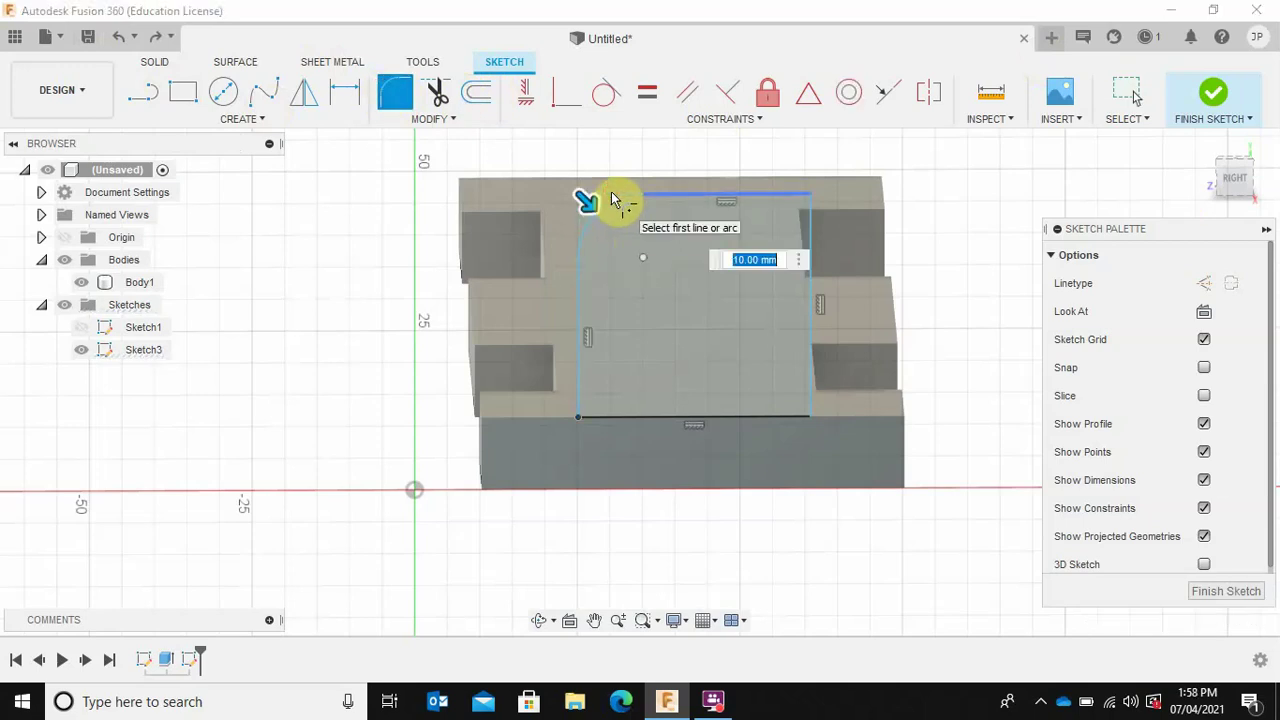
pyautogui.moveTo(585, 200); pyautogui.dragTo(609, 209)
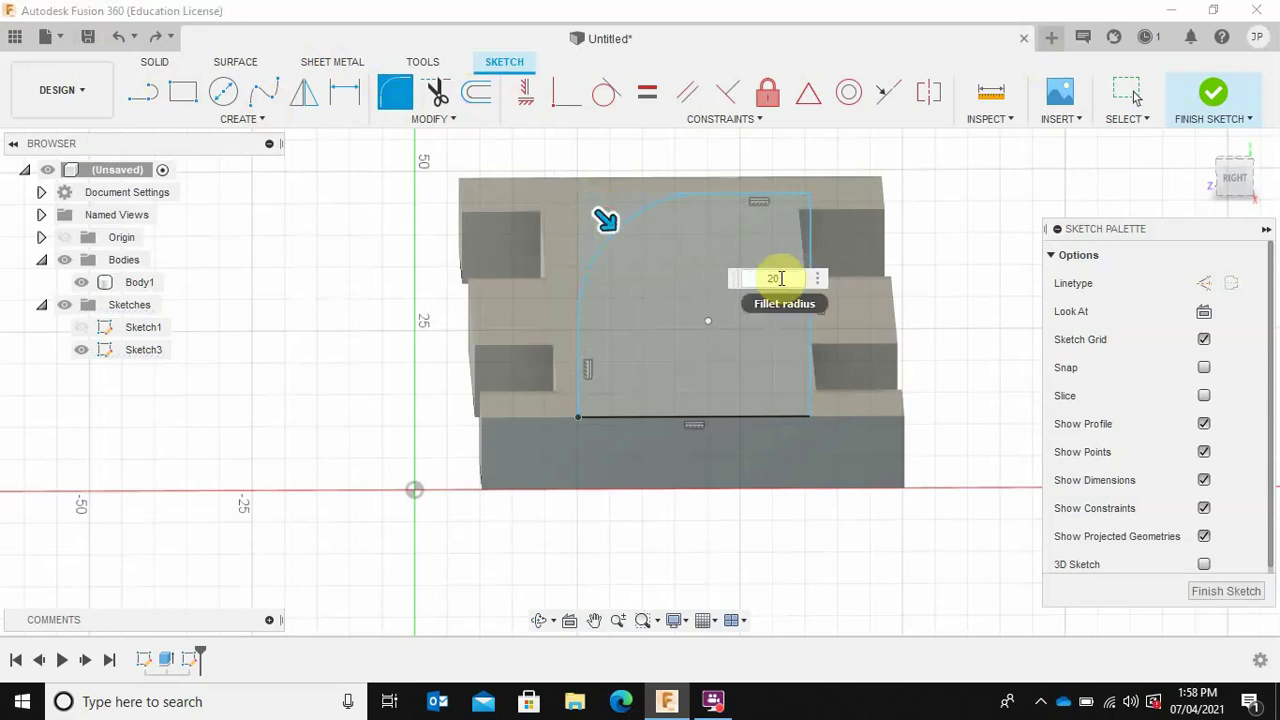
# Confirm the 20 mm top-left fillet, then try a 20 mm top-right fillet and undo it
pyautogui.write('20')
pyautogui.press('Return')
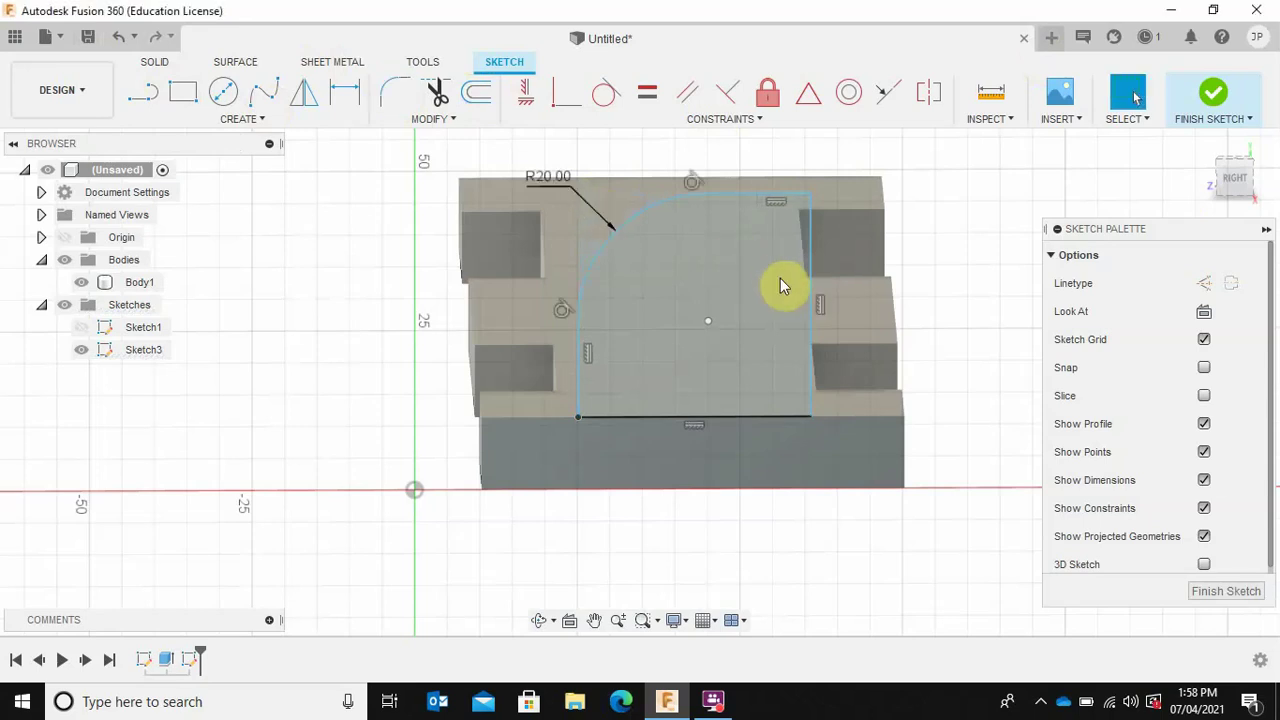
pyautogui.click(396, 92)
pyautogui.click(748, 195)
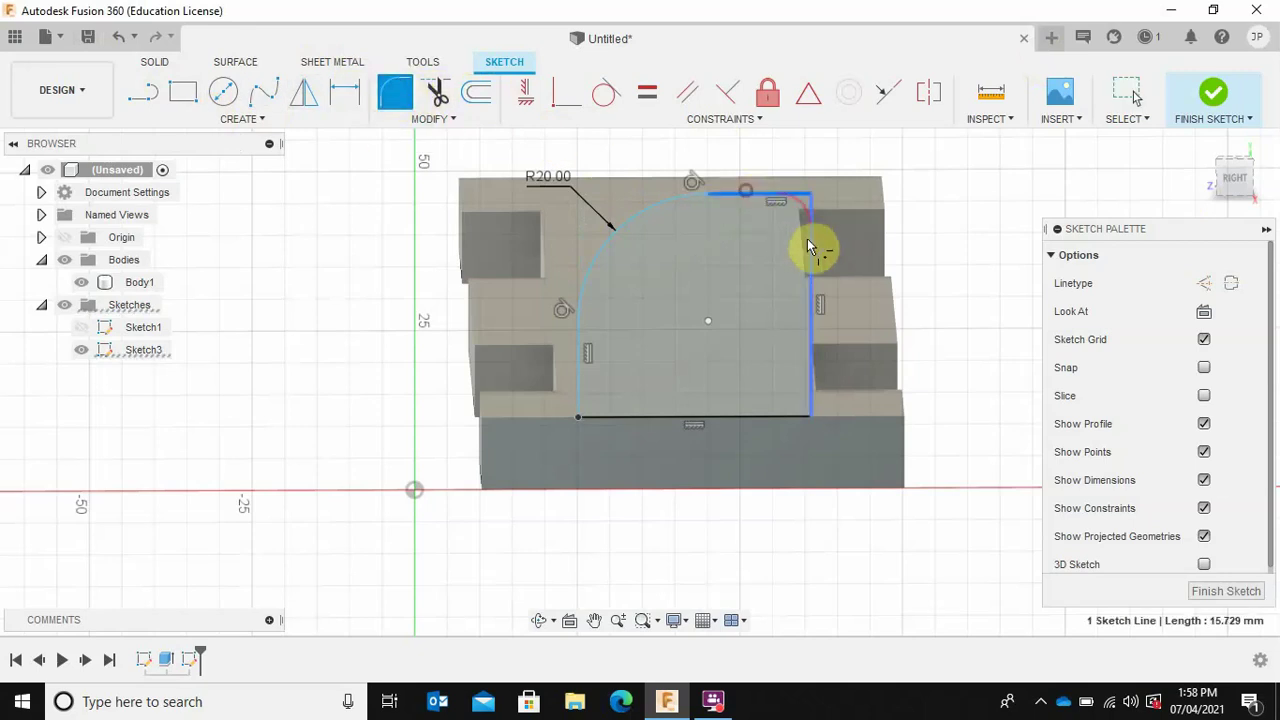
pyautogui.click(814, 249)
pyautogui.moveTo(812, 193); pyautogui.dragTo(772, 220)
pyautogui.scroll(5, 714, 200)
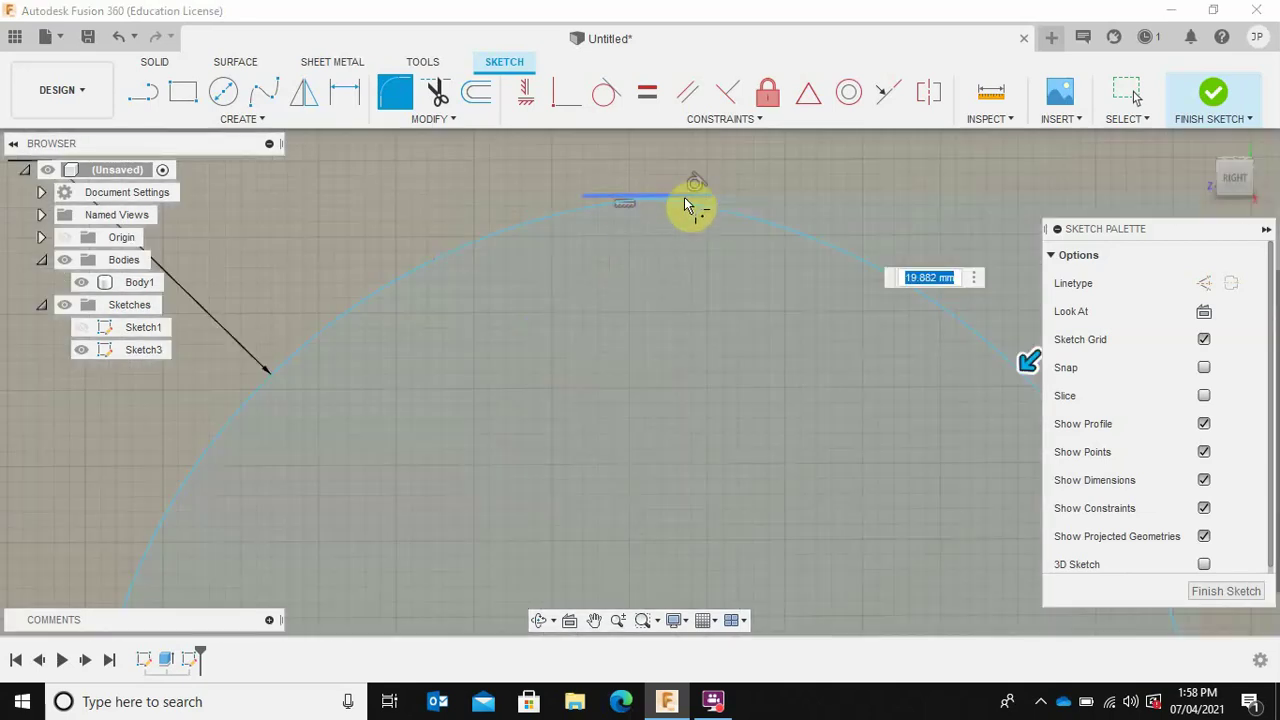
pyautogui.scroll(-5, 689, 229)
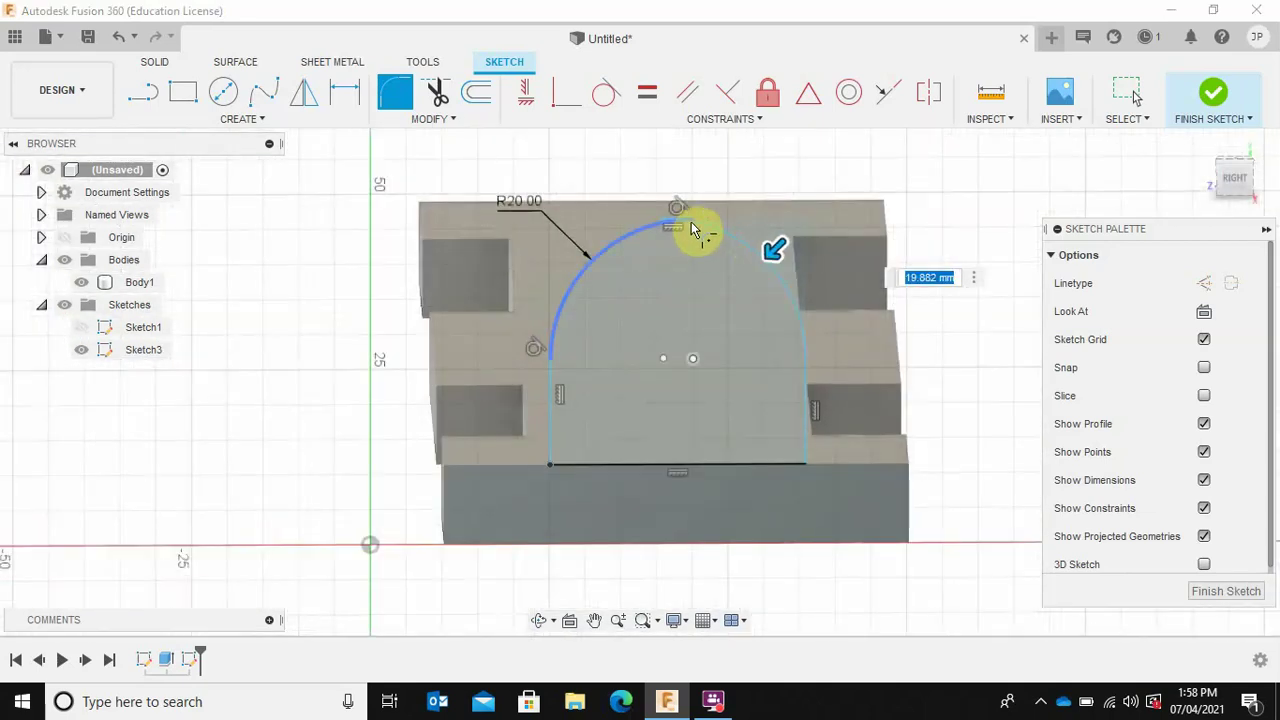
pyautogui.click(113, 38)
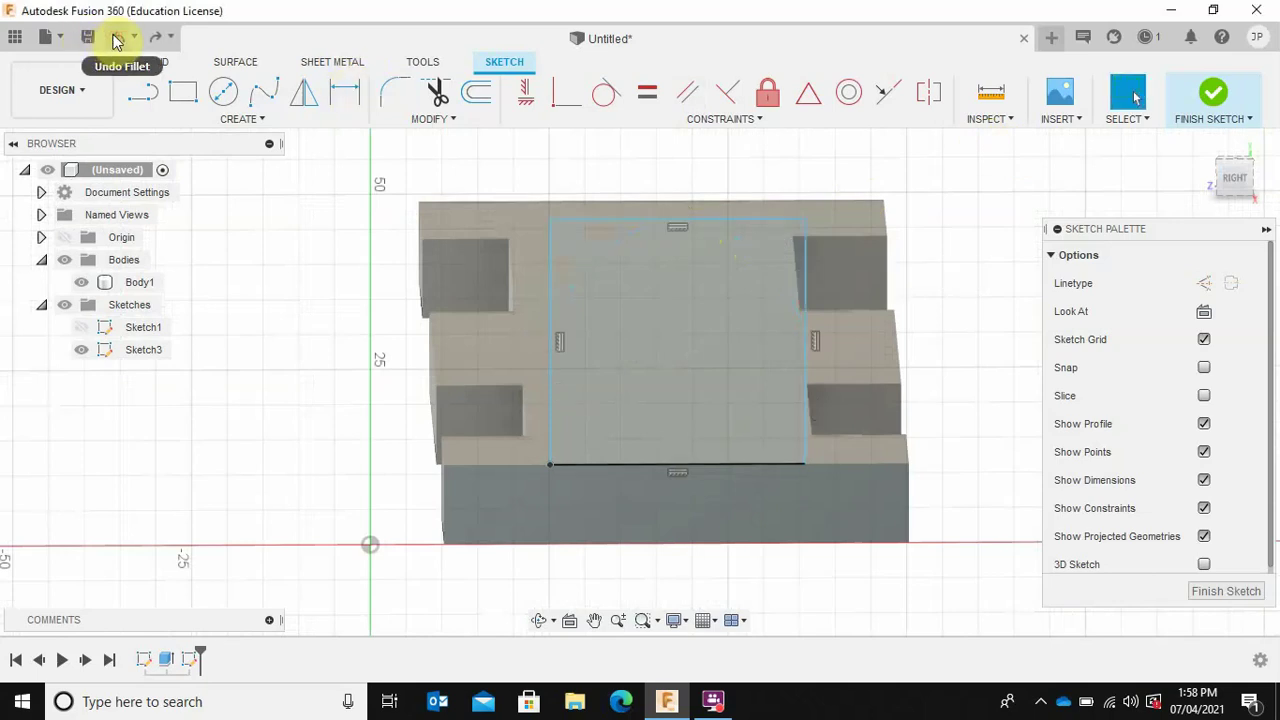
# Refillet the rectangle's top-left corner with a 15 mm radius
pyautogui.click(395, 94)
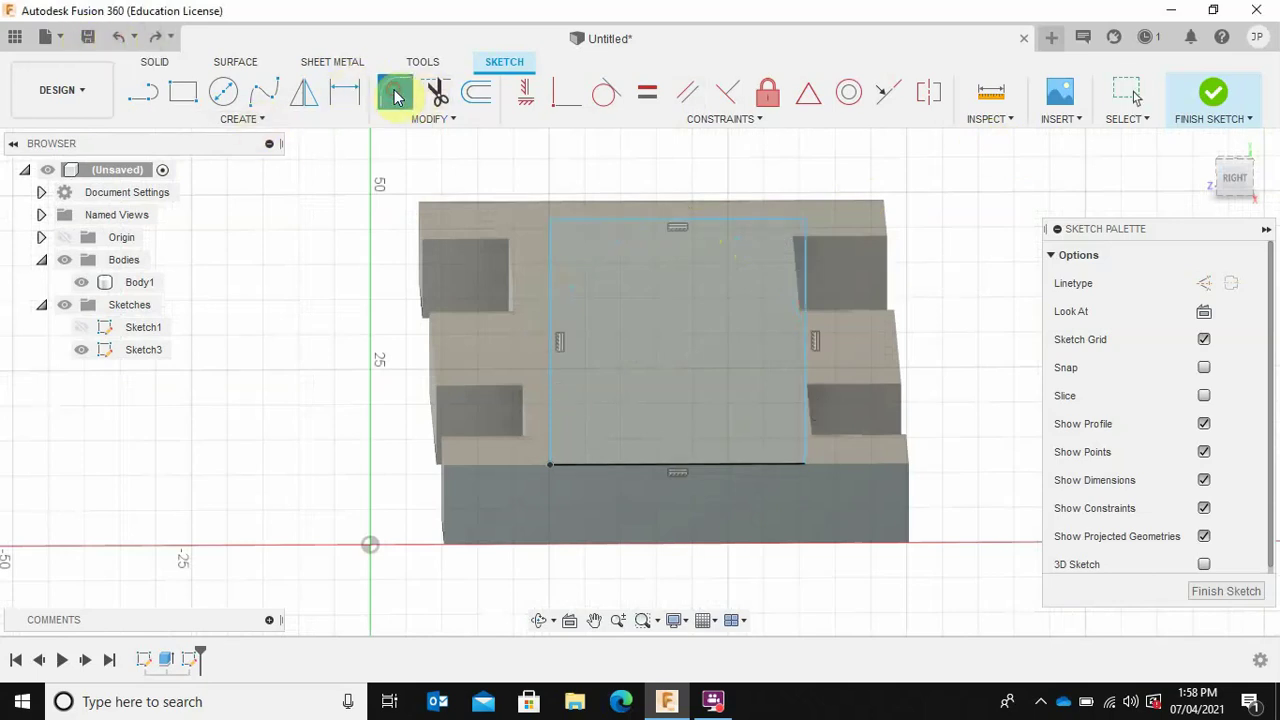
pyautogui.click(550, 246)
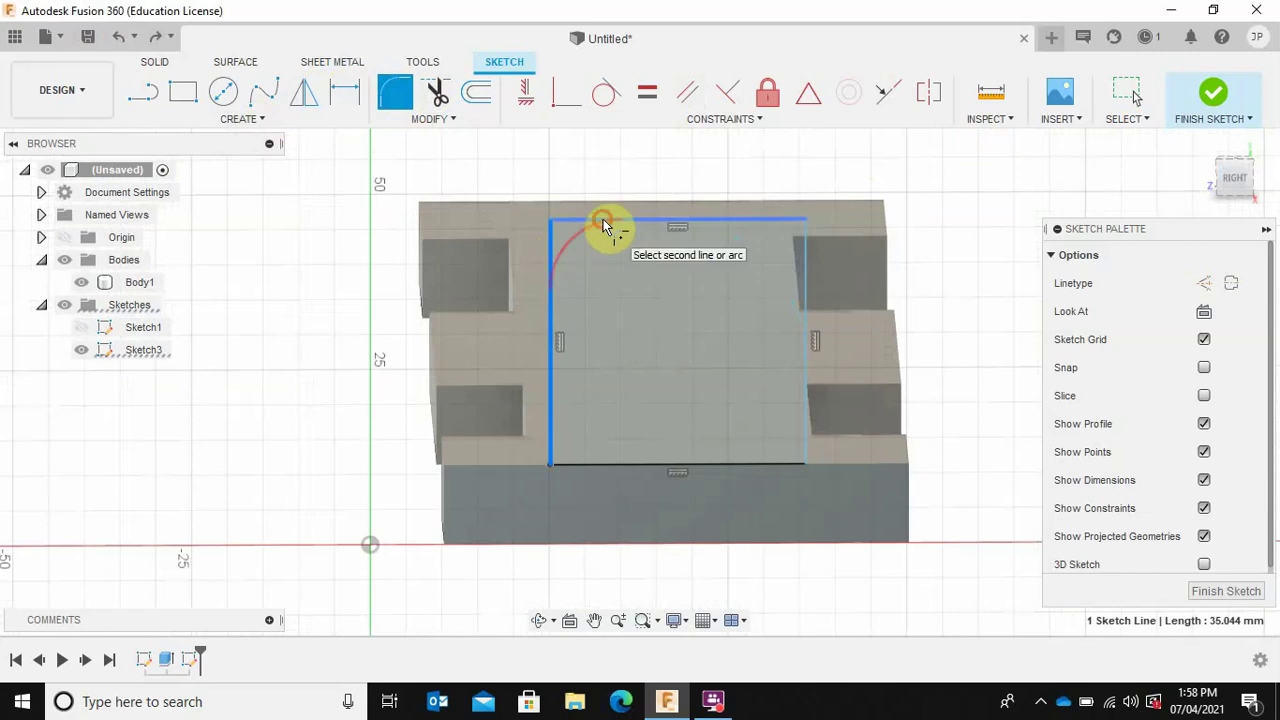
pyautogui.click(605, 219)
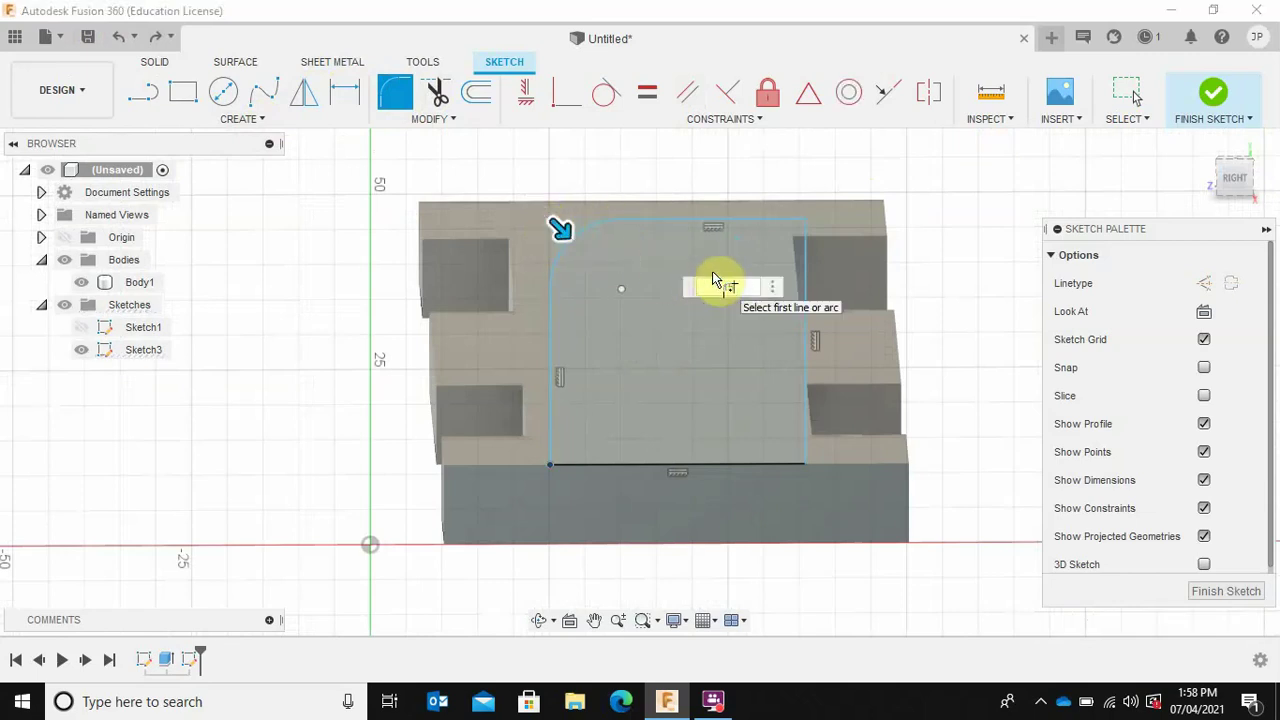
pyautogui.write('15')
pyautogui.press('Return')
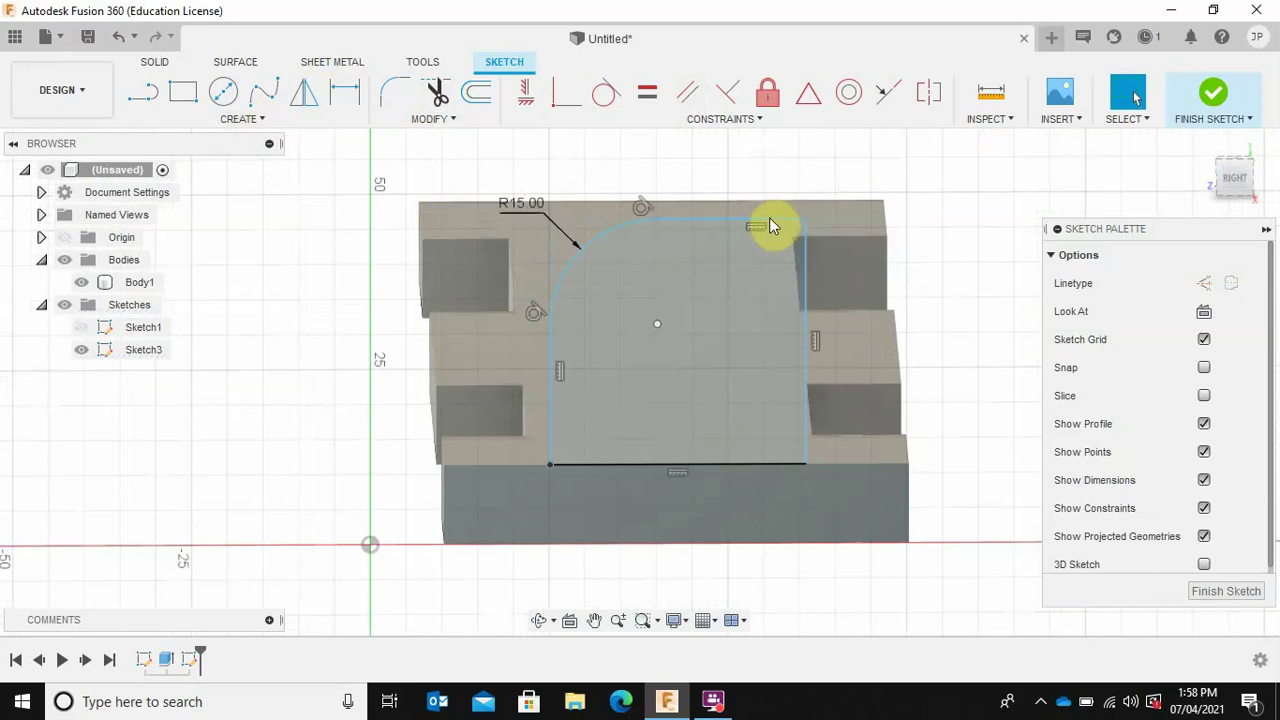
# Round the top-right corner with a matching 15 mm fillet and finish the sketch
pyautogui.click(395, 92)
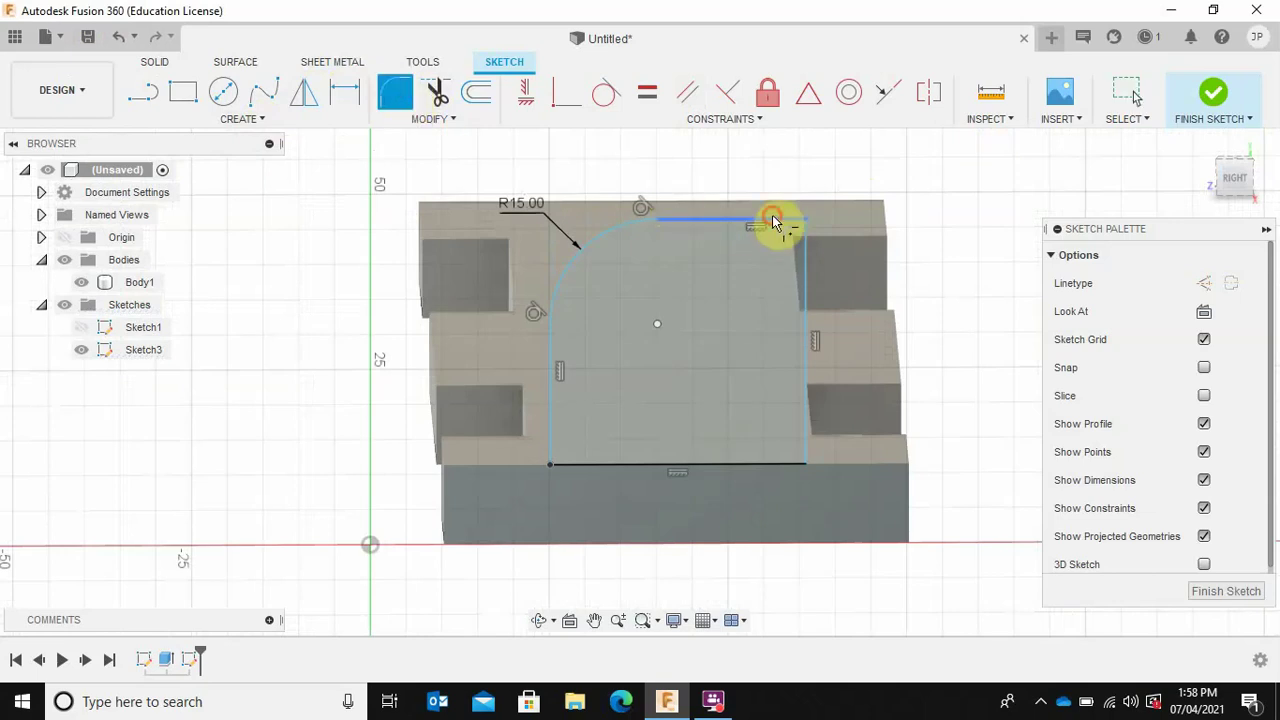
pyautogui.click(773, 222)
pyautogui.click(808, 266)
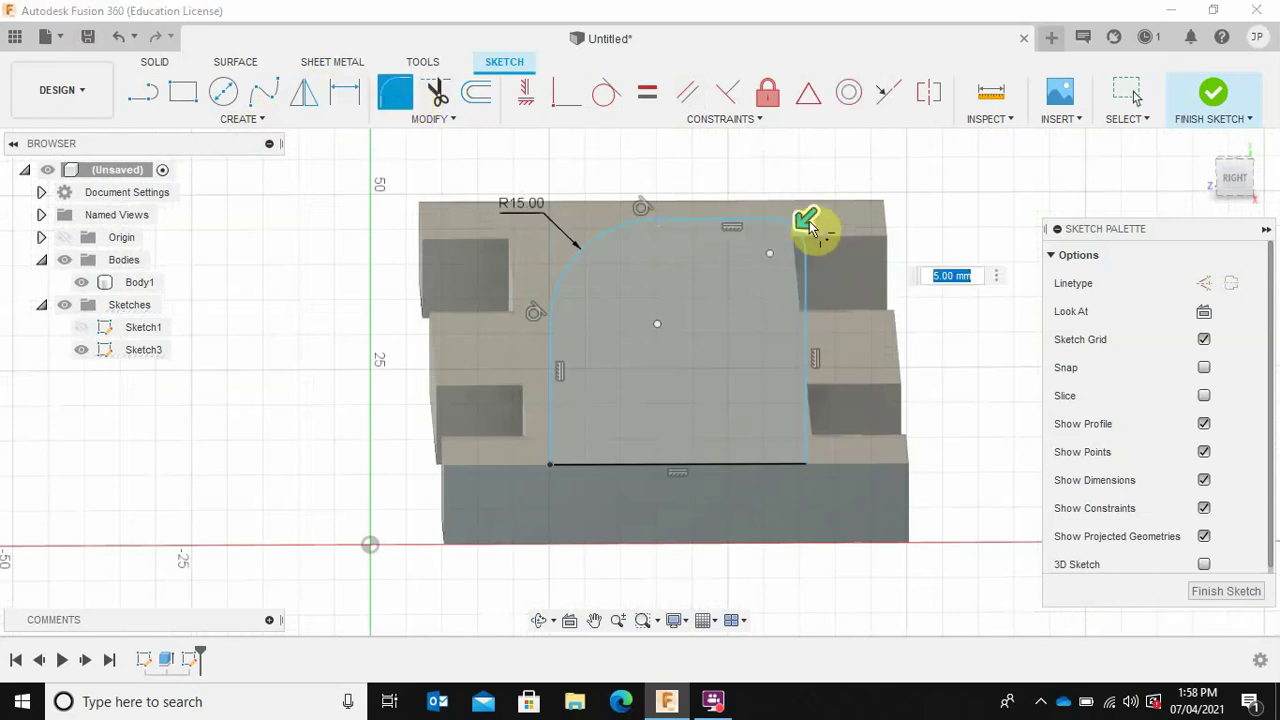
pyautogui.moveTo(804, 218); pyautogui.dragTo(797, 225)
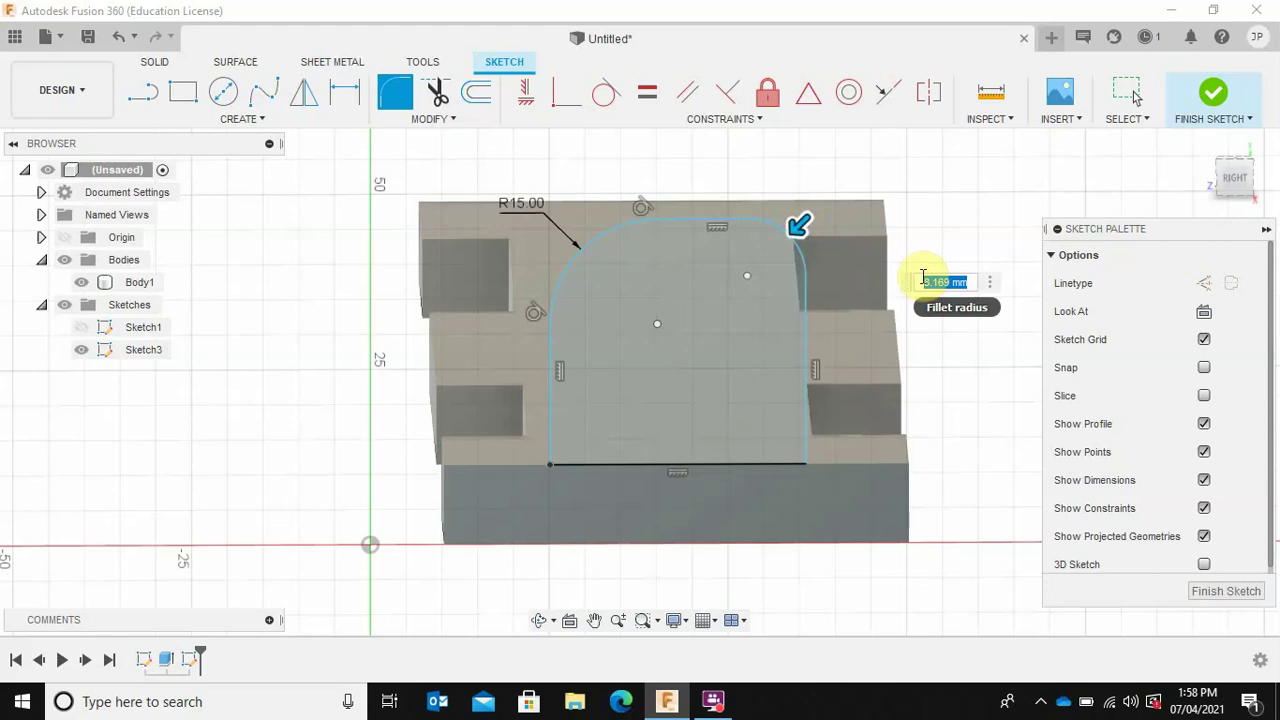
pyautogui.write('15')
pyautogui.press('Return')
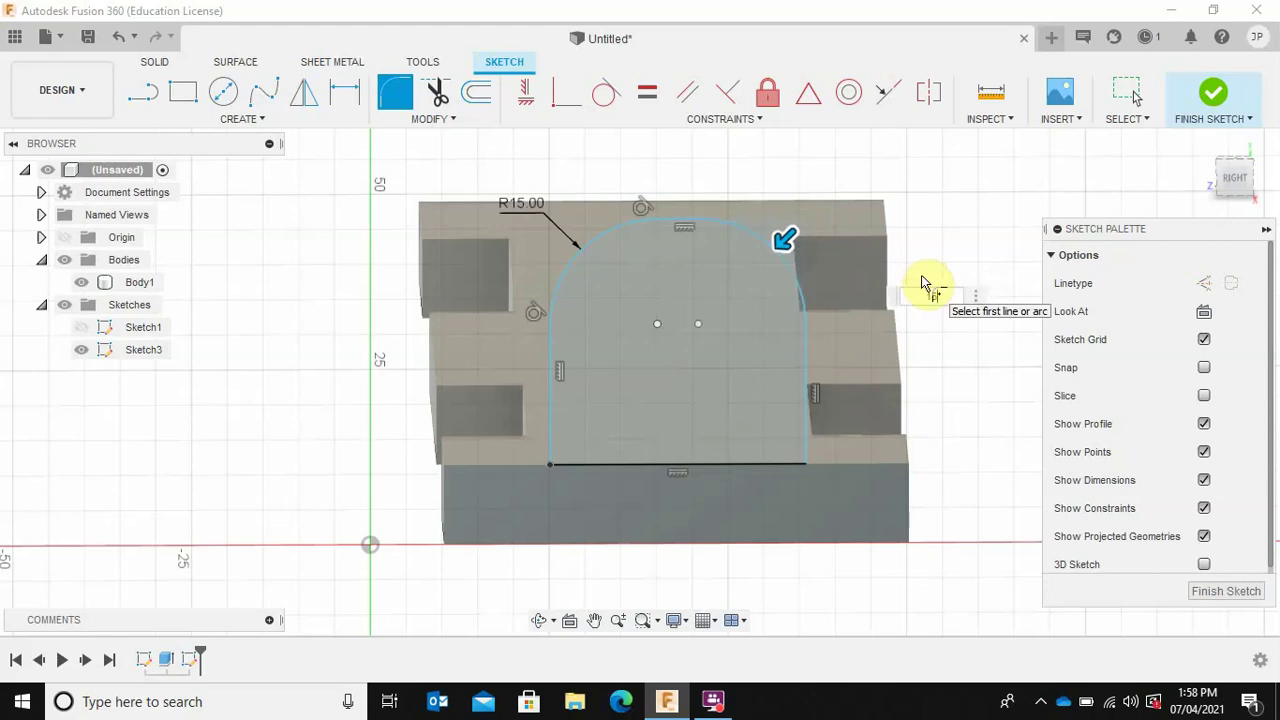
pyautogui.press('Return')
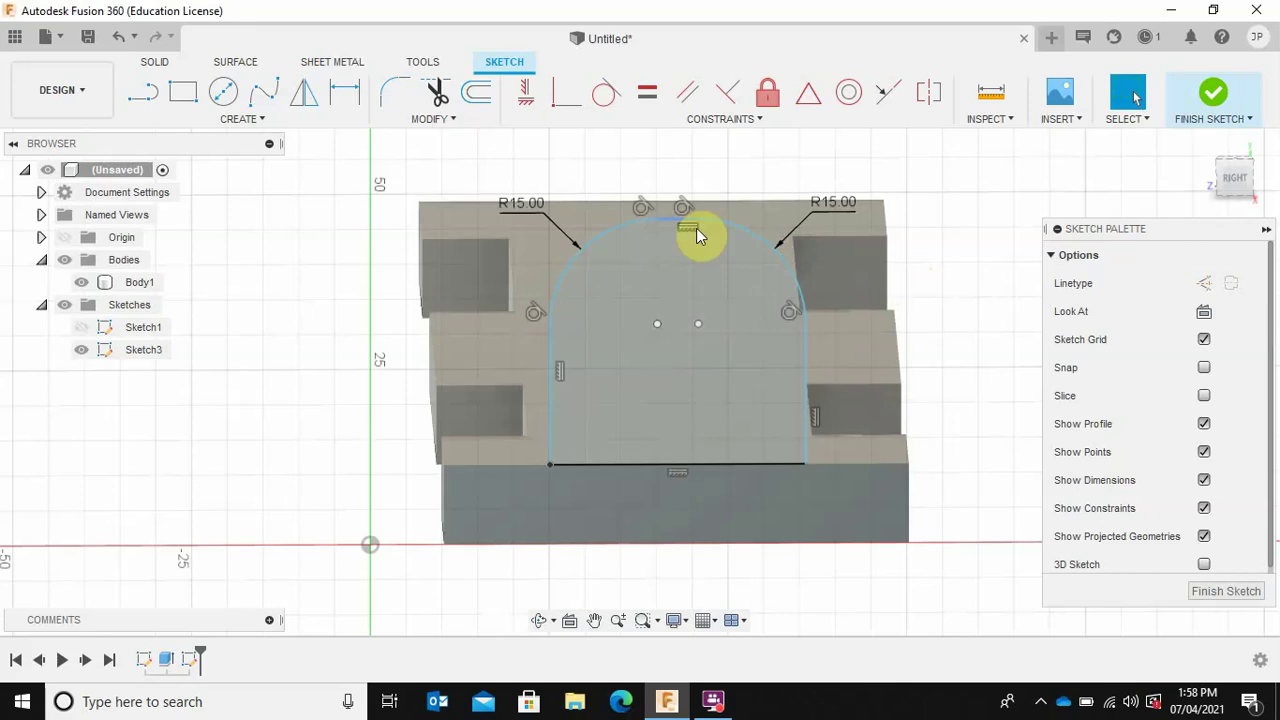
pyautogui.click(1192, 97)
# Extrude the rounded Sketch3 profile 61.017 mm back along the car as a new body, Body2
pyautogui.press('e')
pyautogui.click(1000, 316)
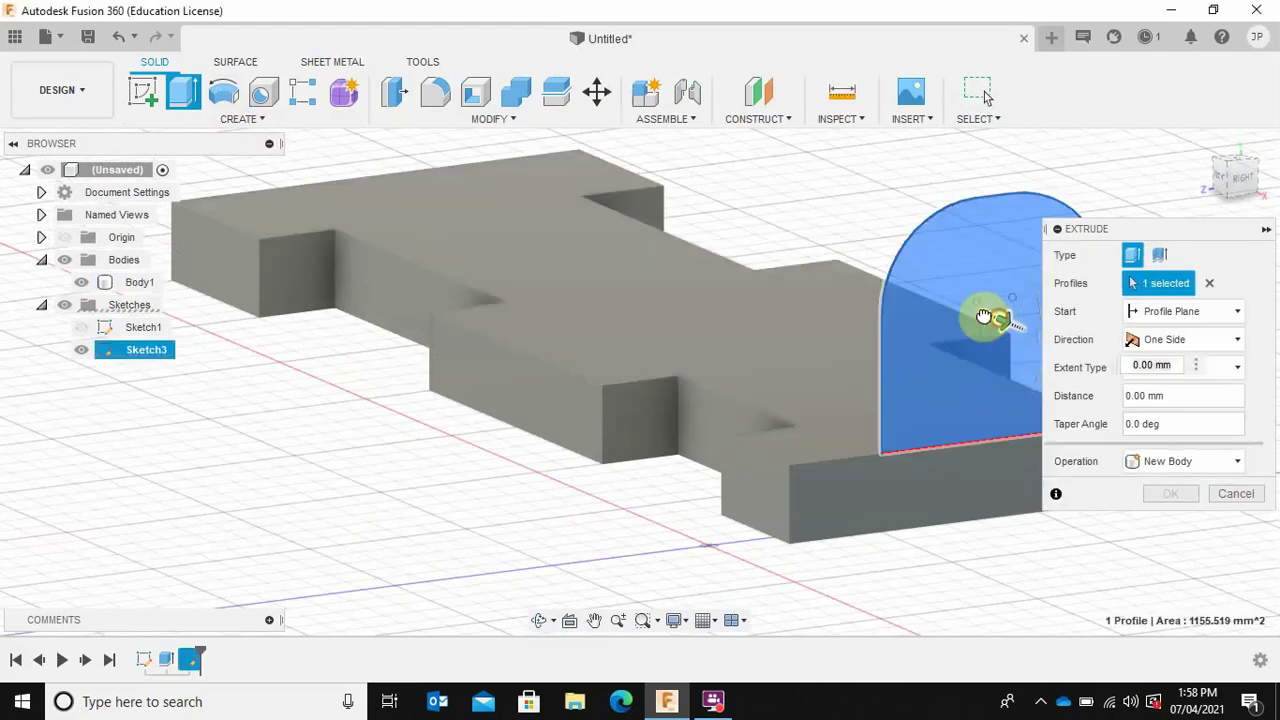
pyautogui.moveTo(923, 297); pyautogui.dragTo(610, 214)
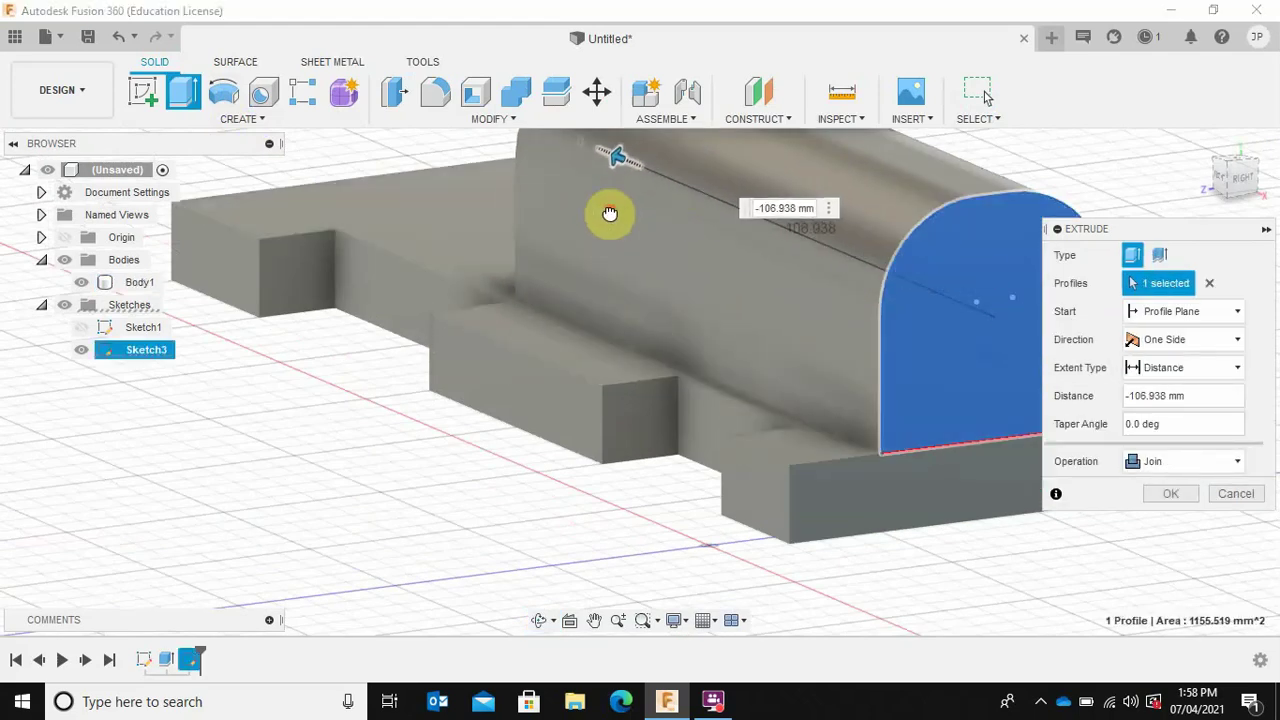
pyautogui.keyDown('shift'); pyautogui.moveTo(486, 297); pyautogui.dragTo(636, 405, button='middle'); pyautogui.keyUp('shift')
pyautogui.scroll(-5, 23, 466)
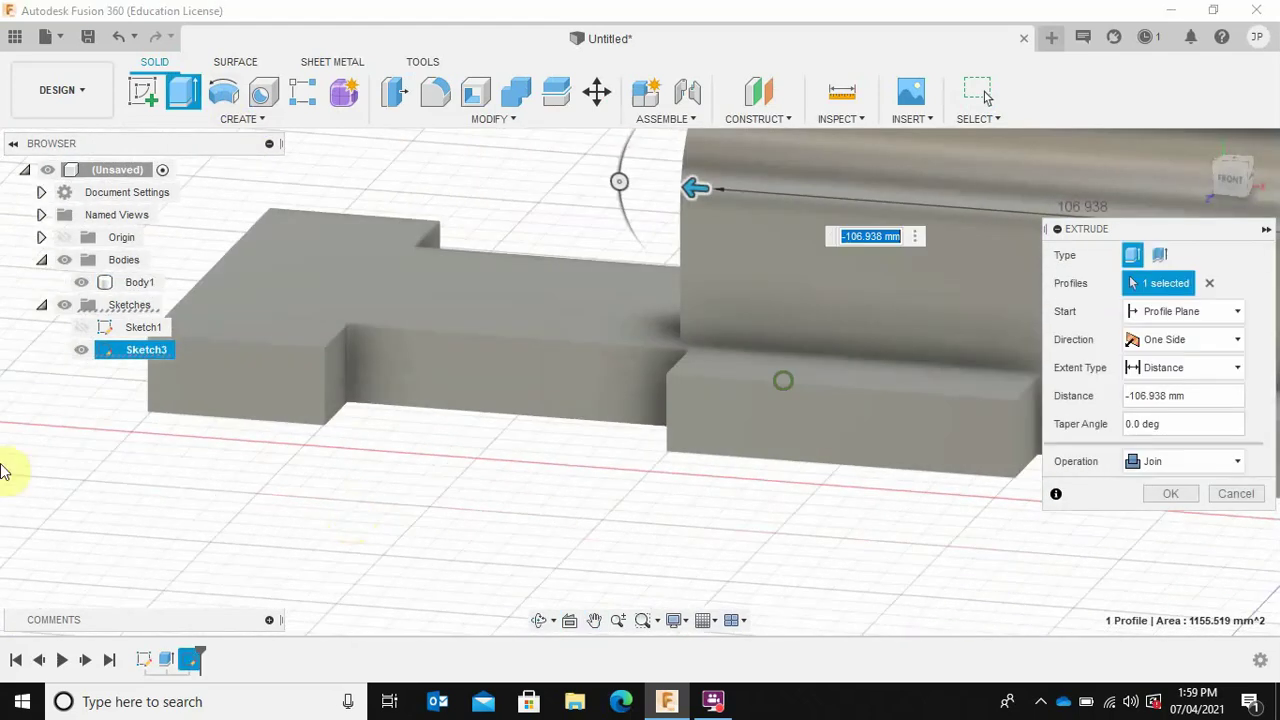
pyautogui.keyDown('shift'); pyautogui.moveTo(666, 320); pyautogui.dragTo(236, 450, button='middle'); pyautogui.keyUp('shift')
pyautogui.scroll(-2, 475, 348)
pyautogui.moveTo(277, 334); pyautogui.dragTo(563, 371)
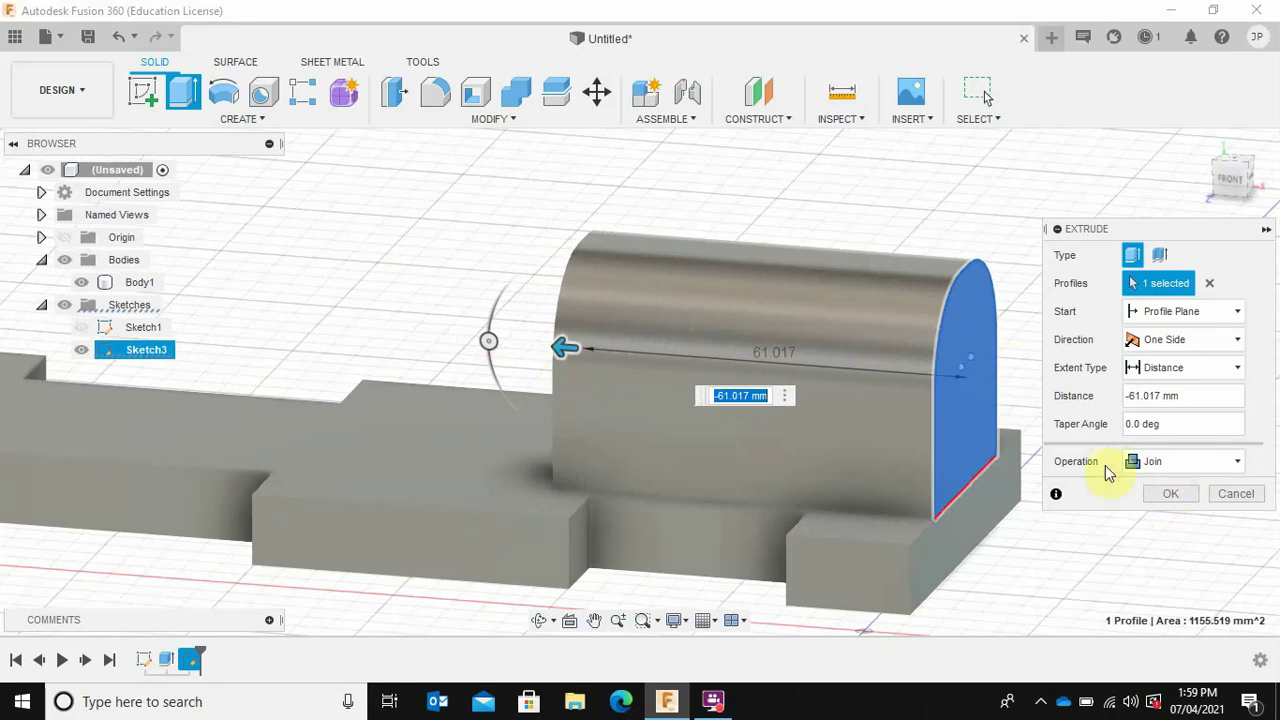
pyautogui.click(1155, 461)
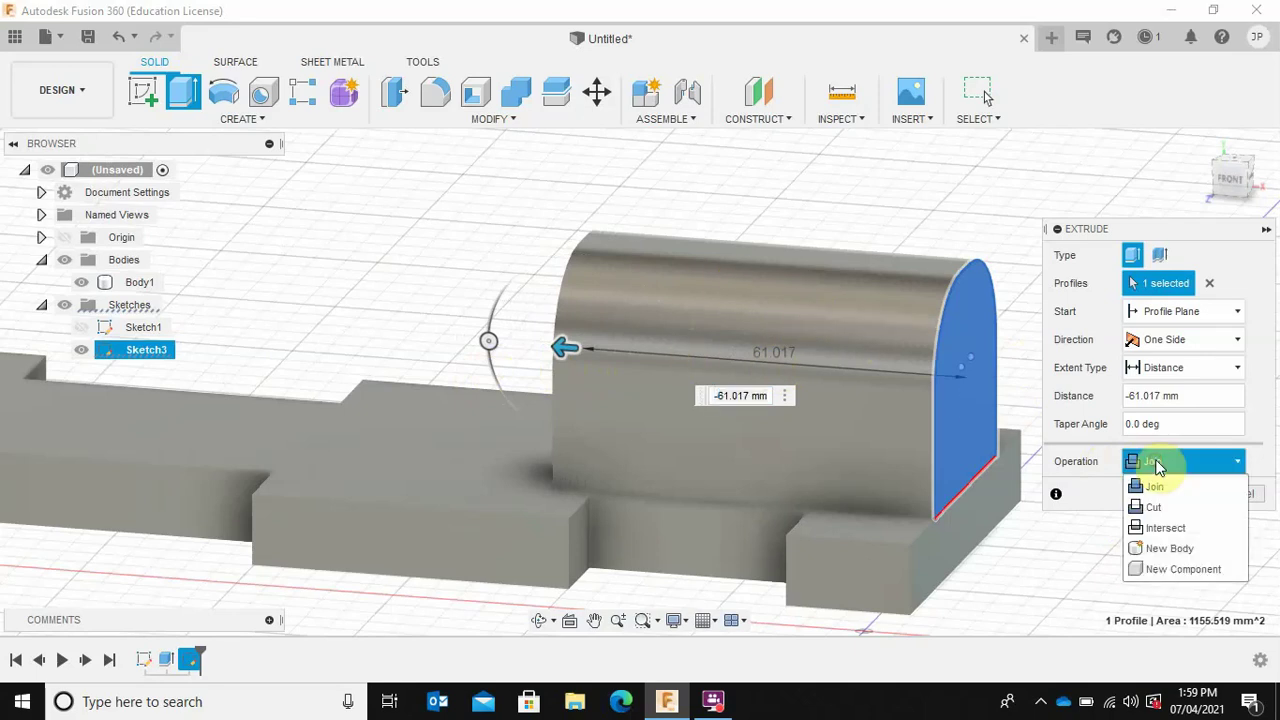
pyautogui.click(1163, 549)
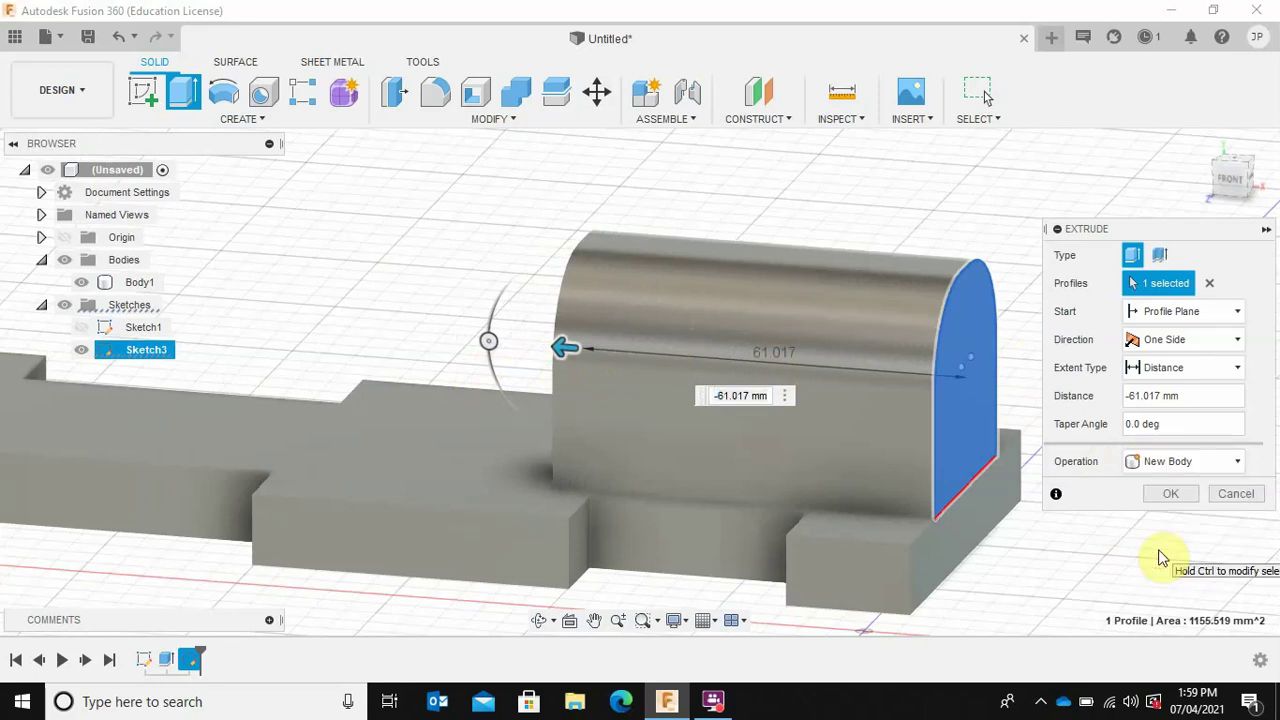
pyautogui.click(1173, 495)
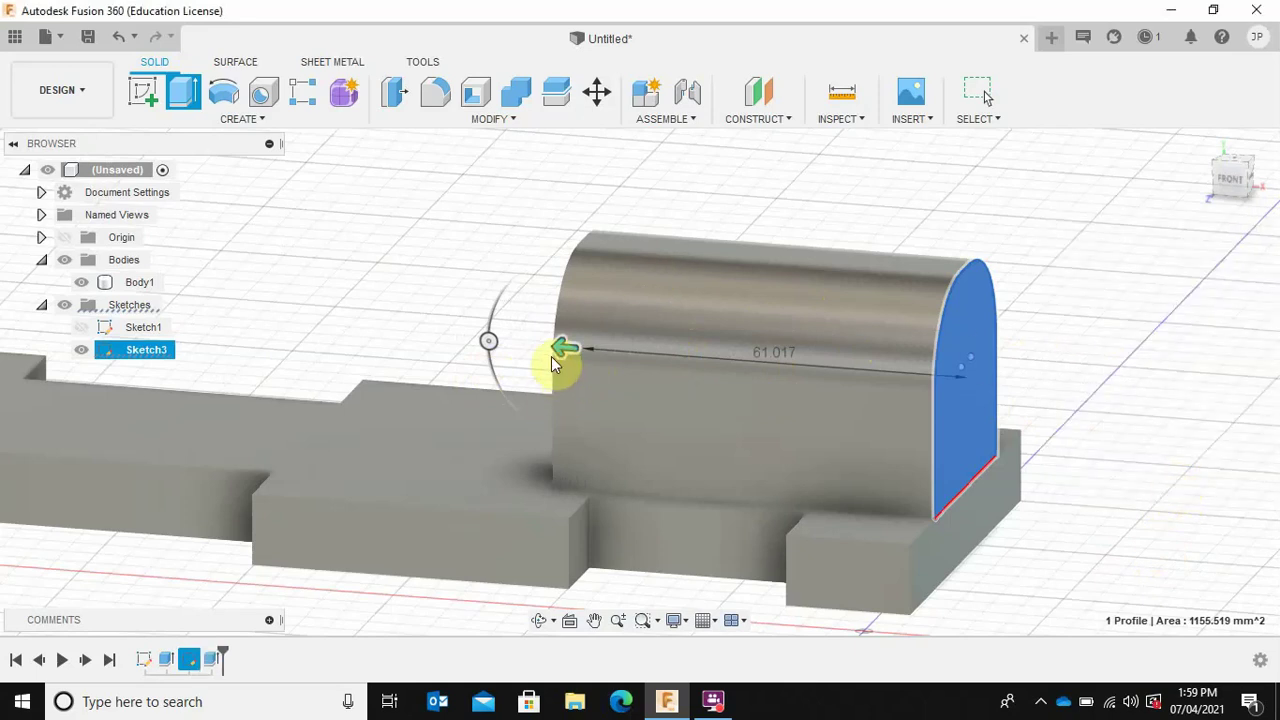
pyautogui.keyDown('shift'); pyautogui.moveTo(1114, 317); pyautogui.dragTo(1006, 294, button='middle'); pyautogui.keyUp('shift')
# From the right view, sketch a ~14.986 mm diameter circle centred in the rounded block's end face
pyautogui.keyDown('shift'); pyautogui.moveTo(609, 394); pyautogui.dragTo(611, 370, button='middle'); pyautogui.keyUp('shift')
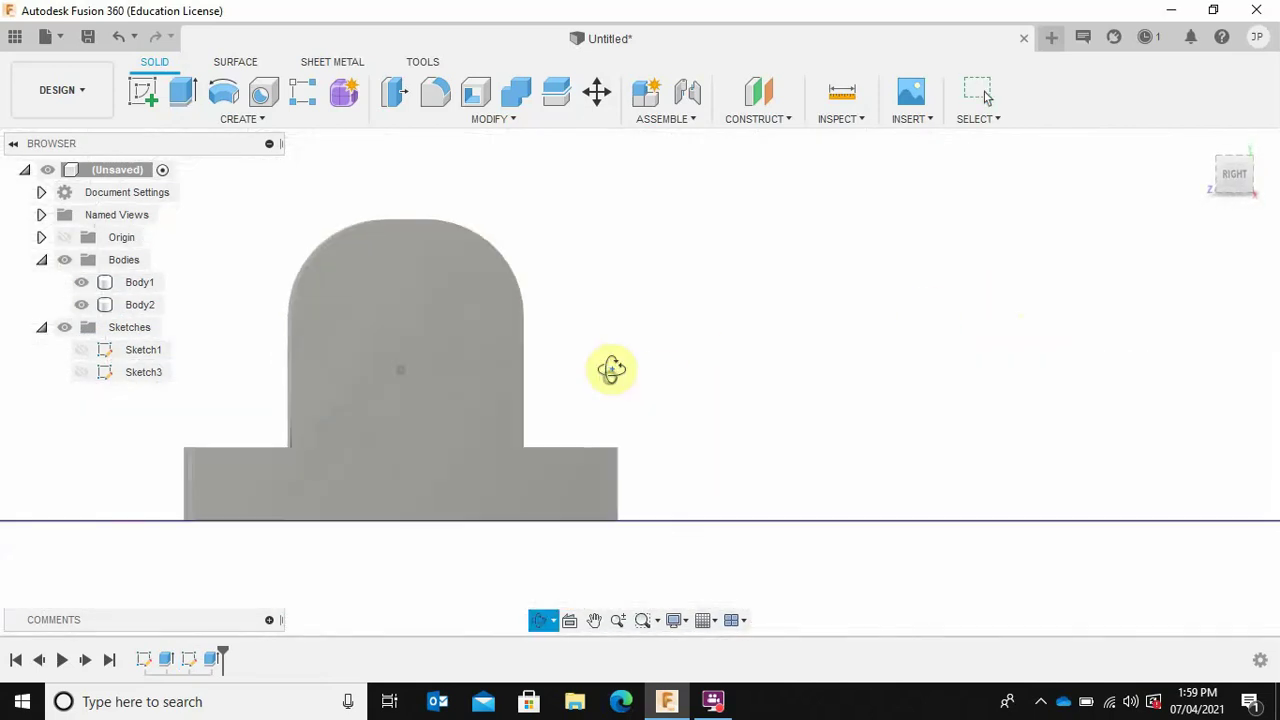
pyautogui.press('Escape')
pyautogui.moveTo(723, 366); pyautogui.dragTo(867, 366, button='middle')
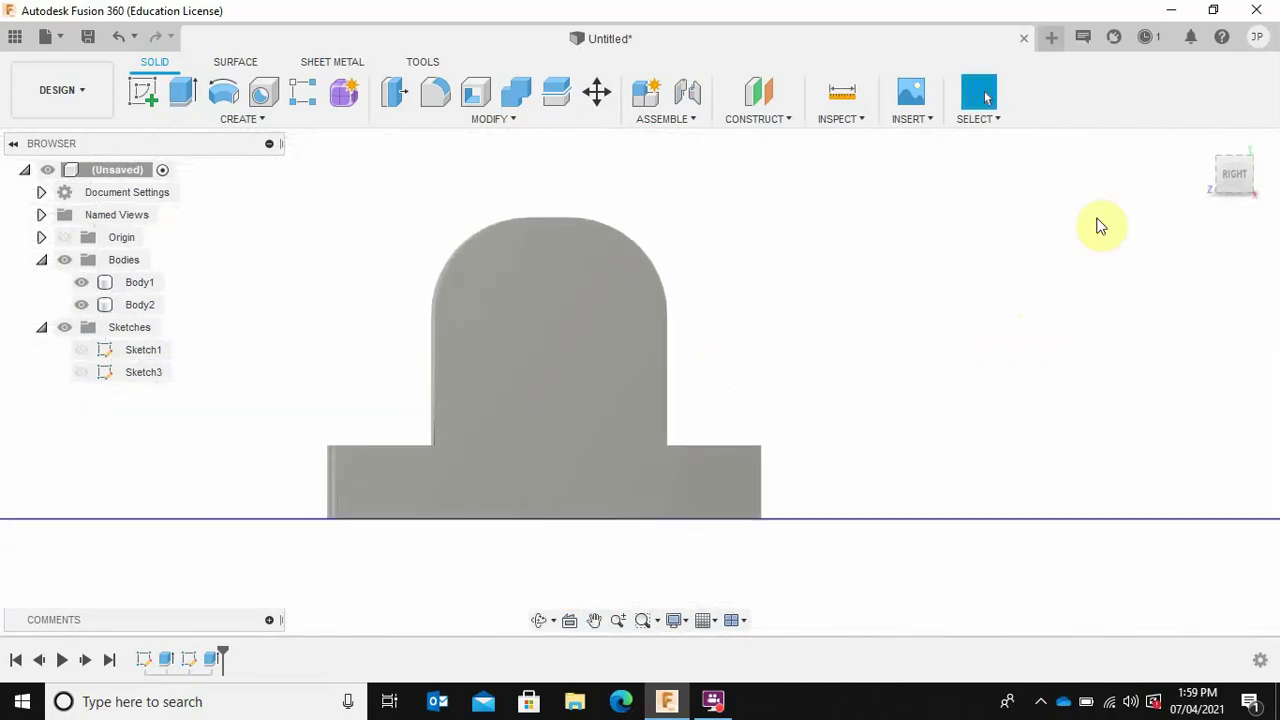
pyautogui.click(1210, 176)
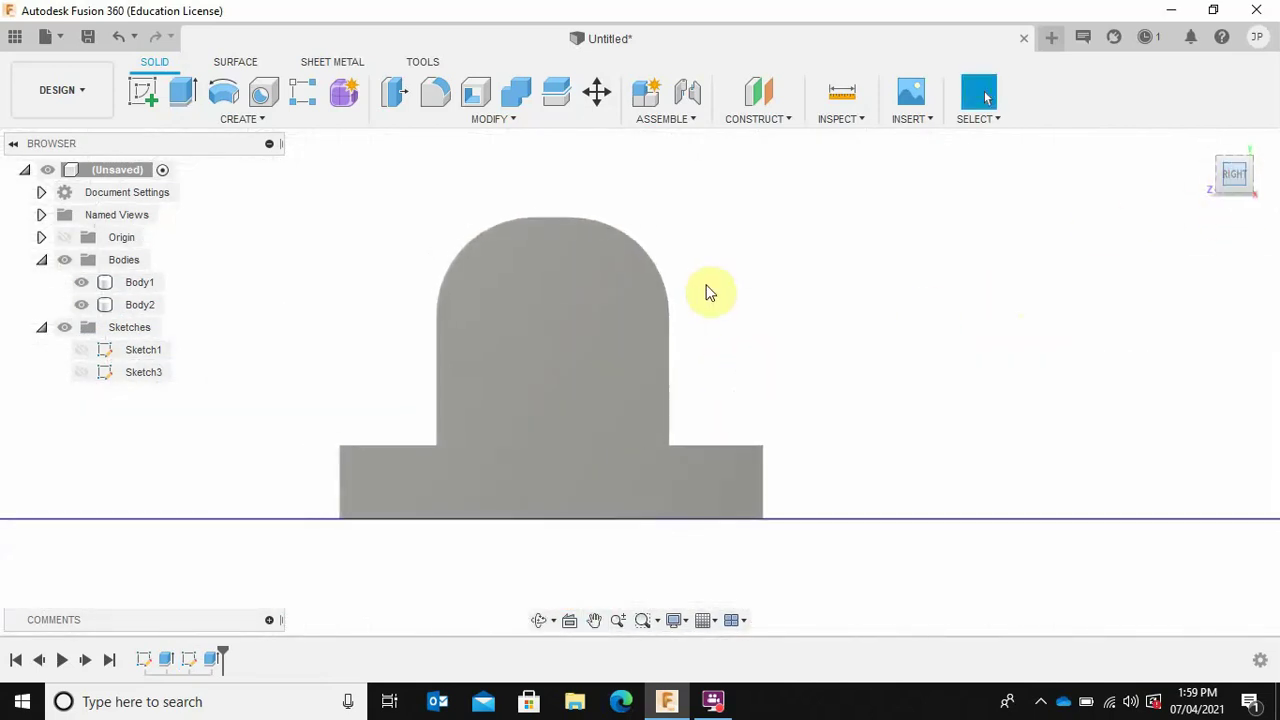
pyautogui.click(143, 93)
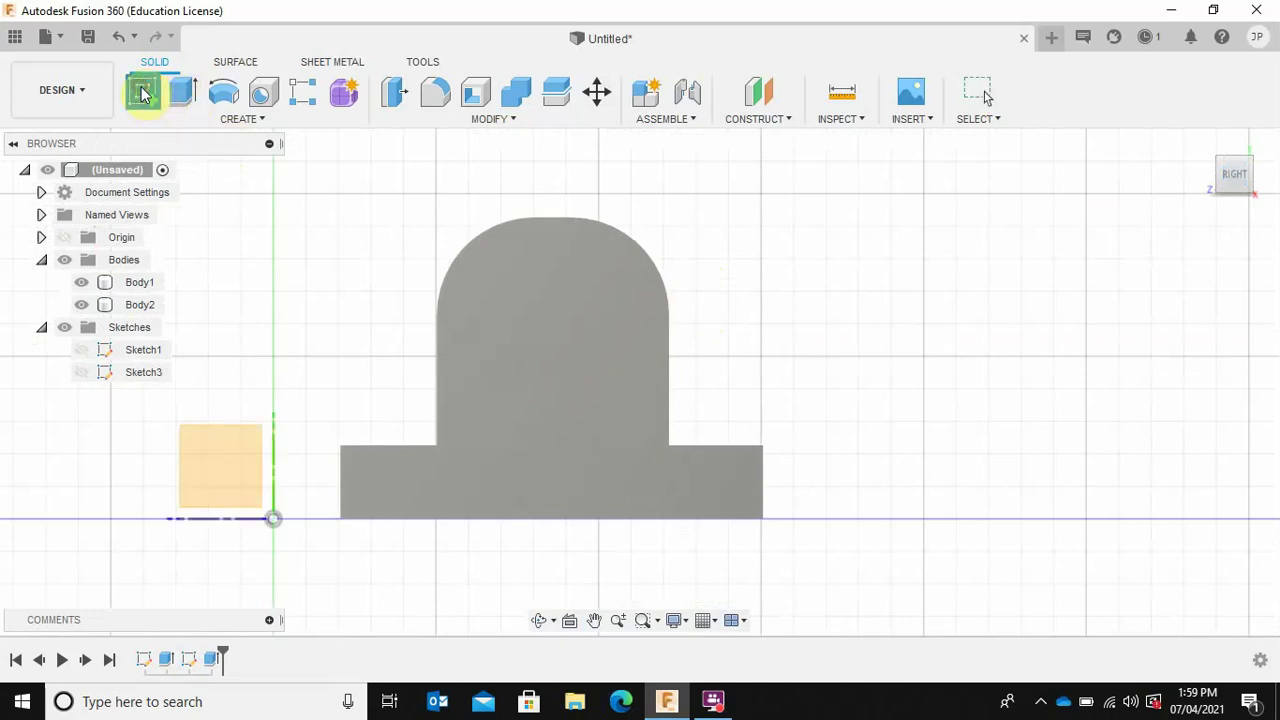
pyautogui.click(542, 310)
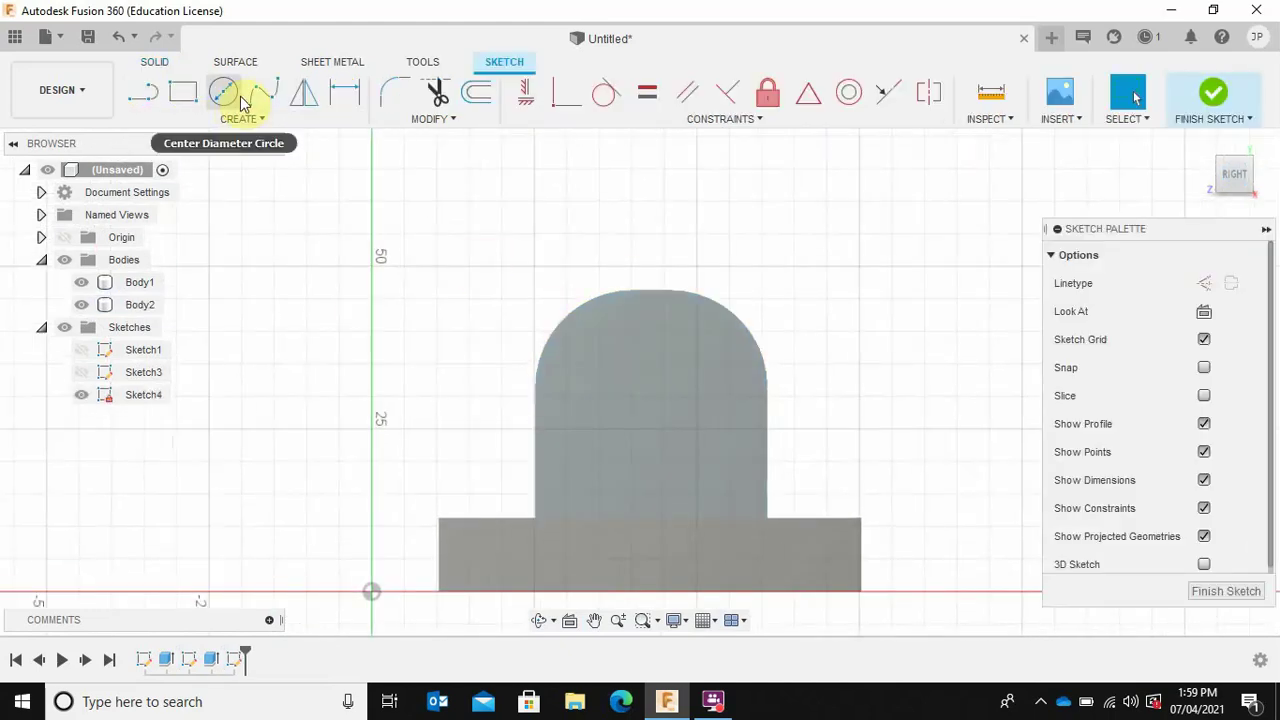
pyautogui.click(227, 97)
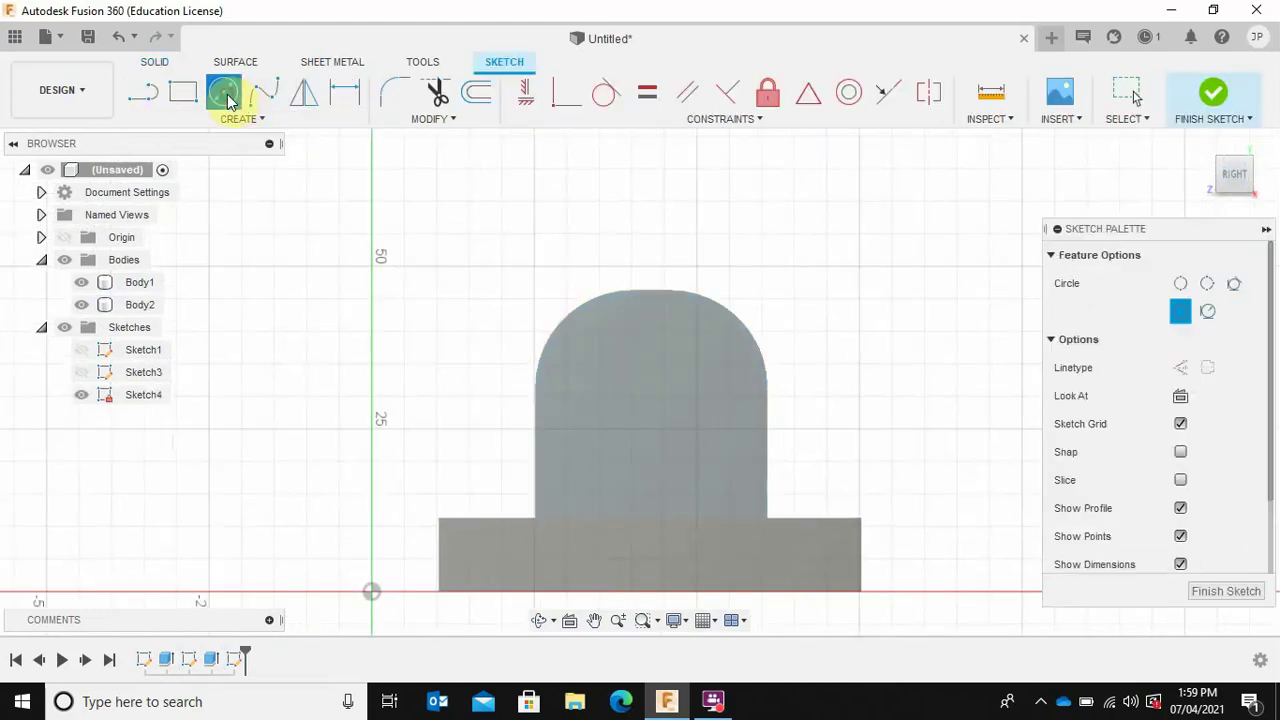
pyautogui.click(647, 388)
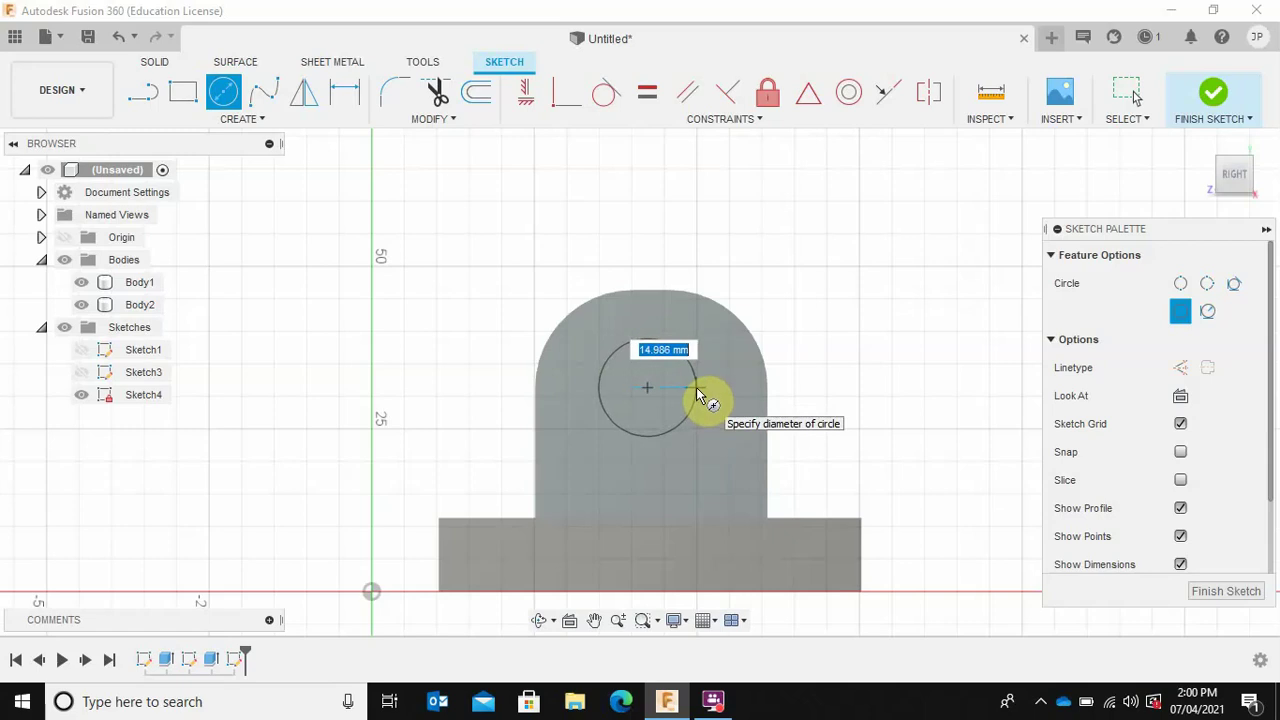
pyautogui.click(698, 394)
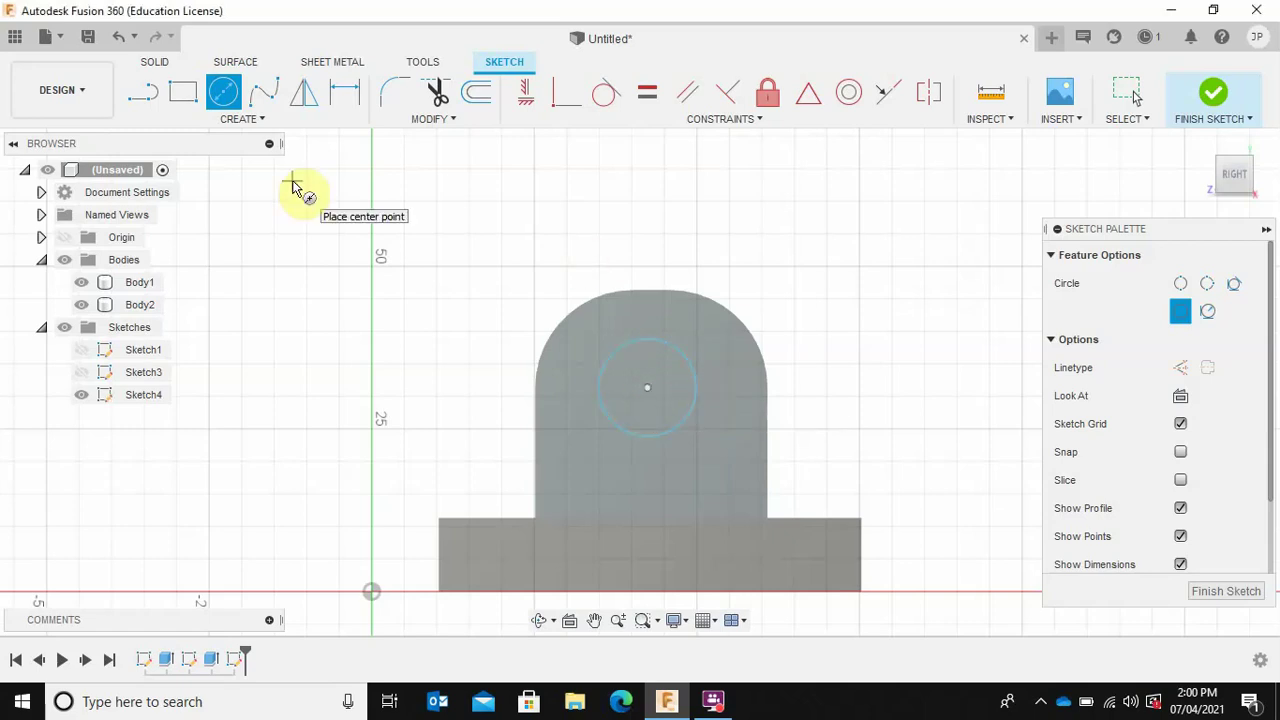
pyautogui.click(1212, 95)
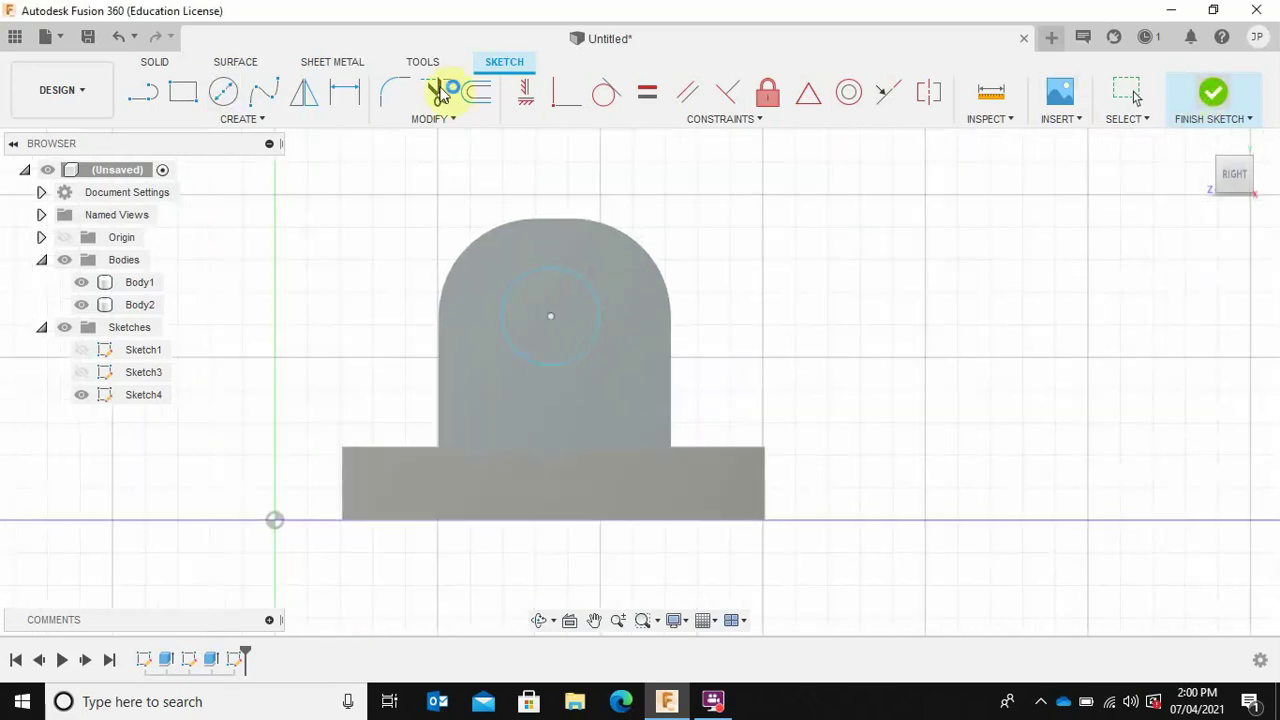
# Start extruding the circle profile, pulling it outward and trying the New Body operation
pyautogui.click(183, 91)
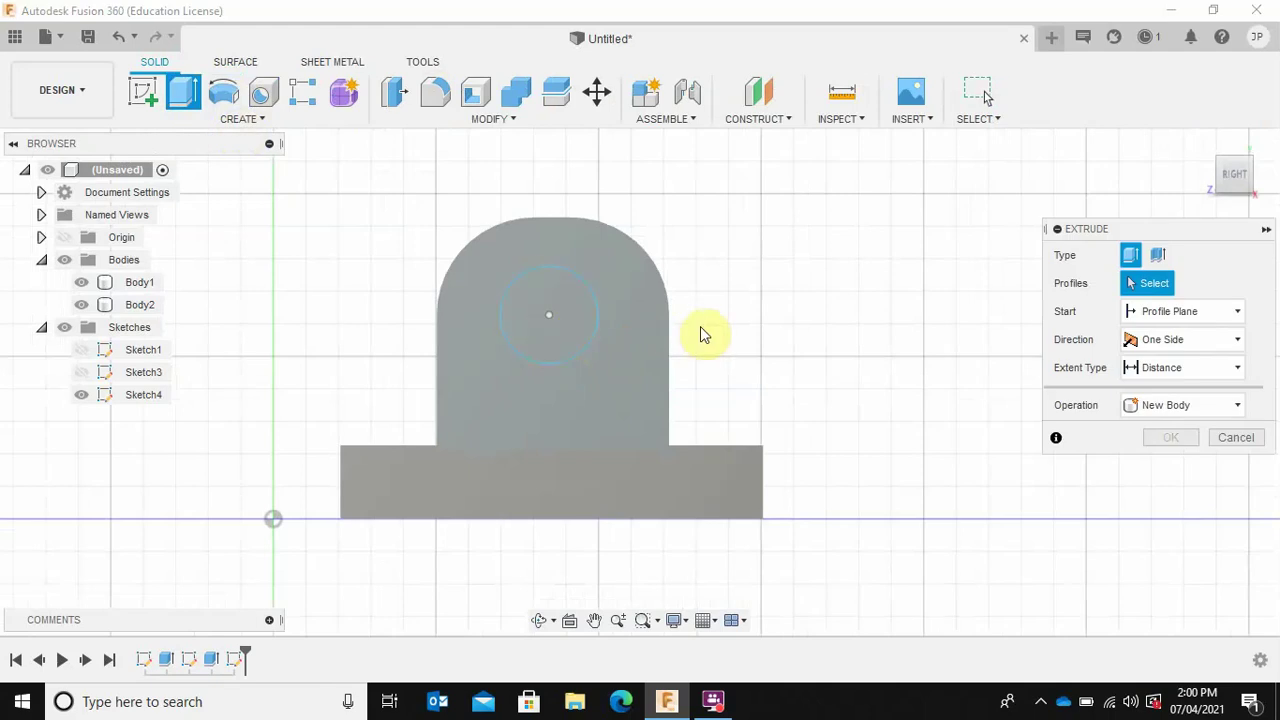
pyautogui.click(374, 336)
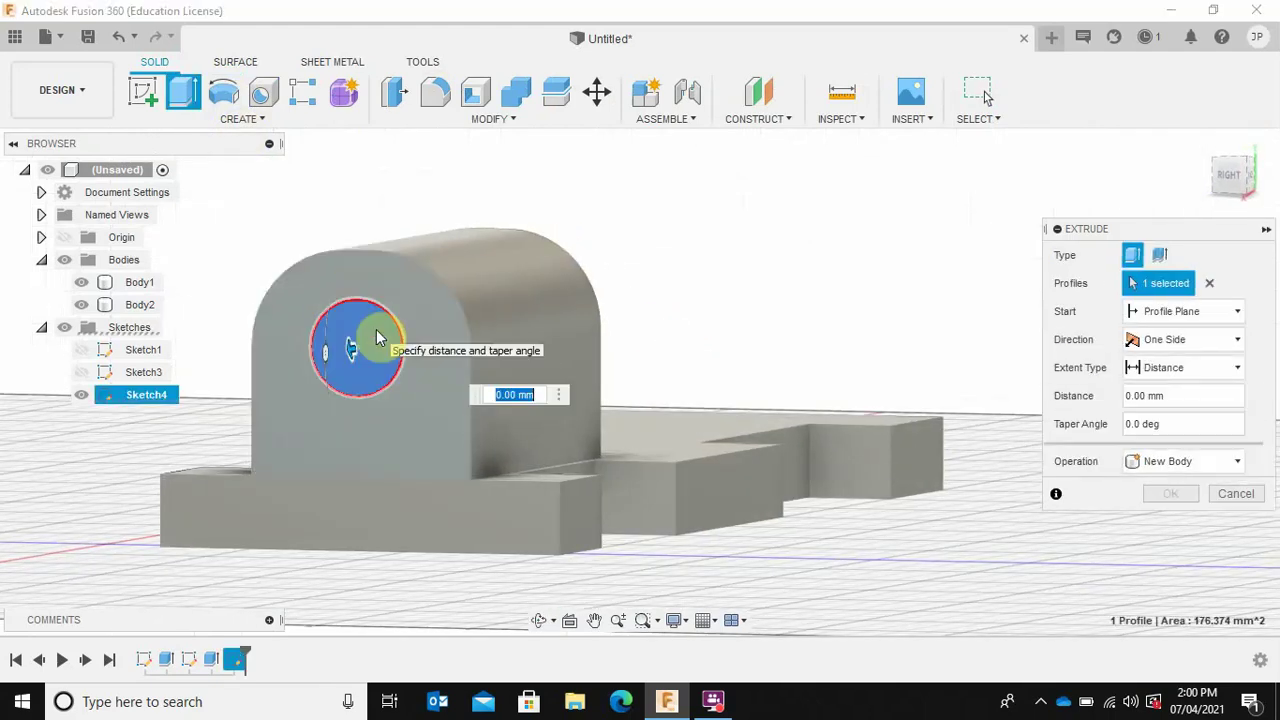
pyautogui.moveTo(347, 354); pyautogui.dragTo(223, 368)
pyautogui.click(1165, 492)
pyautogui.click(1168, 468)
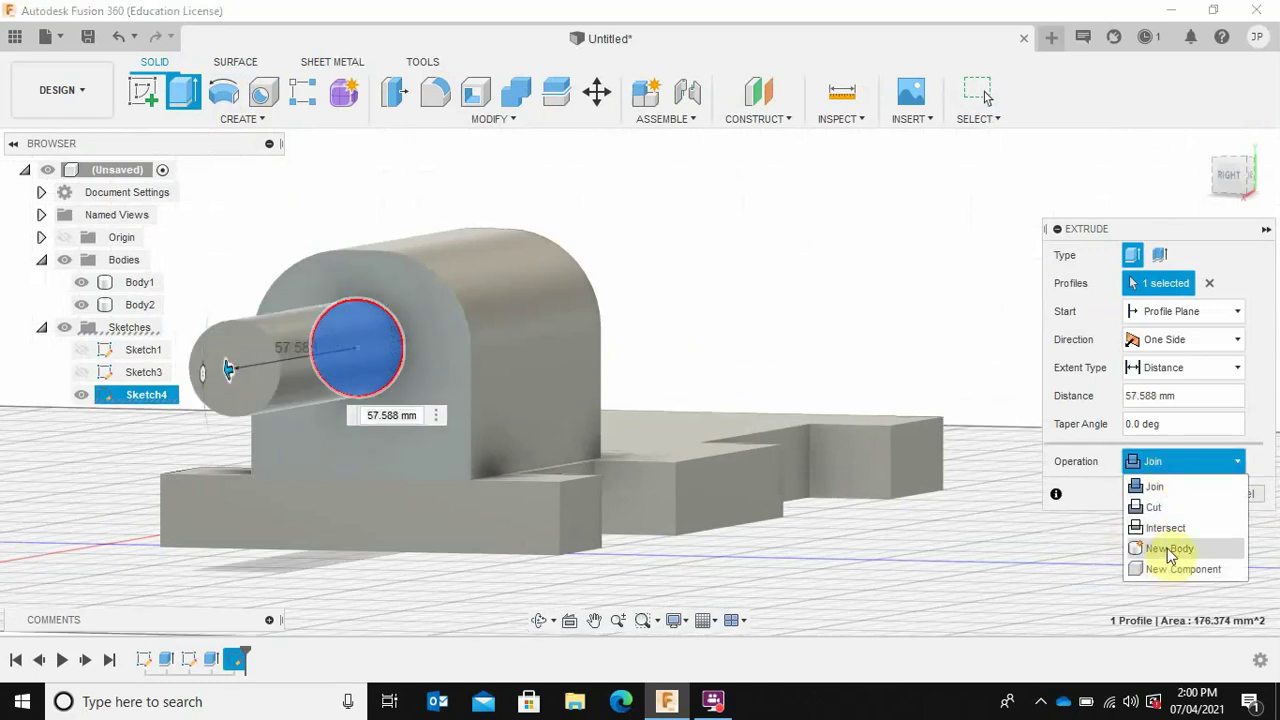
pyautogui.click(1167, 546)
pyautogui.click(1172, 463)
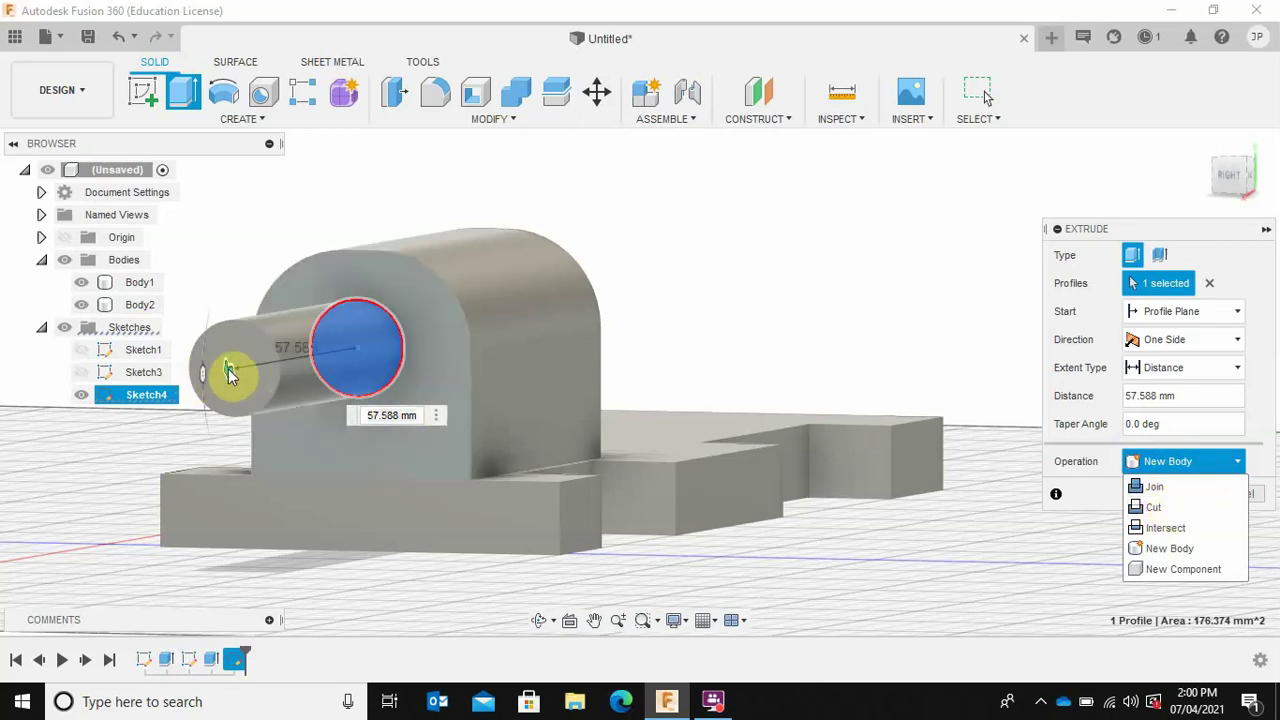
pyautogui.click(227, 373)
# Push the circle into the block as a Cut 51.953 mm deep to bore the axle hole
pyautogui.moveTo(227, 368); pyautogui.dragTo(470, 378)
pyautogui.click(1160, 460)
pyautogui.click(1140, 506)
pyautogui.keyDown('shift'); pyautogui.moveTo(465, 422); pyautogui.dragTo(771, 406, button='middle'); pyautogui.keyUp('shift')
pyautogui.moveTo(849, 327); pyautogui.dragTo(762, 332)
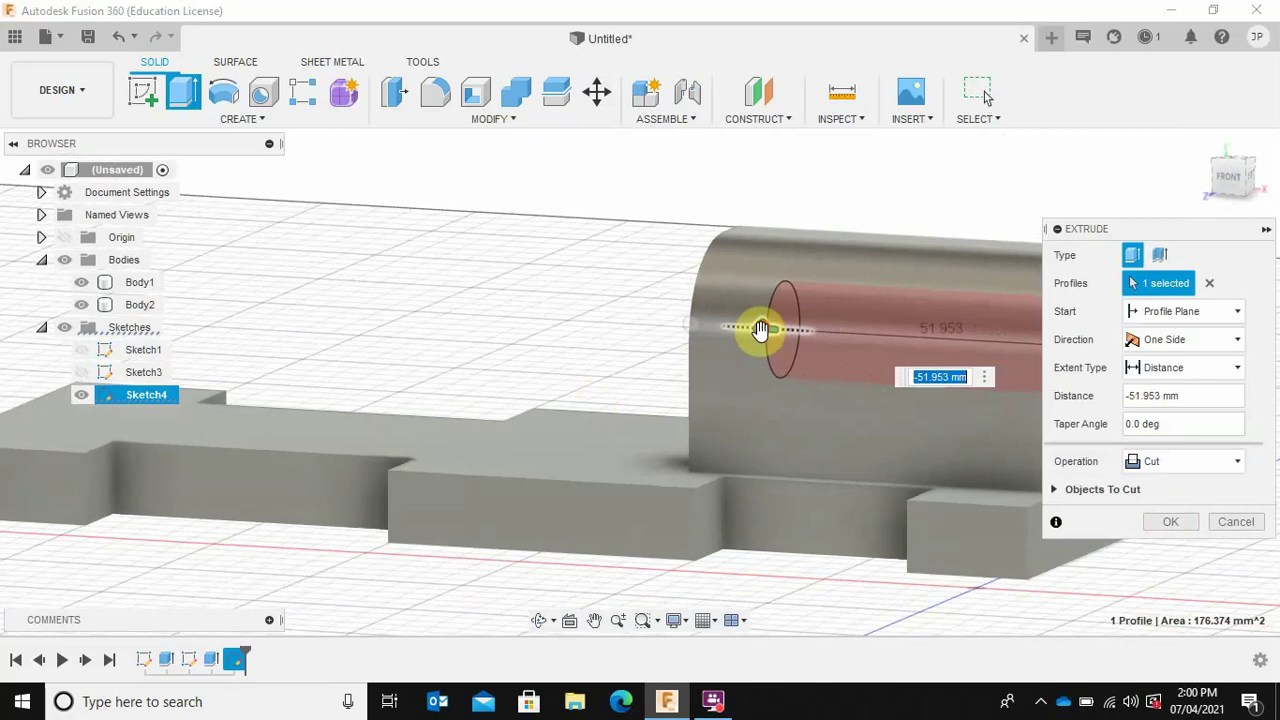
pyautogui.click(1166, 521)
pyautogui.keyDown('shift'); pyautogui.moveTo(1150, 340); pyautogui.dragTo(680, 403, button='middle'); pyautogui.keyUp('shift')
pyautogui.click(486, 403)
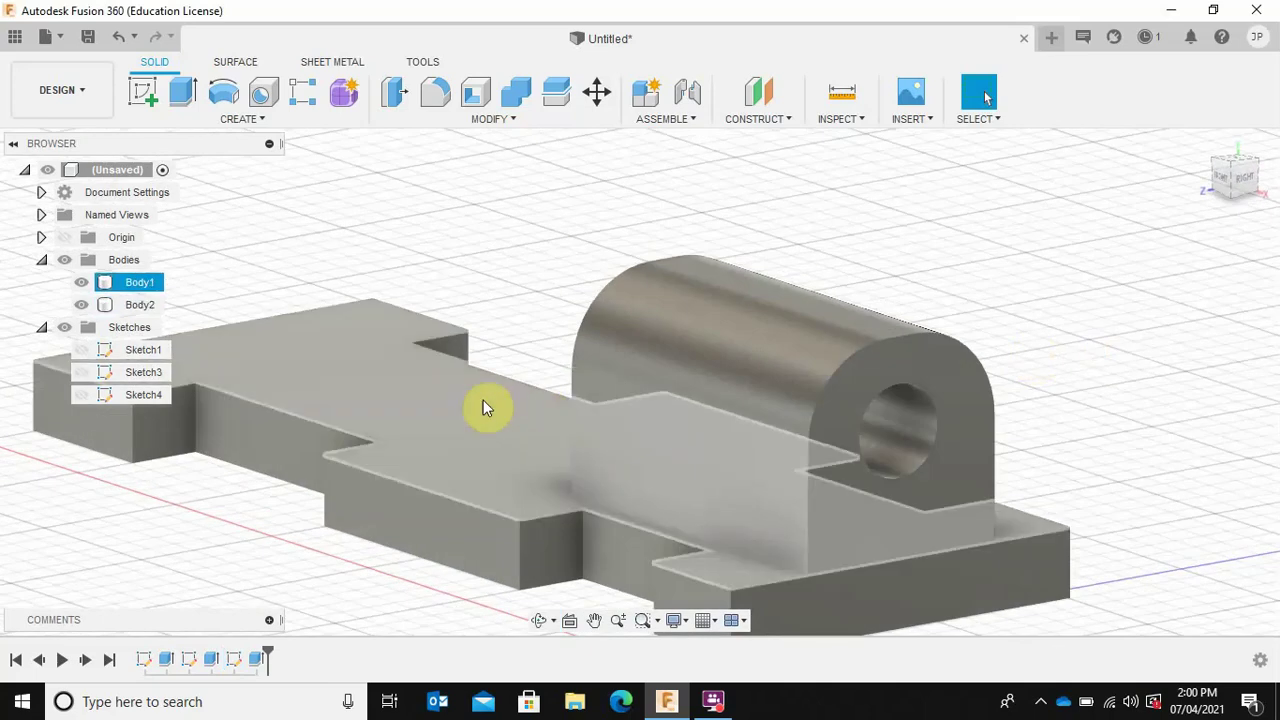
pyautogui.keyDown('shift'); pyautogui.moveTo(486, 403); pyautogui.dragTo(722, 375, button='middle'); pyautogui.keyUp('shift')
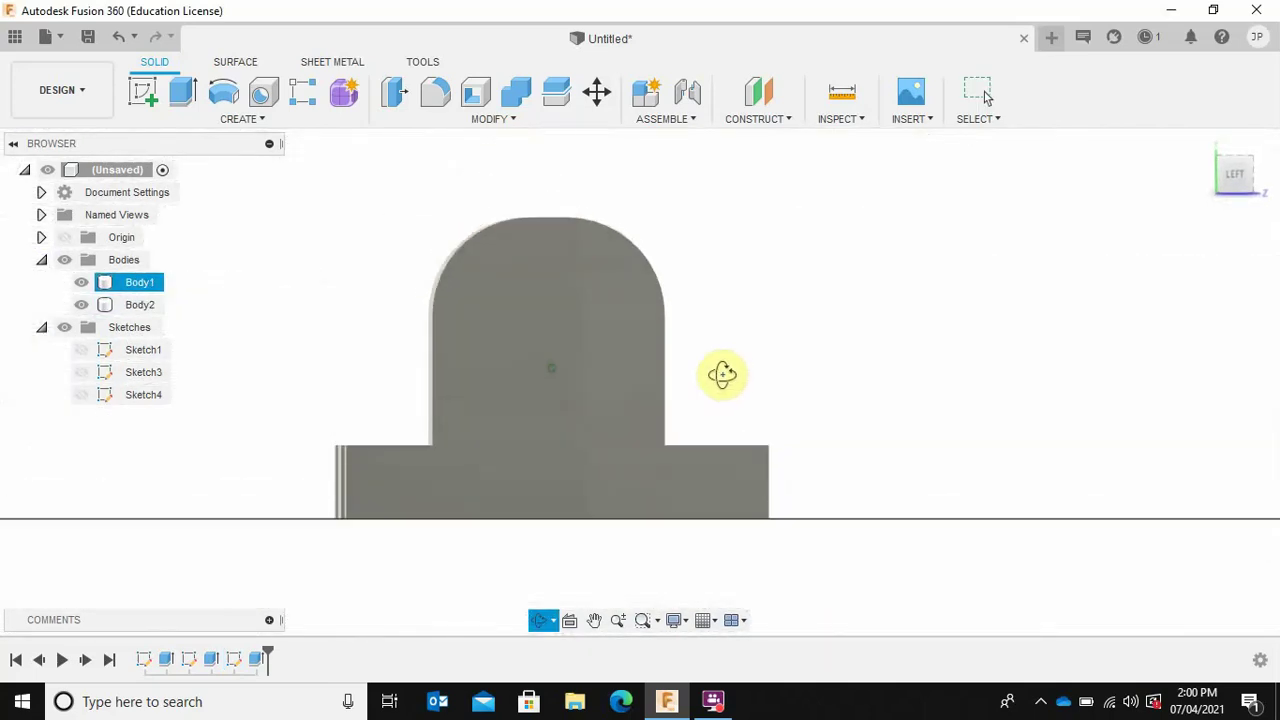
# Switch to the left view and start a new sketch on the base's front face
pyautogui.press('Escape')
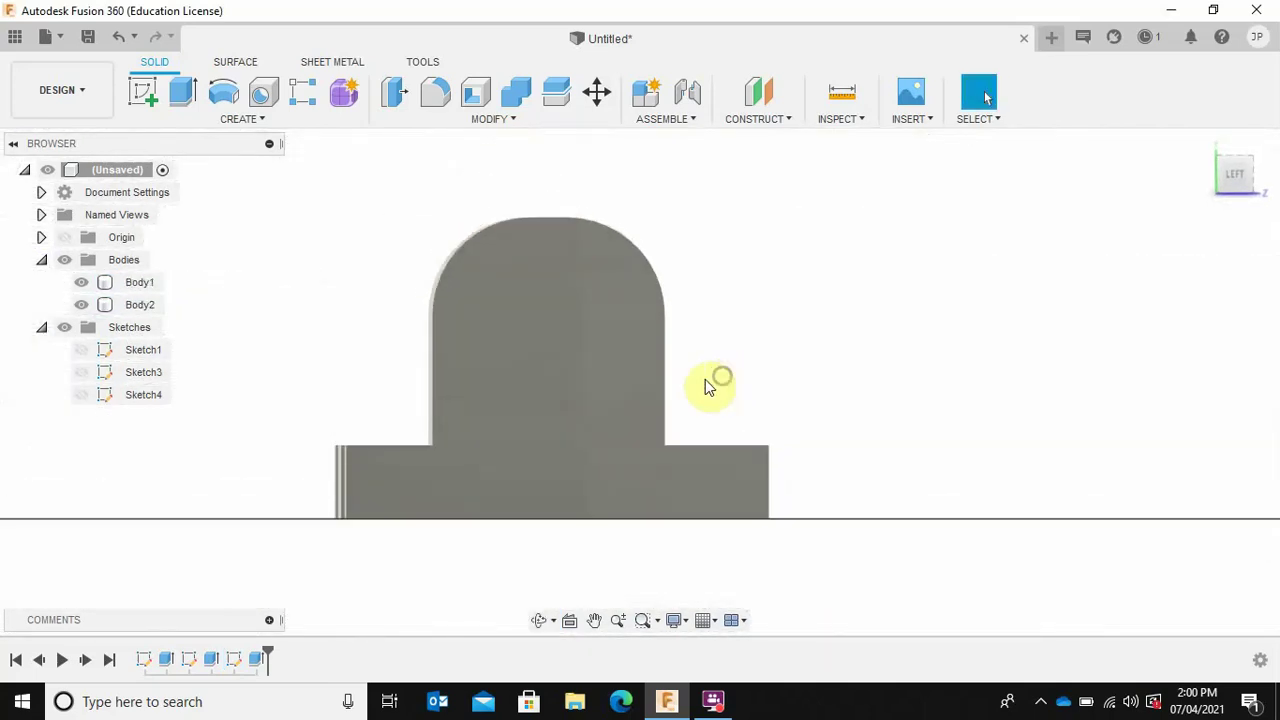
pyautogui.click(1240, 177)
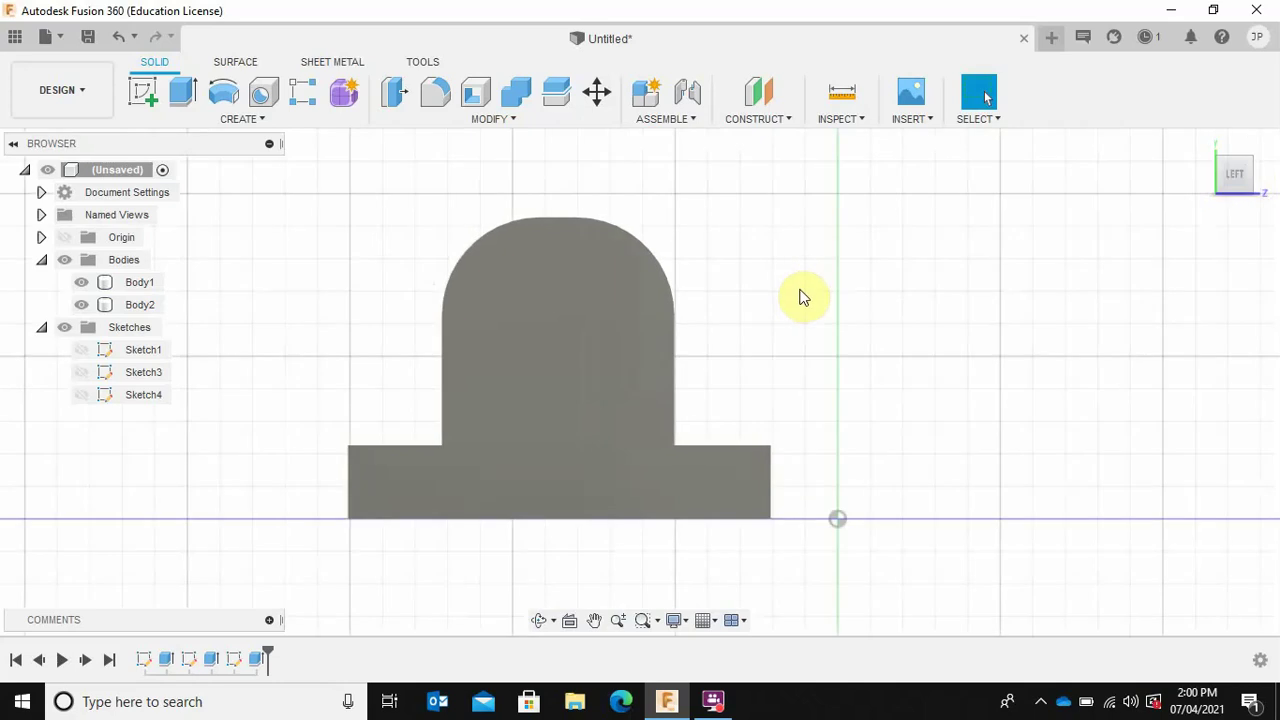
pyautogui.click(446, 296)
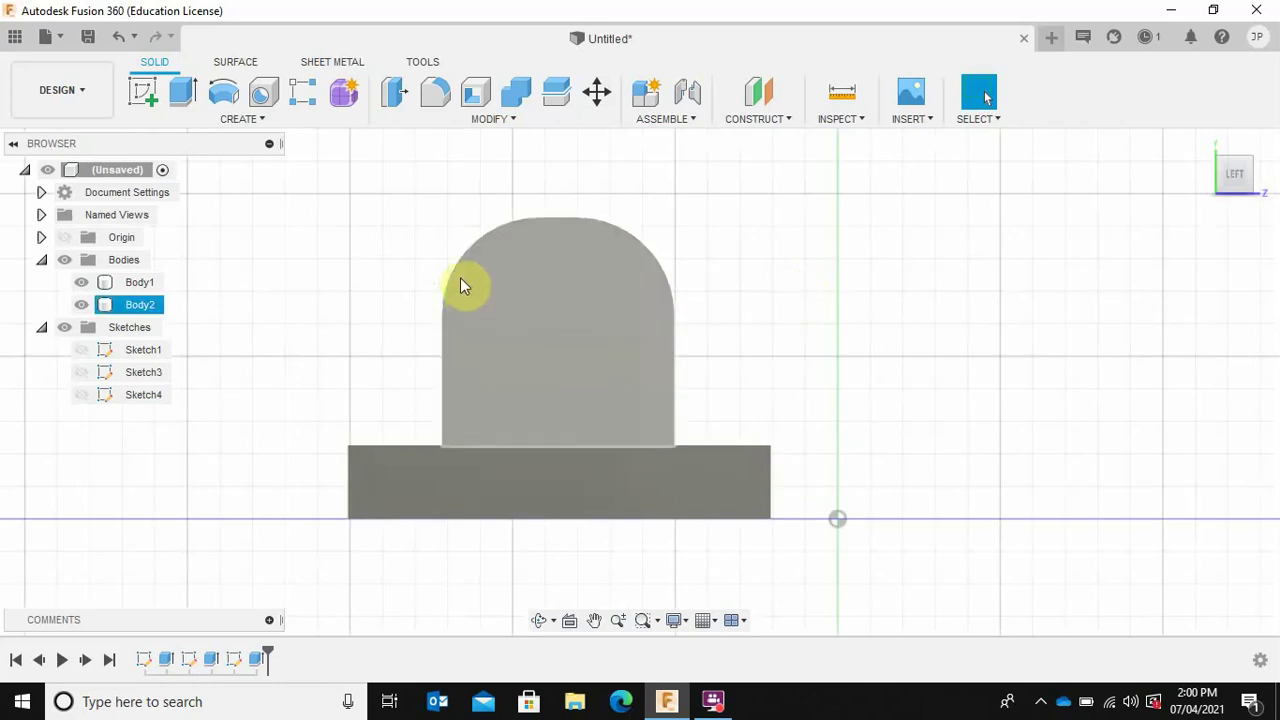
pyautogui.click(143, 93)
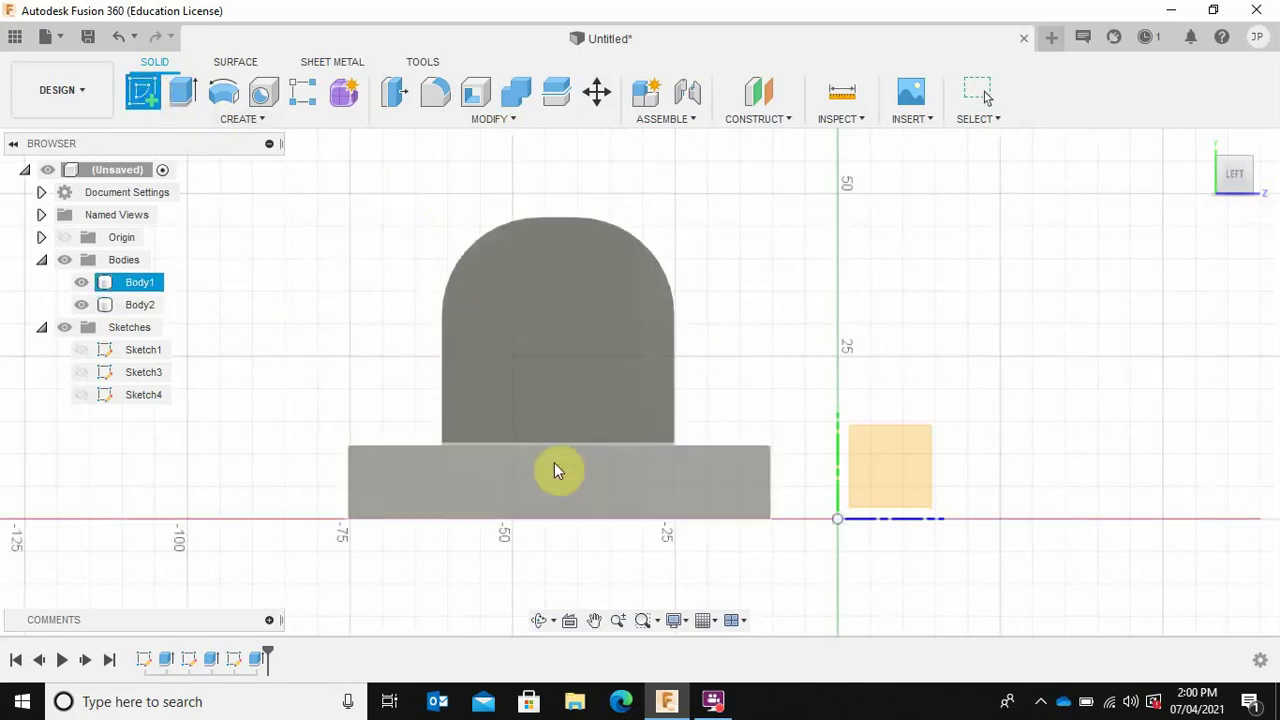
pyautogui.click(552, 464)
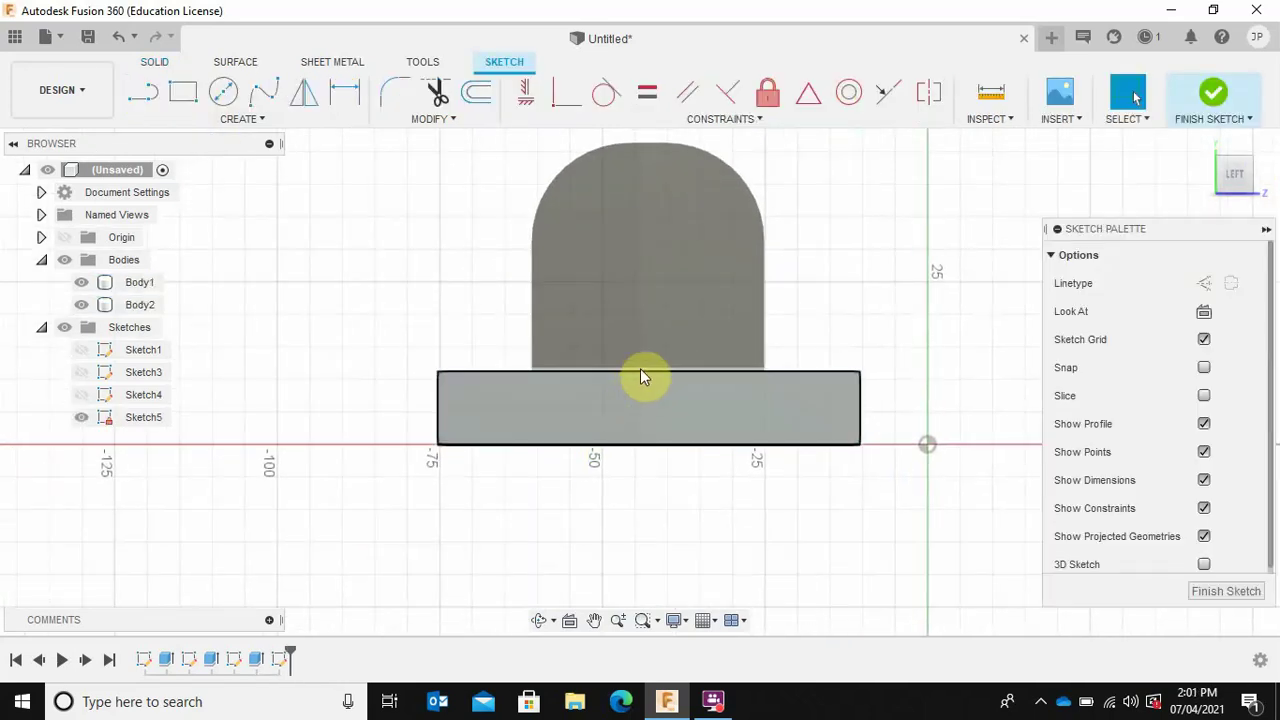
# Place a single circle-centre point on the base face, discard the circle, and finish Sketch5
pyautogui.click(229, 94)
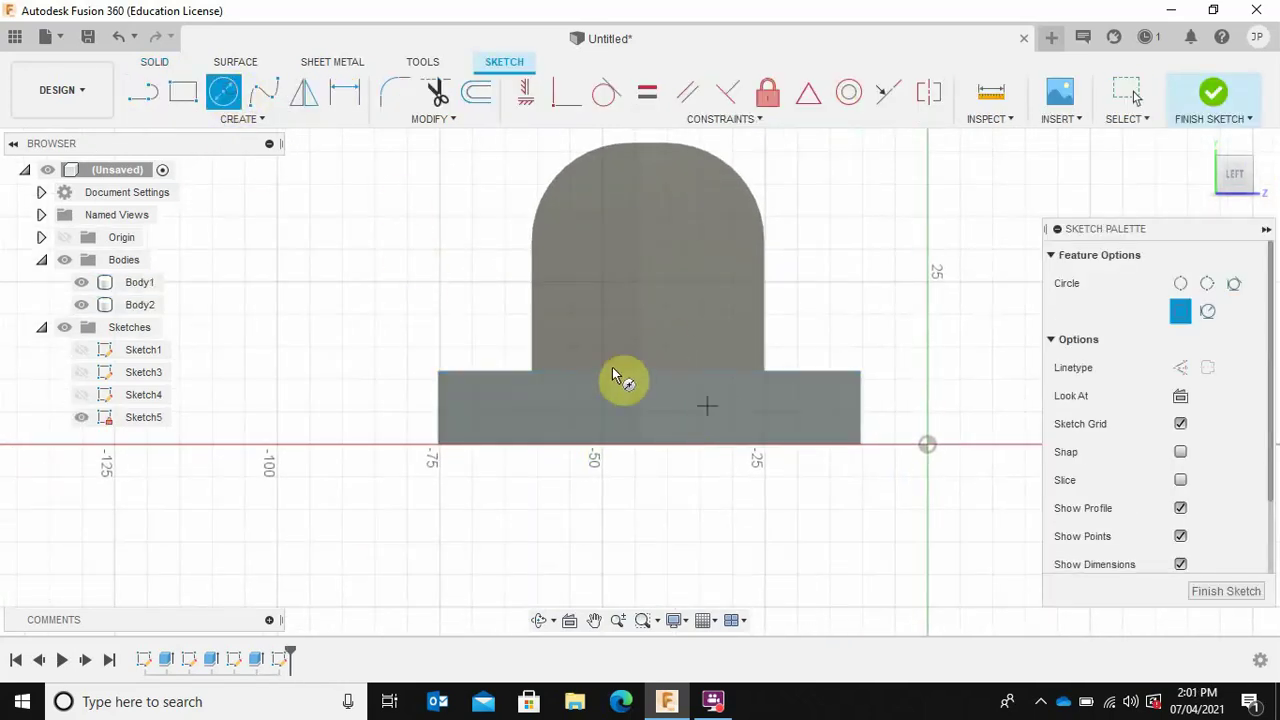
pyautogui.scroll(5, 648, 374)
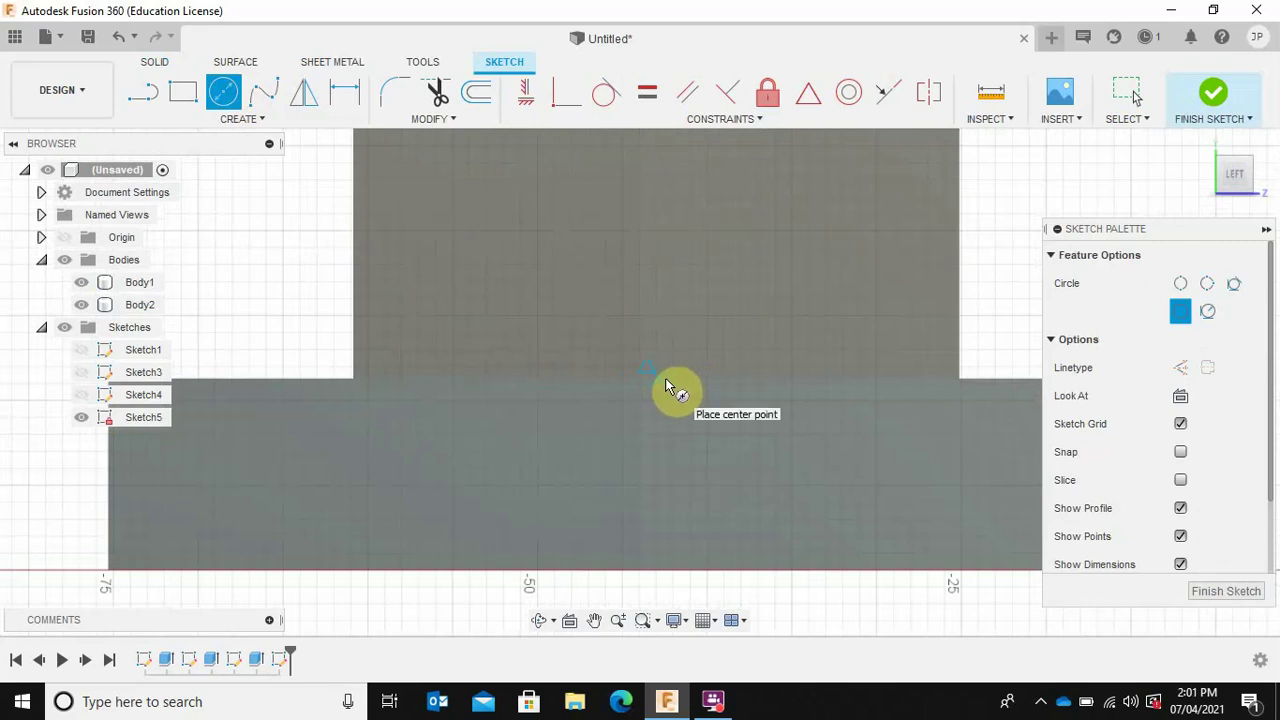
pyautogui.click(660, 378)
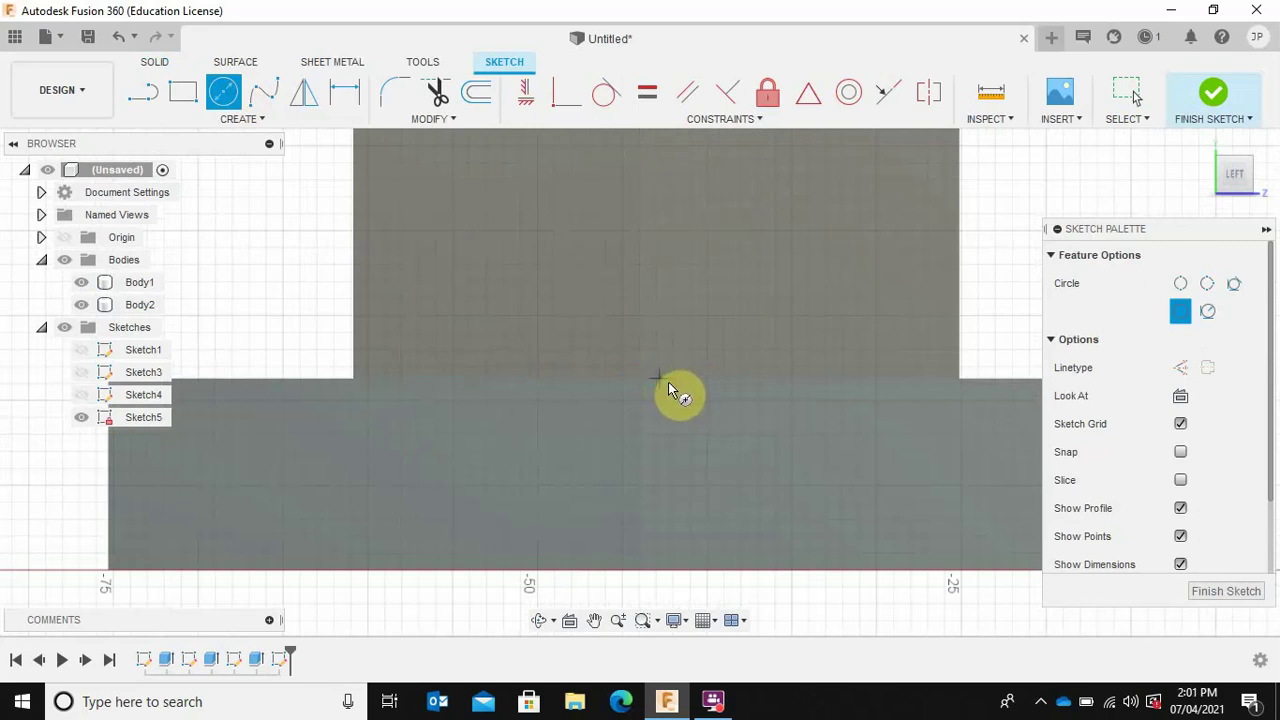
pyautogui.press('Escape')
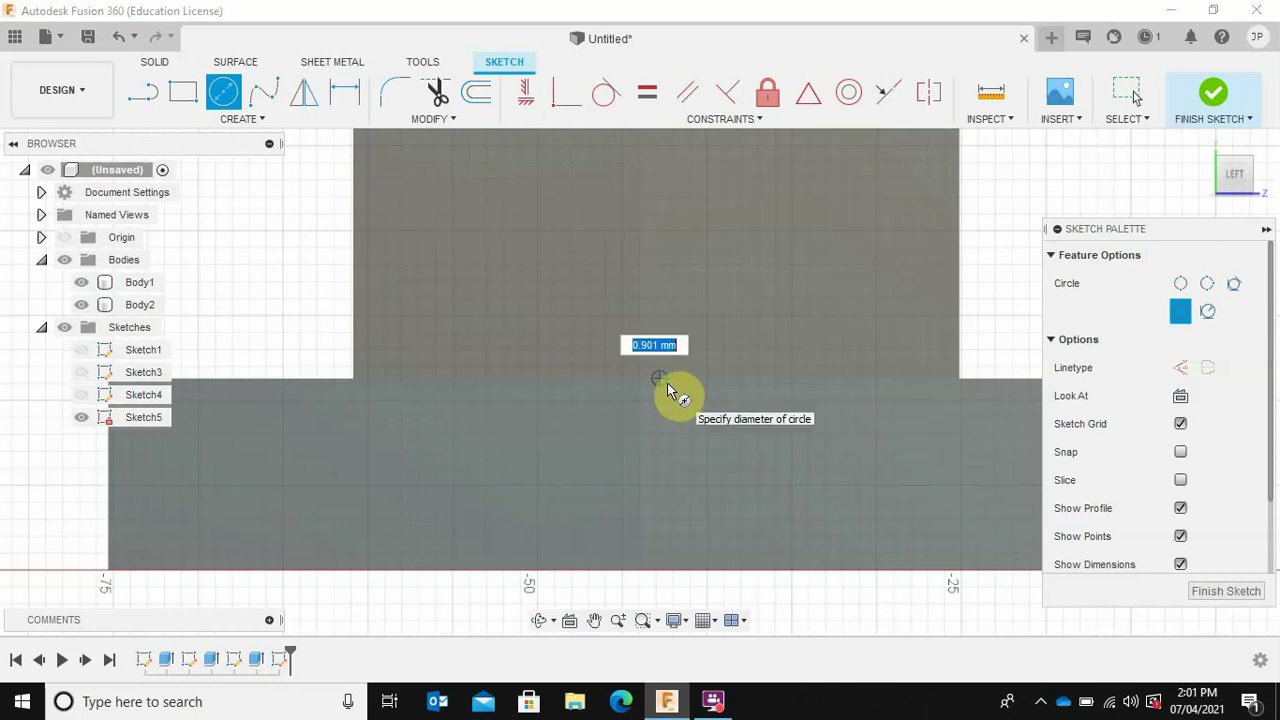
pyautogui.press('Escape')
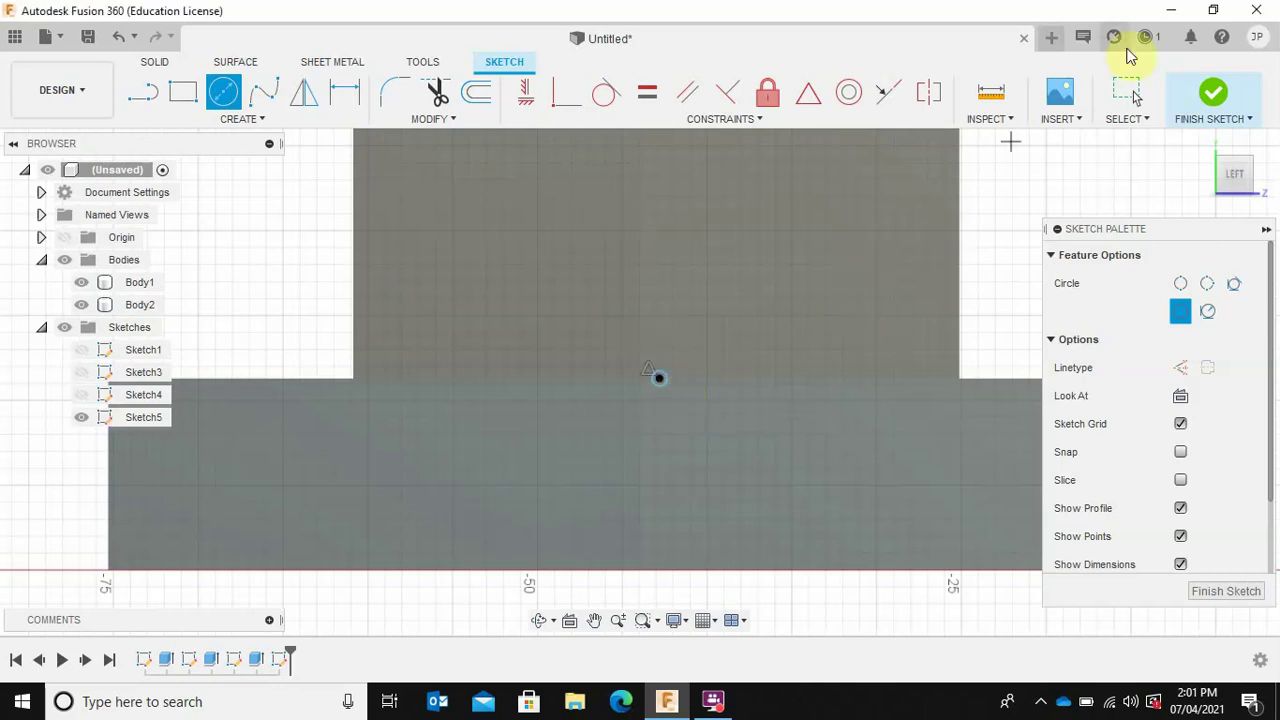
pyautogui.click(1213, 92)
pyautogui.keyDown('shift'); pyautogui.moveTo(1081, 218); pyautogui.dragTo(527, 465, button='middle'); pyautogui.keyUp('shift')
pyautogui.scroll(-2, 527, 465)
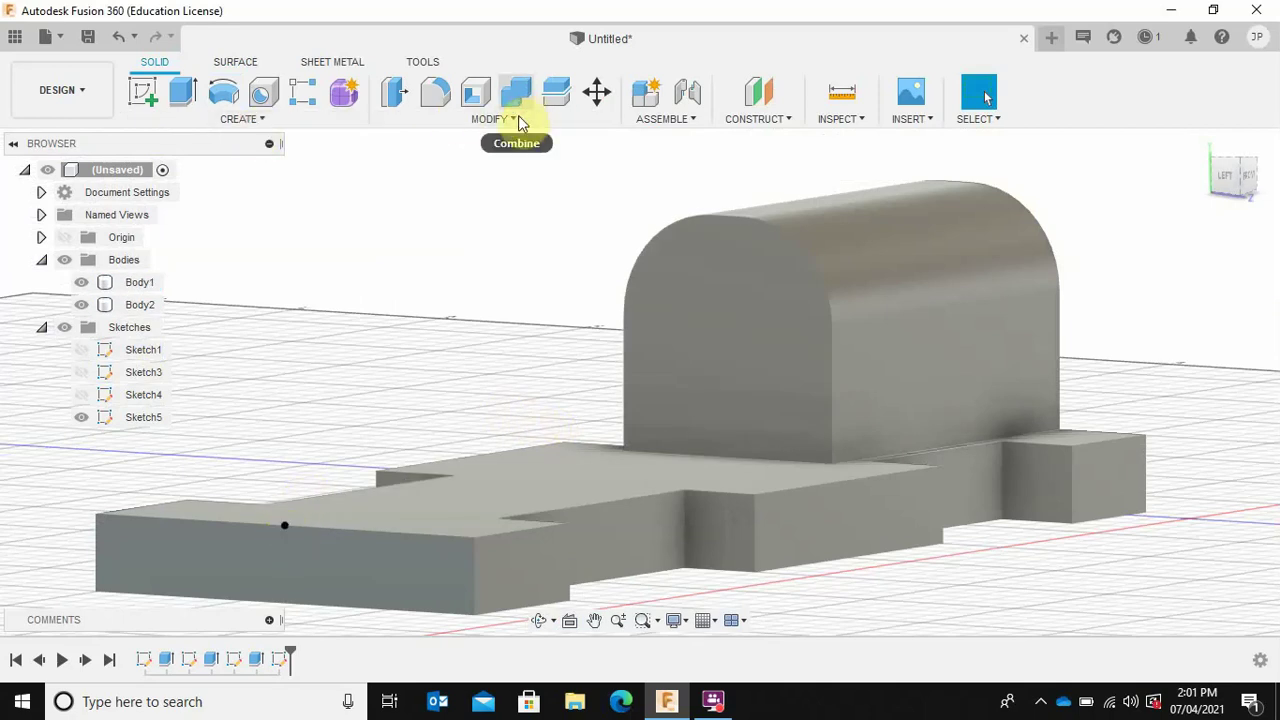
# Loft from the rounded end face to Sketch5's point with a sharp end, forming a pointed nose
pyautogui.click(240, 119)
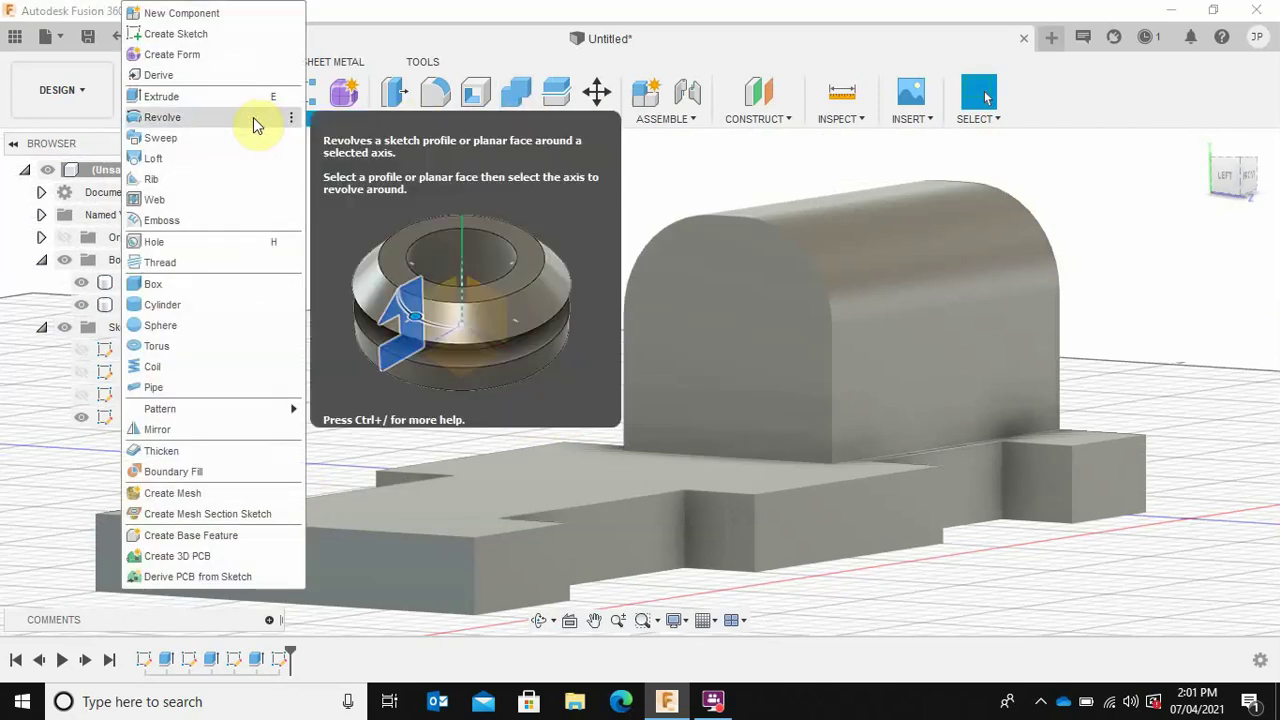
pyautogui.click(177, 159)
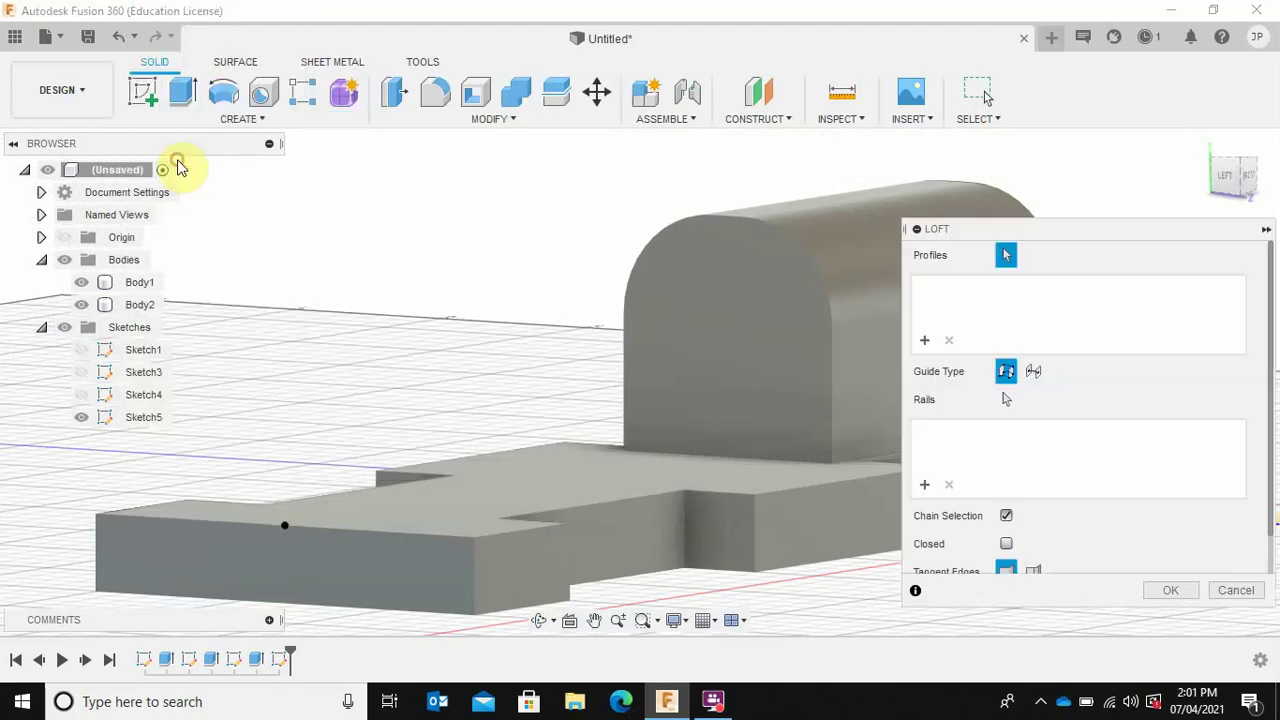
pyautogui.click(733, 297)
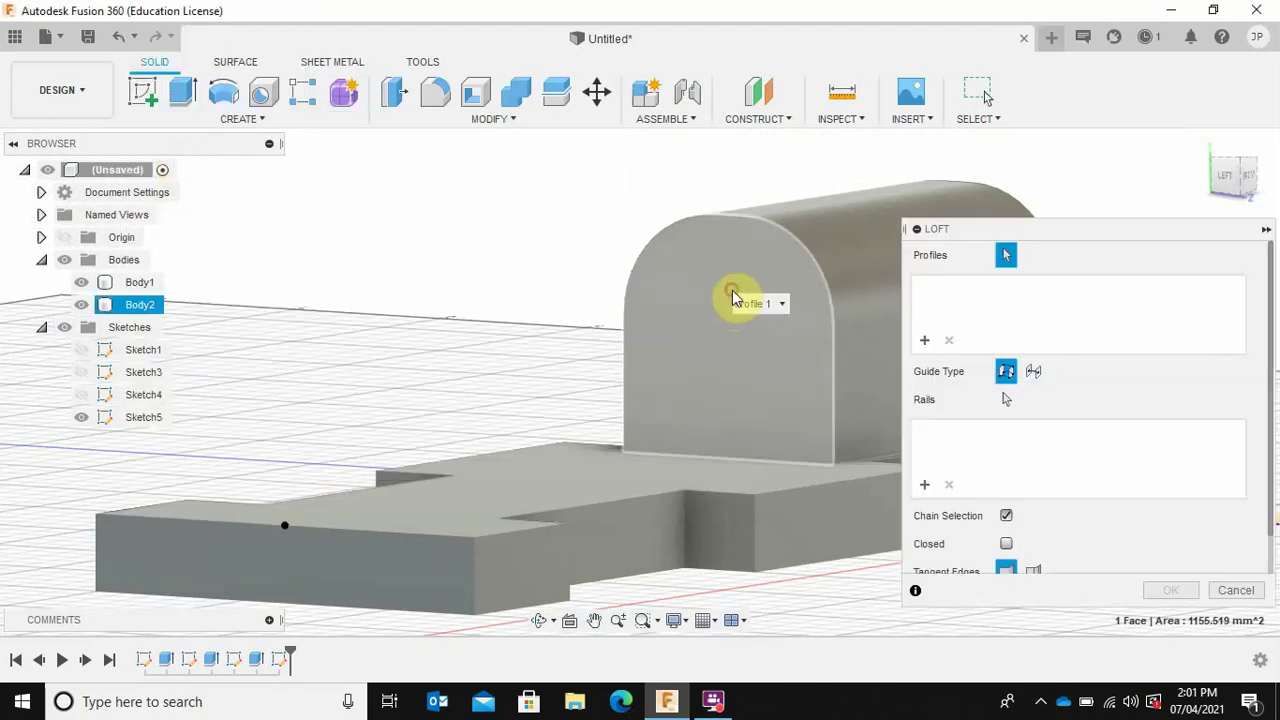
pyautogui.click(286, 527)
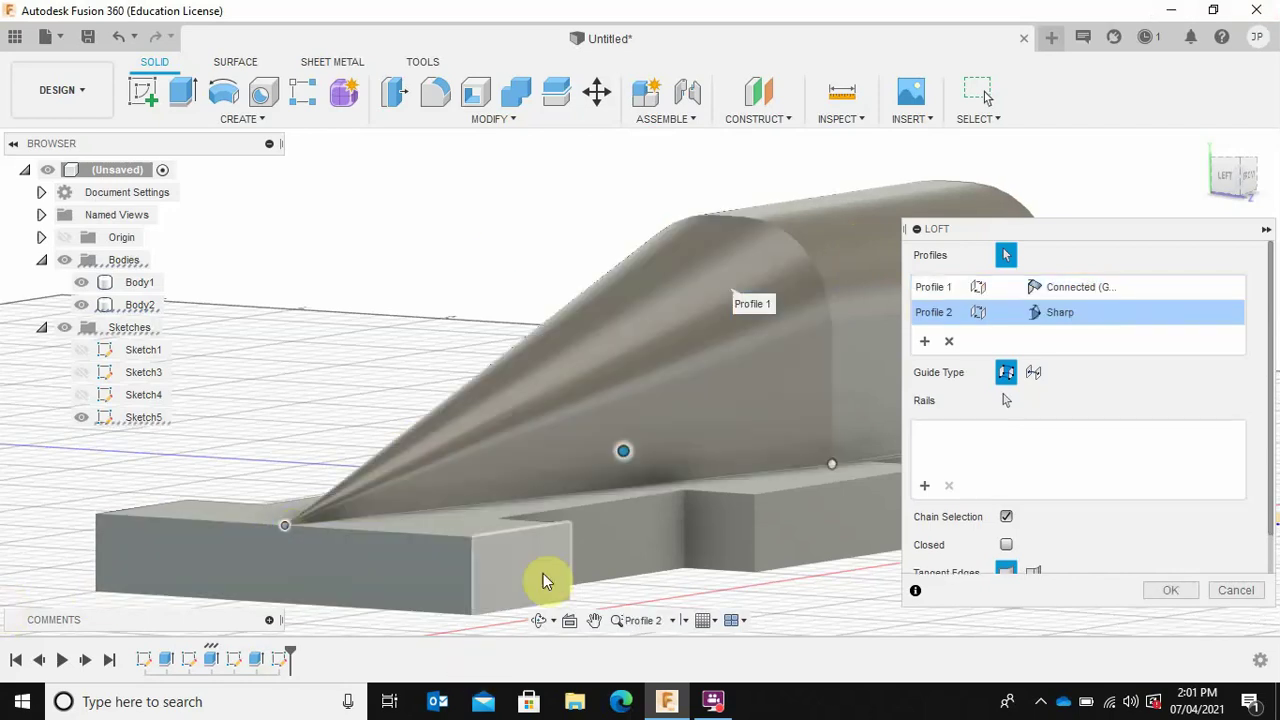
pyautogui.click(1170, 590)
pyautogui.keyDown('shift'); pyautogui.moveTo(423, 292); pyautogui.dragTo(494, 313, button='middle'); pyautogui.keyUp('shift')
pyautogui.scroll(-5, 494, 313)
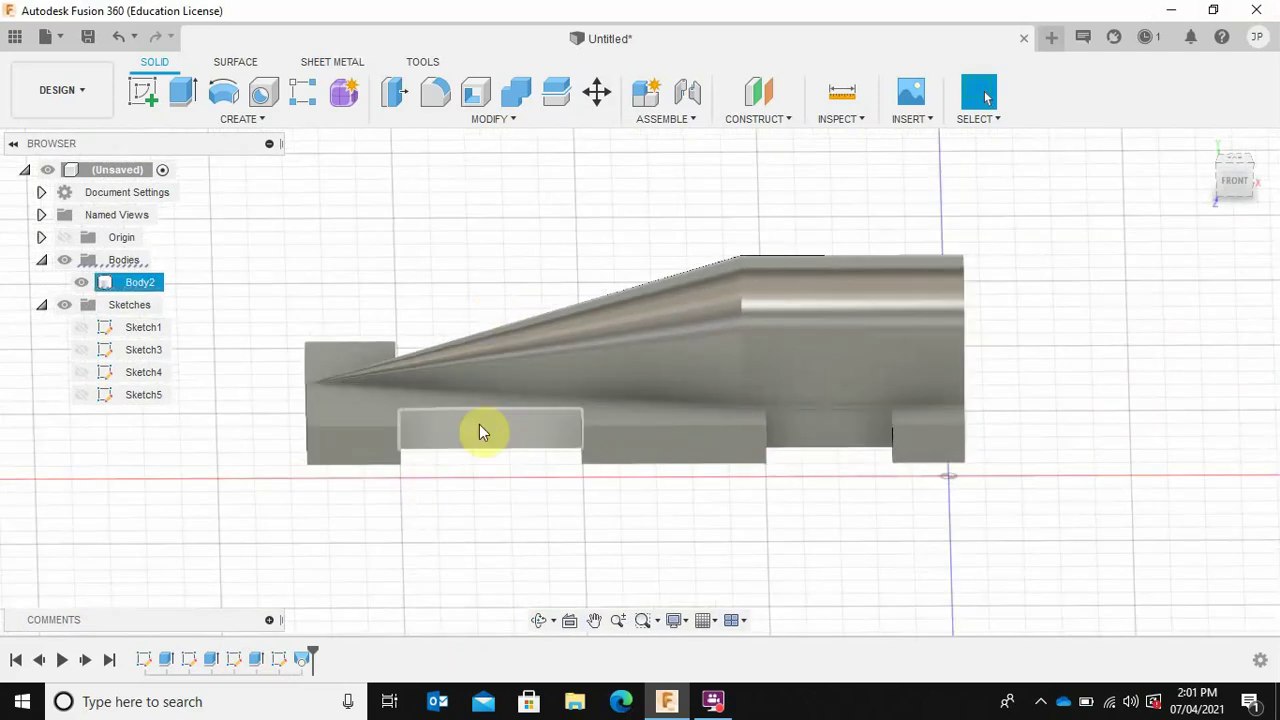
pyautogui.keyDown('shift'); pyautogui.moveTo(480, 429); pyautogui.dragTo(536, 446, button='middle'); pyautogui.keyUp('shift')
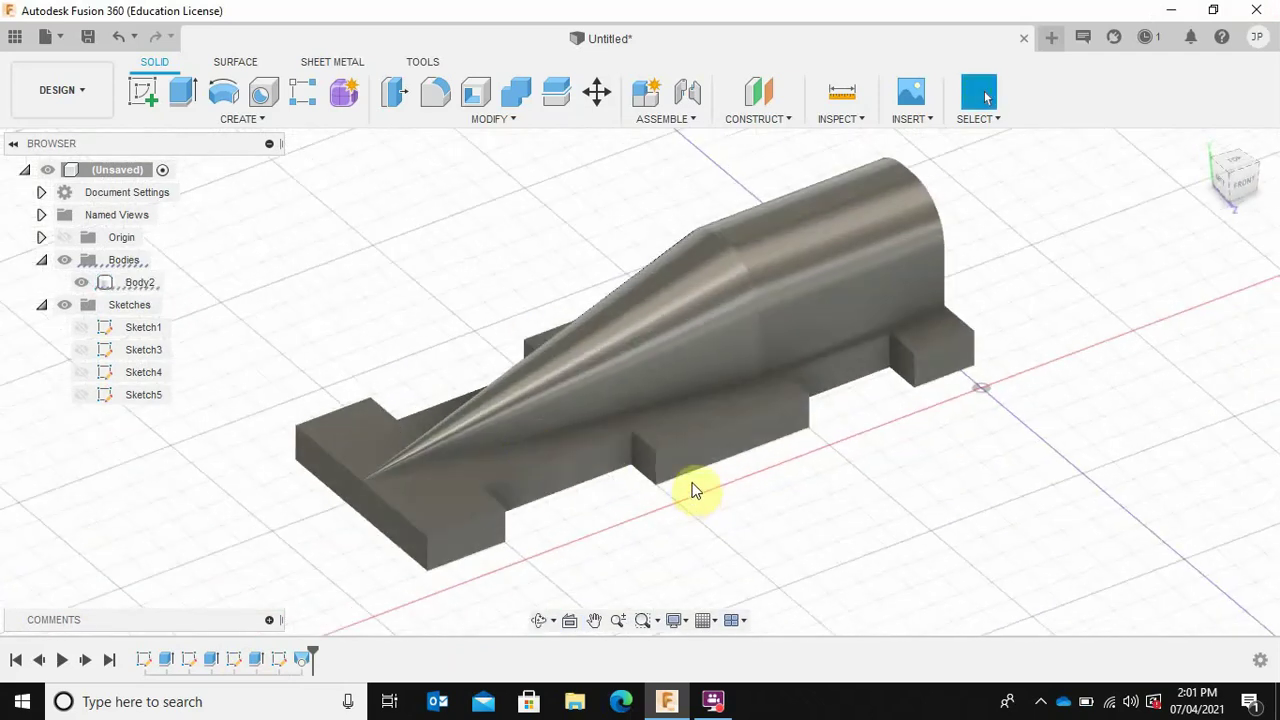
pyautogui.keyDown('shift'); pyautogui.moveTo(663, 486); pyautogui.dragTo(638, 500, button='middle'); pyautogui.keyUp('shift')
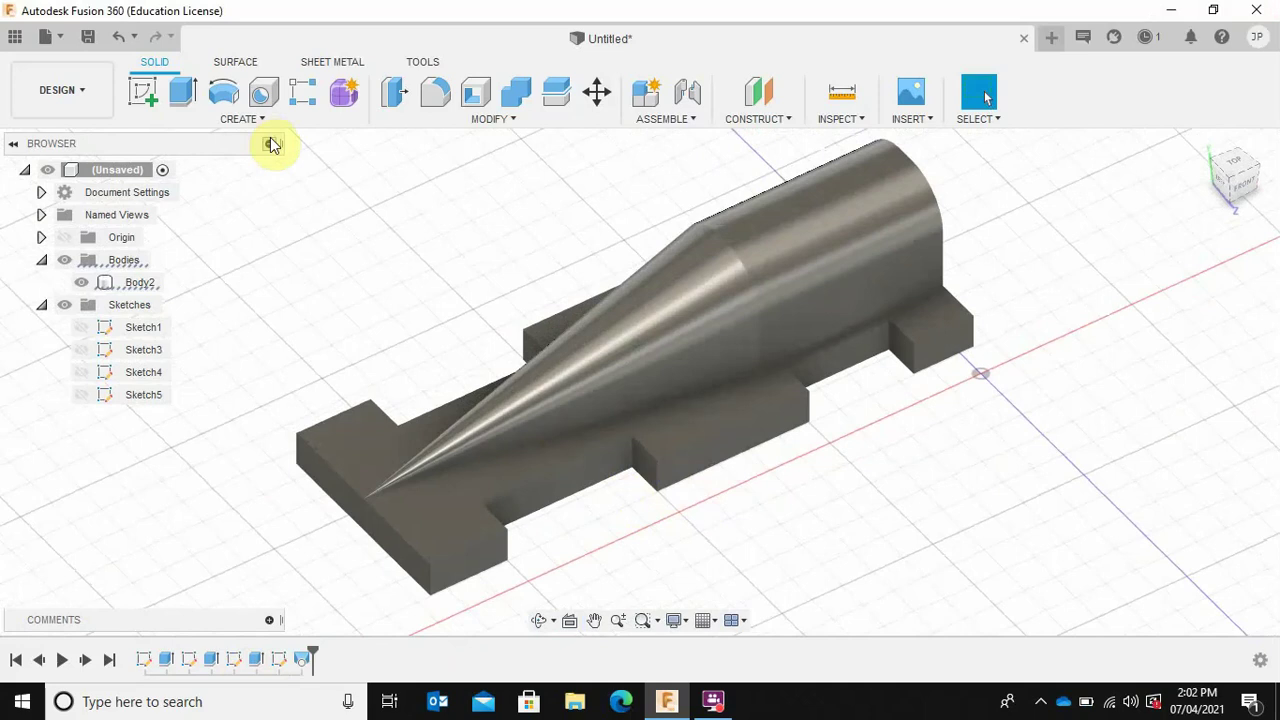
# Try a ~14 mm fillet on one side block edge, then cancel it
pyautogui.click(431, 100)
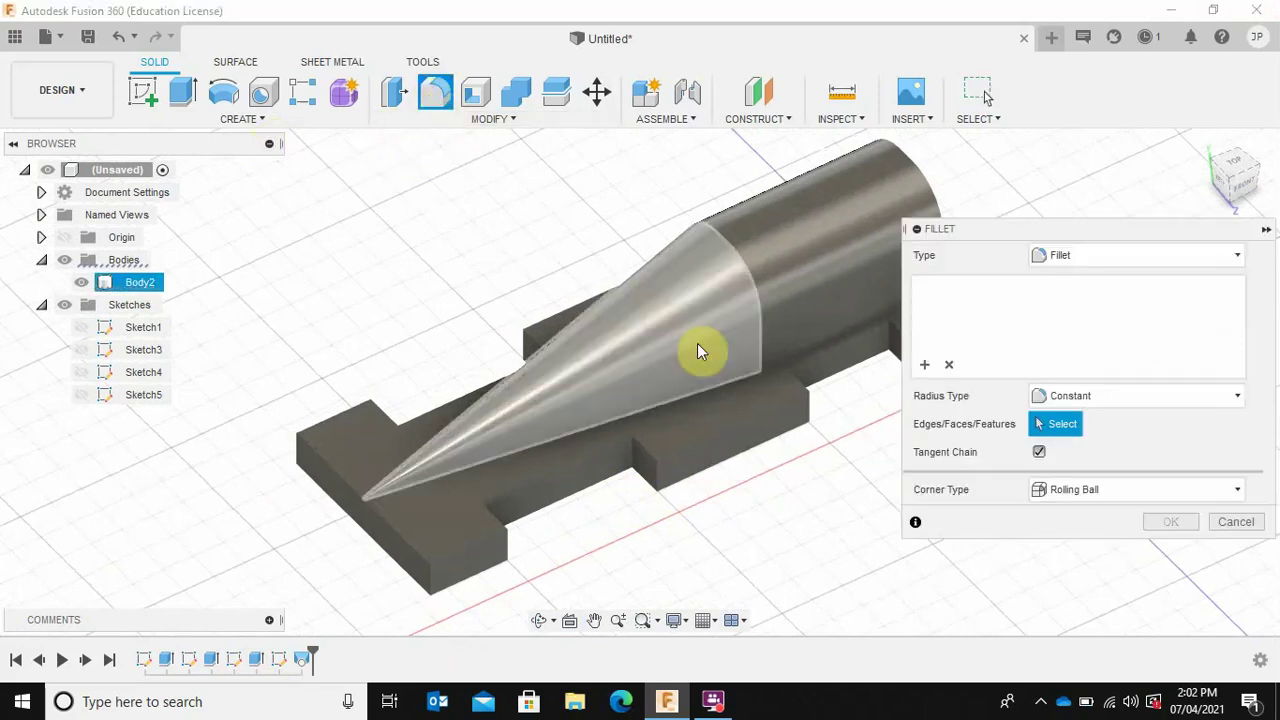
pyautogui.click(644, 452)
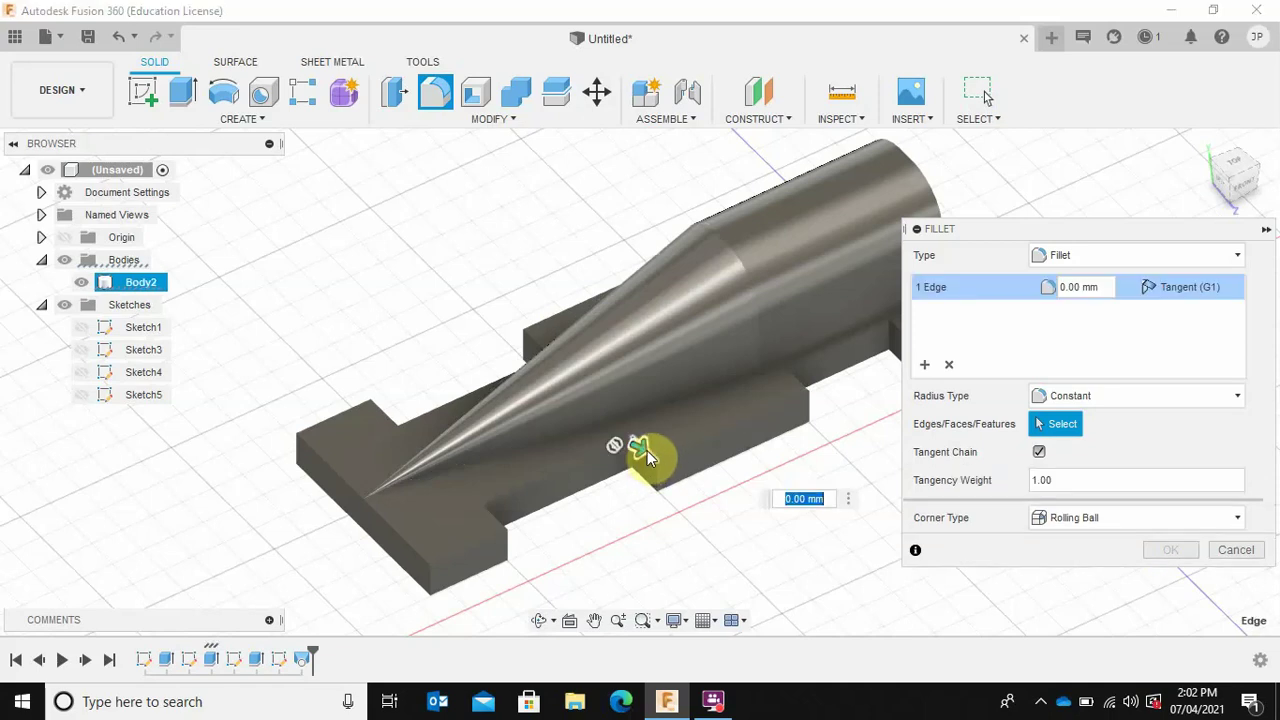
pyautogui.moveTo(655, 452); pyautogui.dragTo(660, 456)
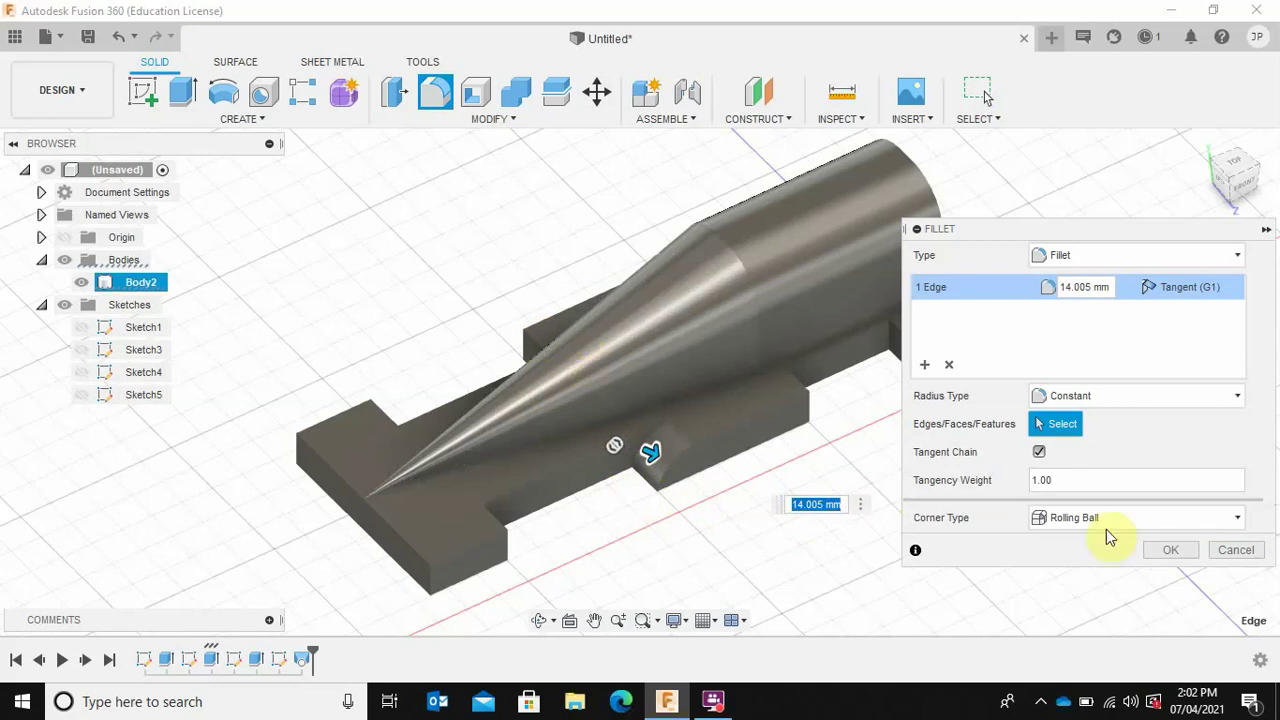
pyautogui.click(1225, 555)
pyautogui.keyDown('shift'); pyautogui.moveTo(770, 511); pyautogui.dragTo(703, 452, button='middle'); pyautogui.keyUp('shift')
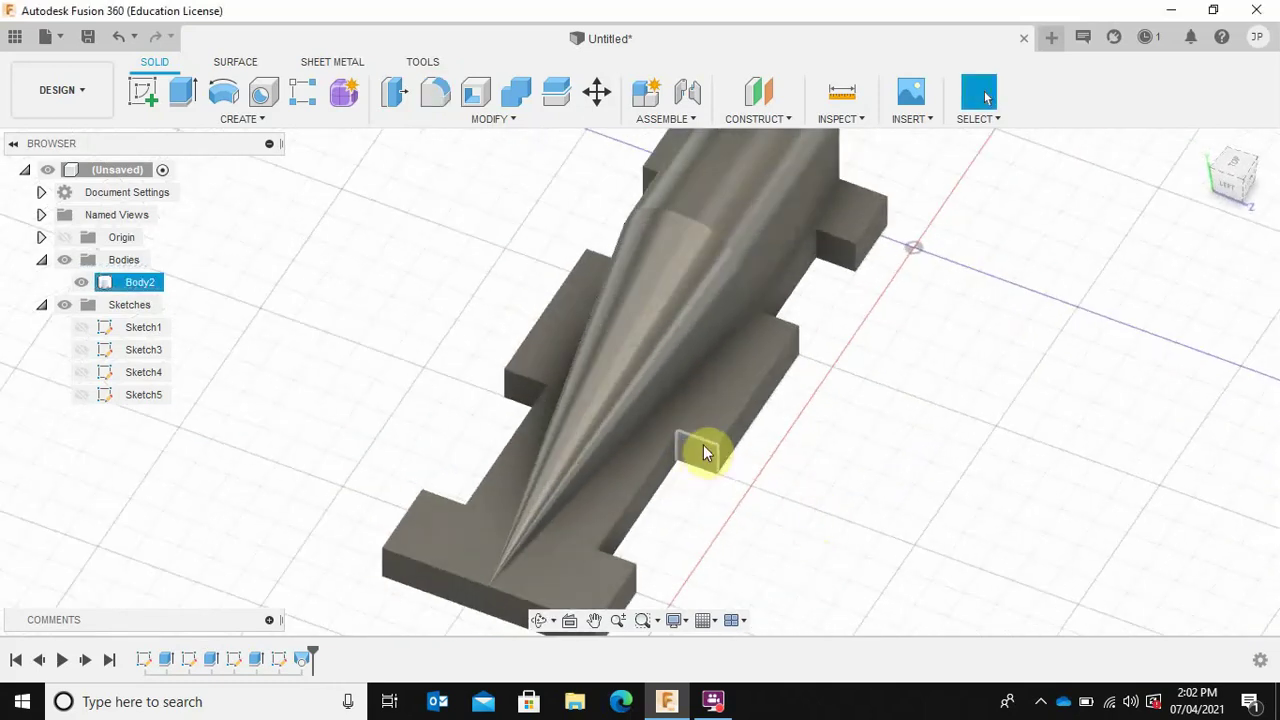
# Fillet the edges of both middle side blocks at about 25.4 mm radius
pyautogui.click(435, 92)
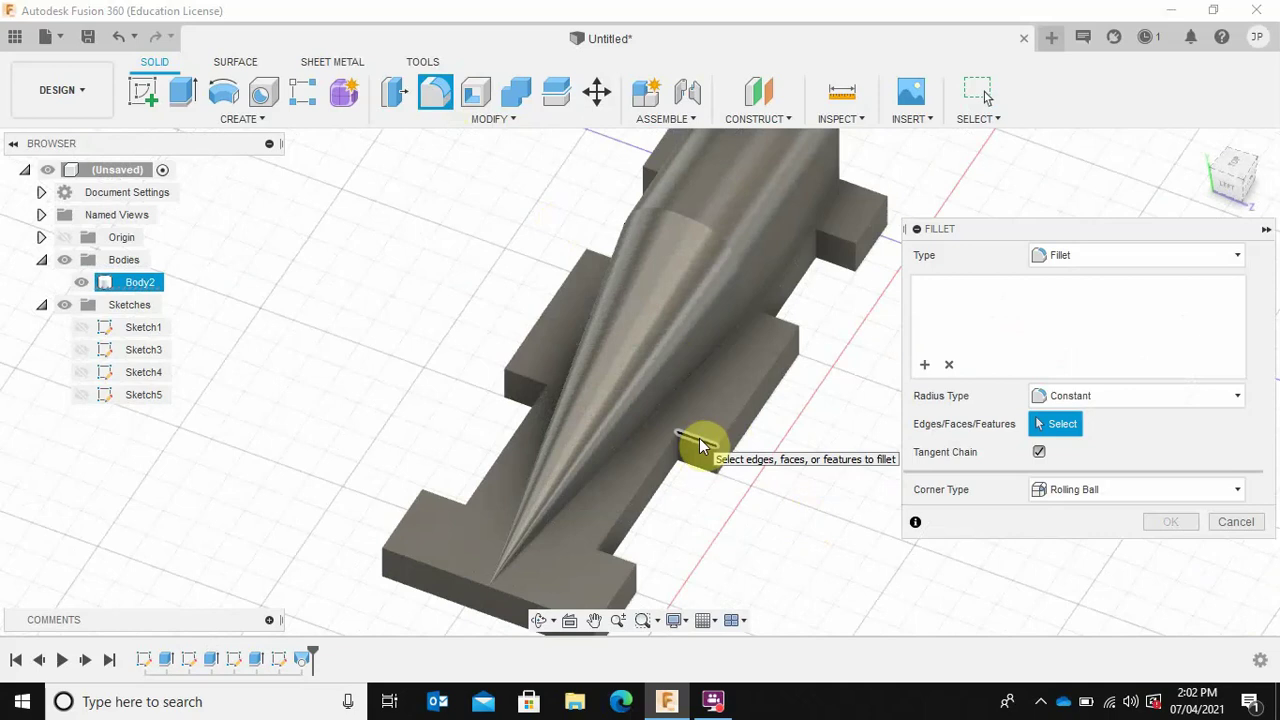
pyautogui.click(699, 440)
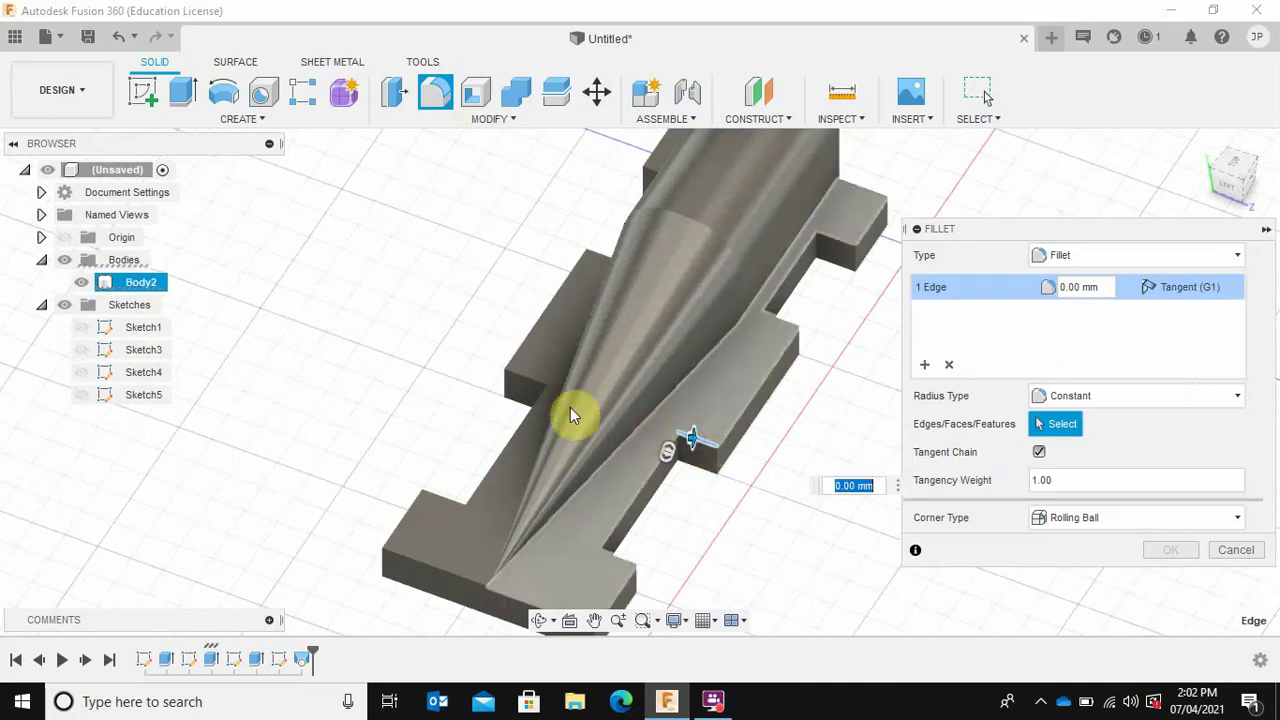
pyautogui.click(522, 378)
pyautogui.moveTo(522, 378); pyautogui.dragTo(540, 376)
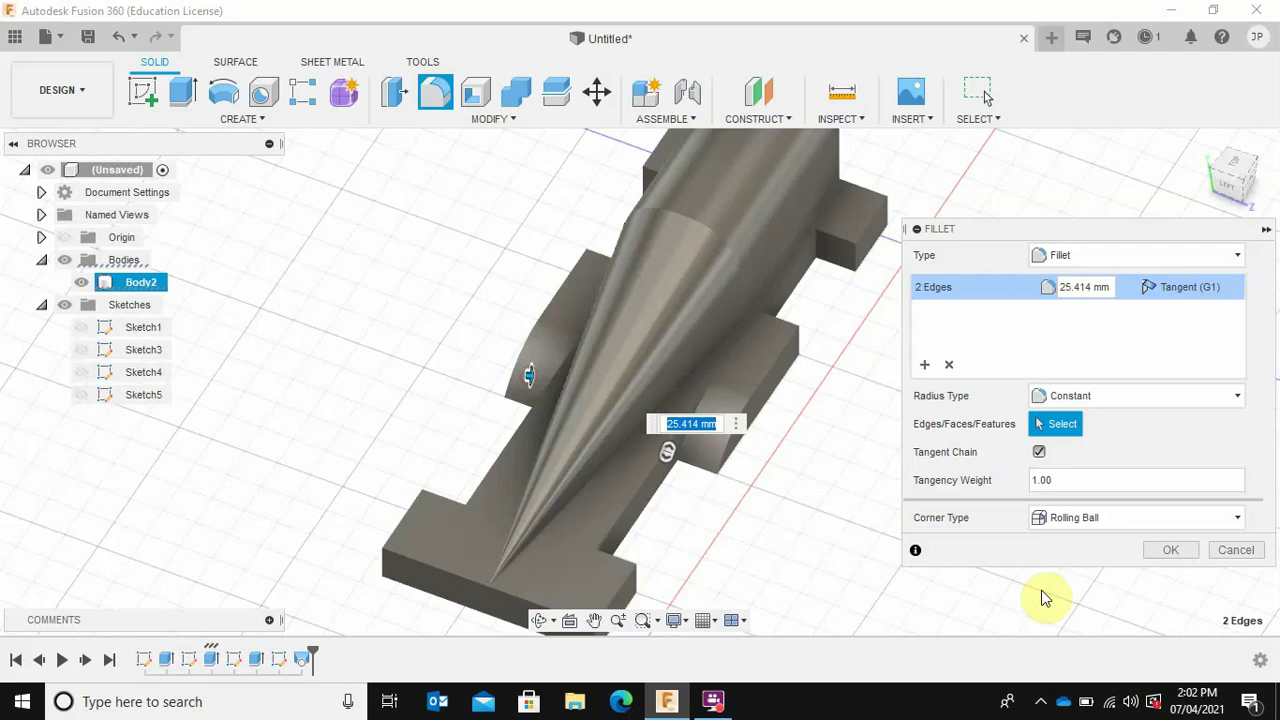
pyautogui.click(1172, 558)
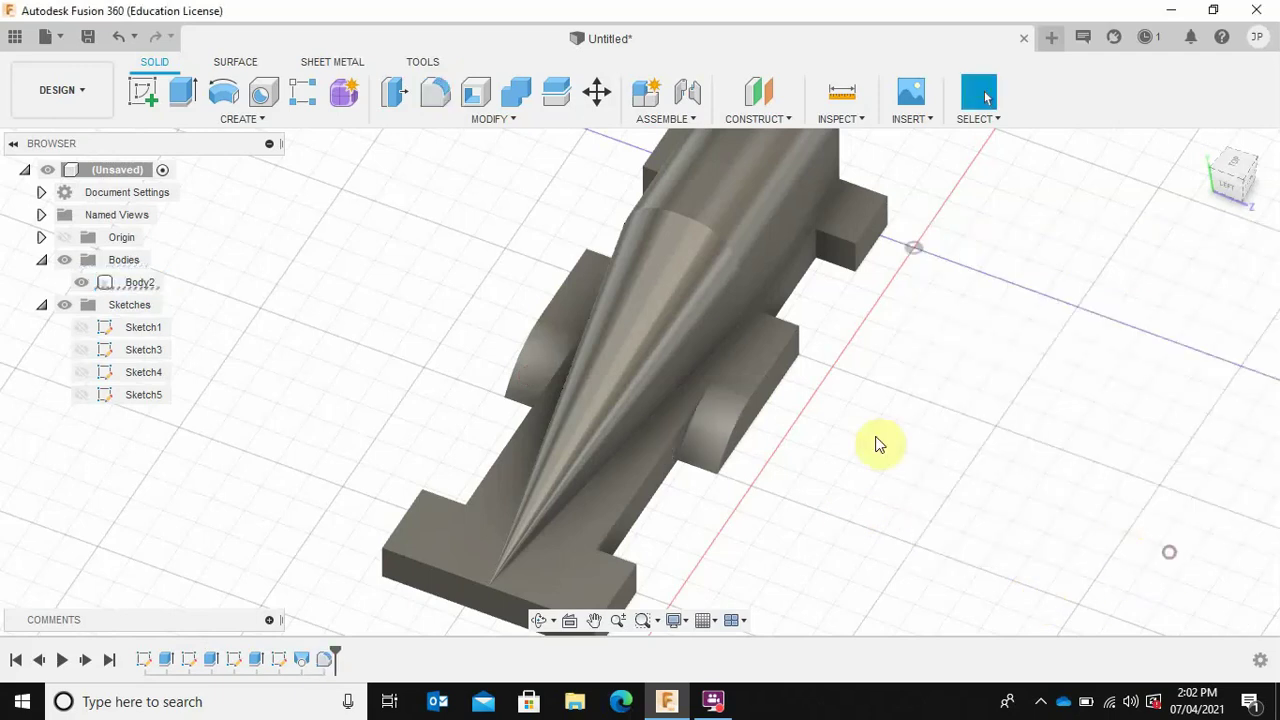
pyautogui.keyDown('shift'); pyautogui.moveTo(986, 380); pyautogui.dragTo(437, 243, button='middle'); pyautogui.keyUp('shift')
pyautogui.click(437, 243)
pyautogui.click(435, 92)
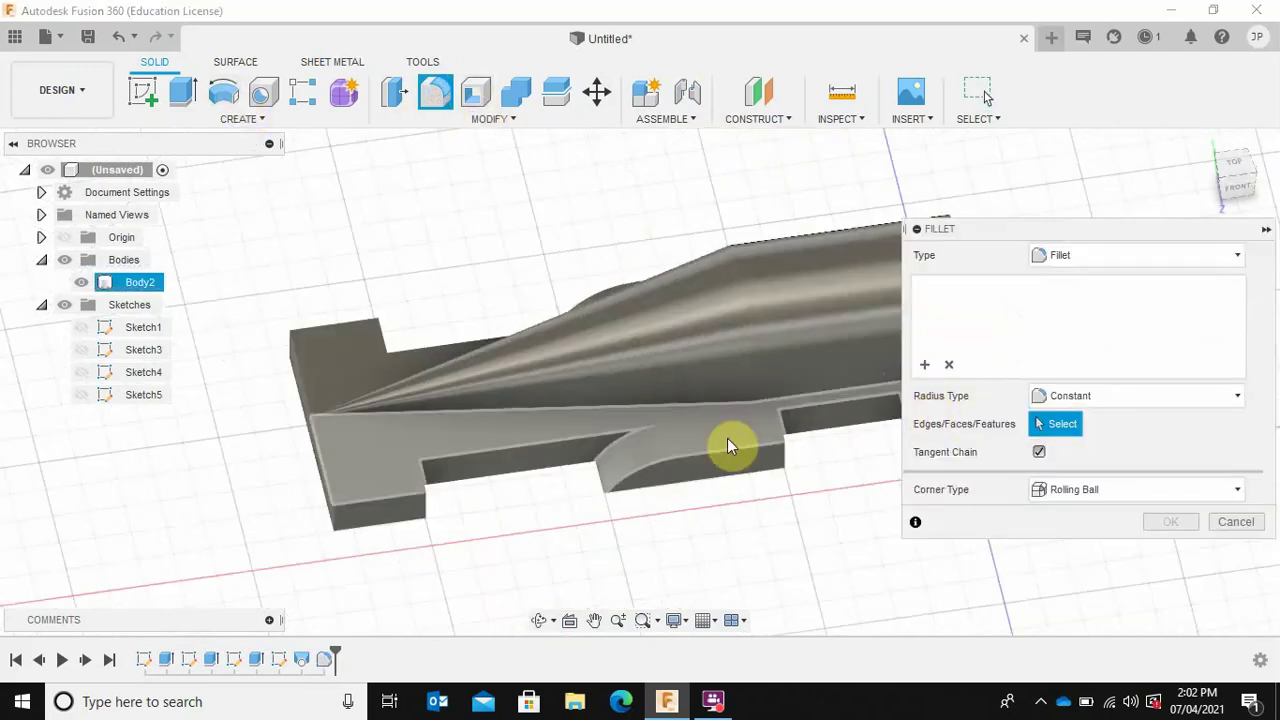
pyautogui.keyDown('shift'); pyautogui.moveTo(730, 391); pyautogui.dragTo(514, 326, button='middle'); pyautogui.keyUp('shift')
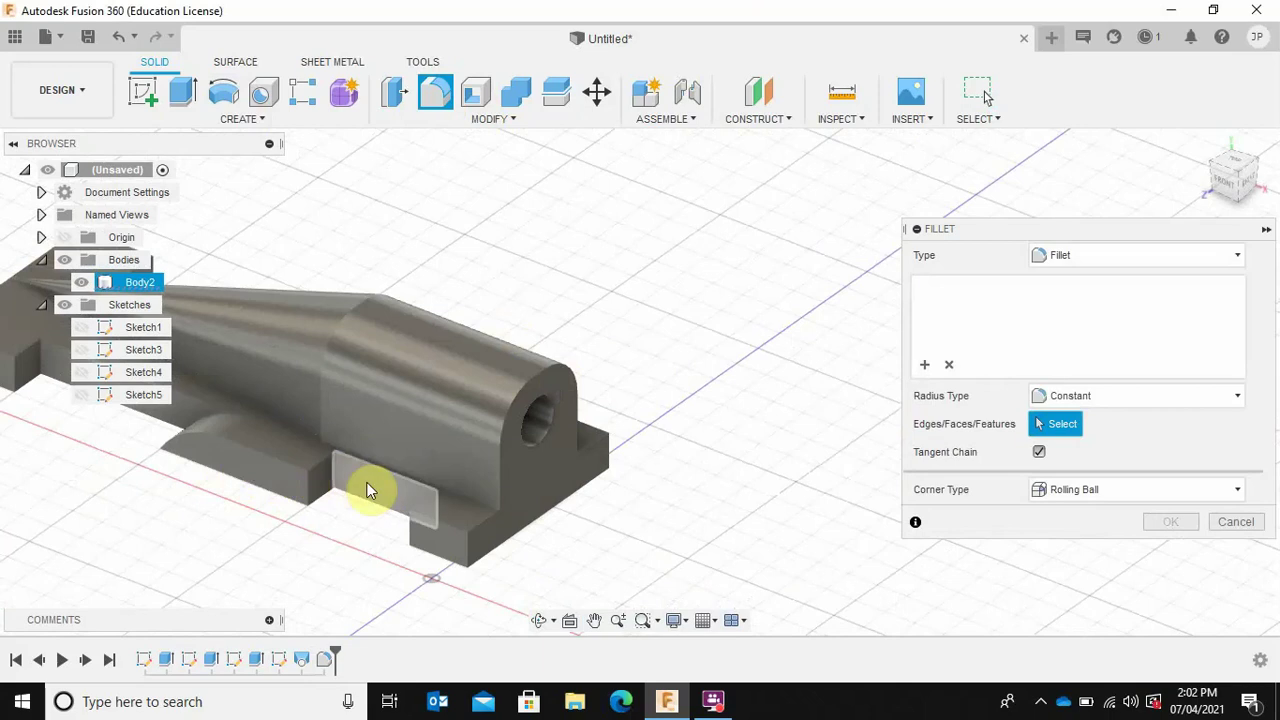
pyautogui.click(321, 488)
pyautogui.moveTo(321, 490); pyautogui.dragTo(322, 500)
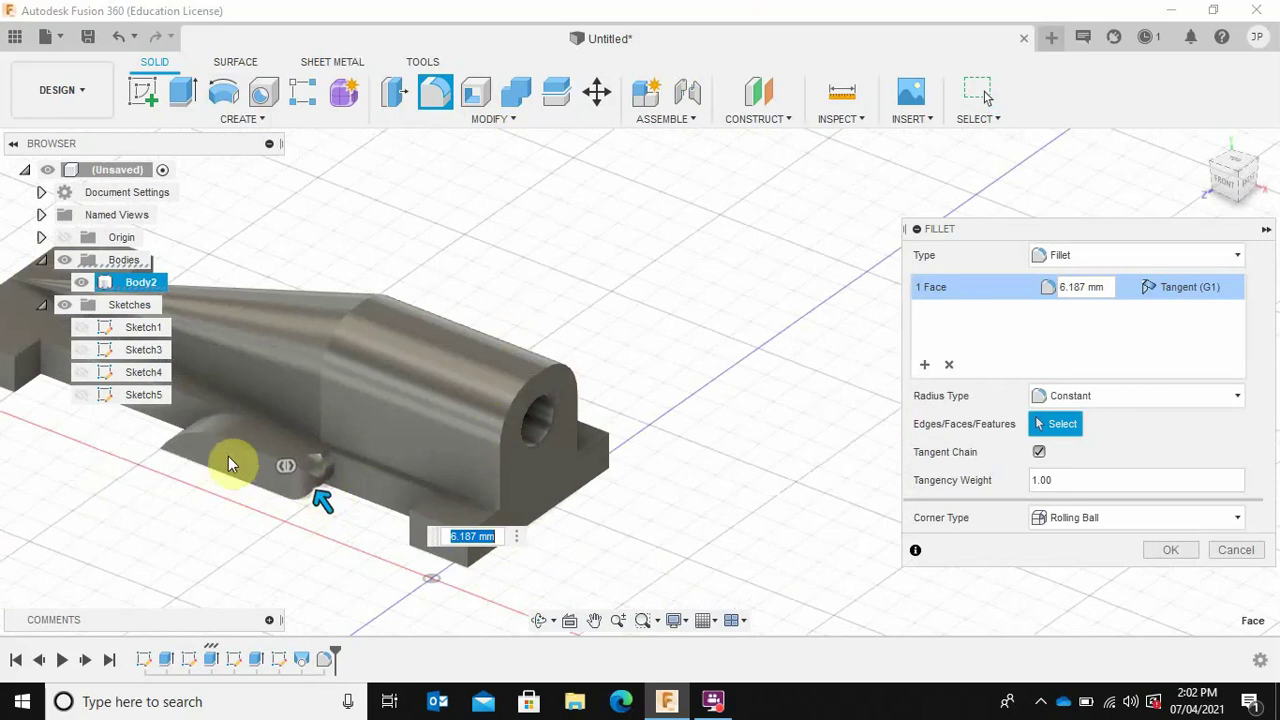
pyautogui.keyDown('shift'); pyautogui.moveTo(248, 465); pyautogui.dragTo(199, 340, button='middle'); pyautogui.keyUp('shift')
pyautogui.keyDown('shift'); pyautogui.moveTo(149, 471); pyautogui.dragTo(300, 569, button='middle'); pyautogui.keyUp('shift')
pyautogui.keyDown('shift'); pyautogui.moveTo(309, 449); pyautogui.dragTo(395, 450, button='middle'); pyautogui.keyUp('shift')
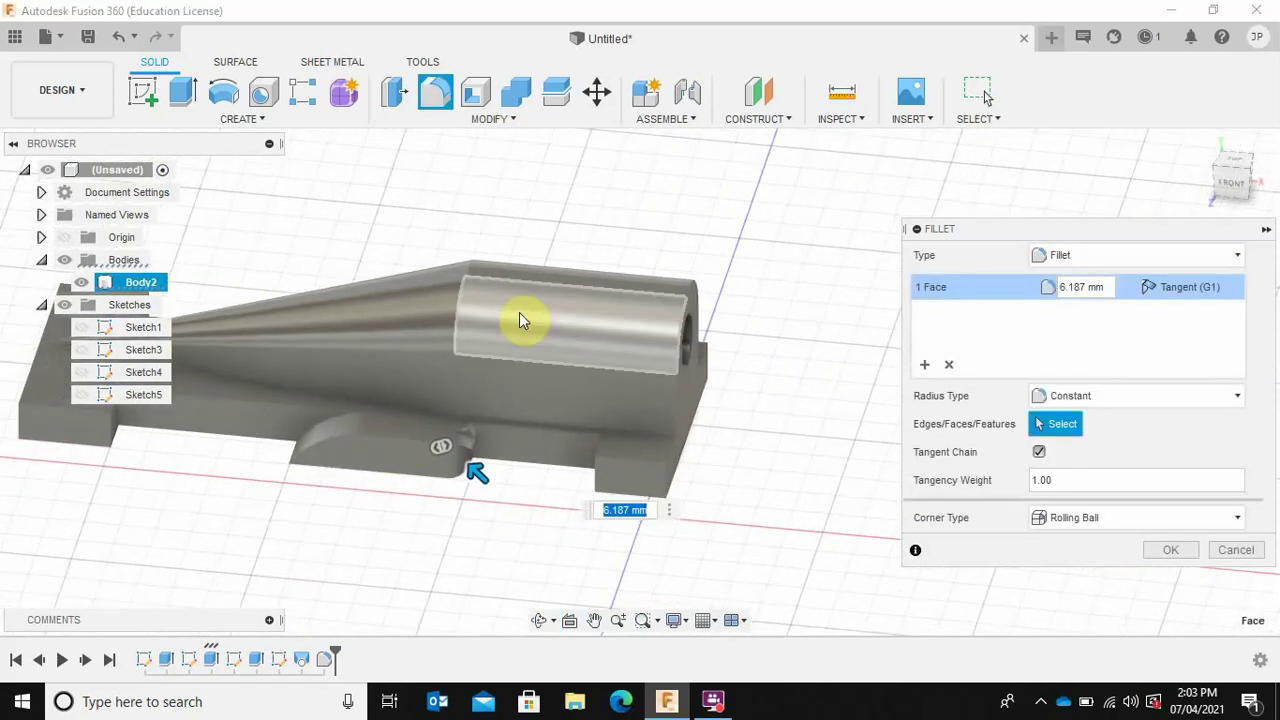
pyautogui.click(1233, 550)
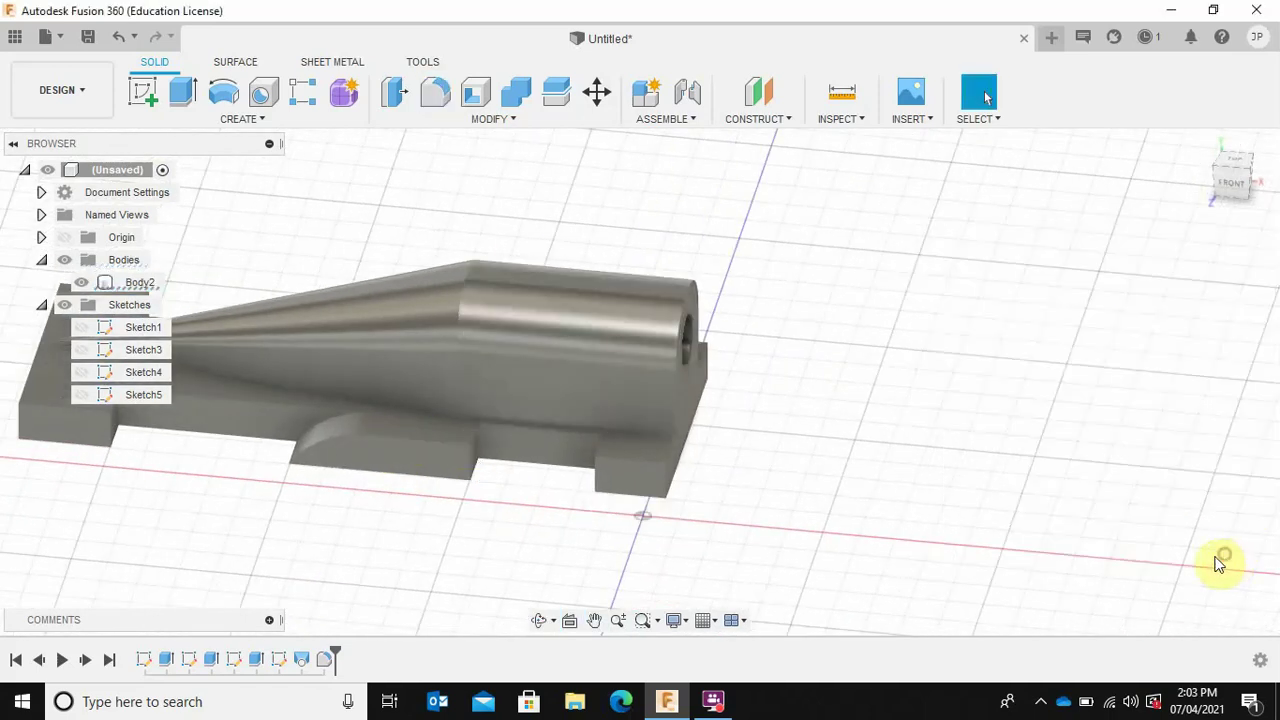
# Chamfer the car body's underside edge by about 10.3 mm
pyautogui.click(488, 122)
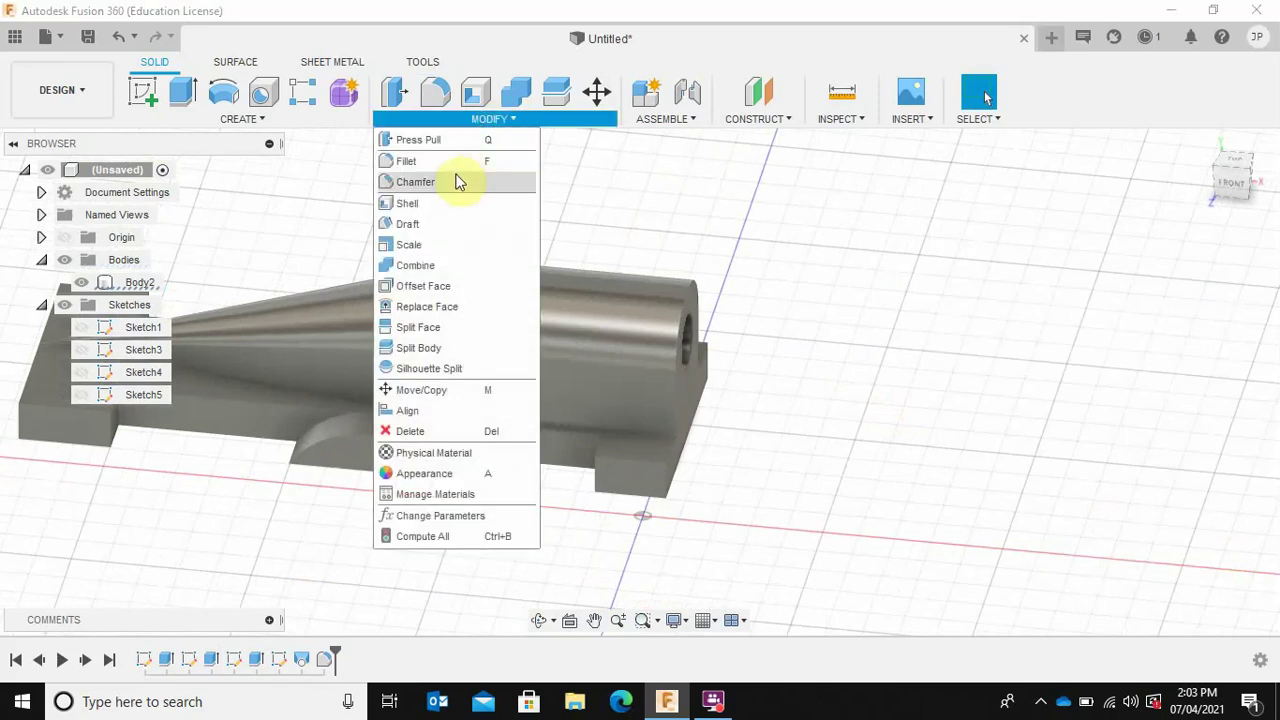
pyautogui.click(412, 182)
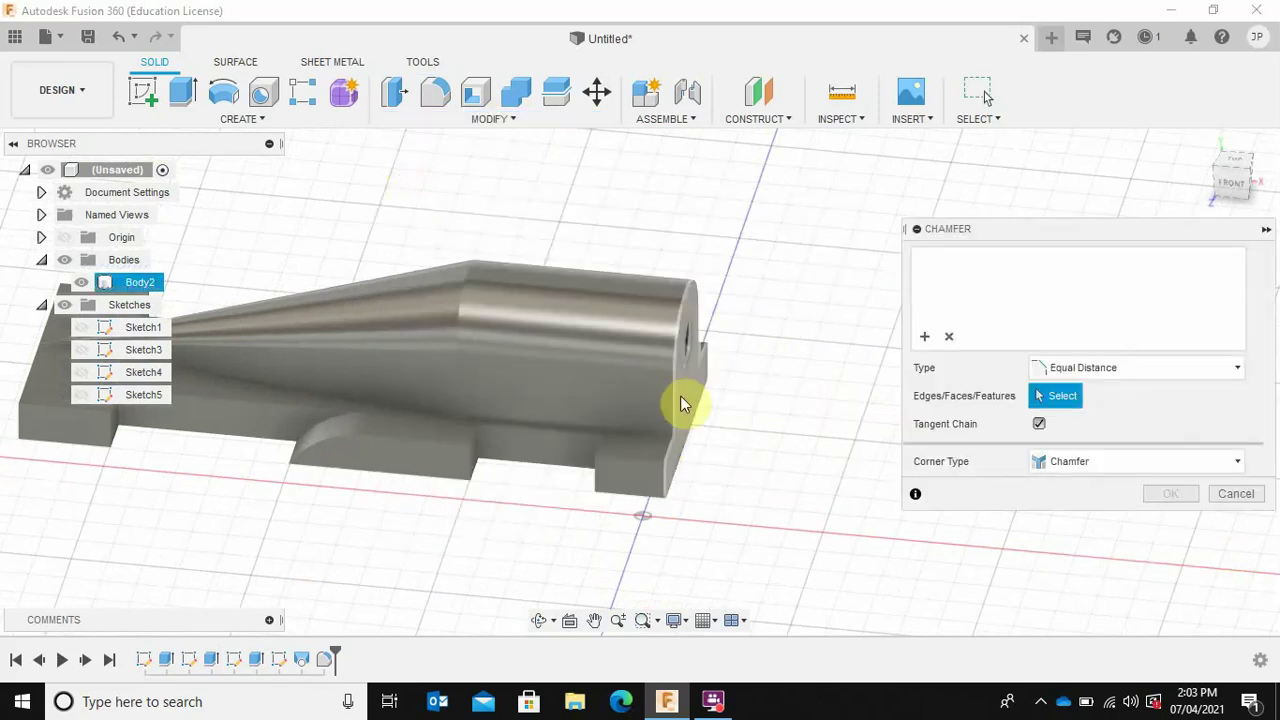
pyautogui.click(476, 457)
pyautogui.moveTo(476, 457); pyautogui.dragTo(460, 447)
pyautogui.click(1150, 497)
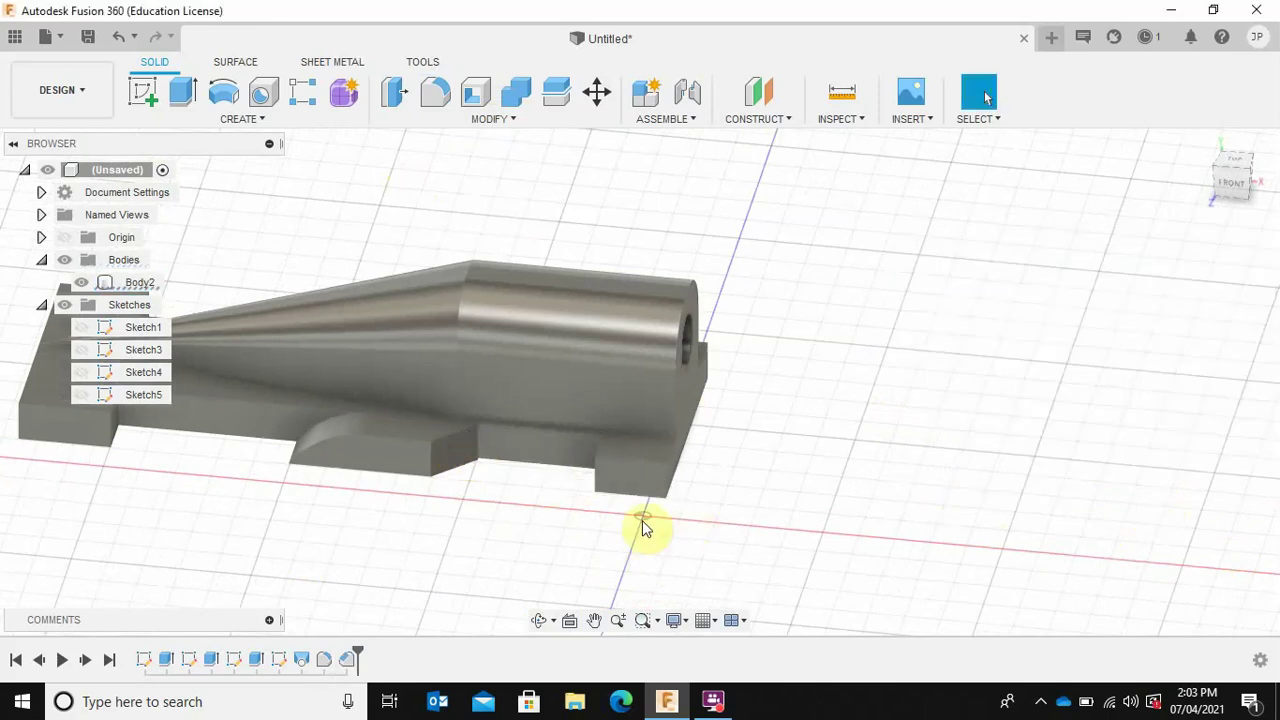
pyautogui.keyDown('shift'); pyautogui.moveTo(569, 531); pyautogui.dragTo(648, 448, button='middle'); pyautogui.keyUp('shift')
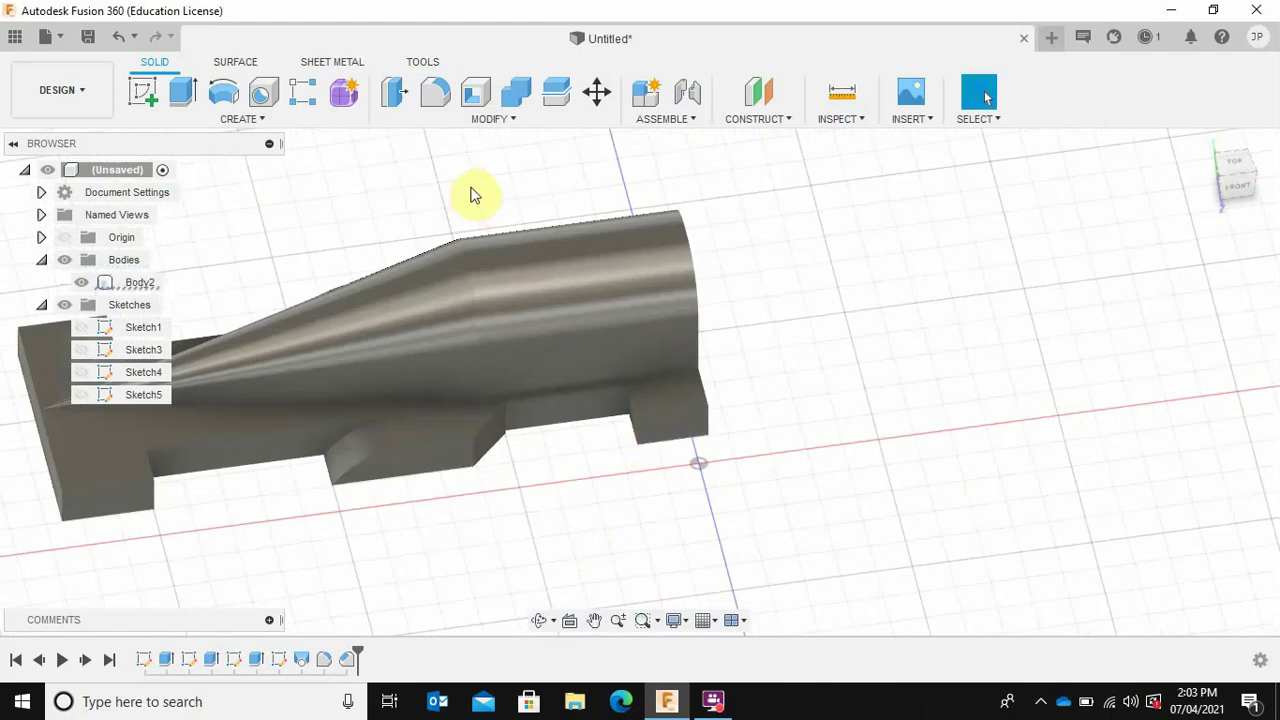
# Bevel the small rear block's end face with a 3.569 mm chamfer
pyautogui.click(489, 120)
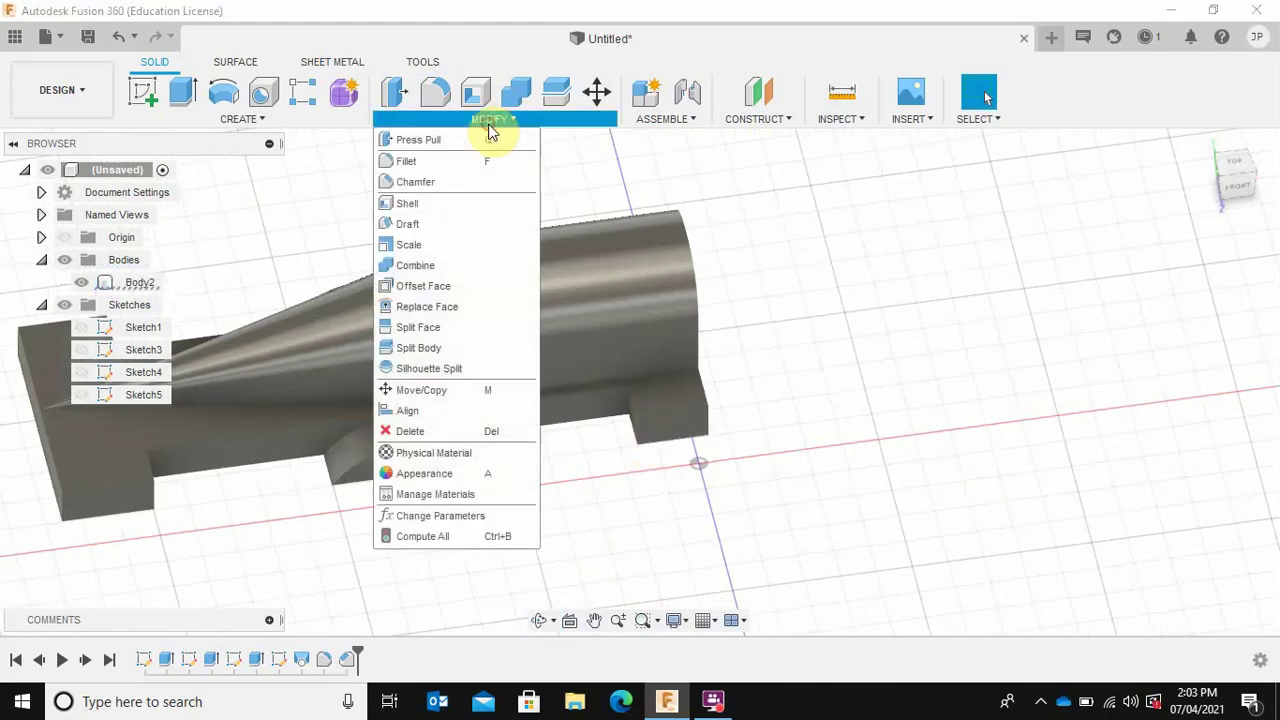
pyautogui.click(415, 182)
pyautogui.click(653, 425)
pyautogui.moveTo(673, 450); pyautogui.dragTo(669, 443)
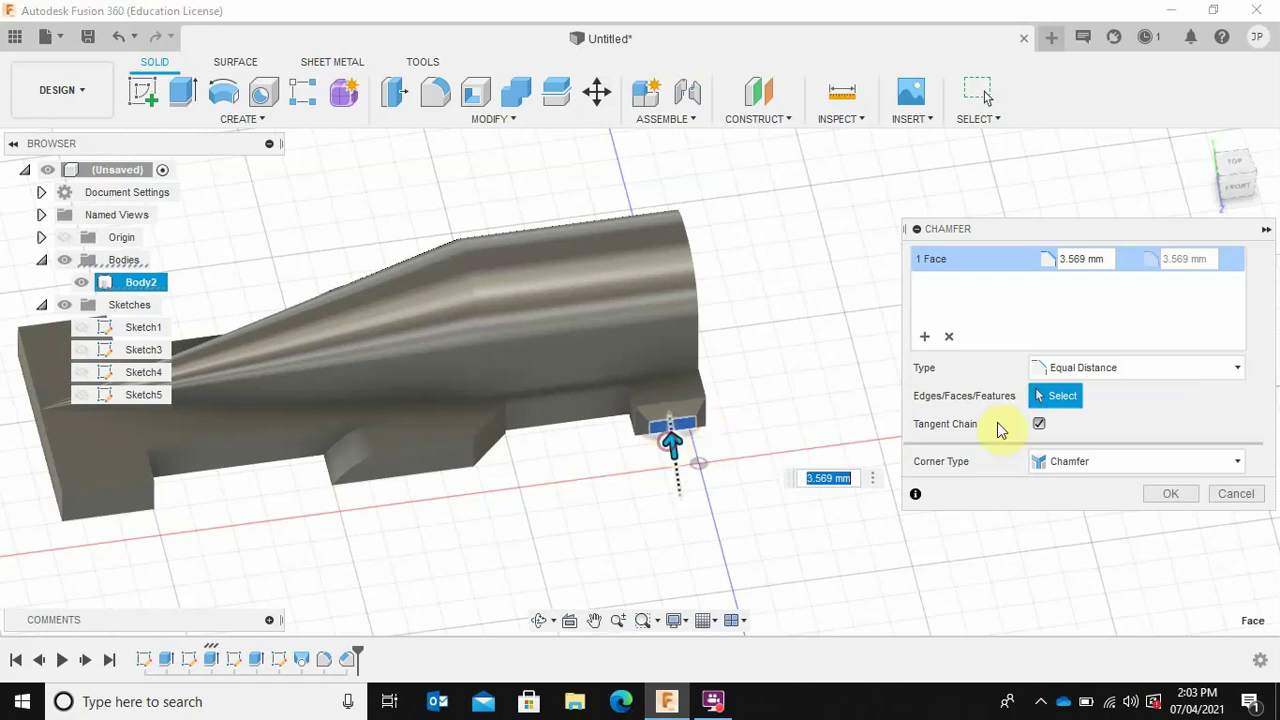
pyautogui.click(1174, 494)
pyautogui.keyDown('shift'); pyautogui.moveTo(766, 410); pyautogui.dragTo(780, 386, button='middle'); pyautogui.keyUp('shift')
pyautogui.moveTo(327, 331); pyautogui.dragTo(657, 345, button='middle')
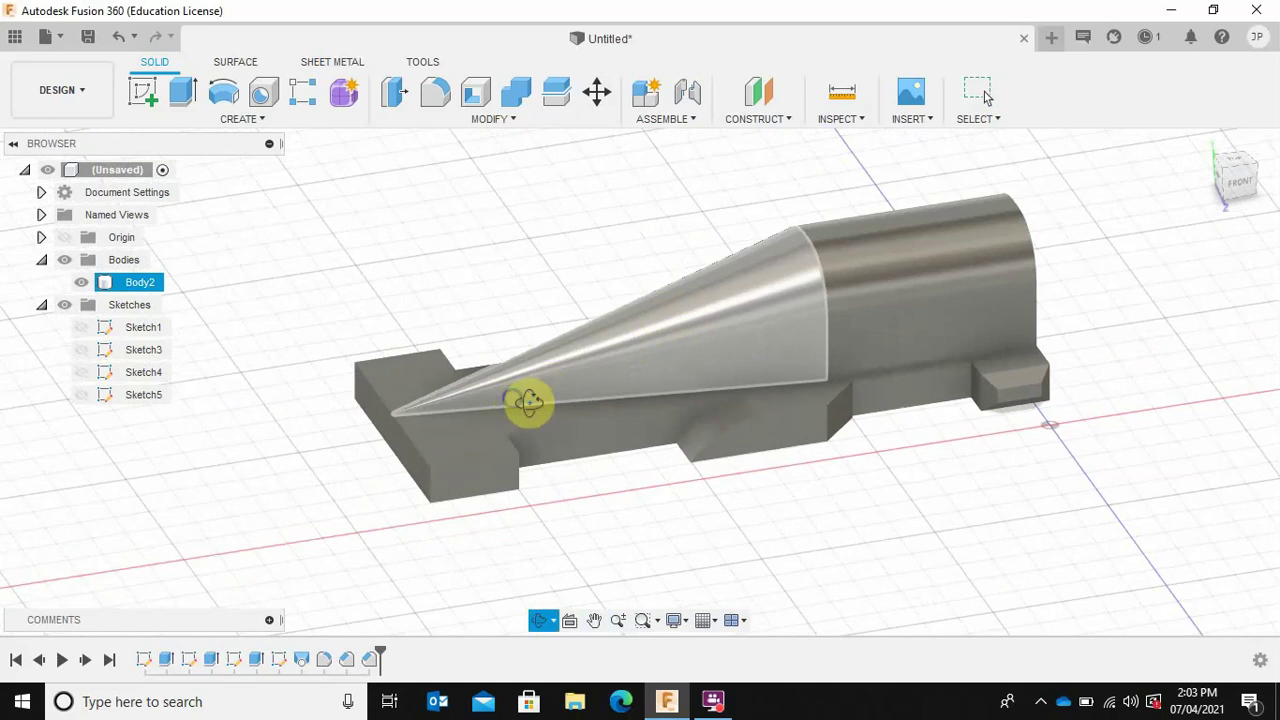
# Sketch a diagonal line on the top face from the plate's edge to the nose tip
pyautogui.keyDown('shift'); pyautogui.moveTo(551, 409); pyautogui.dragTo(670, 256, button='middle'); pyautogui.keyUp('shift')
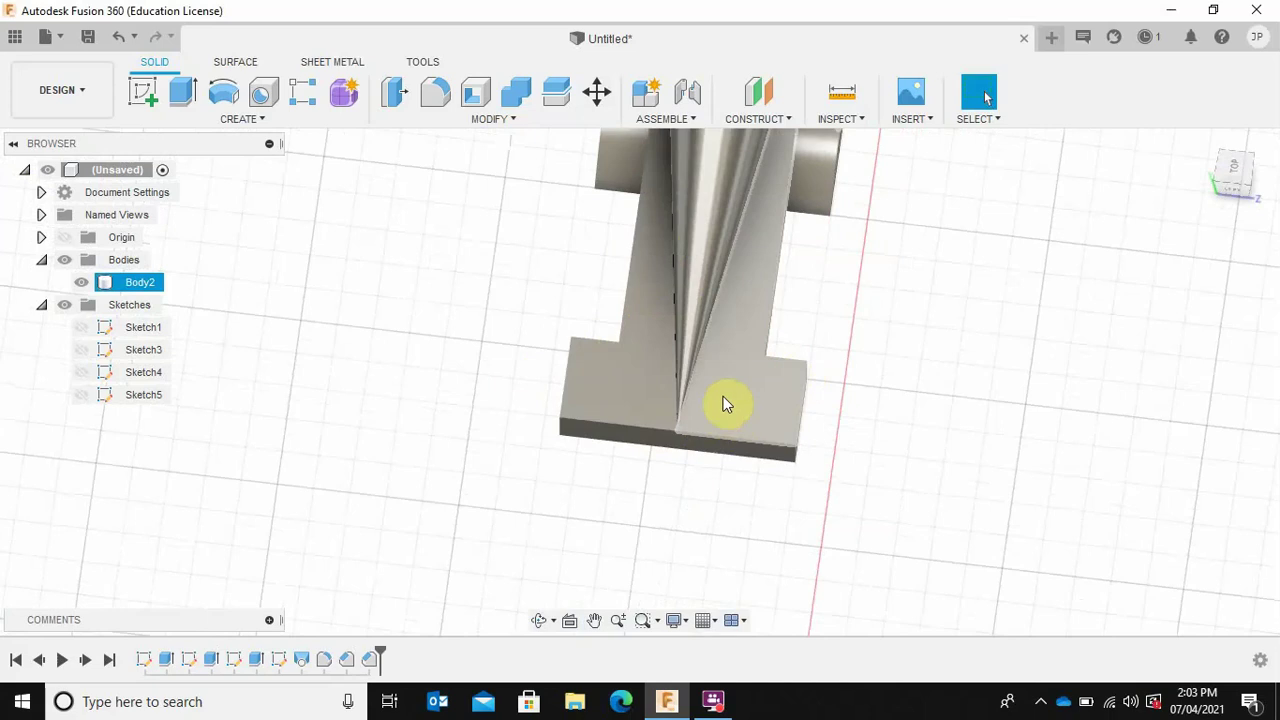
pyautogui.scroll(4, 726, 397)
pyautogui.keyDown('shift'); pyautogui.moveTo(718, 366); pyautogui.dragTo(795, 425, button='middle'); pyautogui.keyUp('shift')
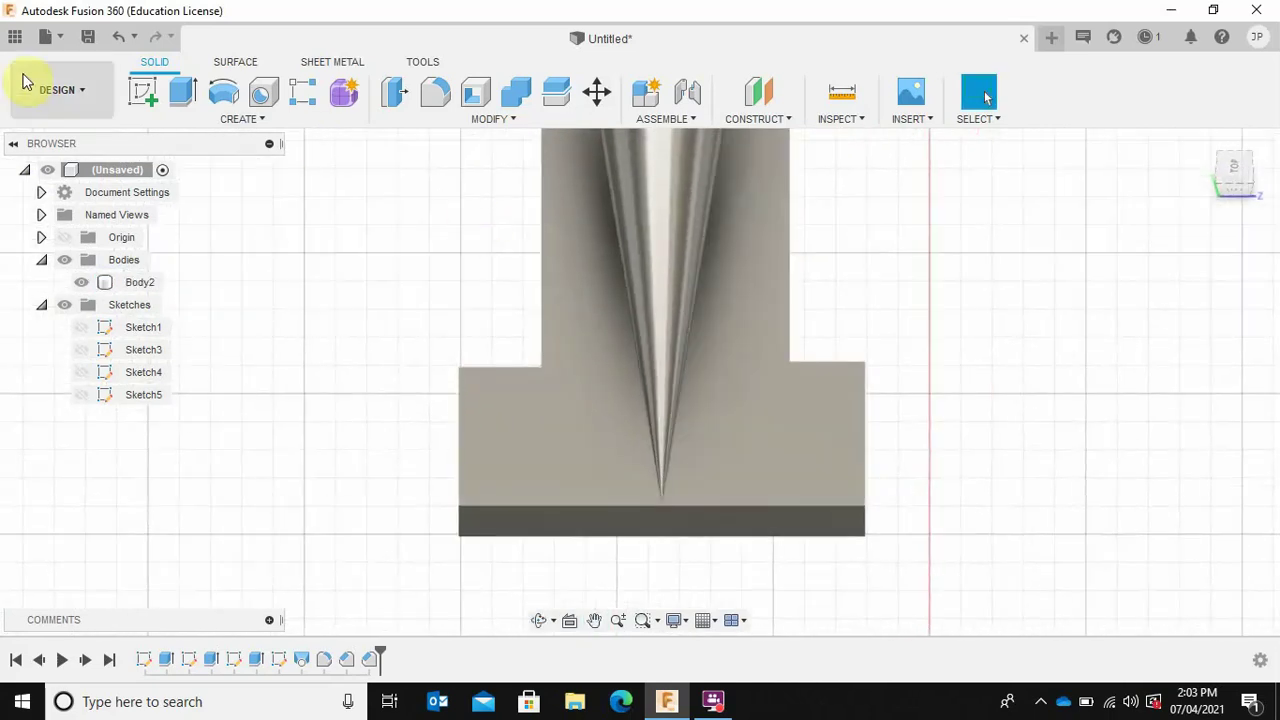
pyautogui.click(143, 91)
pyautogui.click(570, 415)
pyautogui.moveTo(680, 330)
pyautogui.mouseDown(button='middle')
pyautogui.moveTo(634, 297)
pyautogui.moveTo(637, 262)
pyautogui.mouseUp(button='middle')
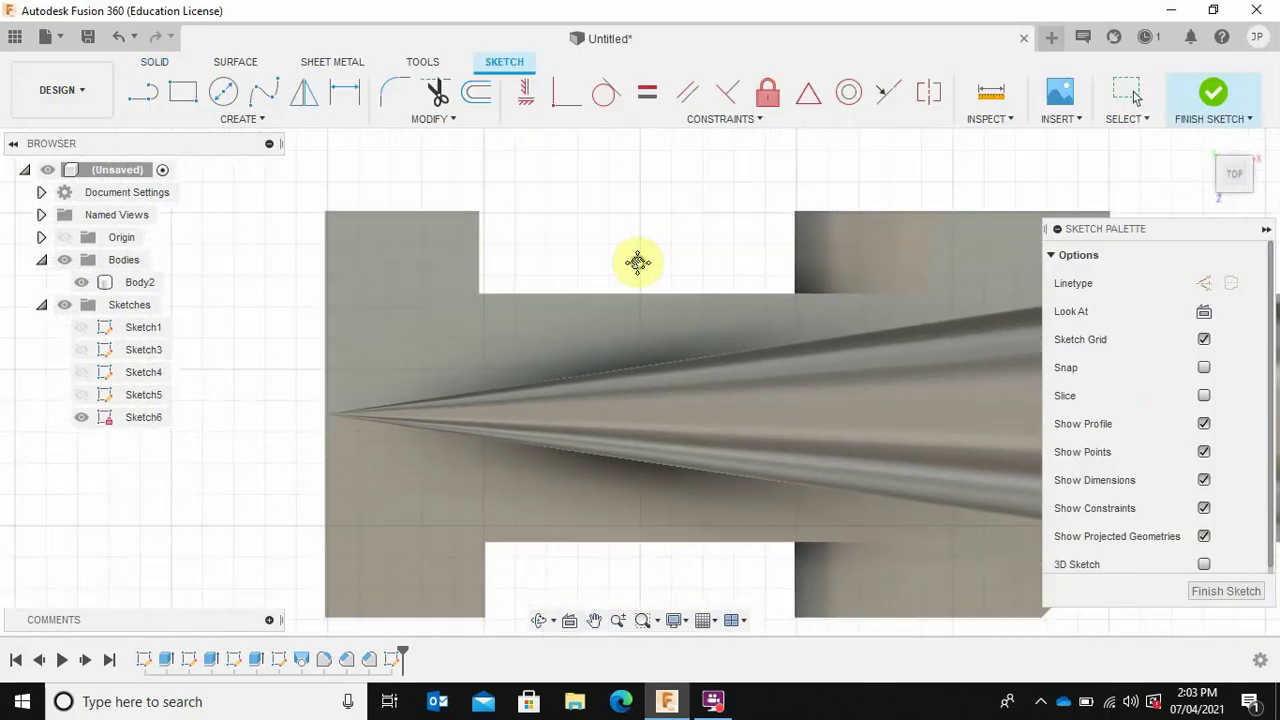
pyautogui.click(143, 91)
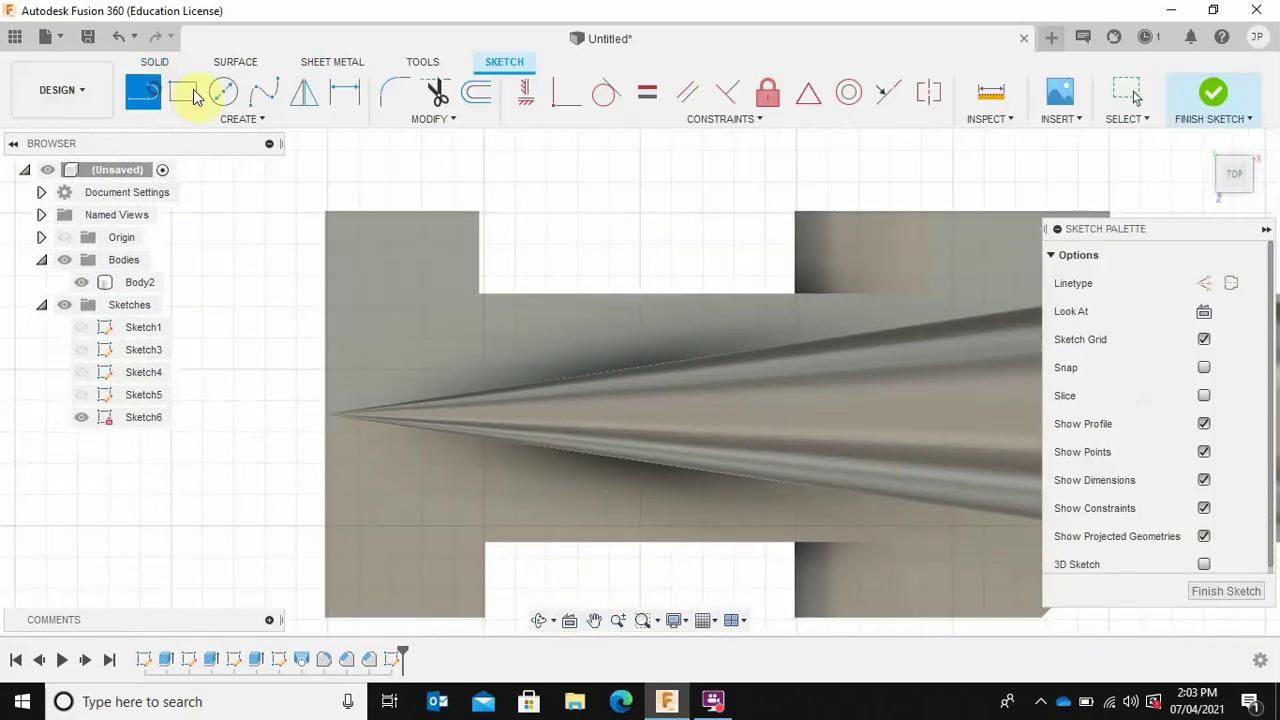
pyautogui.click(640, 295)
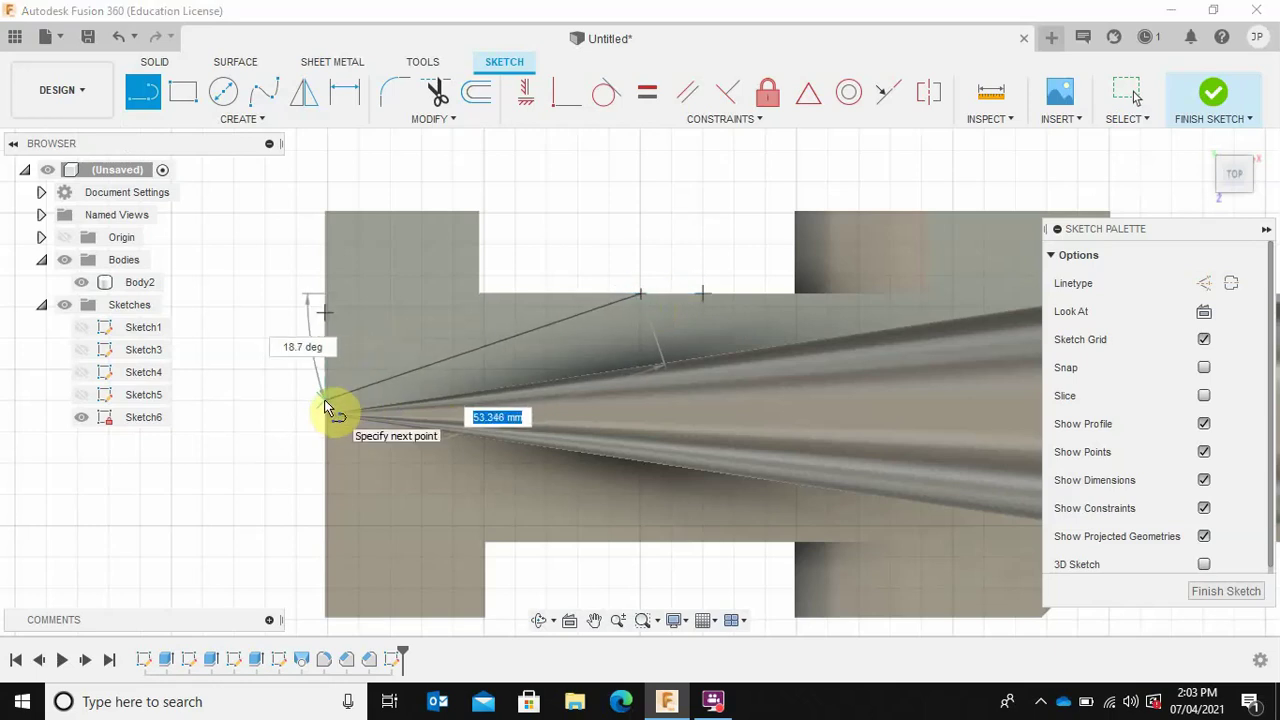
pyautogui.doubleClick(324, 401)
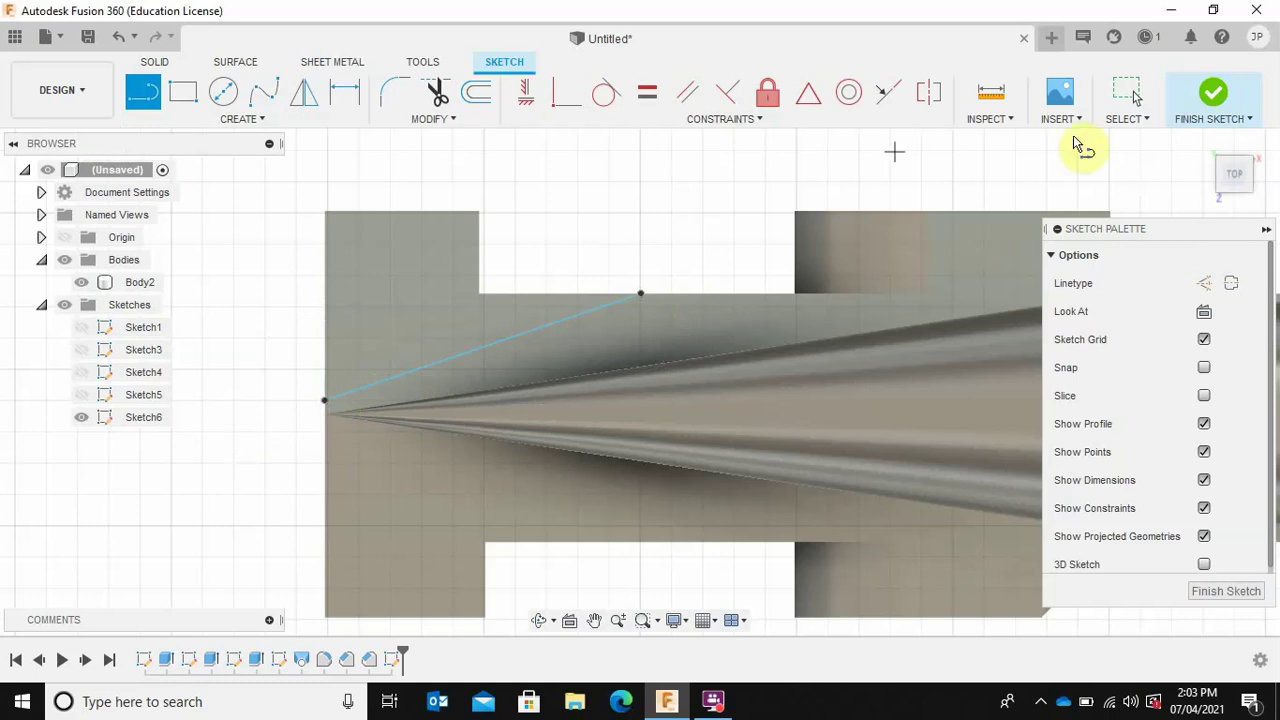
pyautogui.click(1200, 98)
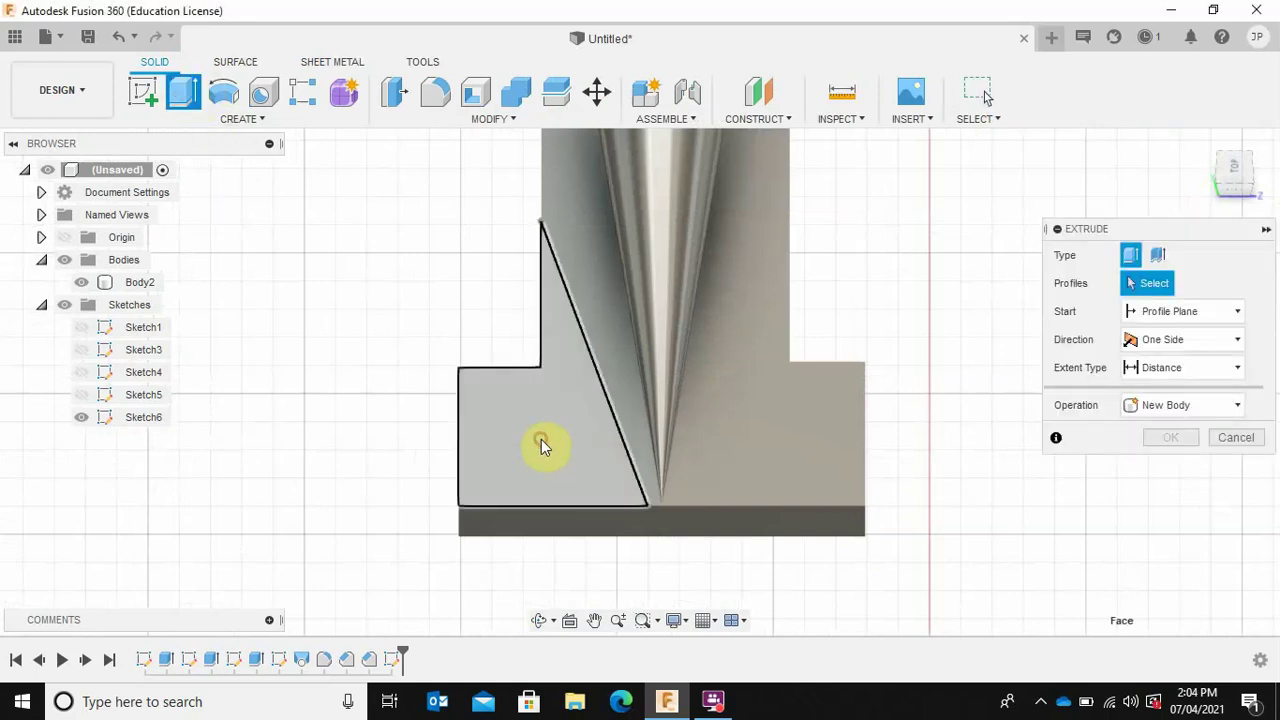
# Extrude-cut the triangular profile 23.01 mm down through the front plate
pyautogui.click(541, 439)
pyautogui.moveTo(550, 357); pyautogui.dragTo(553, 434)
pyautogui.click(1175, 522)
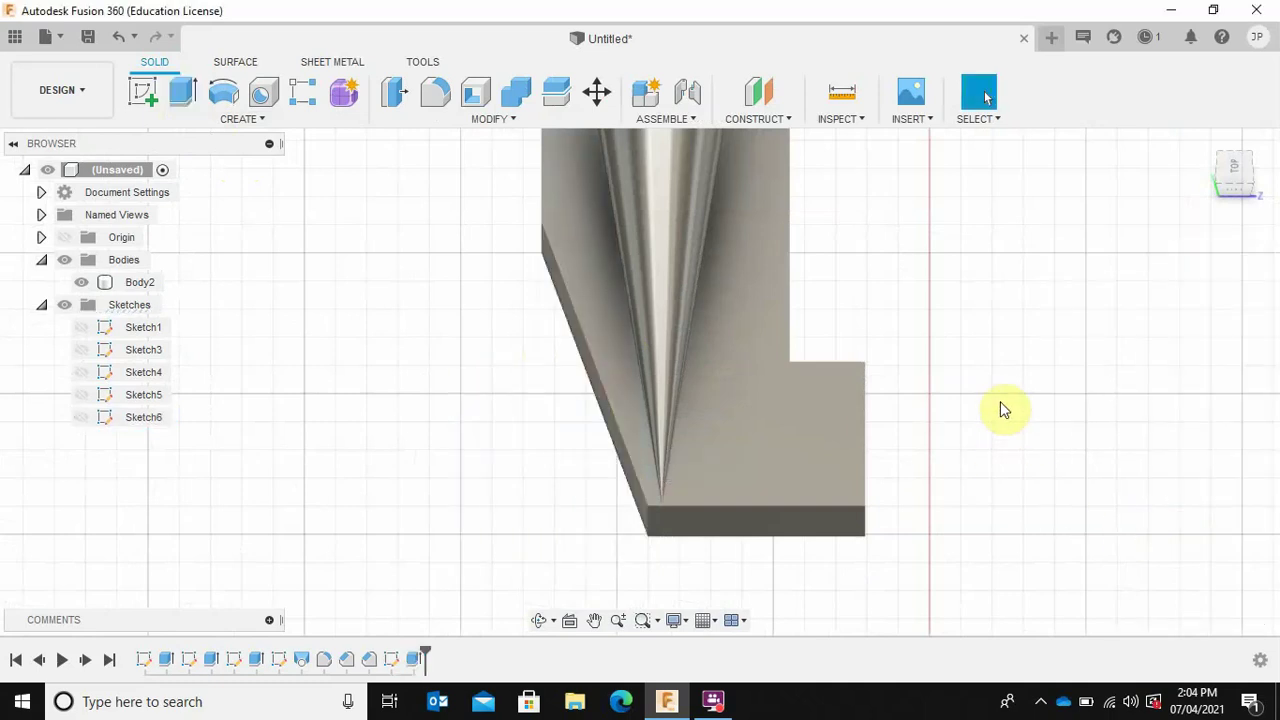
pyautogui.keyDown('shift'); pyautogui.moveTo(1000, 401); pyautogui.dragTo(592, 265, button='middle'); pyautogui.keyUp('shift')
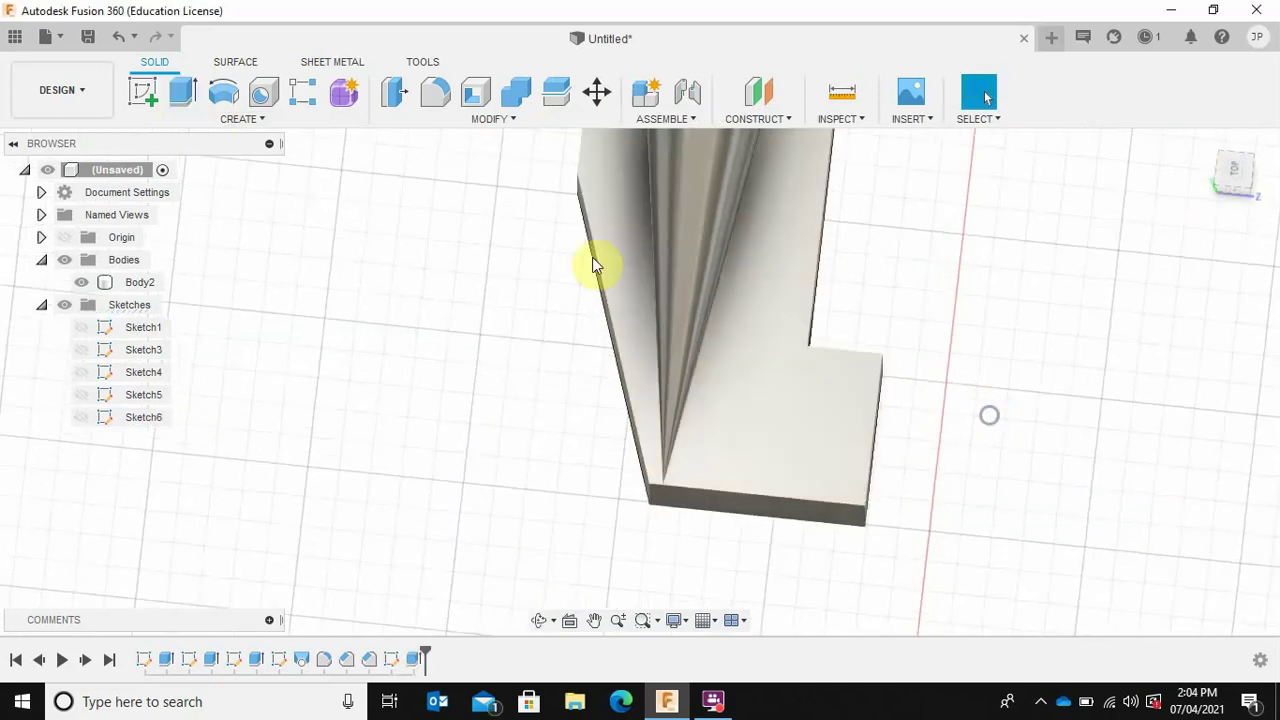
# Sketch a line on the plate's top face from the nose tip to the opposite edge
pyautogui.click(145, 97)
pyautogui.click(786, 390)
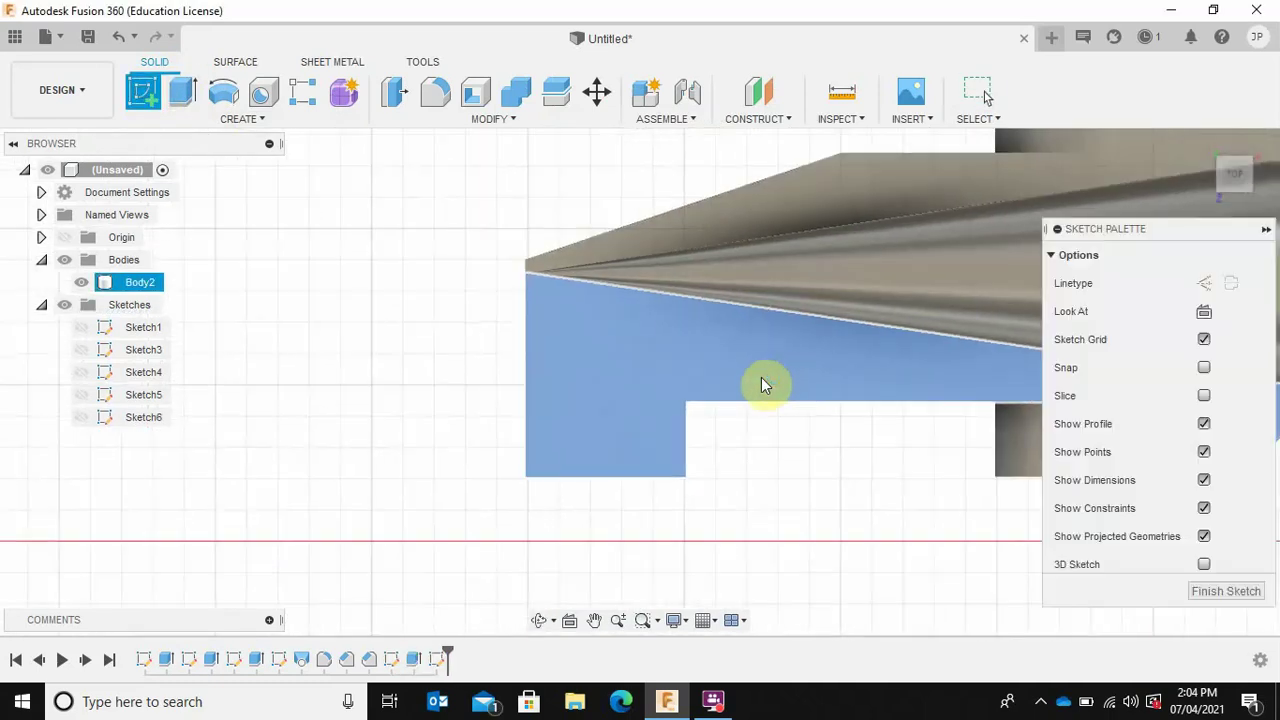
pyautogui.click(145, 97)
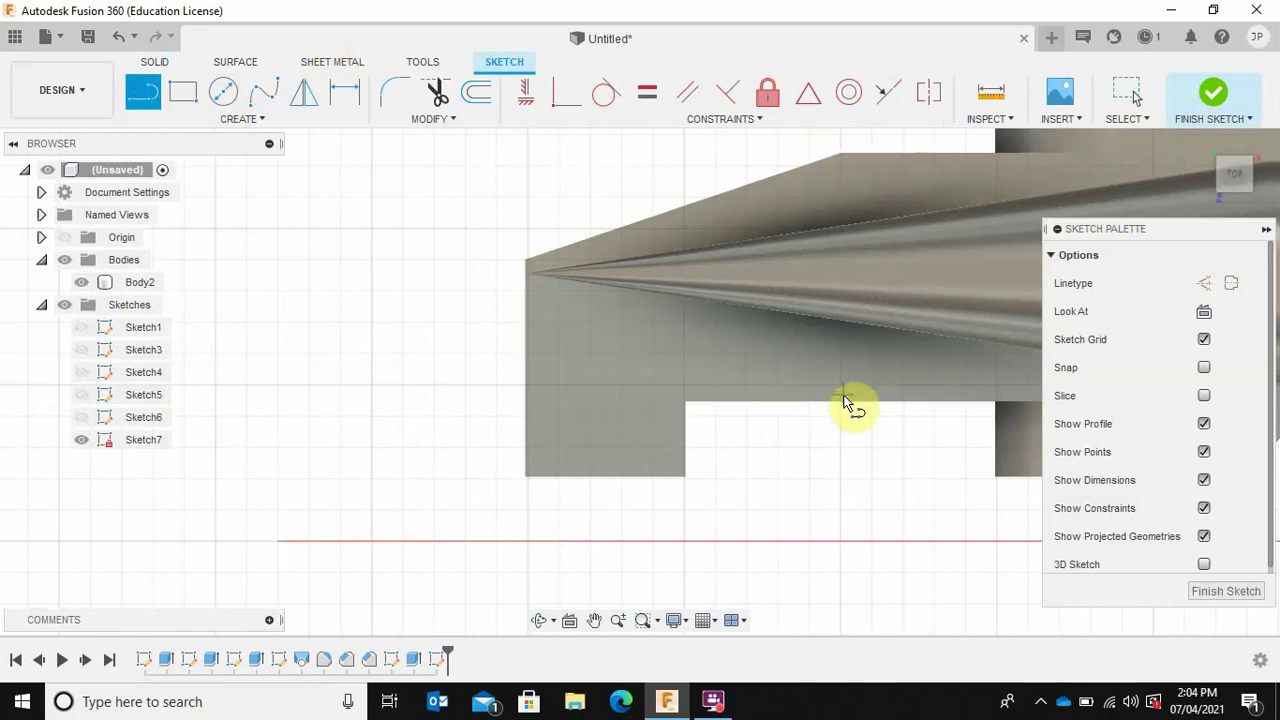
pyautogui.click(840, 403)
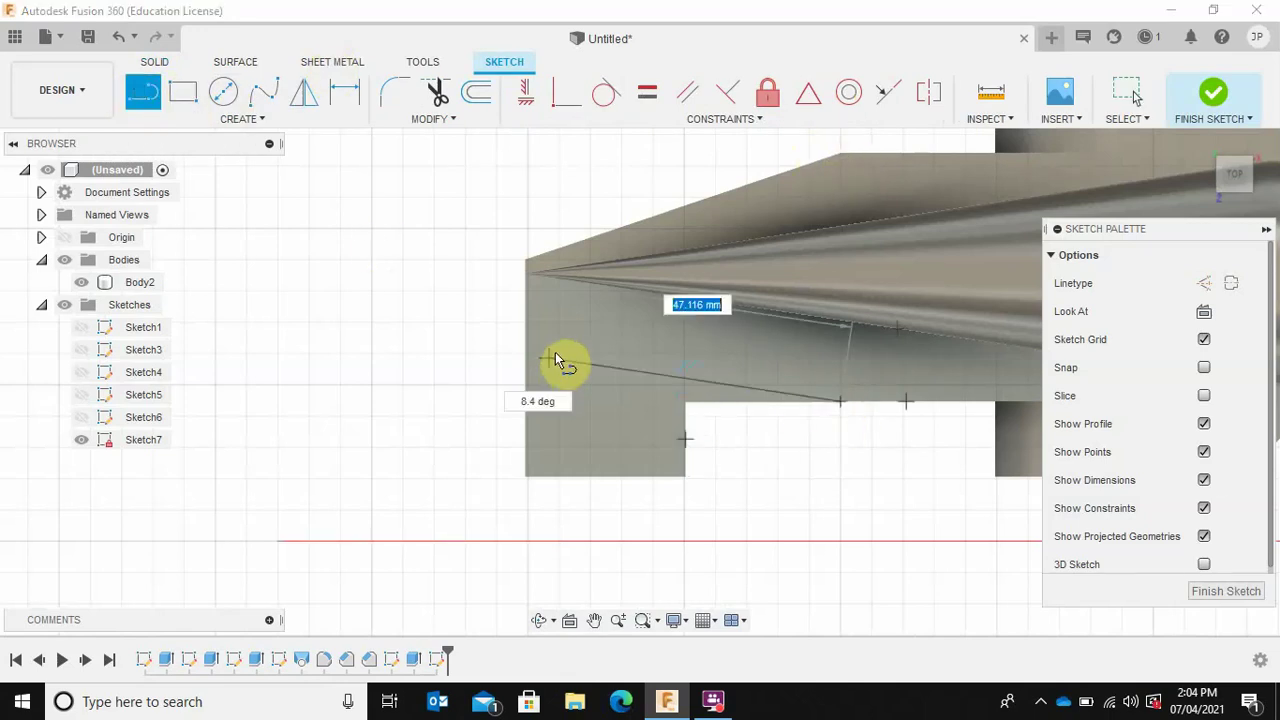
pyautogui.click(525, 290)
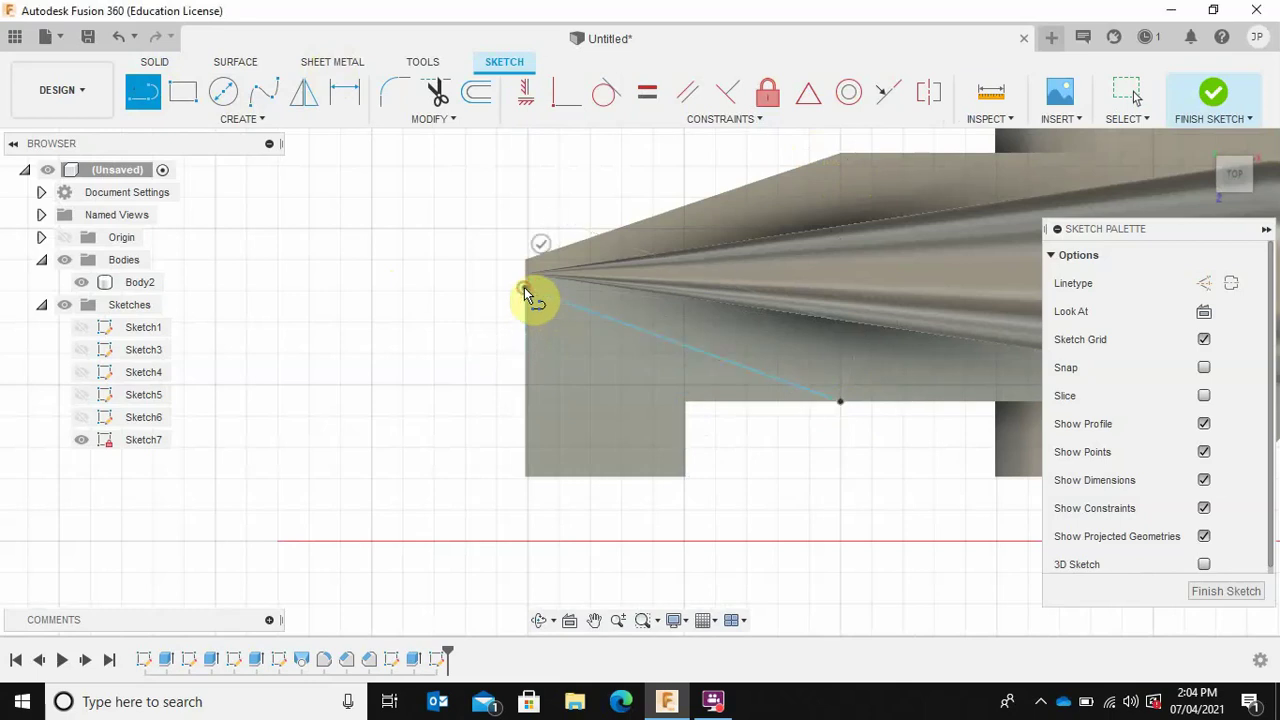
pyautogui.click(1212, 100)
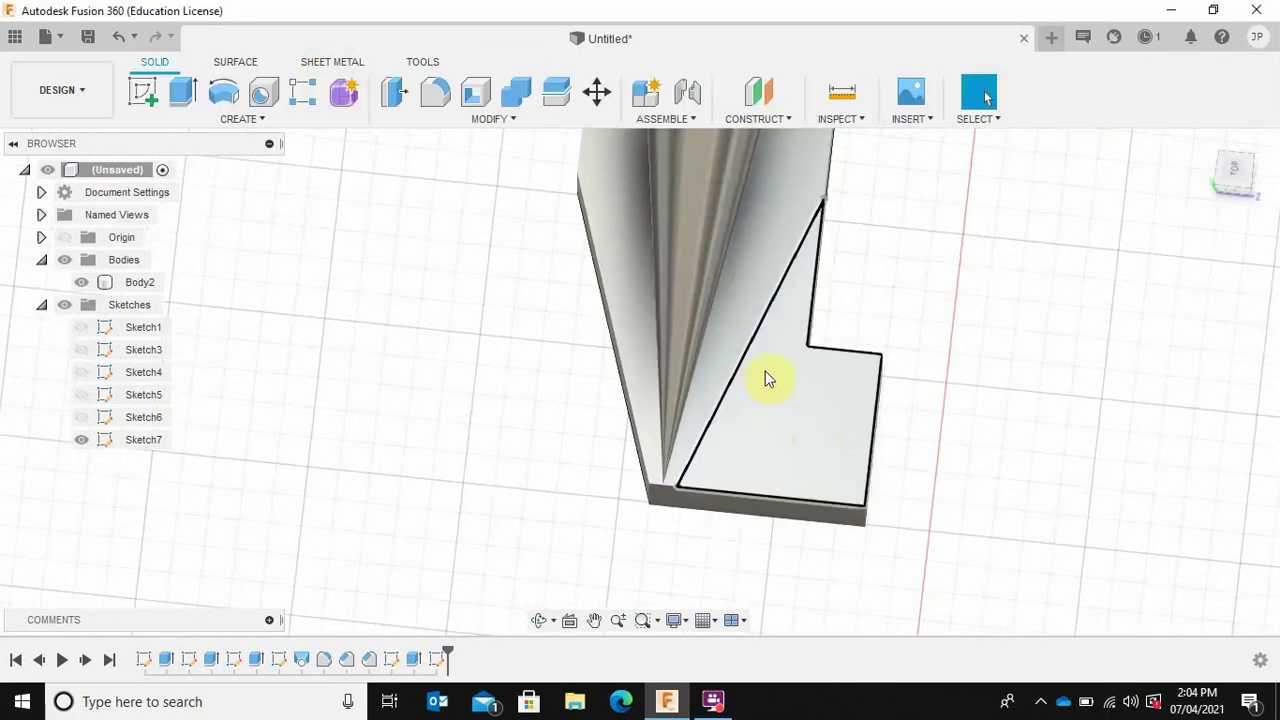
# Extrude-cut the triangular profile on that side through the plate, tapering the base to a point
pyautogui.click(192, 103)
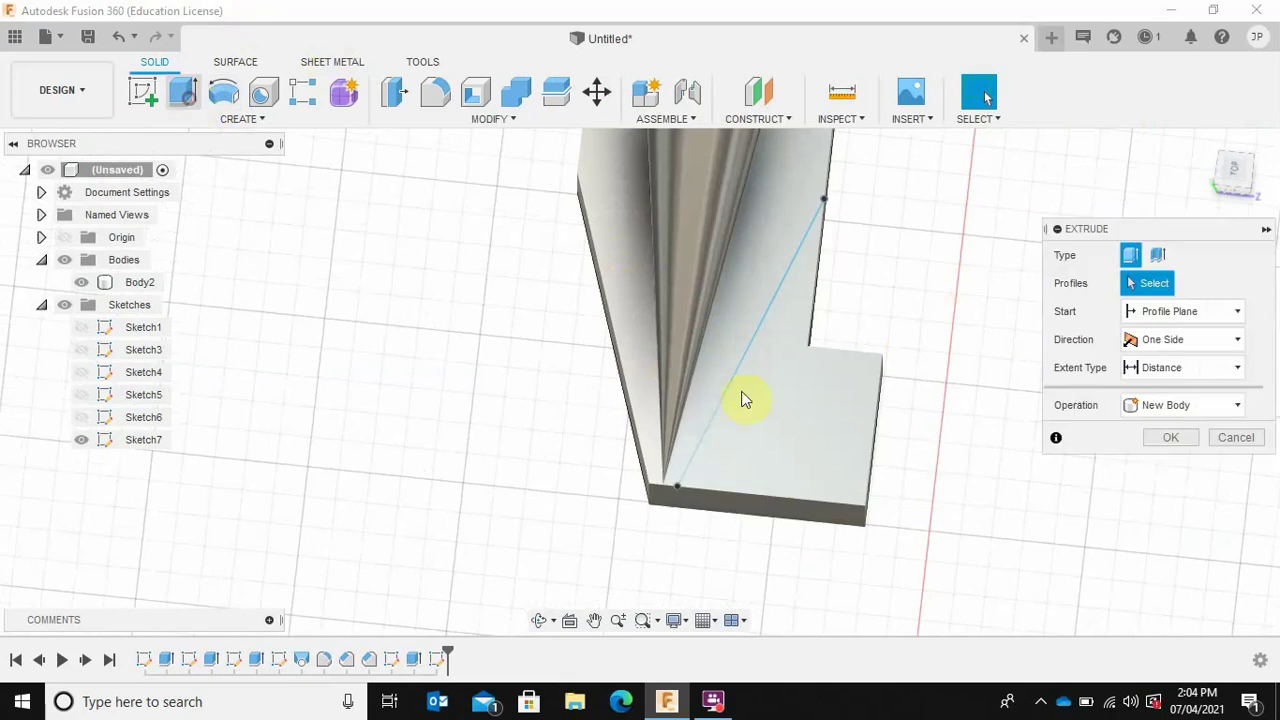
pyautogui.click(803, 424)
pyautogui.moveTo(788, 343); pyautogui.dragTo(789, 424)
pyautogui.click(1165, 521)
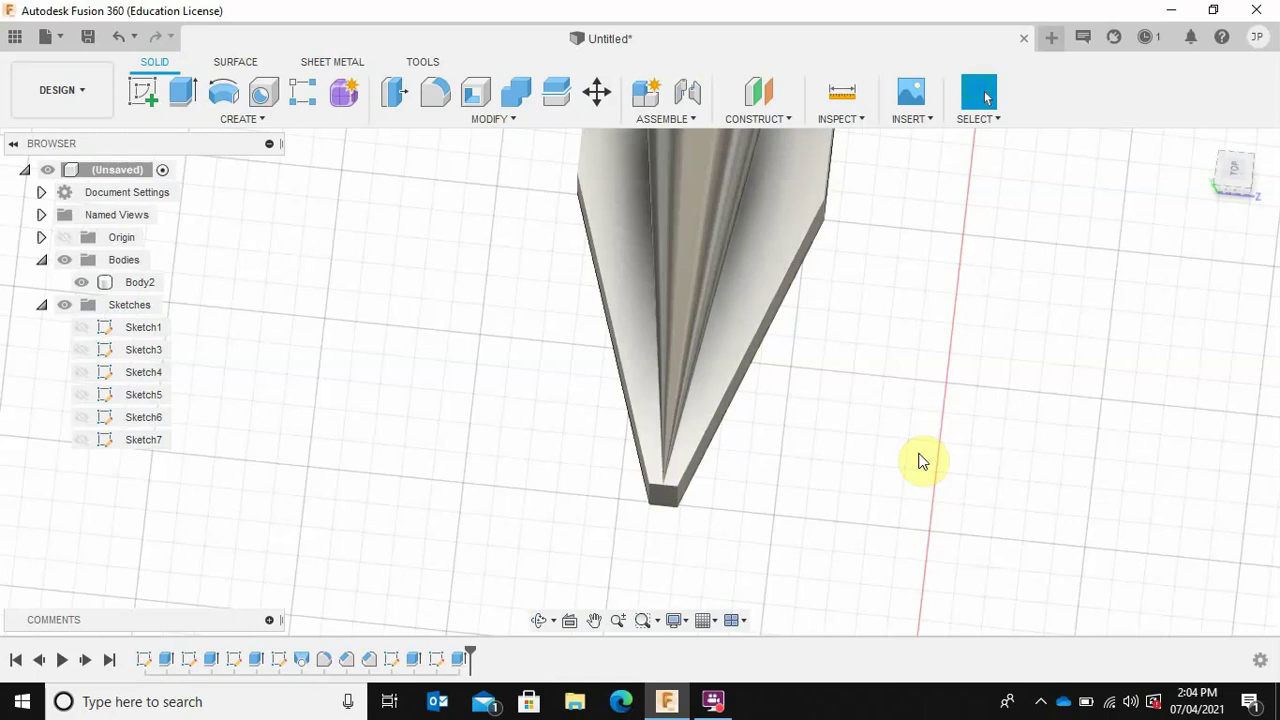
pyautogui.keyDown('shift'); pyautogui.moveTo(934, 480); pyautogui.dragTo(976, 402, button='middle'); pyautogui.keyUp('shift')
pyautogui.moveTo(434, 526); pyautogui.dragTo(448, 486, button='middle')
pyautogui.keyDown('shift'); pyautogui.moveTo(688, 474); pyautogui.dragTo(651, 471, button='middle'); pyautogui.keyUp('shift')
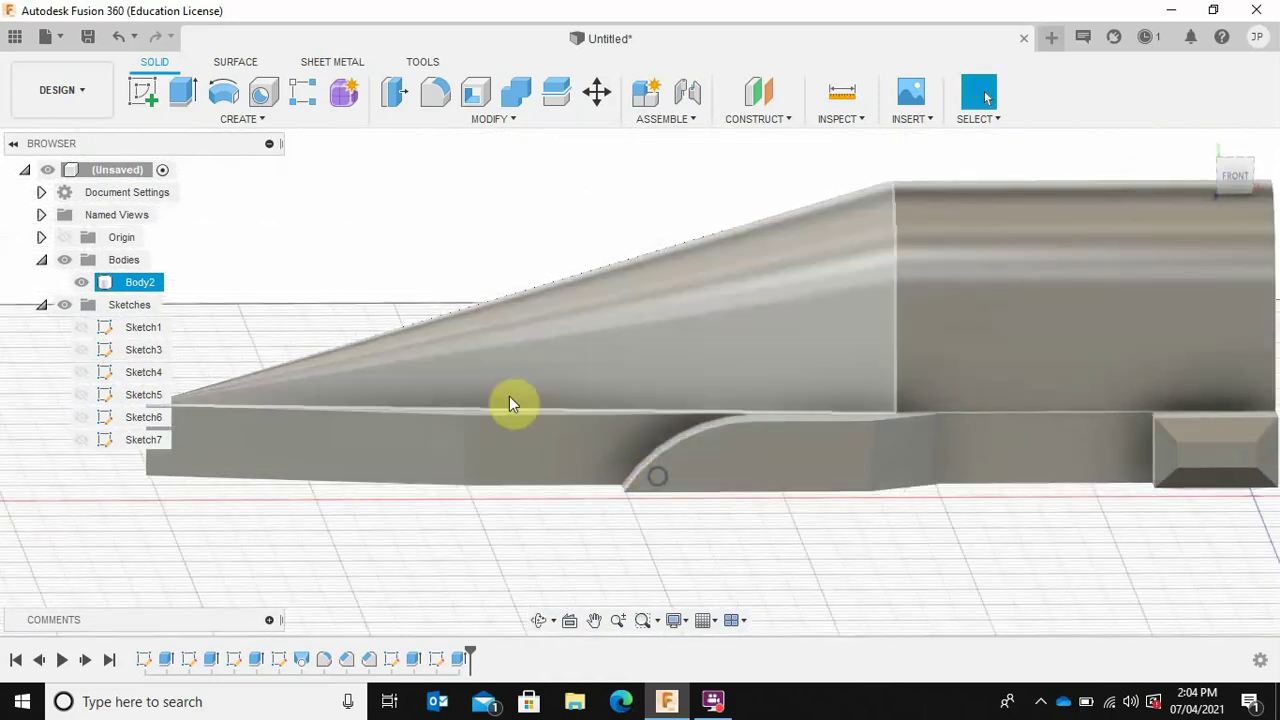
# Start a new sketch on the side-on front plane near the car's nose
pyautogui.moveTo(391, 389); pyautogui.dragTo(848, 406, button='middle')
pyautogui.click(685, 495)
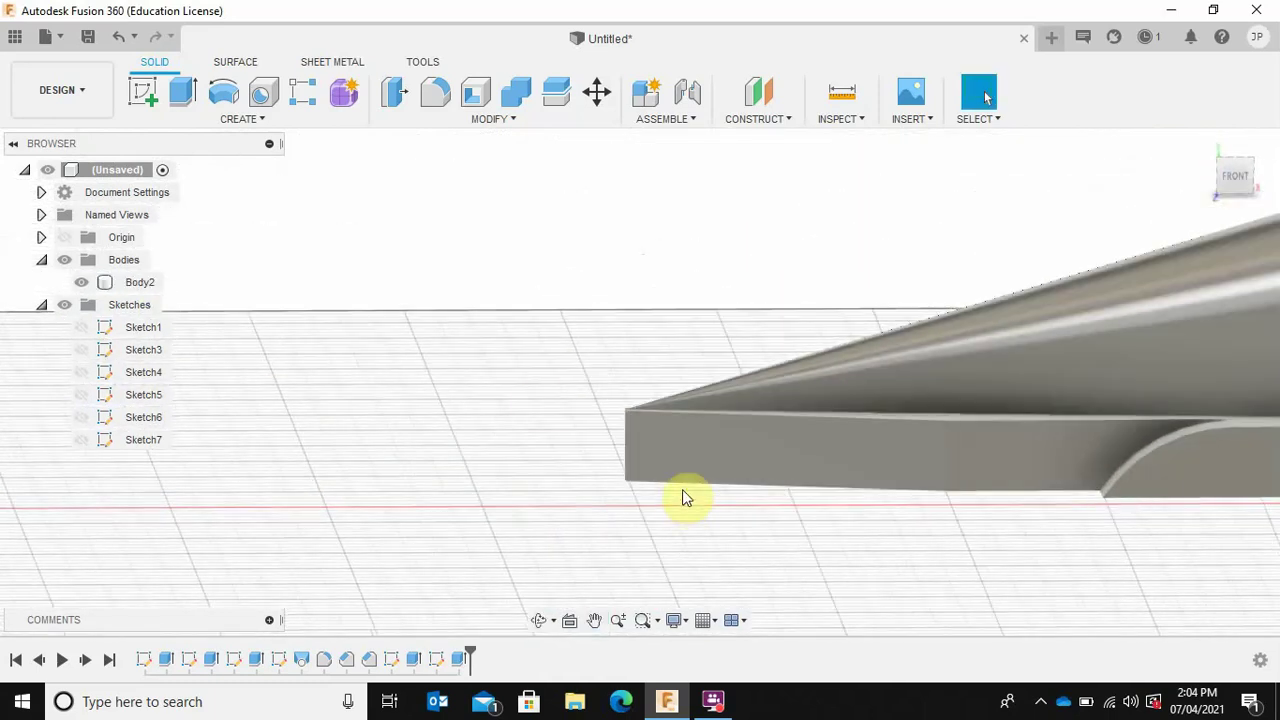
pyautogui.click(143, 91)
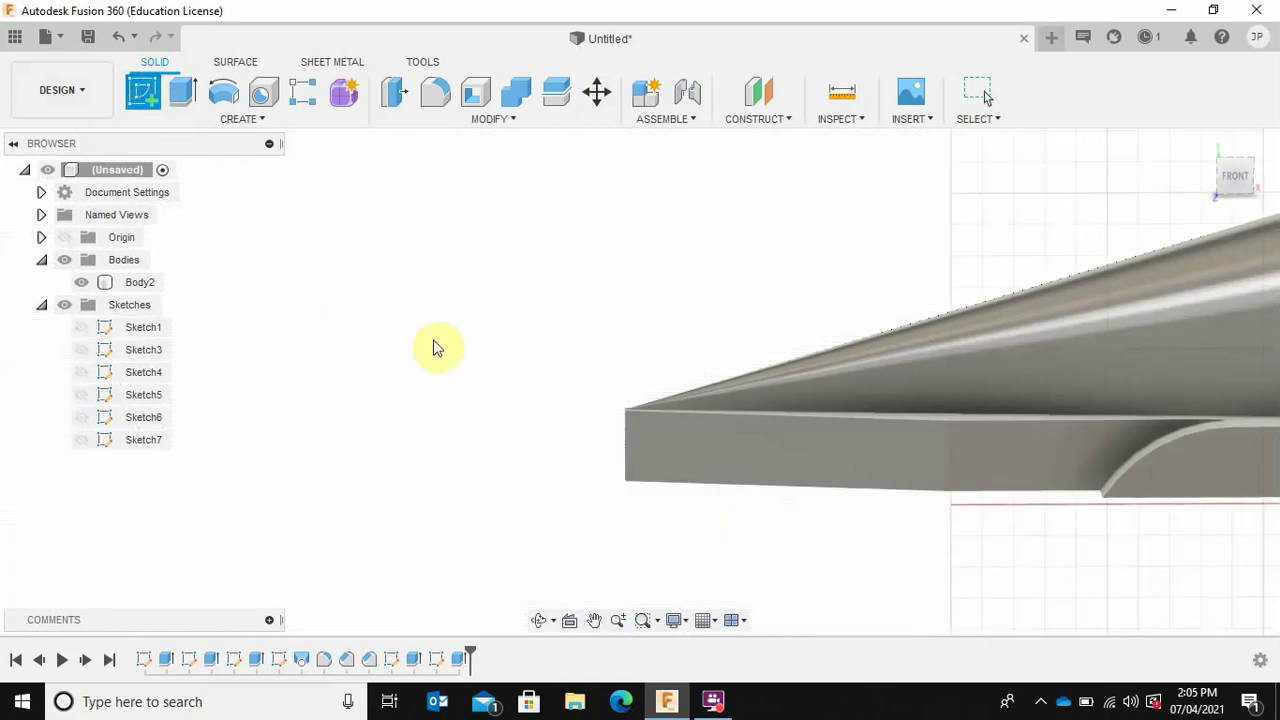
pyautogui.click(505, 254)
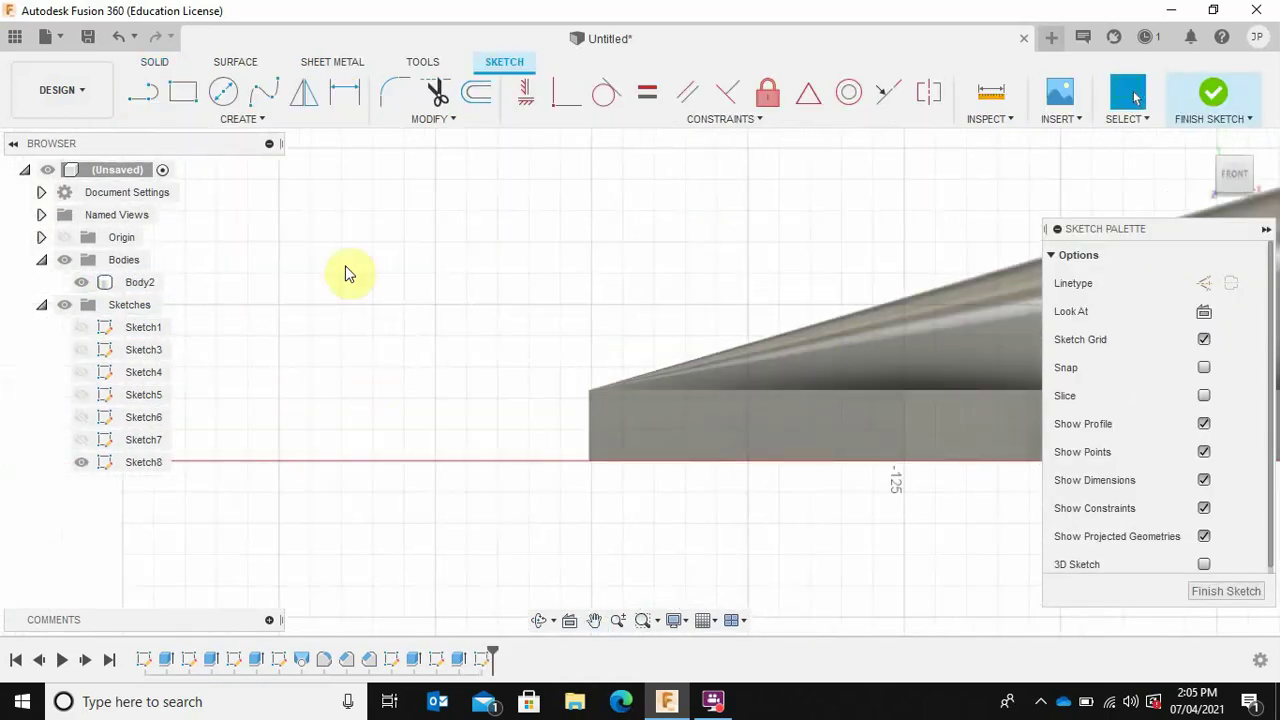
# Draw a thin 2-point rectangle ahead of the nose, resting on the base's bottom line
pyautogui.press('r')
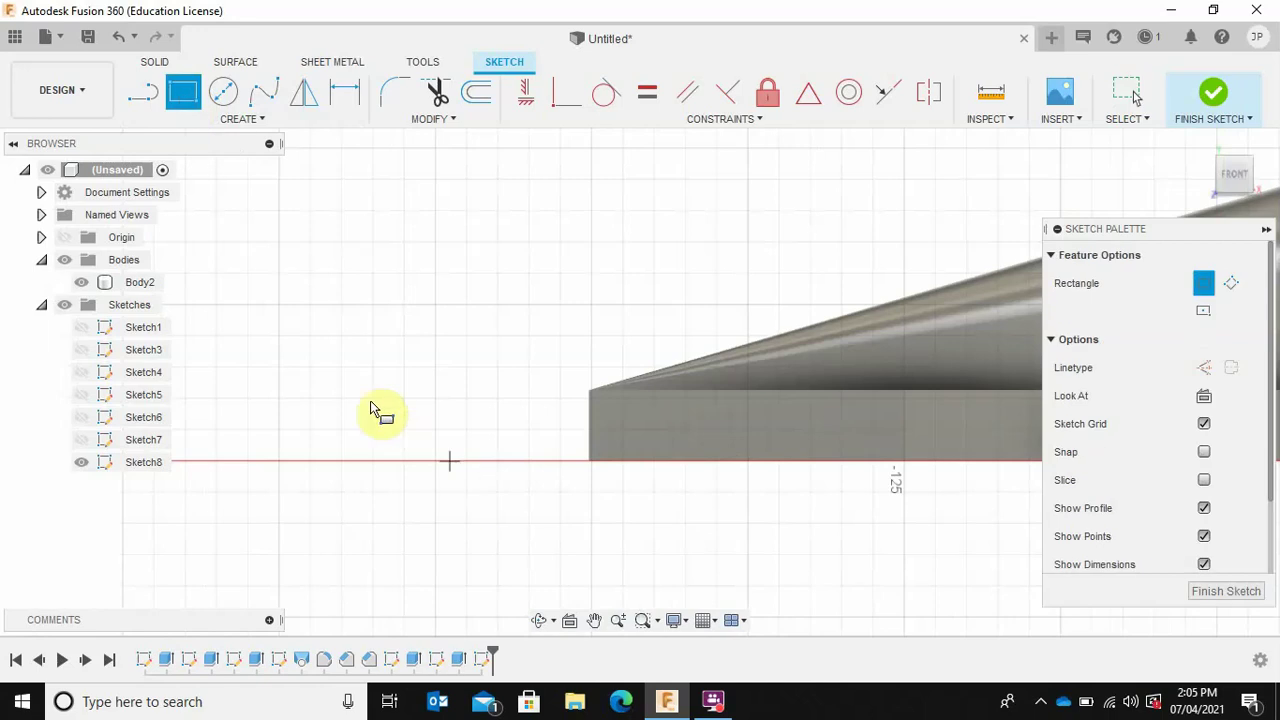
pyautogui.click(380, 437)
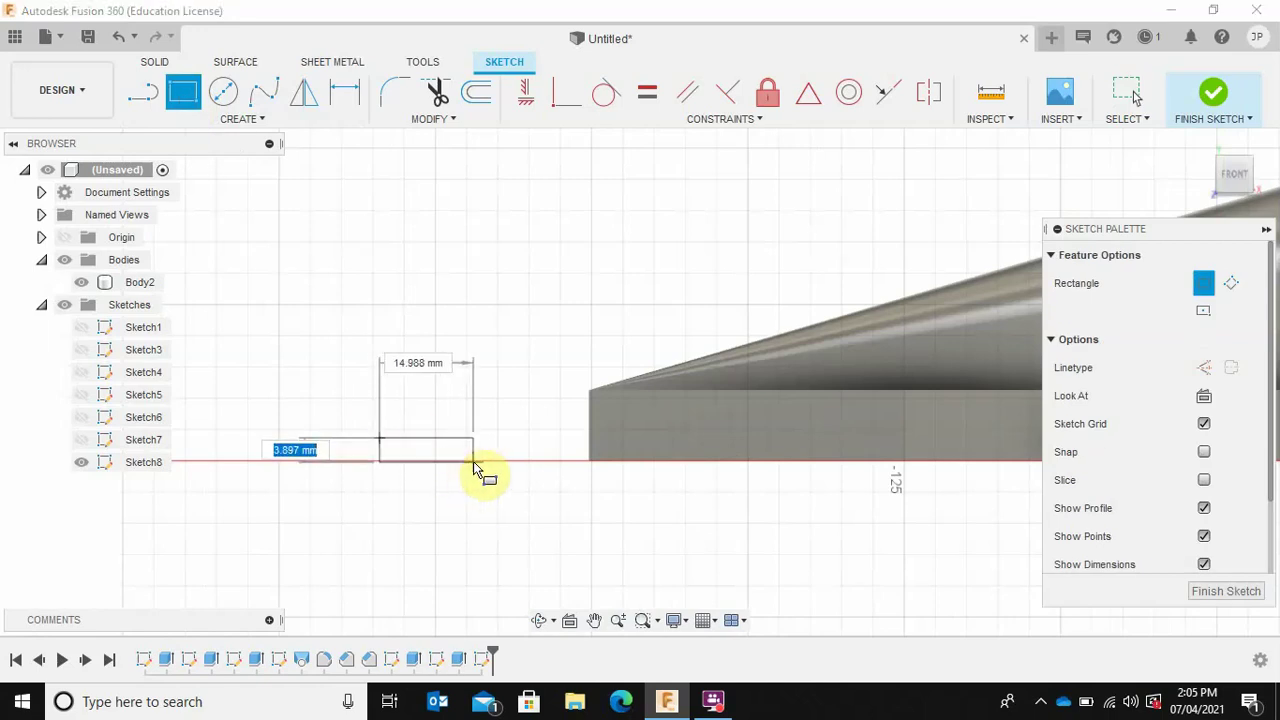
pyautogui.click(474, 463)
pyautogui.scroll(6, 429, 474)
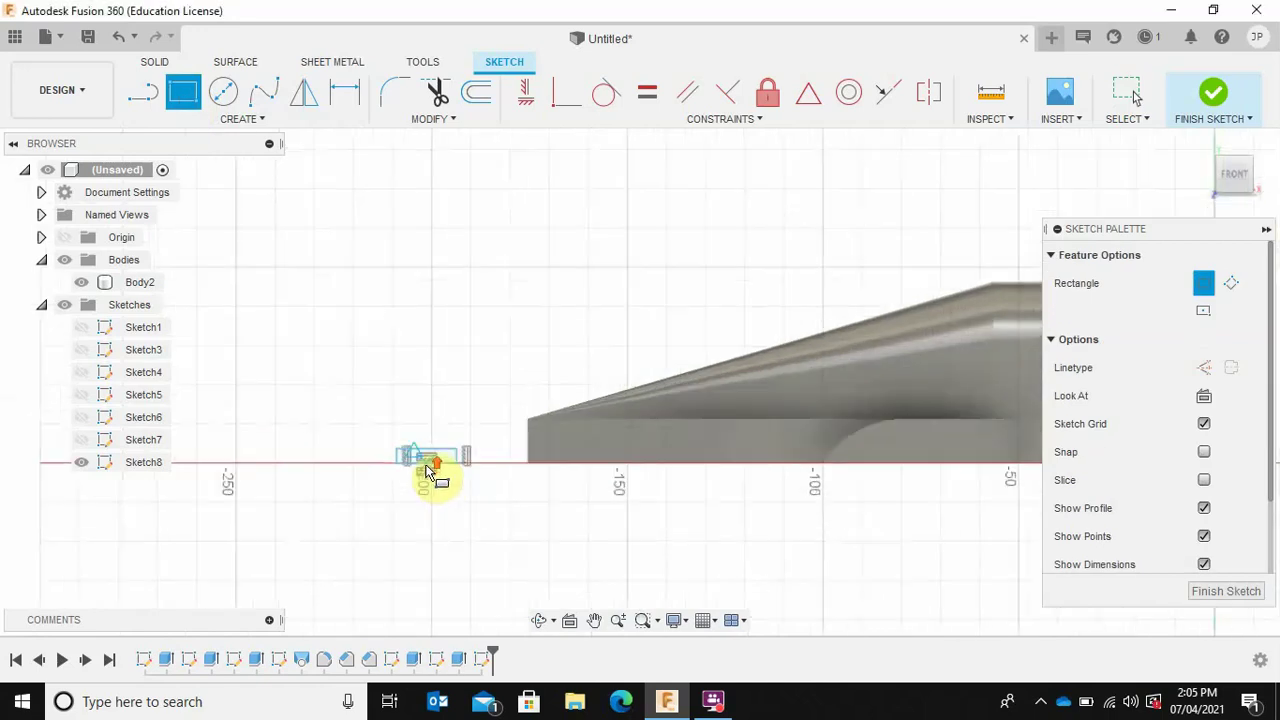
pyautogui.scroll(2, 431, 466)
pyautogui.scroll(-1, 408, 451)
pyautogui.moveTo(408, 451); pyautogui.dragTo(489, 455, button='middle')
pyautogui.click(255, 125)
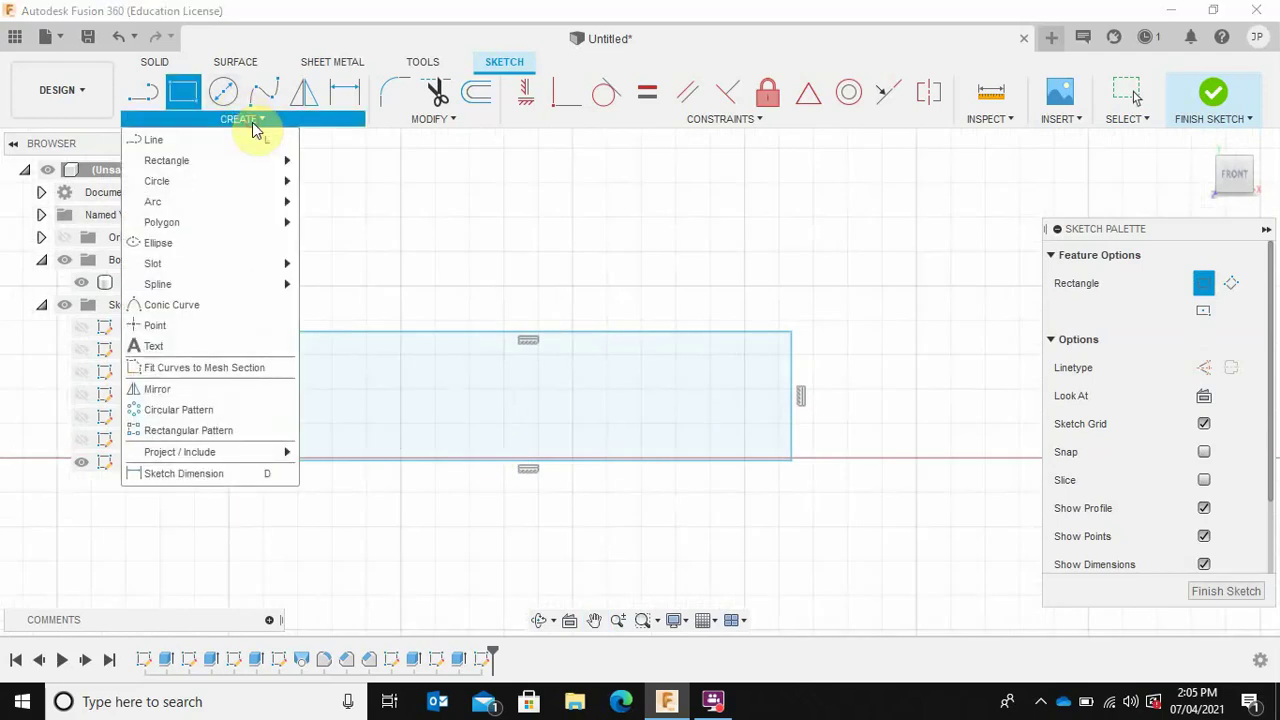
# Pick the 3-Point Arc tool from the Create menu's Arc options
pyautogui.moveTo(206, 203)
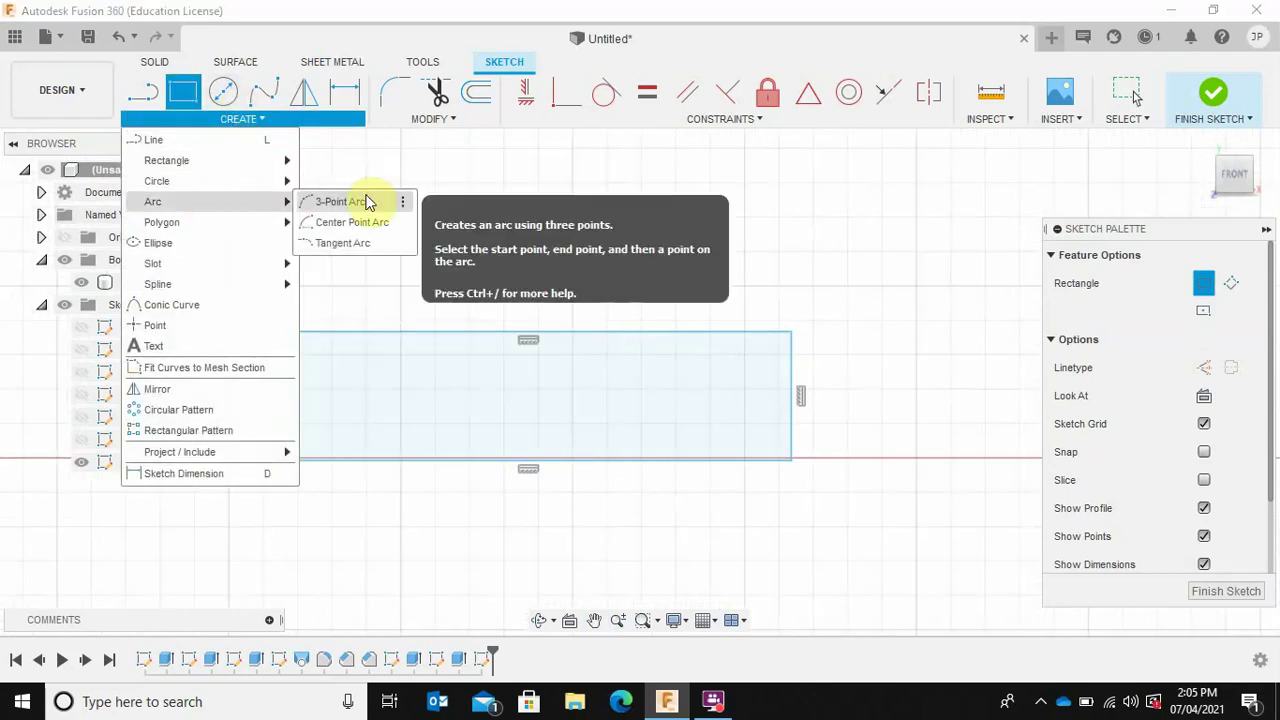
pyautogui.click(363, 202)
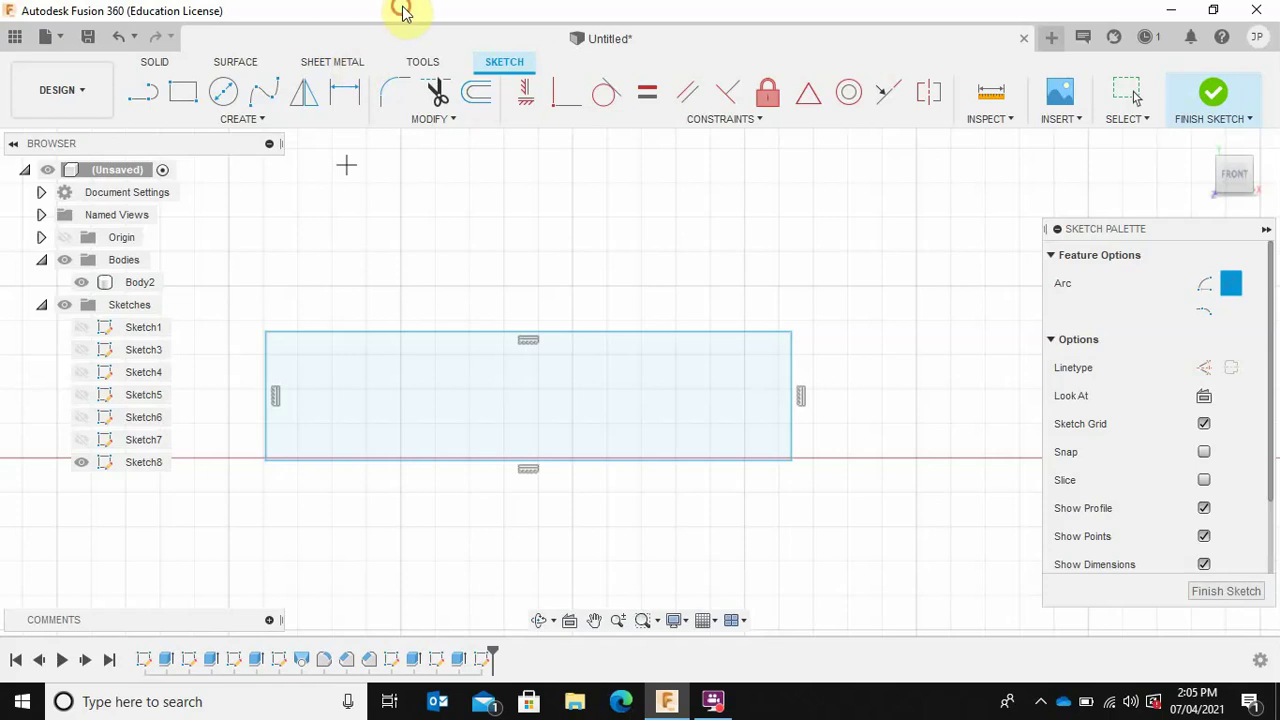
# Save the design with the name 'F1 Tutorial'
pyautogui.click(91, 38)
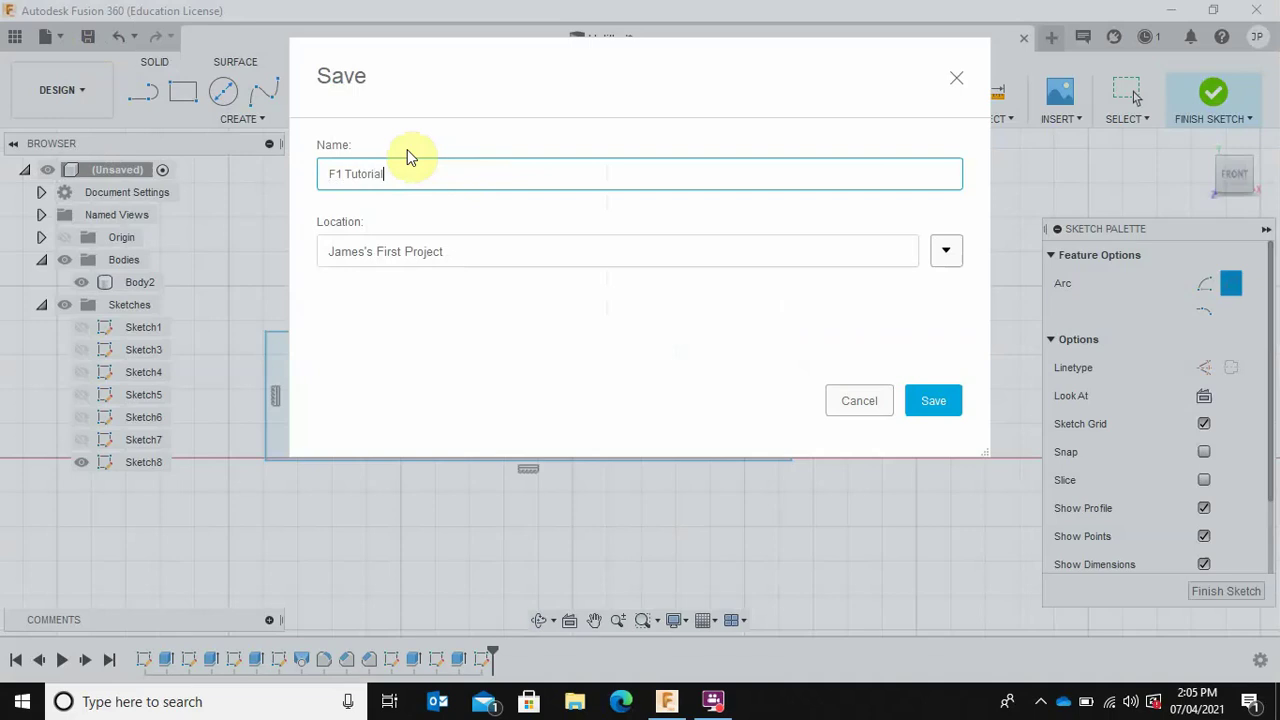
pyautogui.click(938, 400)
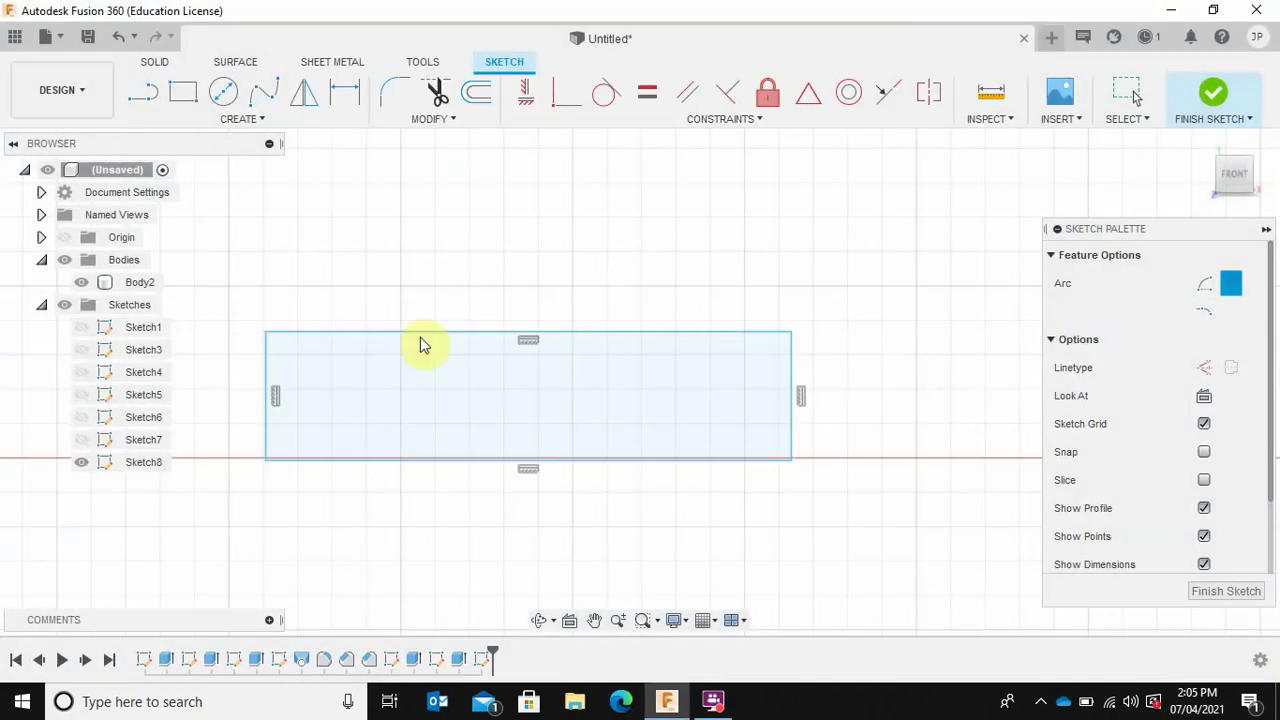
# Draw upper and lower 3-point arcs from the rectangle's left-edge midpoint to its top and bottom edges
pyautogui.click(213, 123)
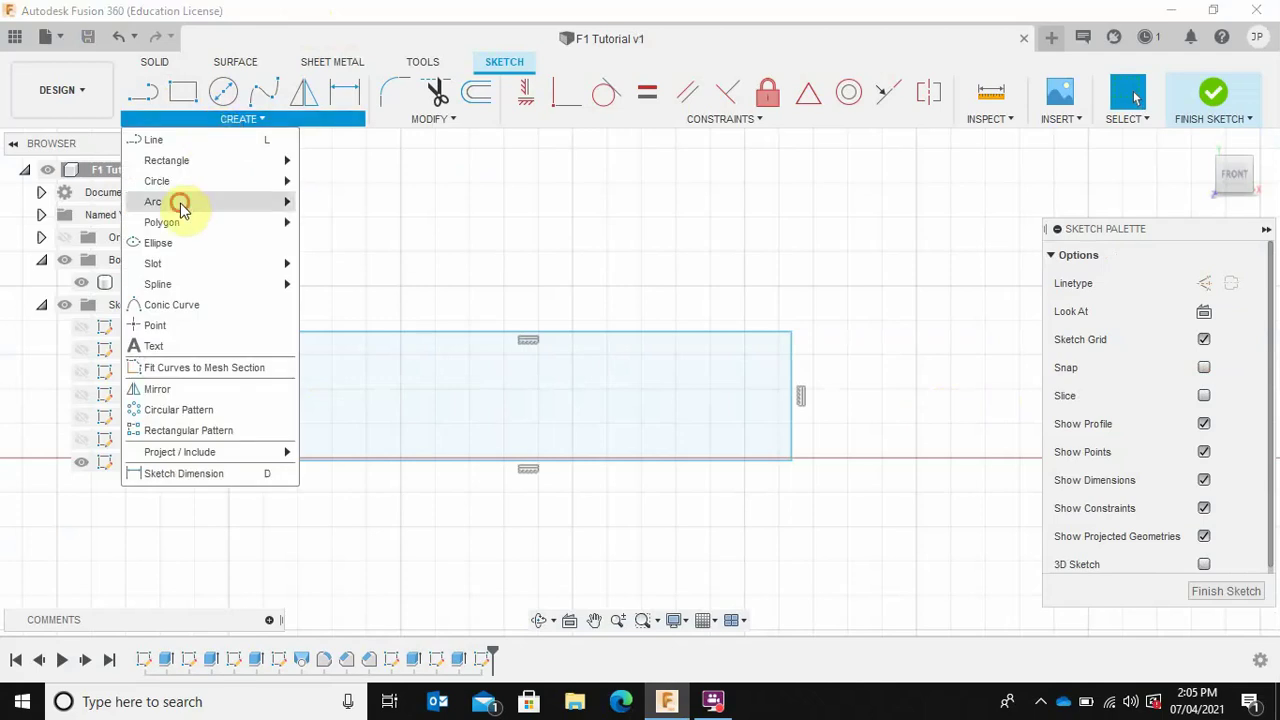
pyautogui.moveTo(191, 206)
pyautogui.click(334, 203)
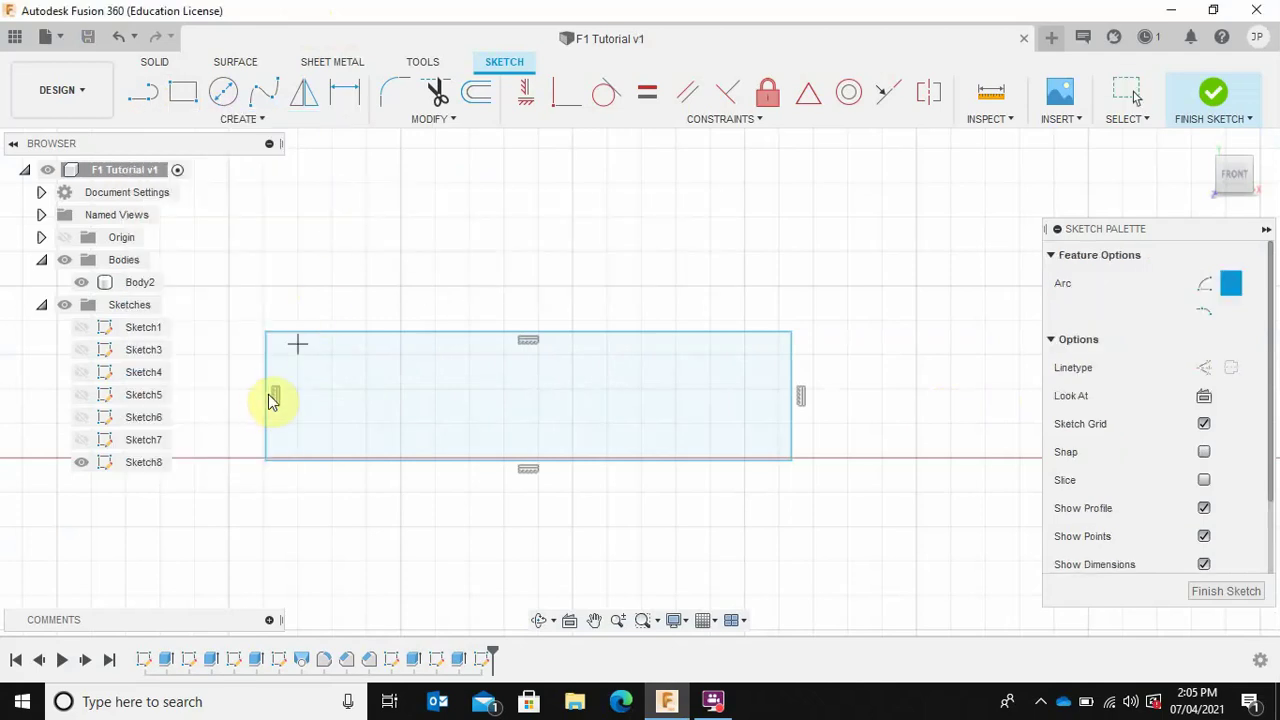
pyautogui.click(526, 337)
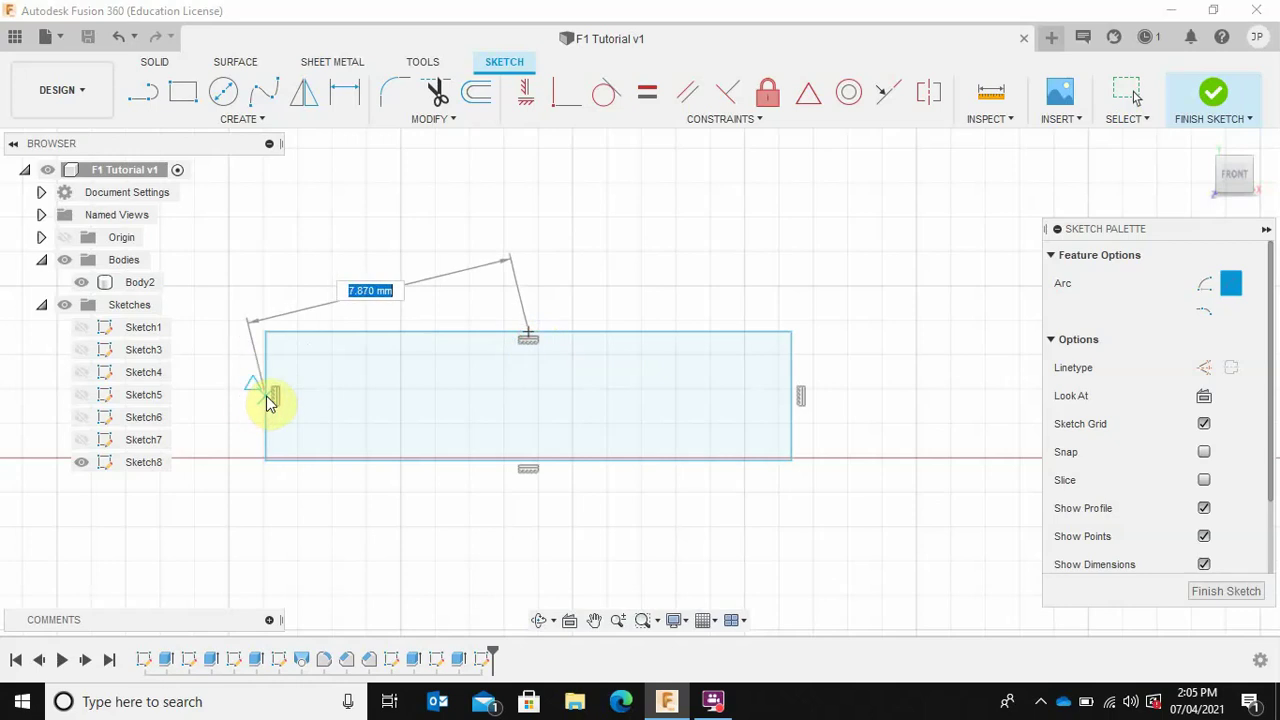
pyautogui.press('Escape')
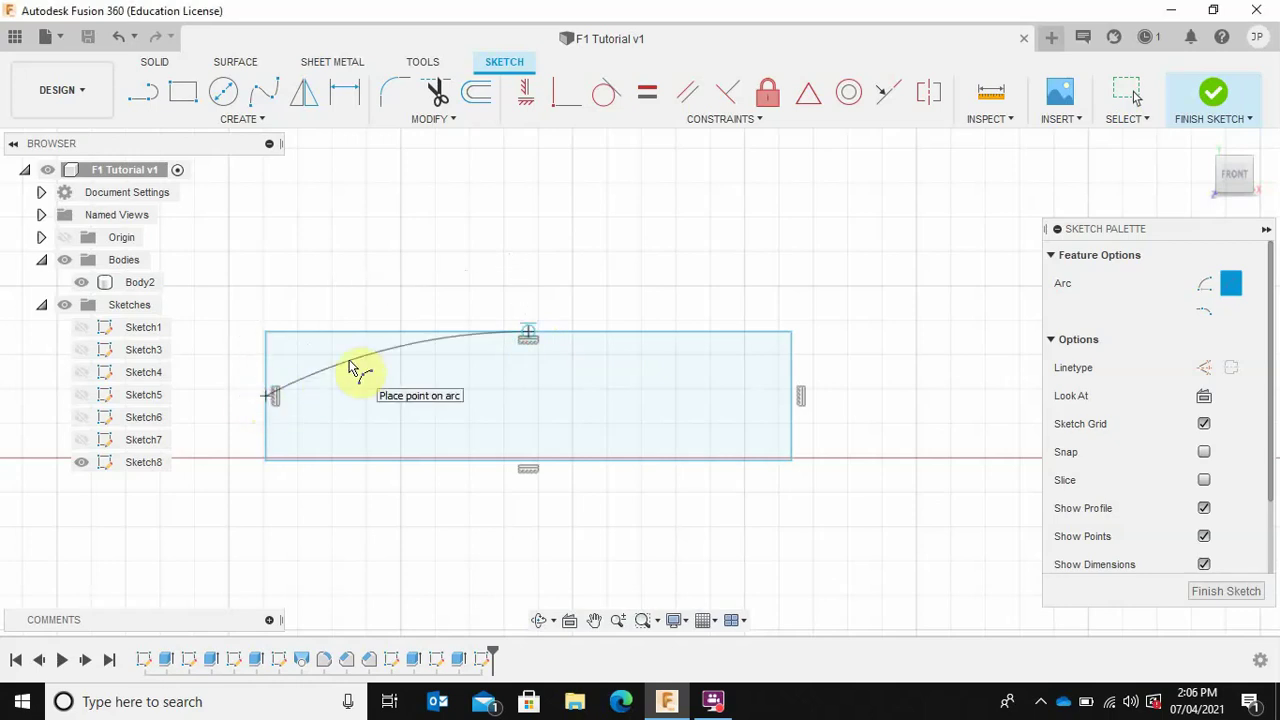
pyautogui.click(349, 362)
pyautogui.click(268, 401)
pyautogui.click(526, 460)
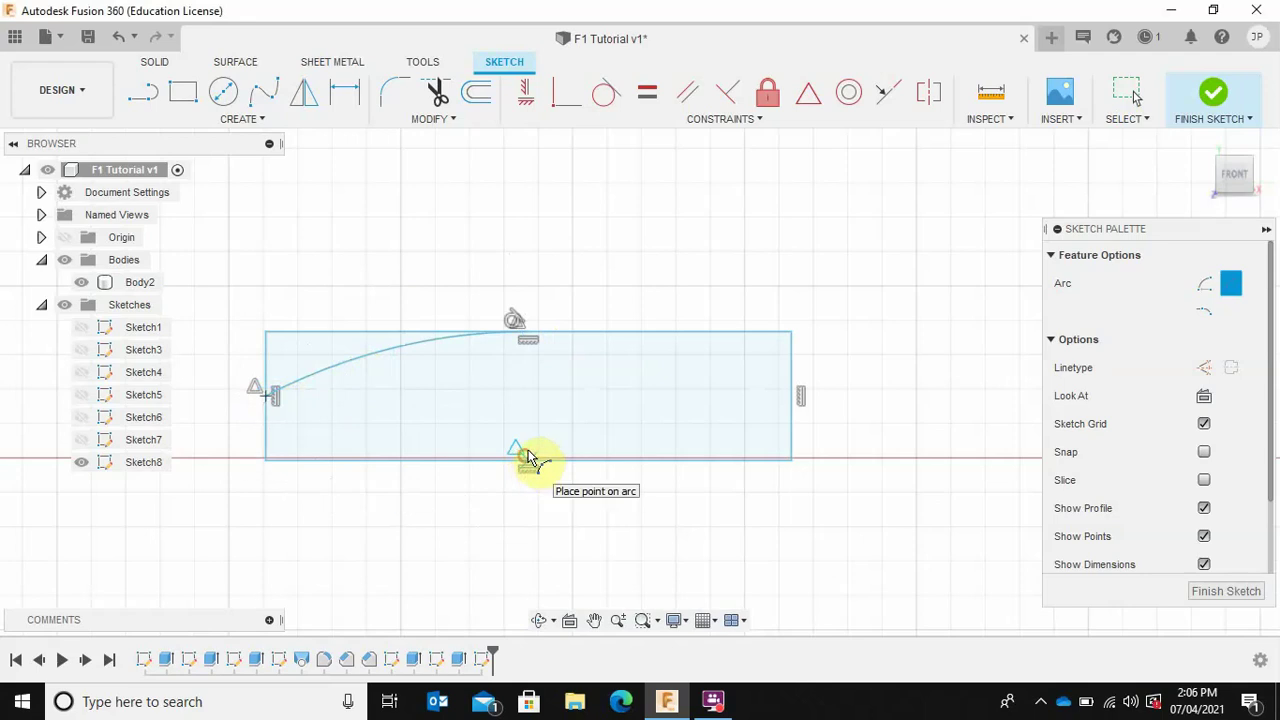
pyautogui.click(419, 450)
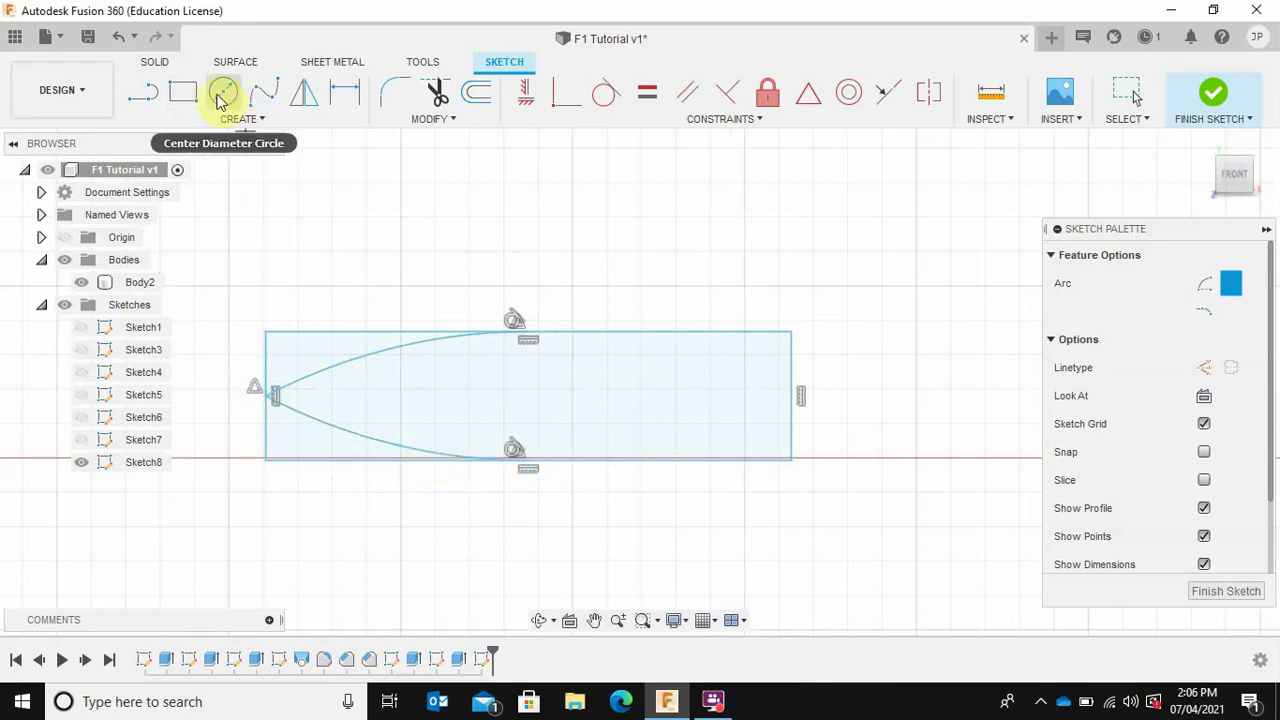
# Fillet the rectangle's top-right corner with a 2.2 mm radius
pyautogui.click(395, 93)
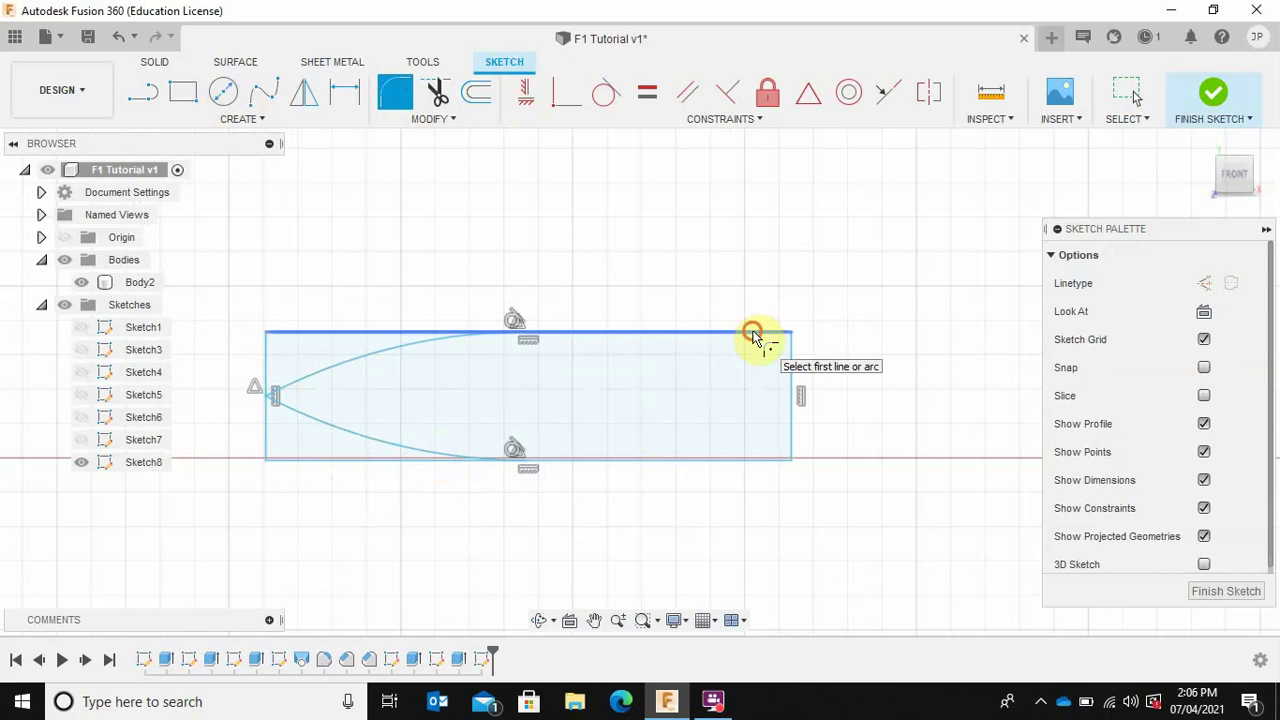
pyautogui.click(750, 332)
pyautogui.click(792, 355)
pyautogui.moveTo(790, 334); pyautogui.dragTo(772, 344)
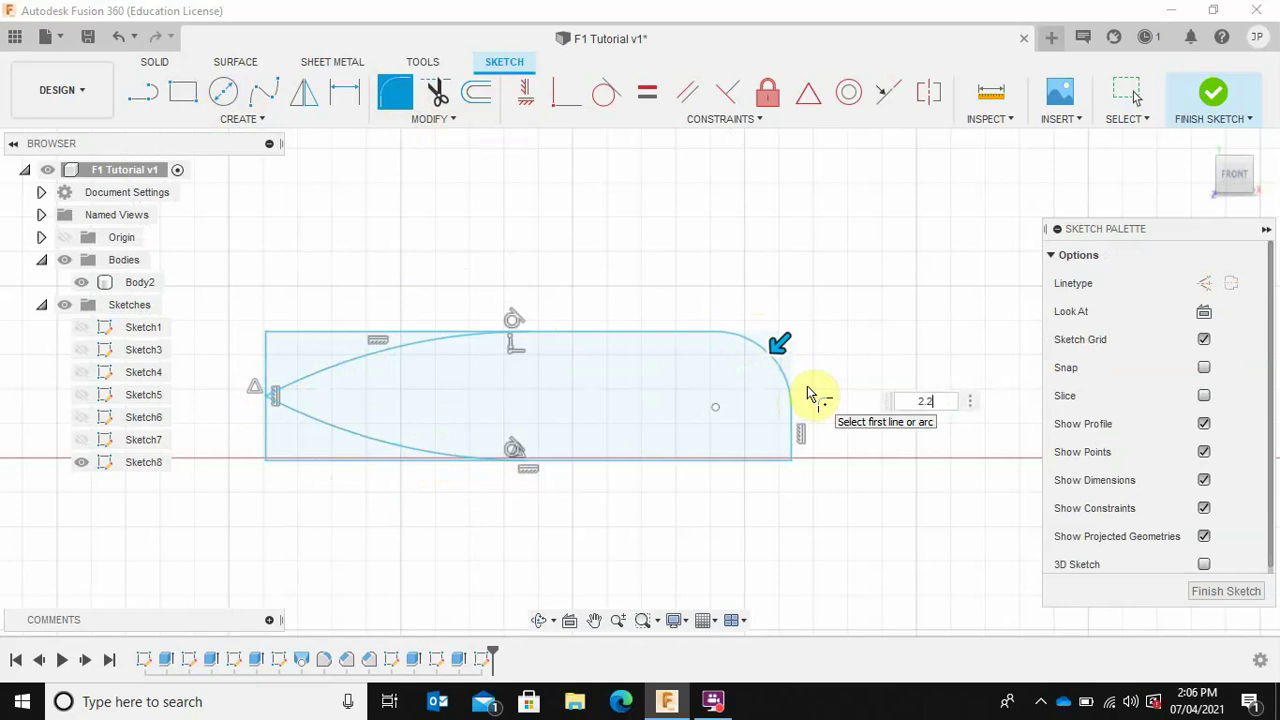
pyautogui.press('Return')
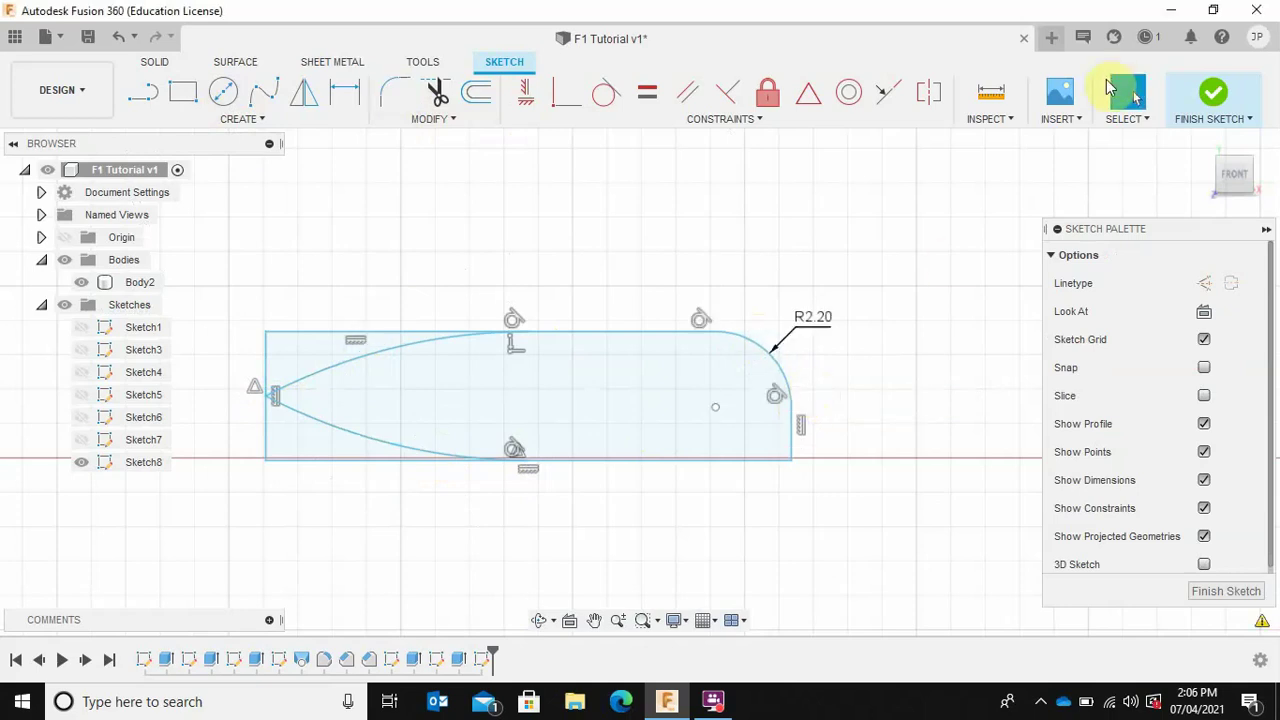
# Fillet the bottom-right corner with a 2.2 mm radius and finish the sketch
pyautogui.click(390, 92)
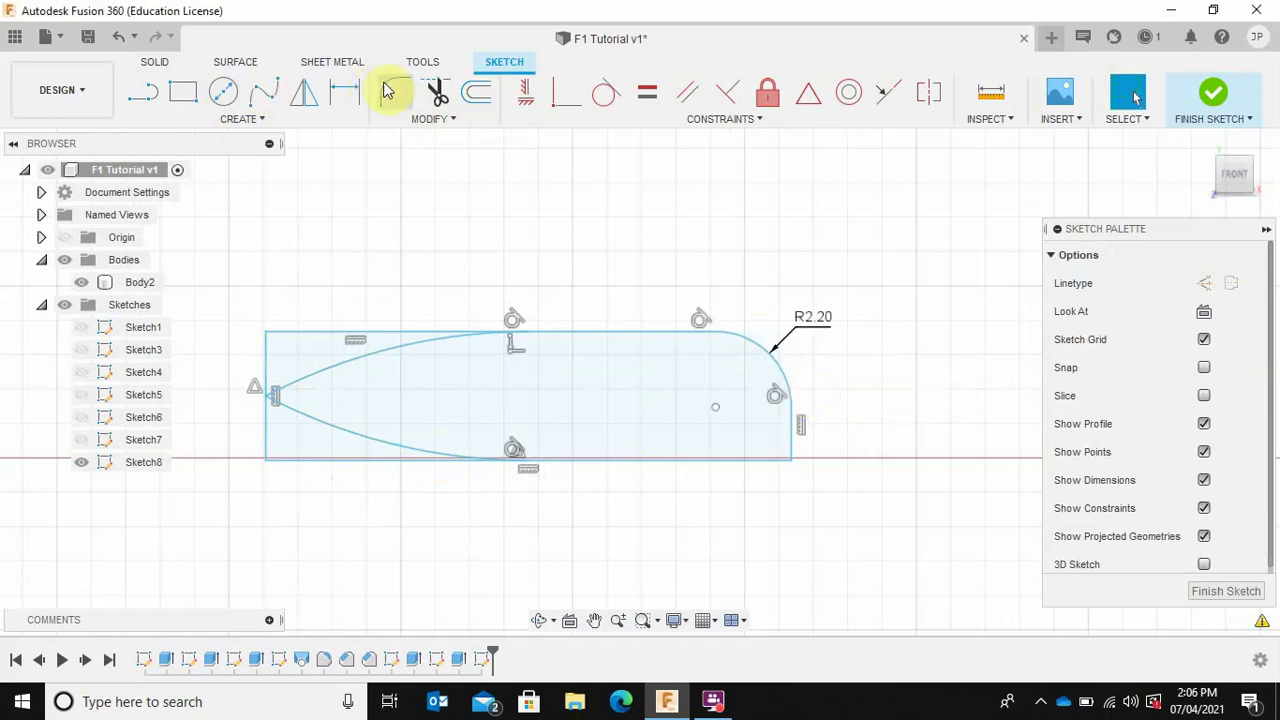
pyautogui.click(791, 446)
pyautogui.click(755, 462)
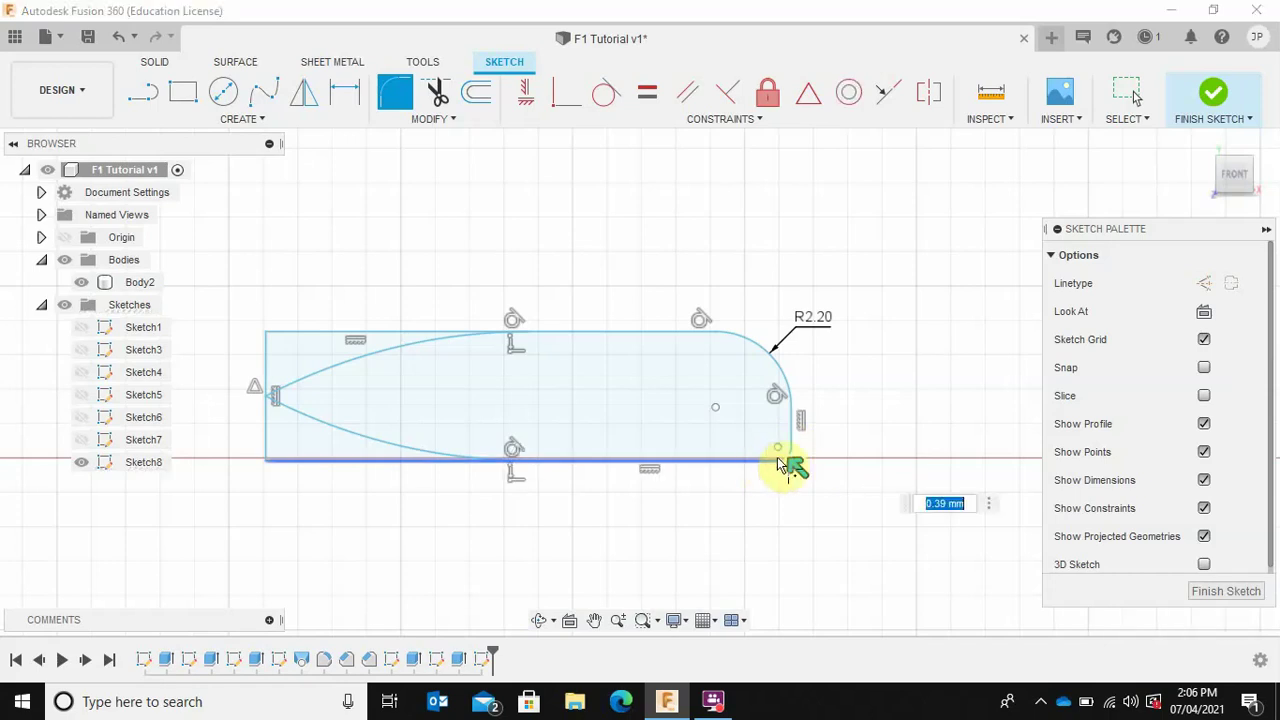
pyautogui.write('2.2')
pyautogui.press('Return')
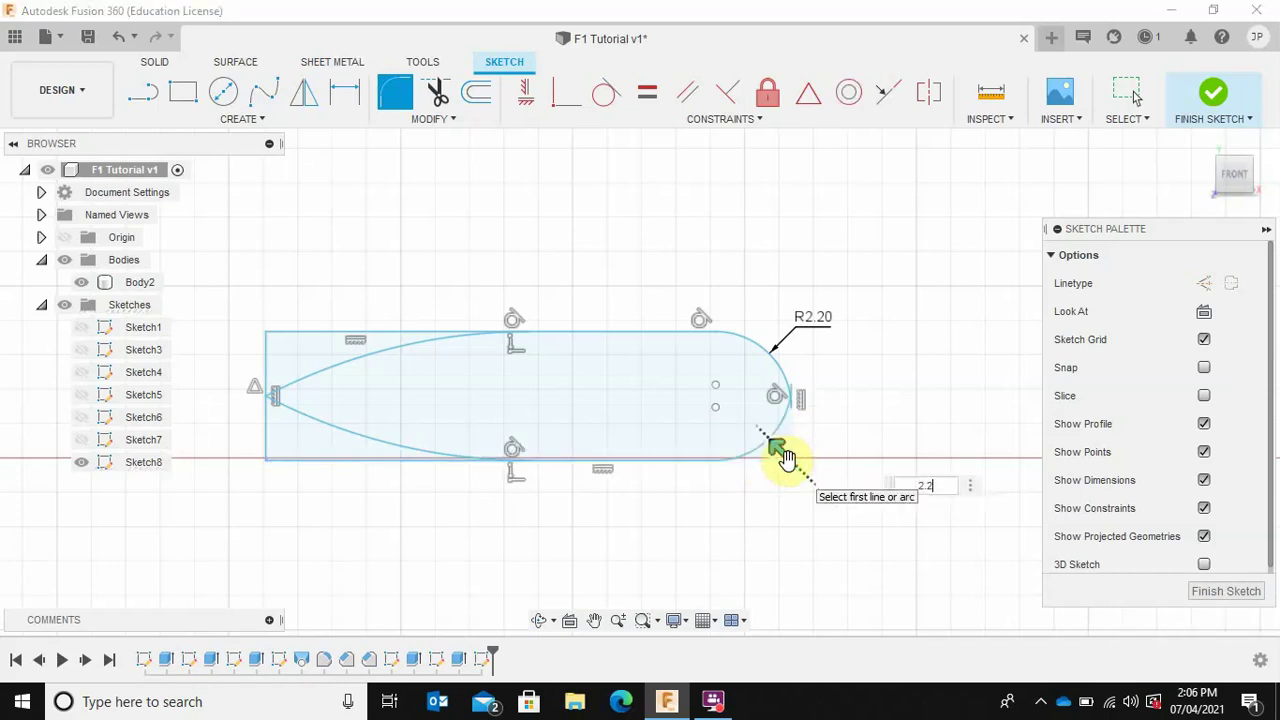
pyautogui.click(1213, 92)
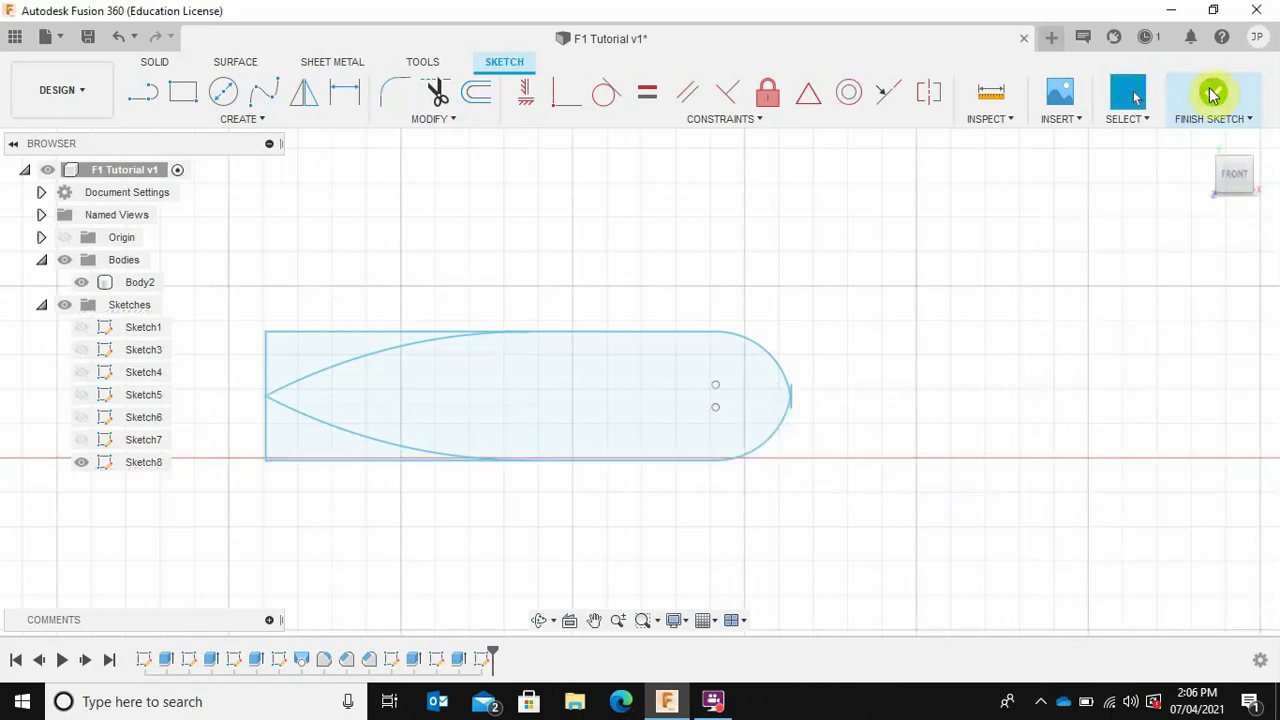
pyautogui.scroll(10, 800, 405)
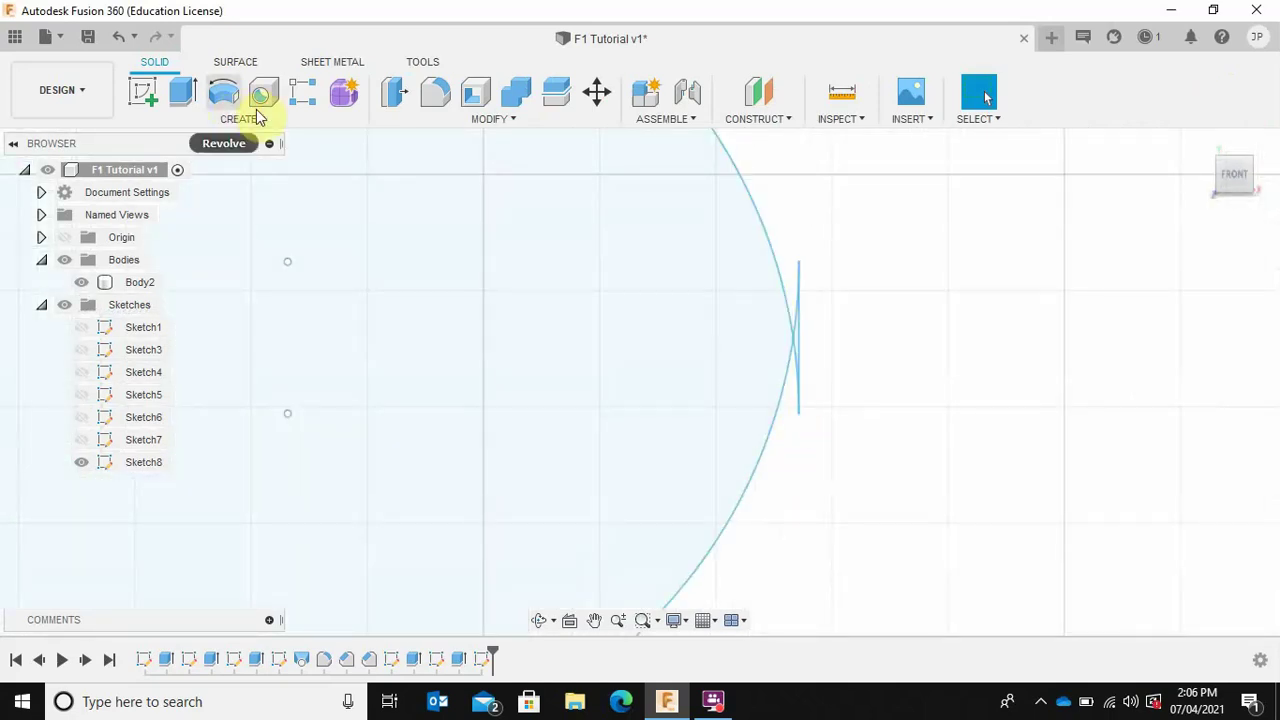
pyautogui.scroll(-8, 745, 283)
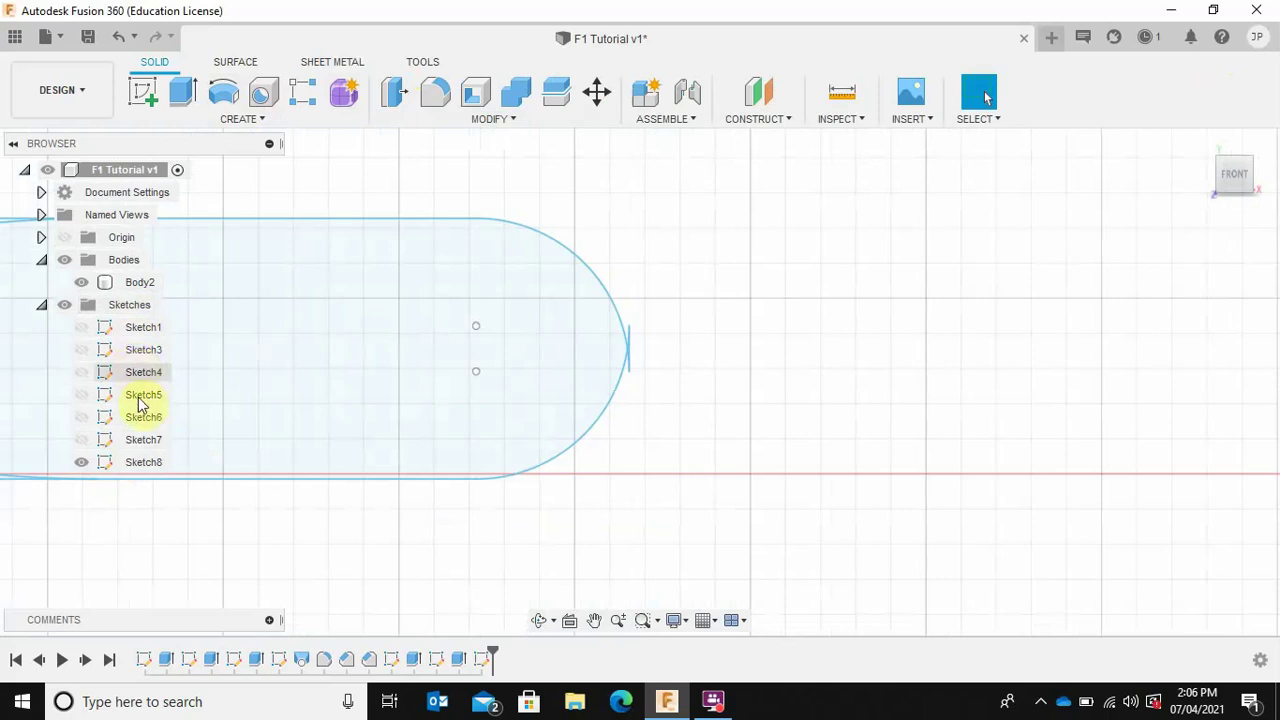
# Reopen Sketch8, trim the stray vertical line and left-end rectangle lines, then finish the sketch
pyautogui.rightClick(140, 462)
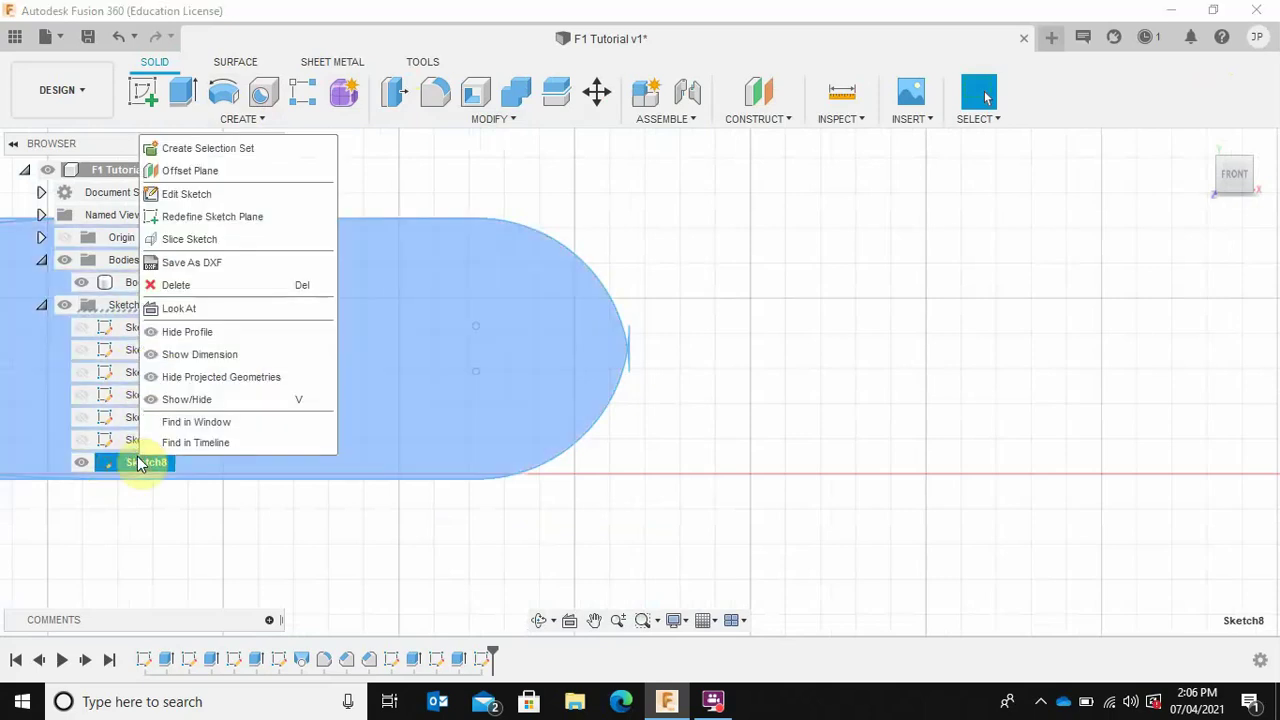
pyautogui.click(203, 196)
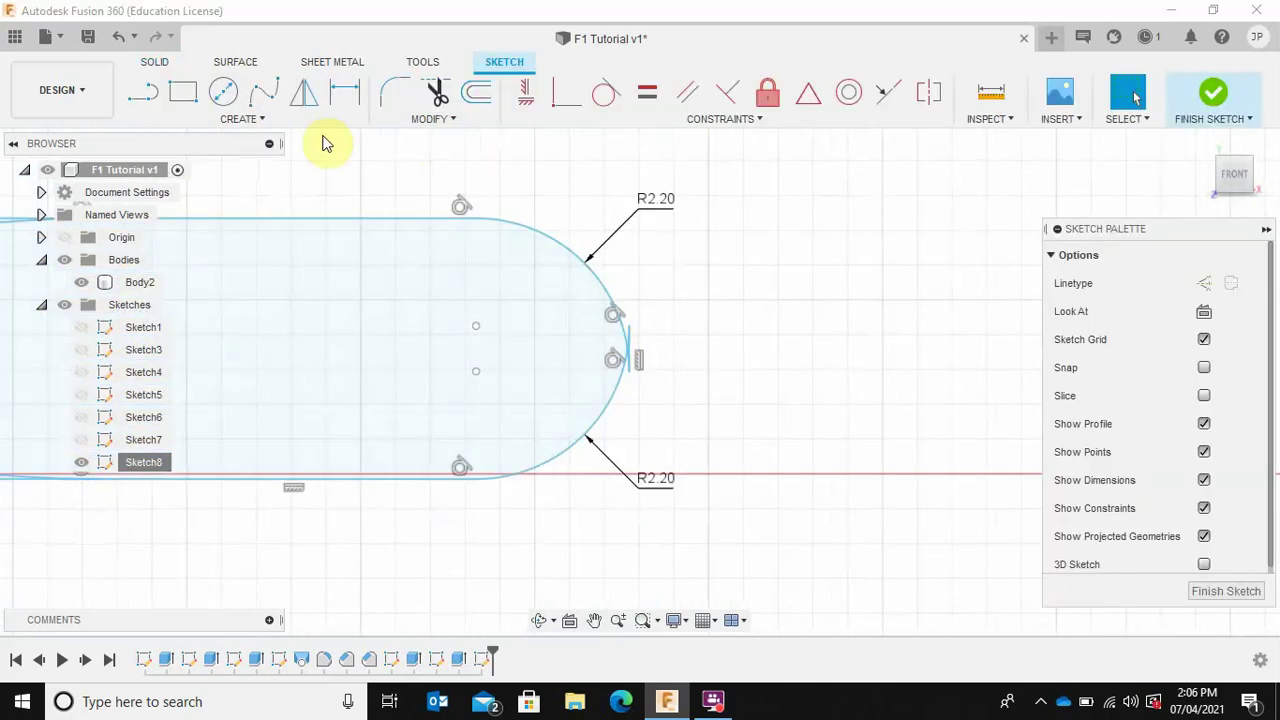
pyautogui.click(436, 90)
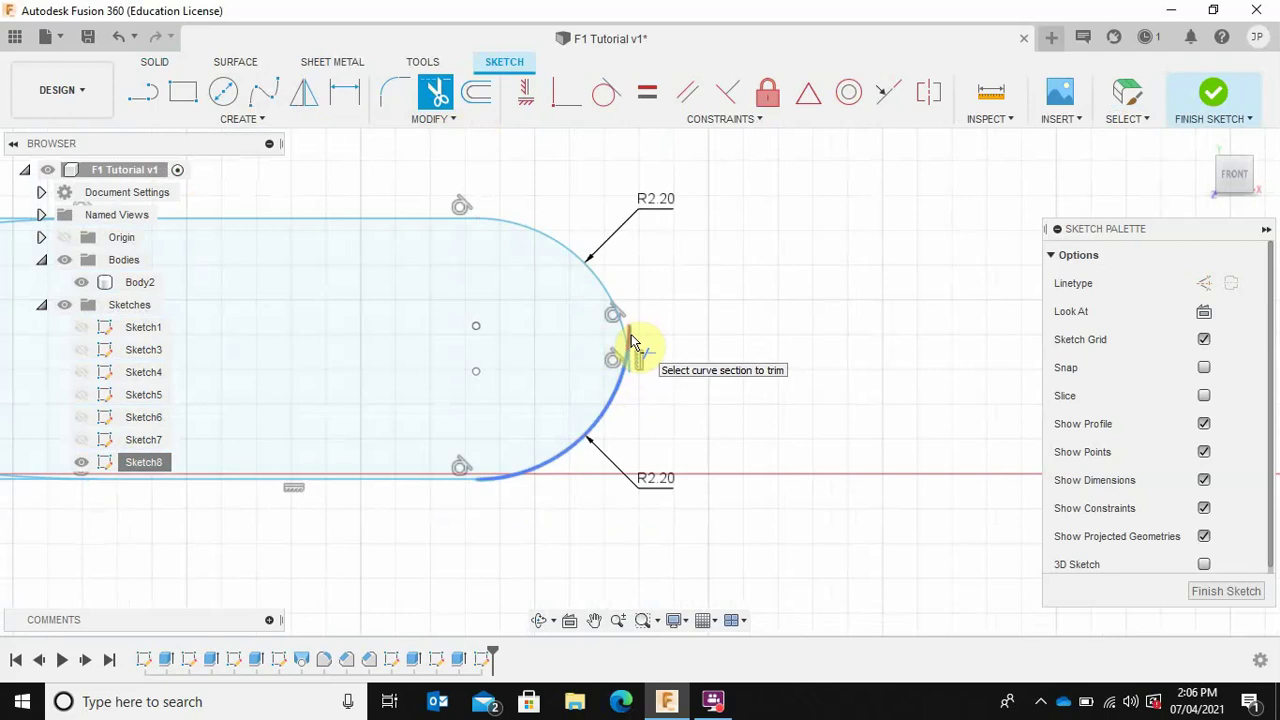
pyautogui.scroll(5, 632, 345)
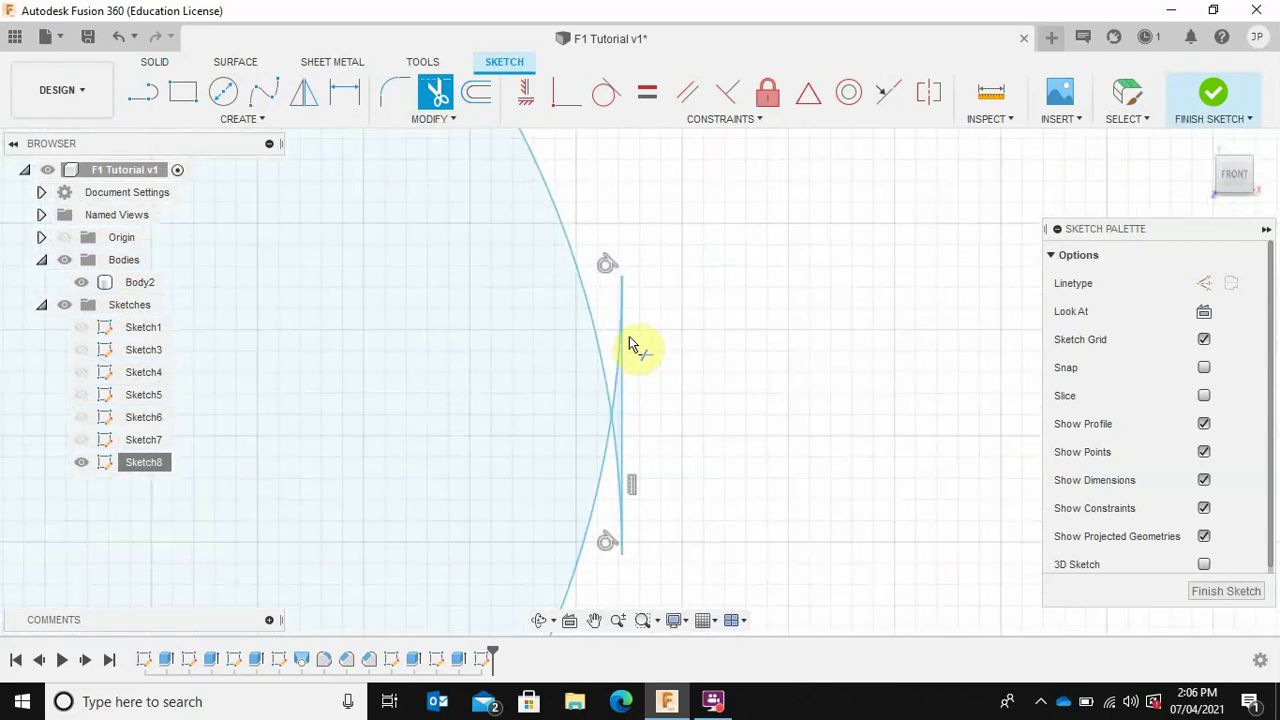
pyautogui.click(623, 361)
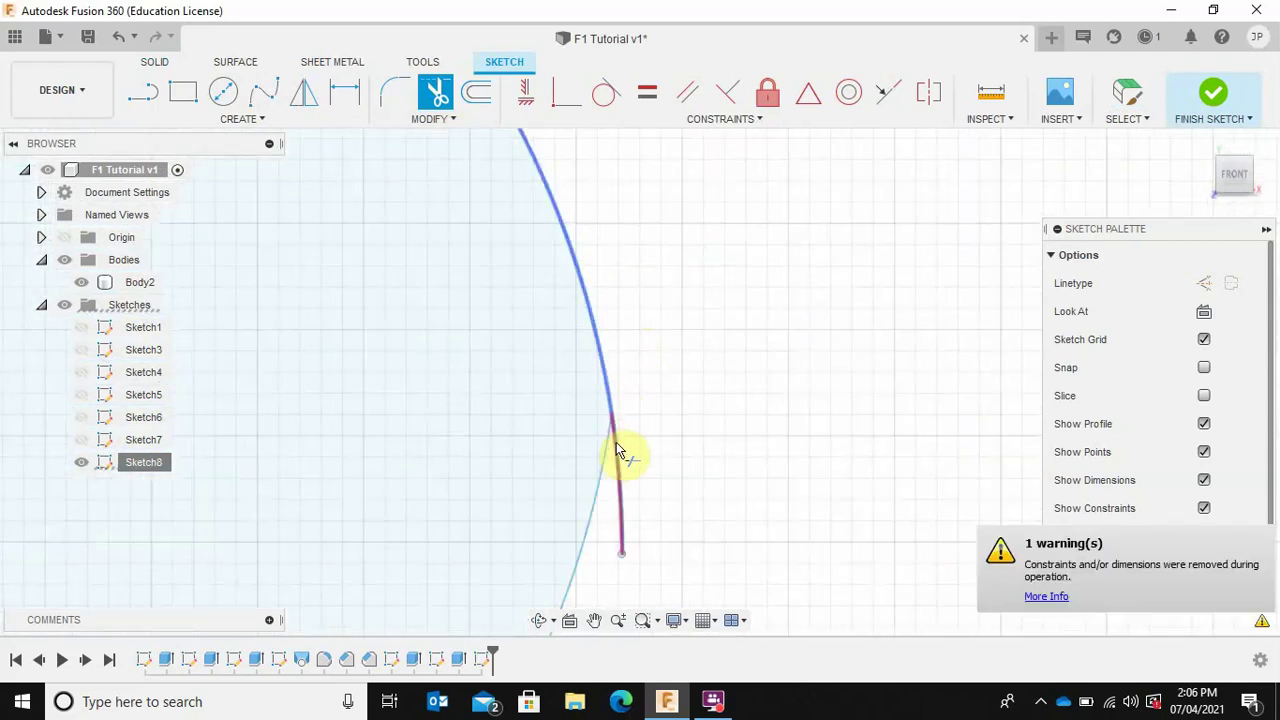
pyautogui.click(617, 450)
pyautogui.scroll(-5, 620, 452)
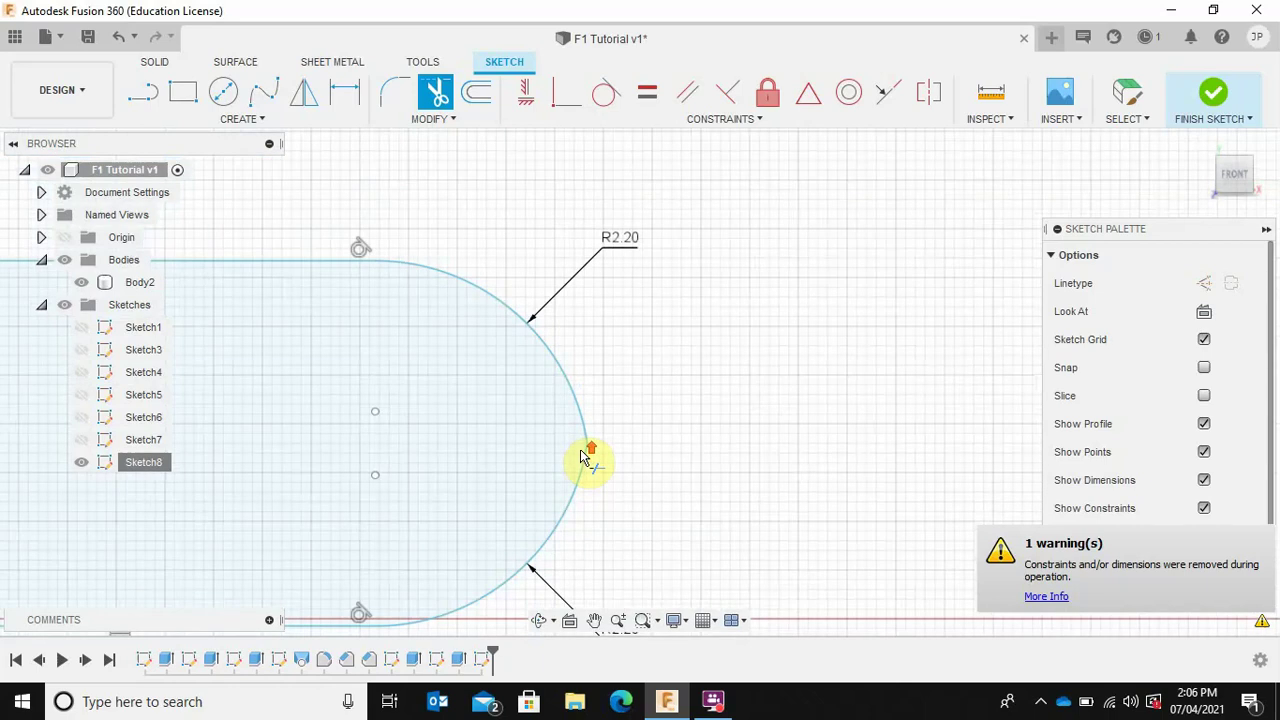
pyautogui.scroll(-5, 540, 452)
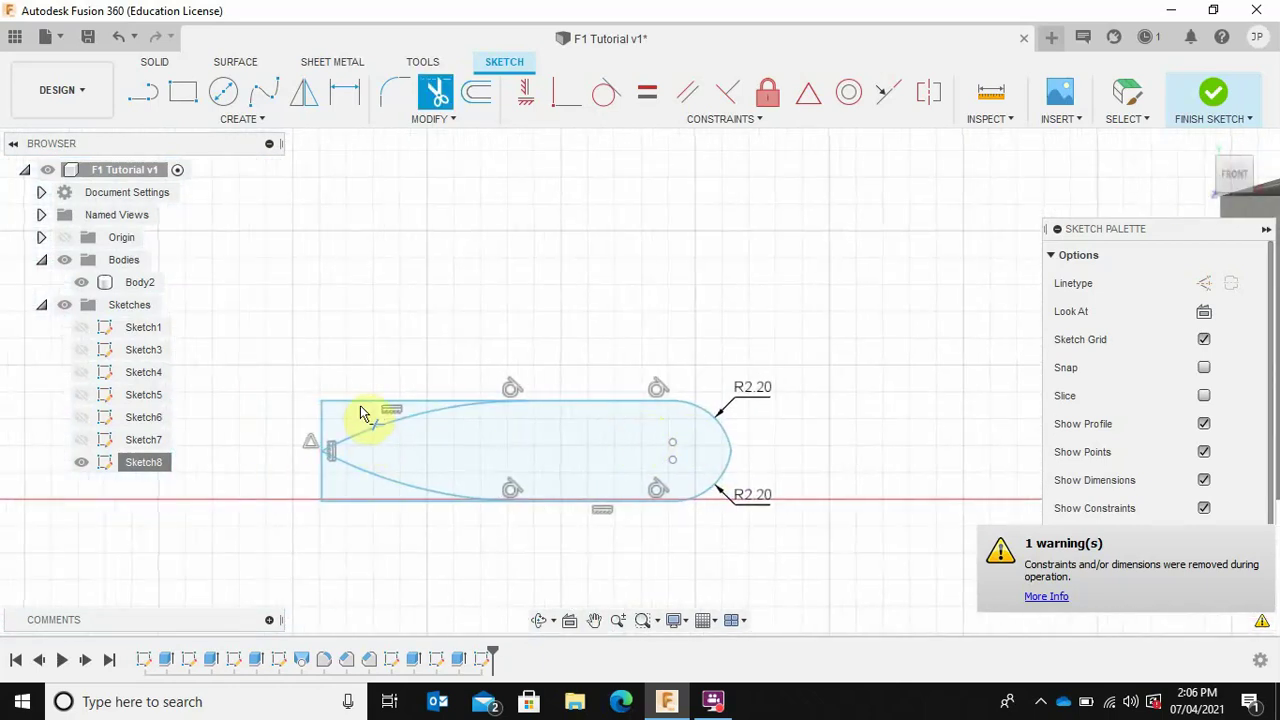
pyautogui.click(360, 404)
pyautogui.click(319, 488)
pyautogui.click(354, 502)
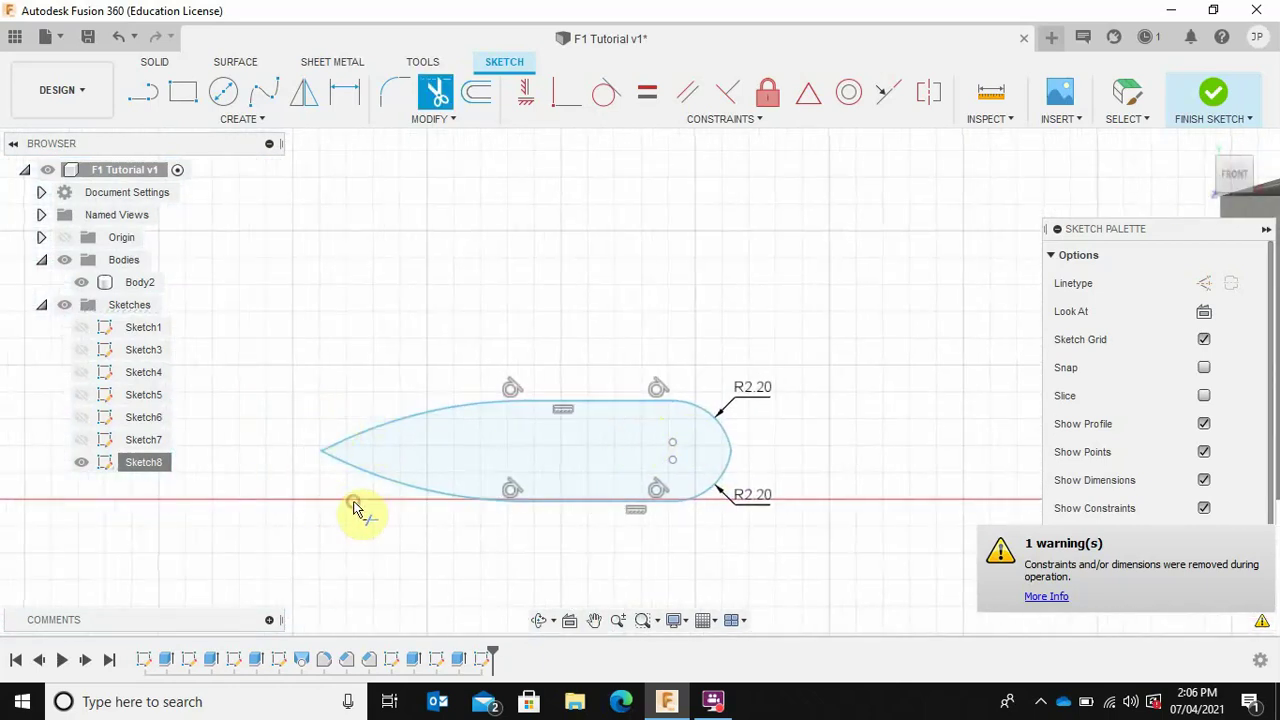
pyautogui.click(1212, 98)
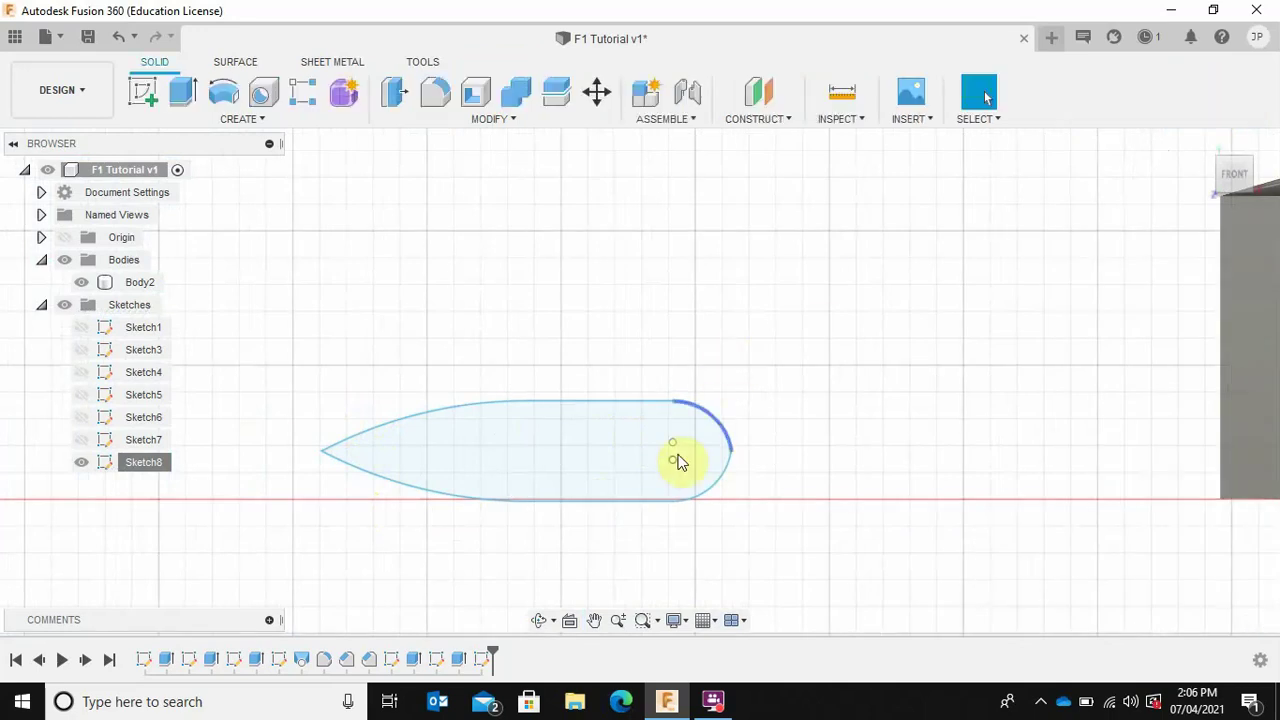
# Extrude the wing profile about 49.6 mm into a new body, Body3
pyautogui.scroll(-3, 569, 448)
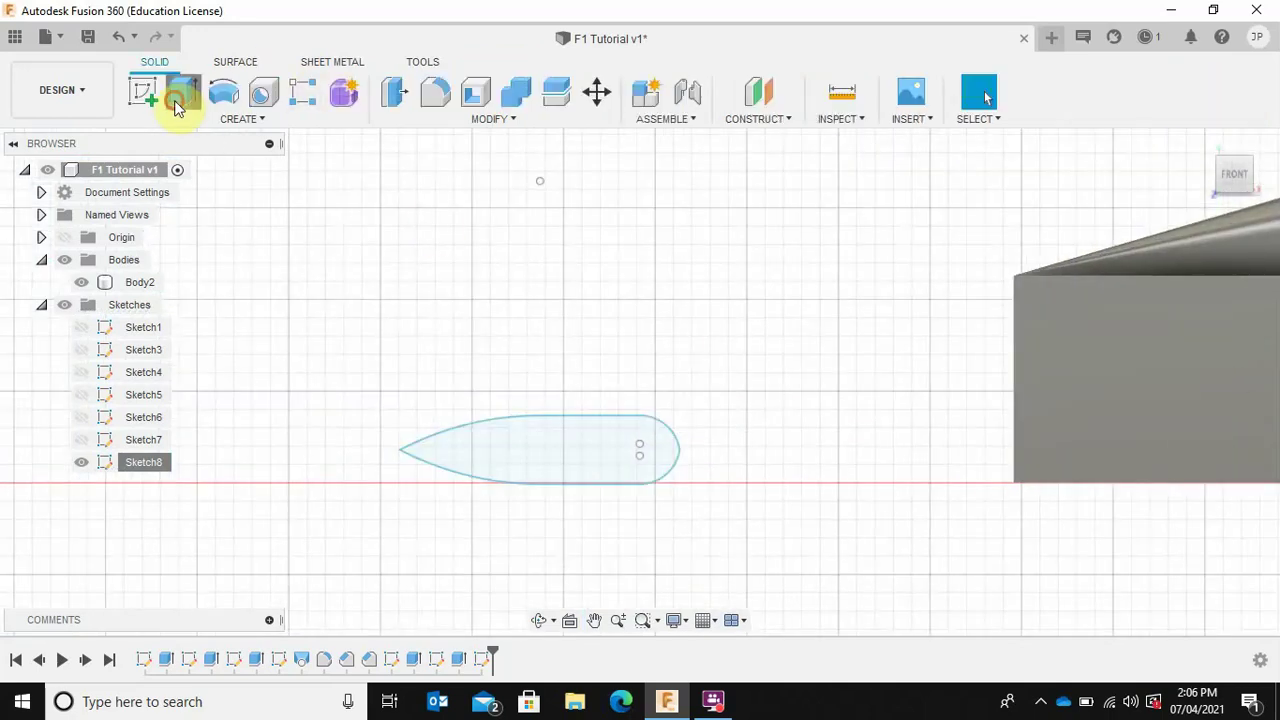
pyautogui.click(177, 108)
pyautogui.click(528, 443)
pyautogui.moveTo(528, 443)
pyautogui.keyDown('shift'); pyautogui.mouseDown(button='middle')
pyautogui.moveTo(508, 351)
pyautogui.moveTo(551, 371)
pyautogui.moveTo(560, 429)
pyautogui.mouseUp(button='middle'); pyautogui.keyUp('shift')
pyautogui.click(563, 434)
pyautogui.moveTo(549, 449)
pyautogui.mouseDown()
pyautogui.moveTo(271, 308)
pyautogui.moveTo(366, 323)
pyautogui.mouseUp()
pyautogui.scroll(2, 409, 323)
pyautogui.scroll(-5, 409, 329)
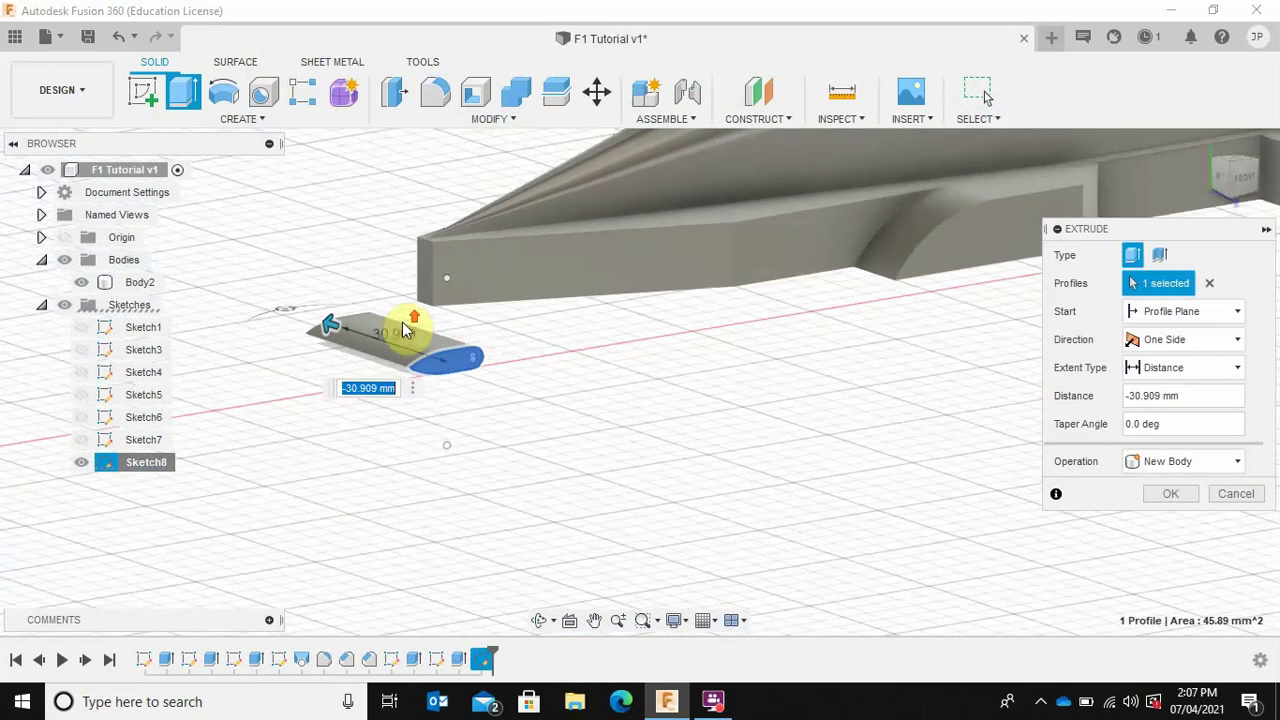
pyautogui.keyDown('shift'); pyautogui.moveTo(405, 332); pyautogui.dragTo(486, 346, button='middle'); pyautogui.keyUp('shift')
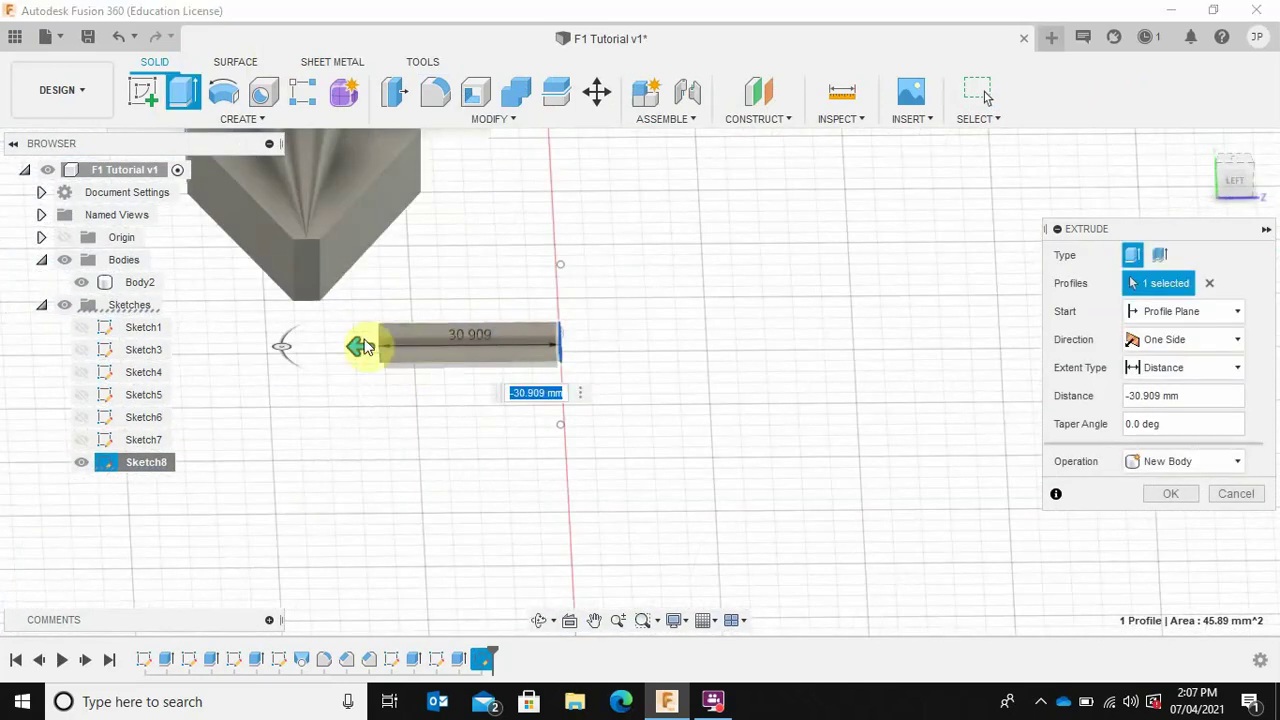
pyautogui.moveTo(352, 337); pyautogui.dragTo(252, 349)
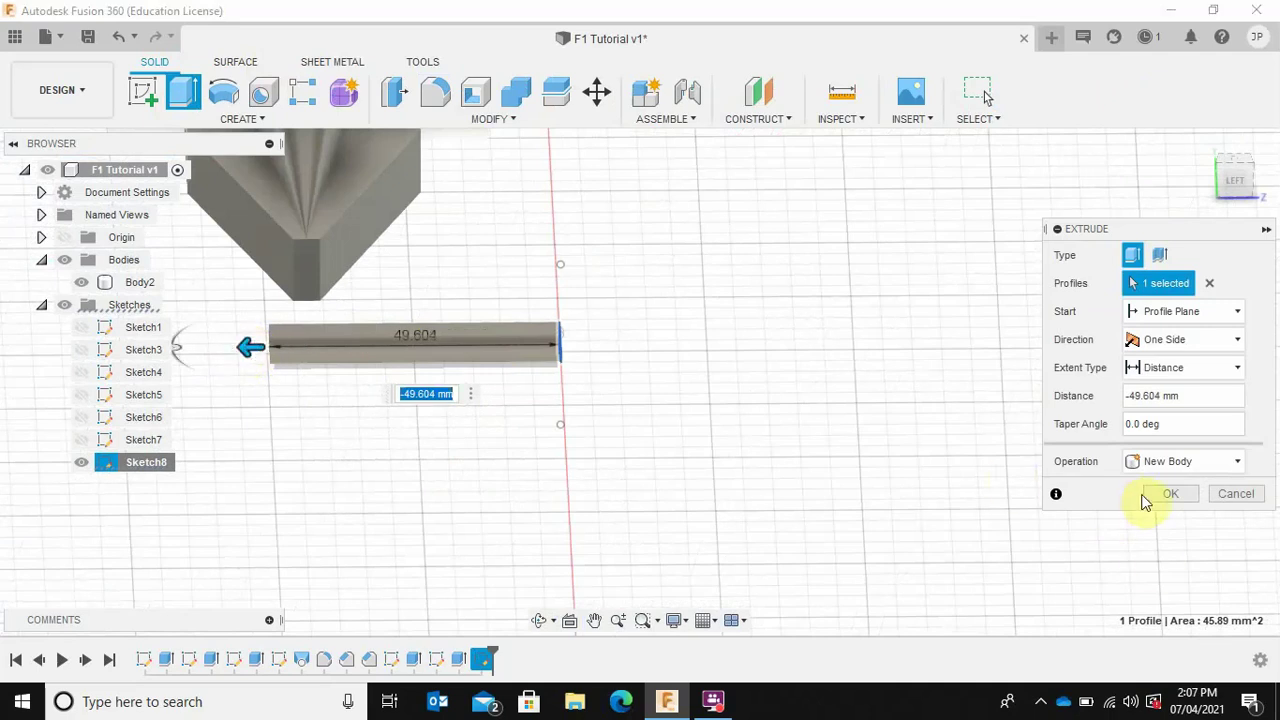
pyautogui.click(1168, 494)
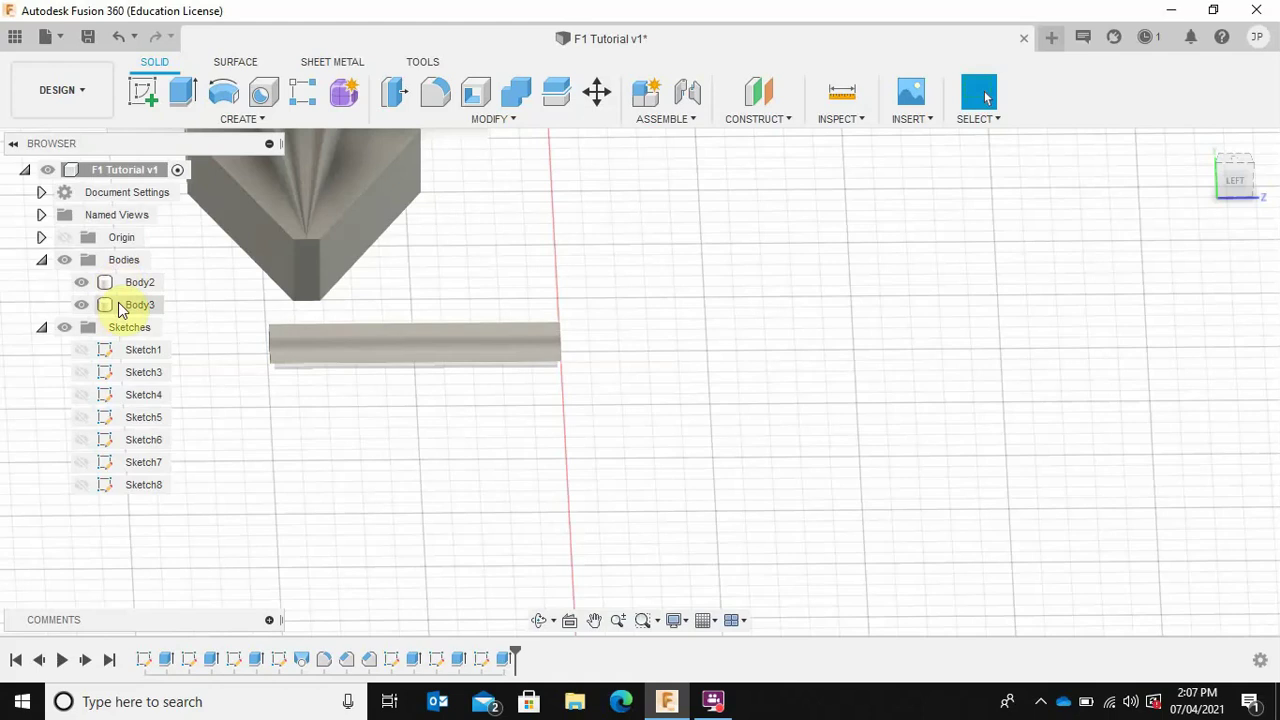
# Select the new bar body and start the Move/Copy command
pyautogui.moveTo(528, 266); pyautogui.dragTo(766, 380, button='middle')
pyautogui.click(630, 482)
pyautogui.click(617, 386)
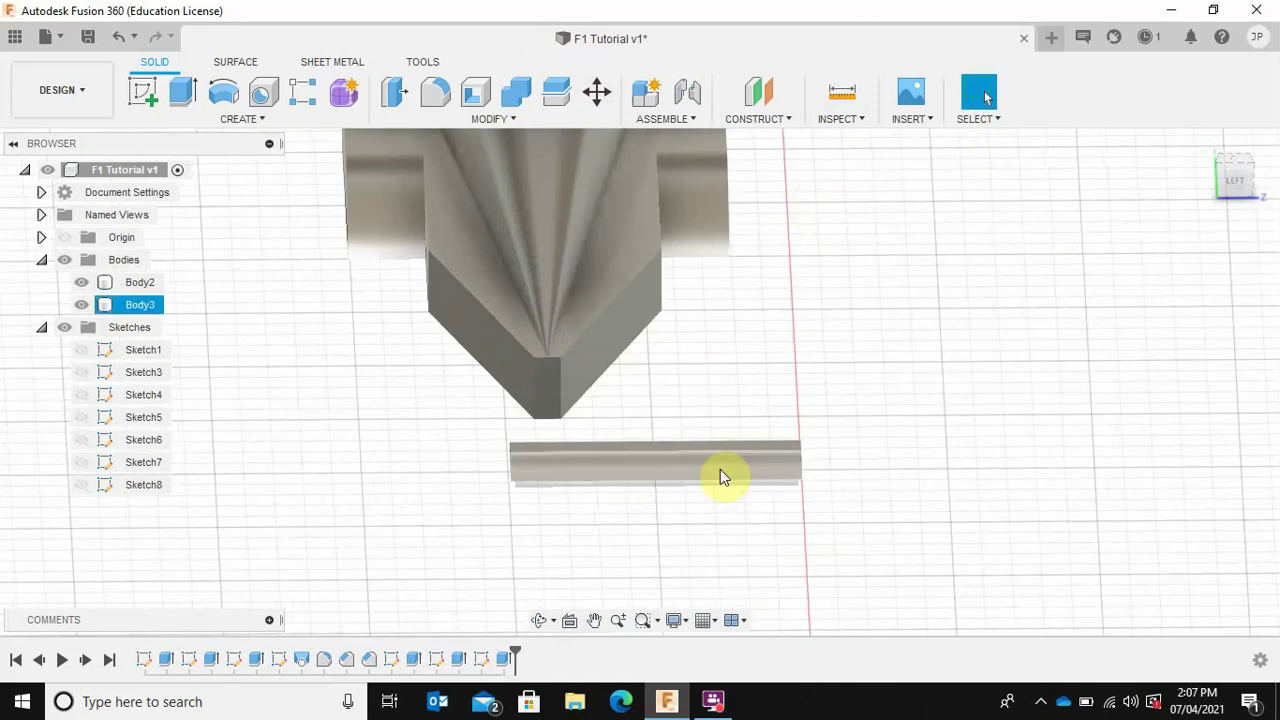
pyautogui.click(598, 94)
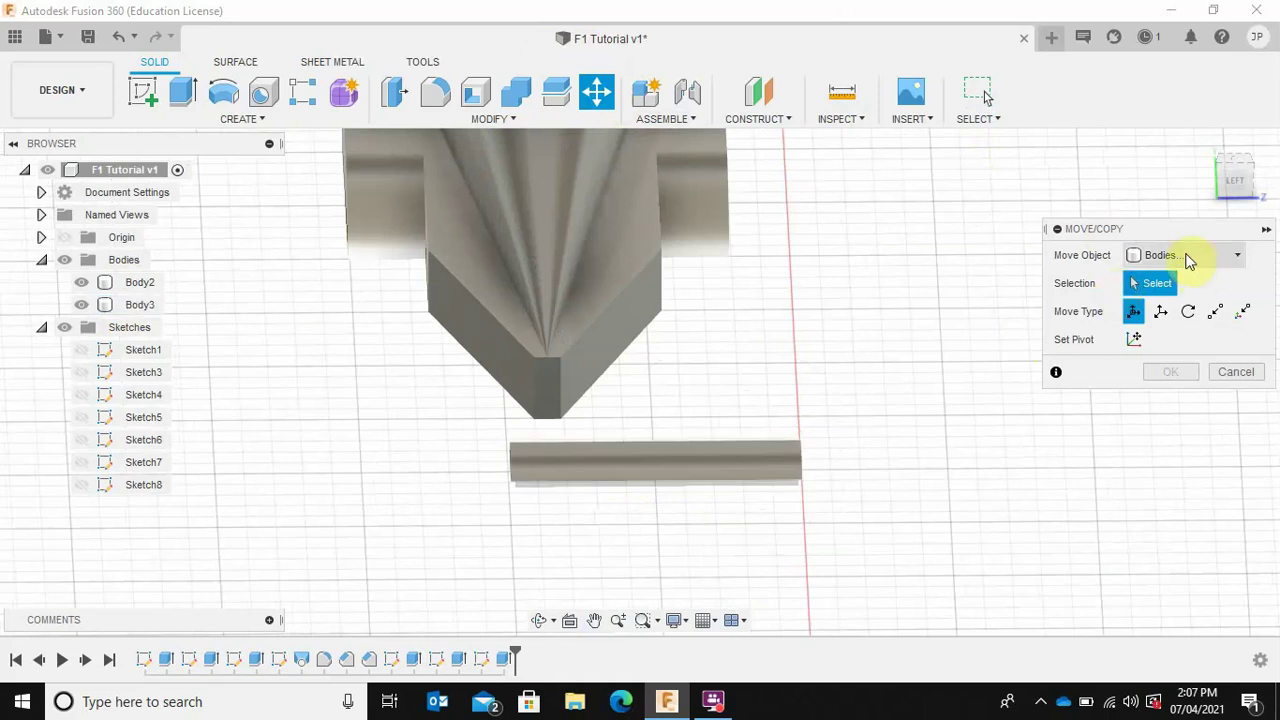
# Move Body3 17.088 mm along Z so the bar sits centred ahead of the nose
pyautogui.click(1192, 257)
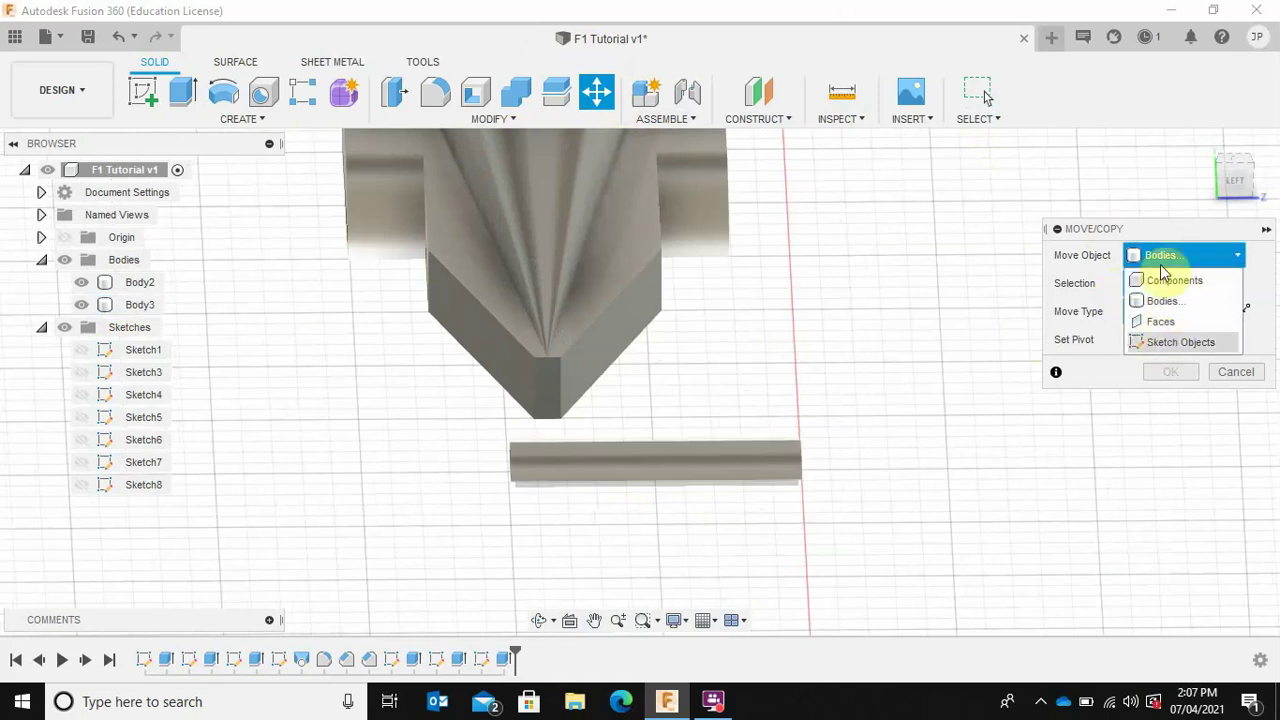
pyautogui.click(1166, 259)
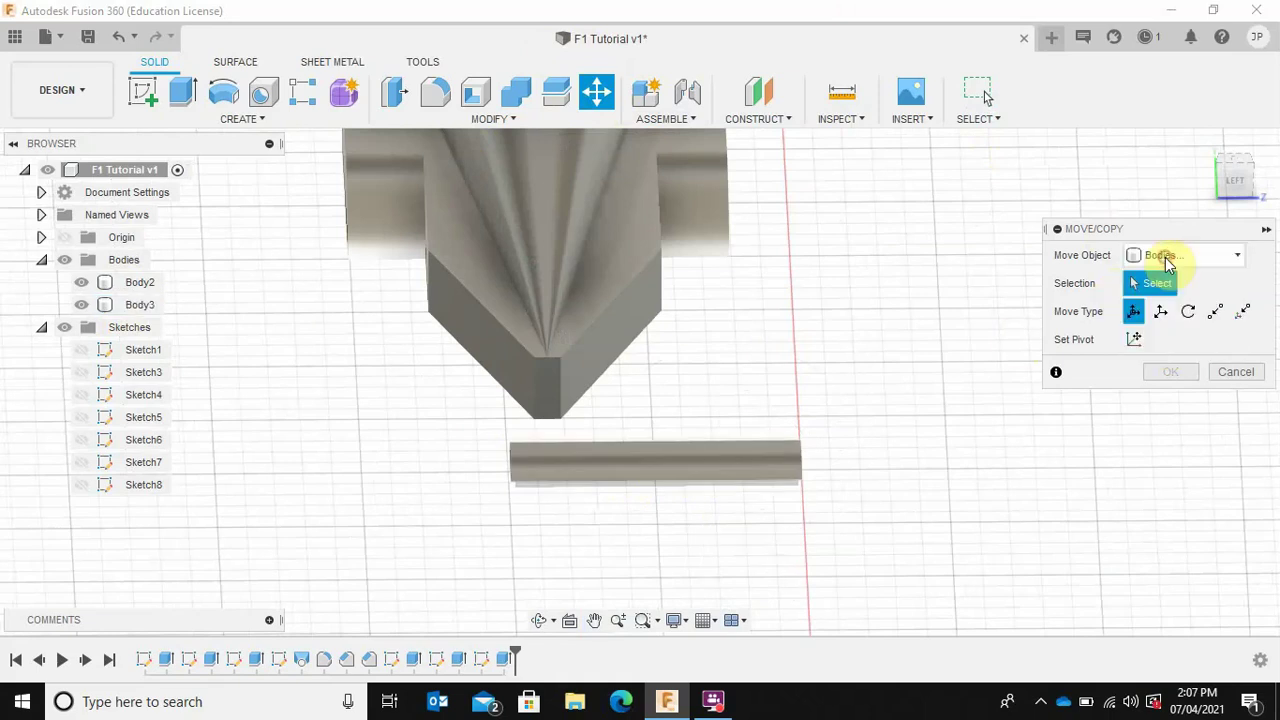
pyautogui.click(666, 461)
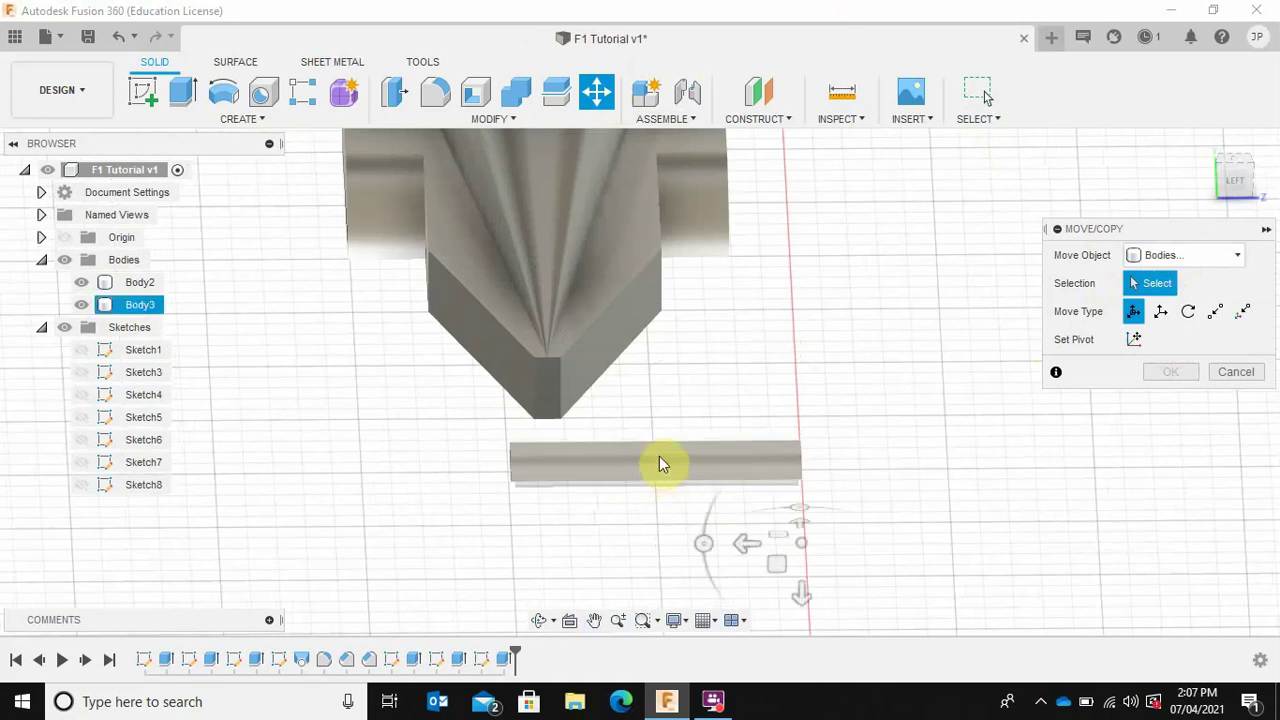
pyautogui.click(663, 461)
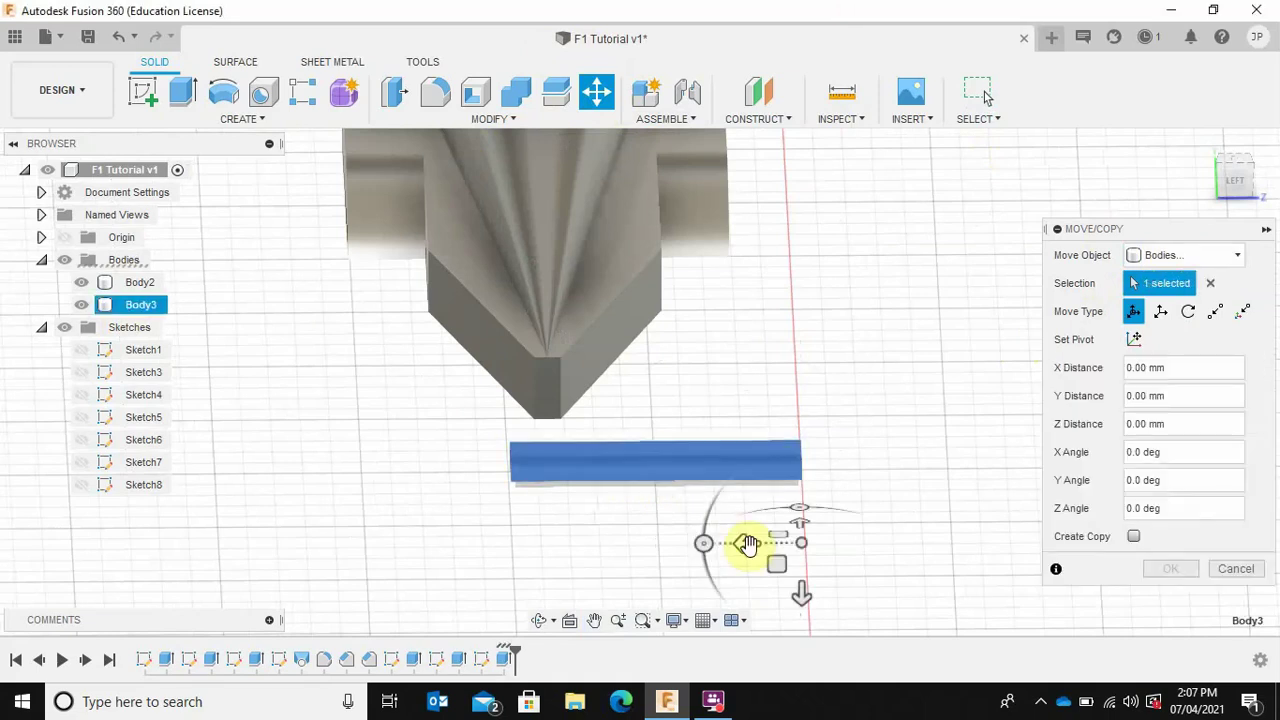
pyautogui.moveTo(749, 543)
pyautogui.mouseDown()
pyautogui.moveTo(677, 543)
pyautogui.moveTo(730, 541)
pyautogui.mouseUp()
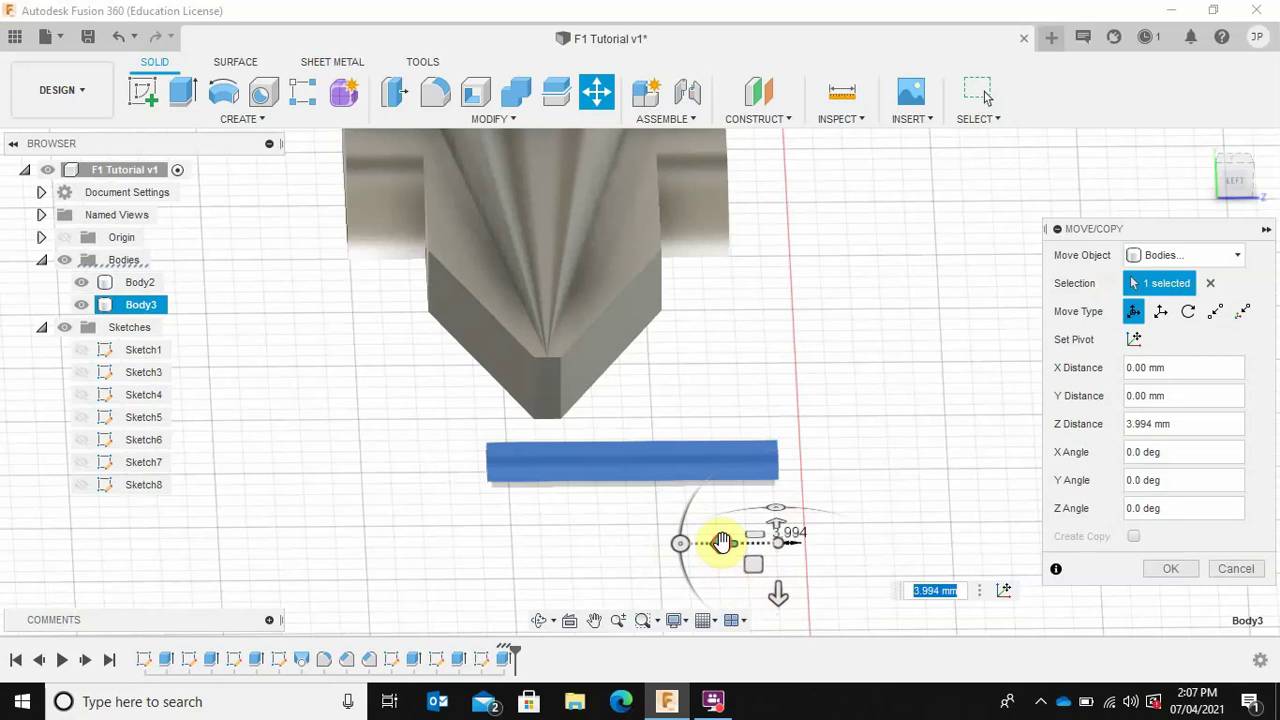
pyautogui.moveTo(721, 542); pyautogui.dragTo(638, 542)
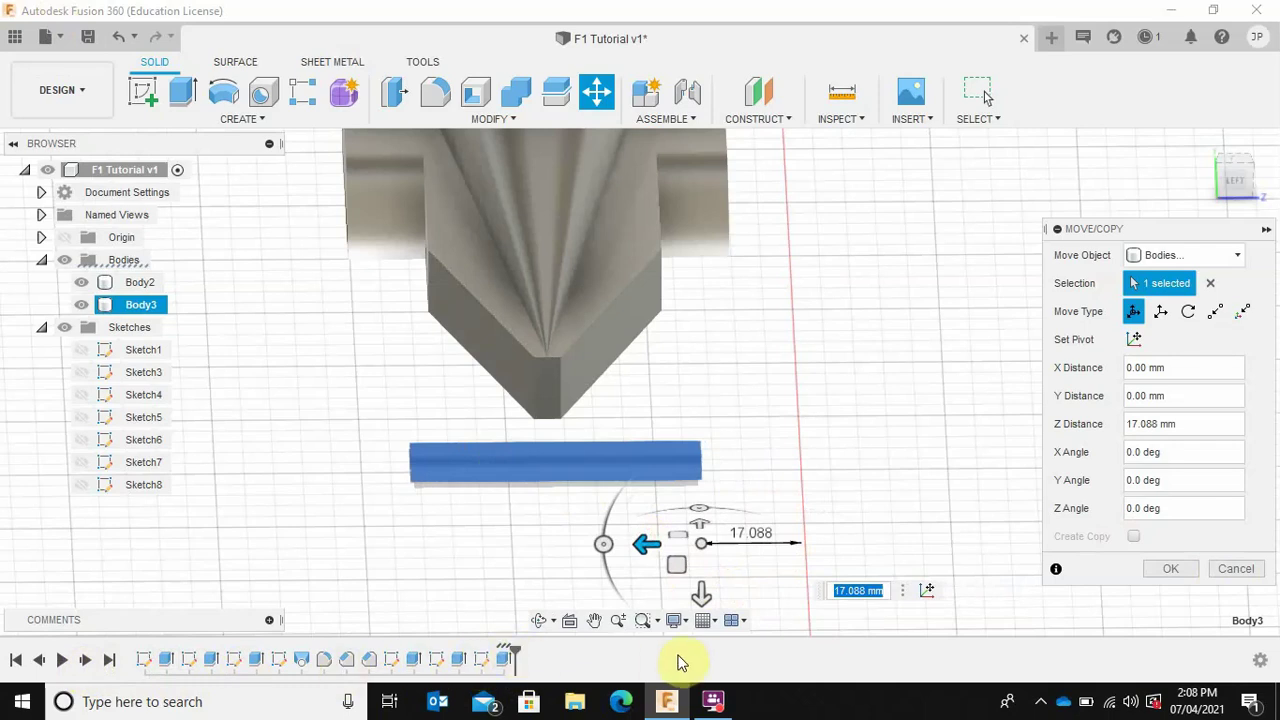
pyautogui.click(1172, 569)
pyautogui.keyDown('shift'); pyautogui.moveTo(791, 449); pyautogui.dragTo(732, 429, button='middle'); pyautogui.keyUp('shift')
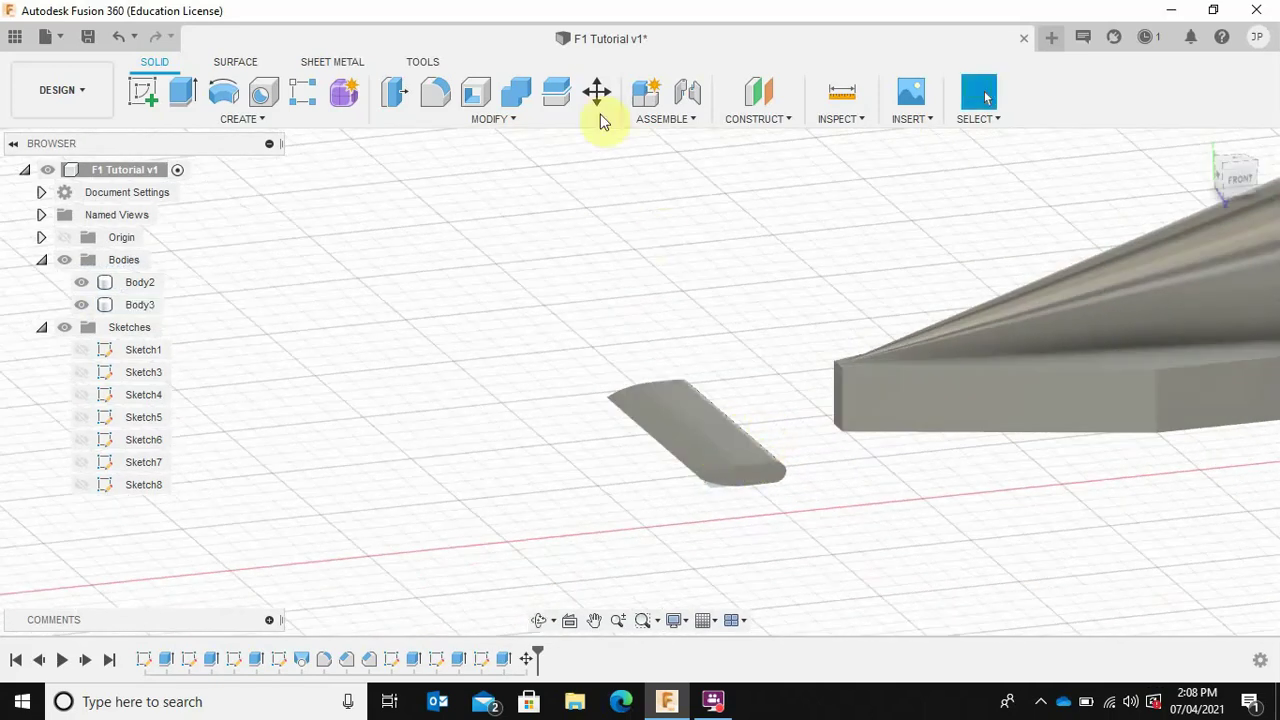
# Tilt the wing body Body3 slightly about the Z axis with Move/Copy
pyautogui.click(596, 95)
pyautogui.click(748, 474)
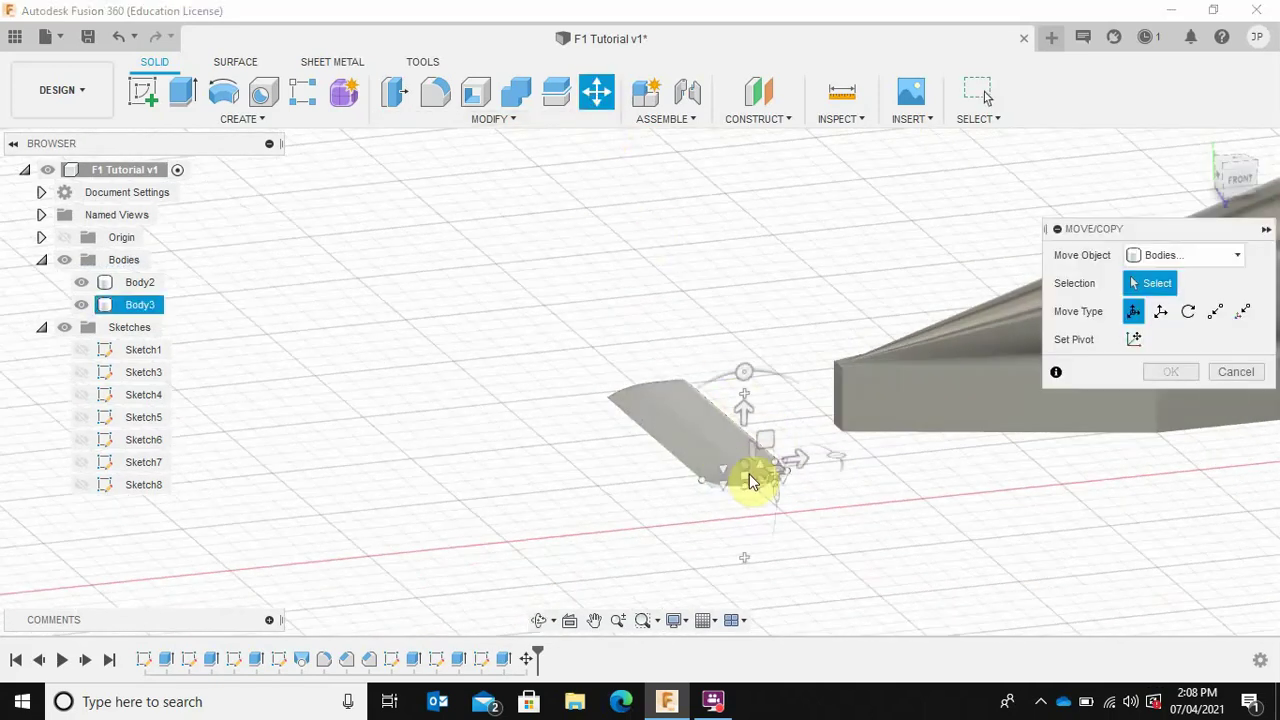
pyautogui.click(750, 478)
pyautogui.moveTo(747, 372); pyautogui.dragTo(720, 377)
pyautogui.click(1161, 568)
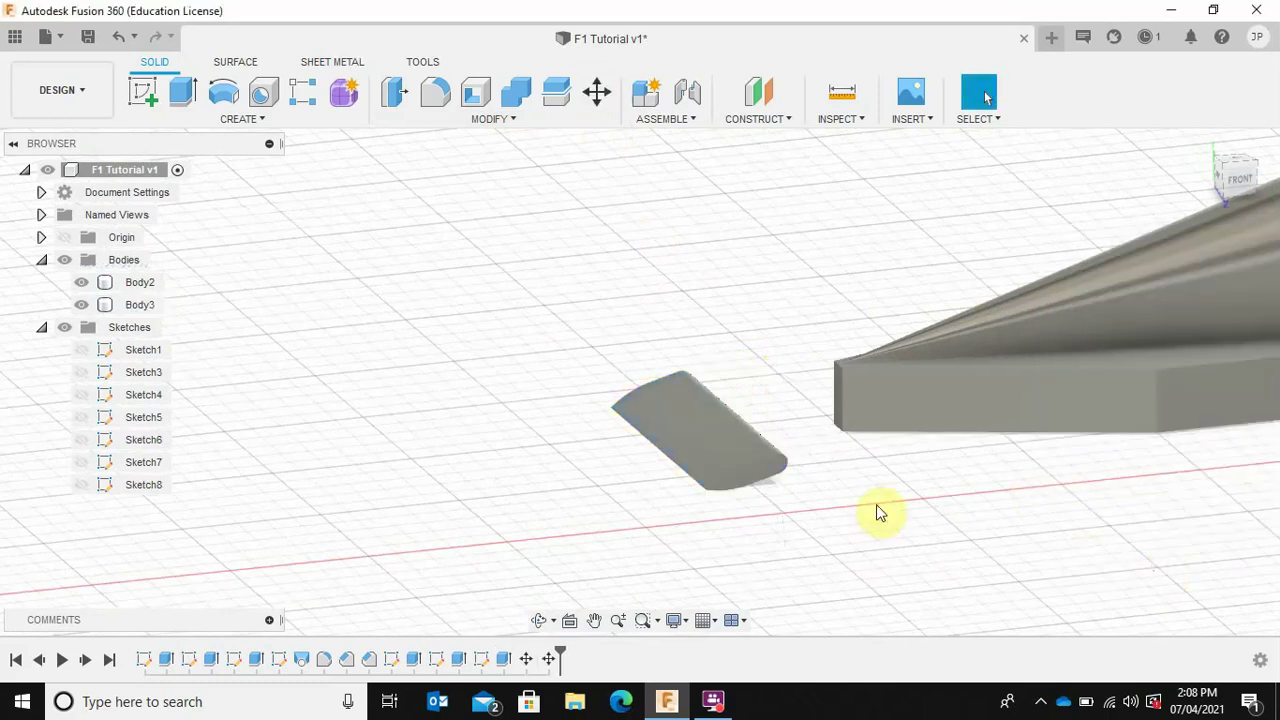
# Slide Body3 along X to the nose and lower it about 2.647 mm along Z
pyautogui.click(598, 95)
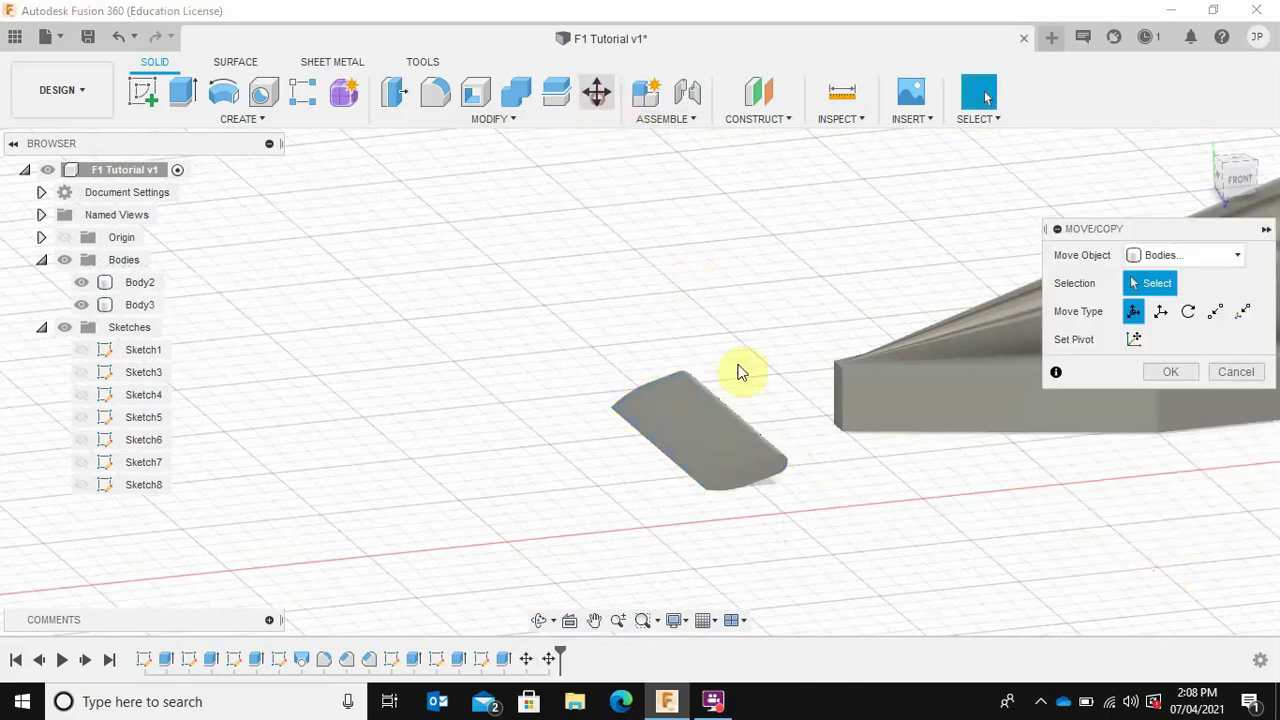
pyautogui.click(710, 418)
pyautogui.moveTo(677, 429); pyautogui.dragTo(800, 391)
pyautogui.keyDown('shift'); pyautogui.moveTo(800, 391); pyautogui.dragTo(932, 488, button='middle'); pyautogui.keyUp('shift')
pyautogui.moveTo(865, 358)
pyautogui.mouseDown()
pyautogui.moveTo(857, 366)
pyautogui.moveTo(872, 377)
pyautogui.mouseUp()
pyautogui.click(1160, 569)
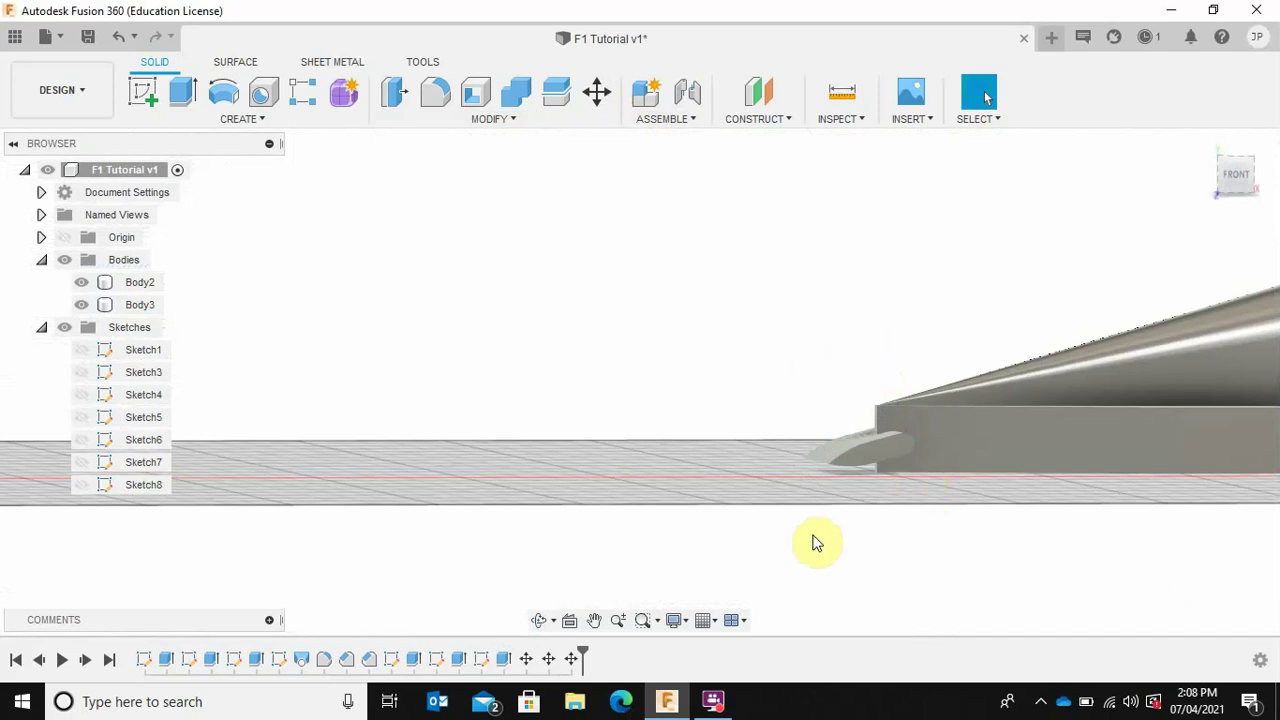
pyautogui.keyDown('shift'); pyautogui.moveTo(814, 537); pyautogui.dragTo(838, 560, button='middle'); pyautogui.keyUp('shift')
pyautogui.keyDown('shift'); pyautogui.moveTo(1007, 430); pyautogui.dragTo(486, 471, button='middle'); pyautogui.keyUp('shift')
pyautogui.scroll(-3, 480, 468)
pyautogui.moveTo(299, 470); pyautogui.dragTo(366, 480, button='middle')
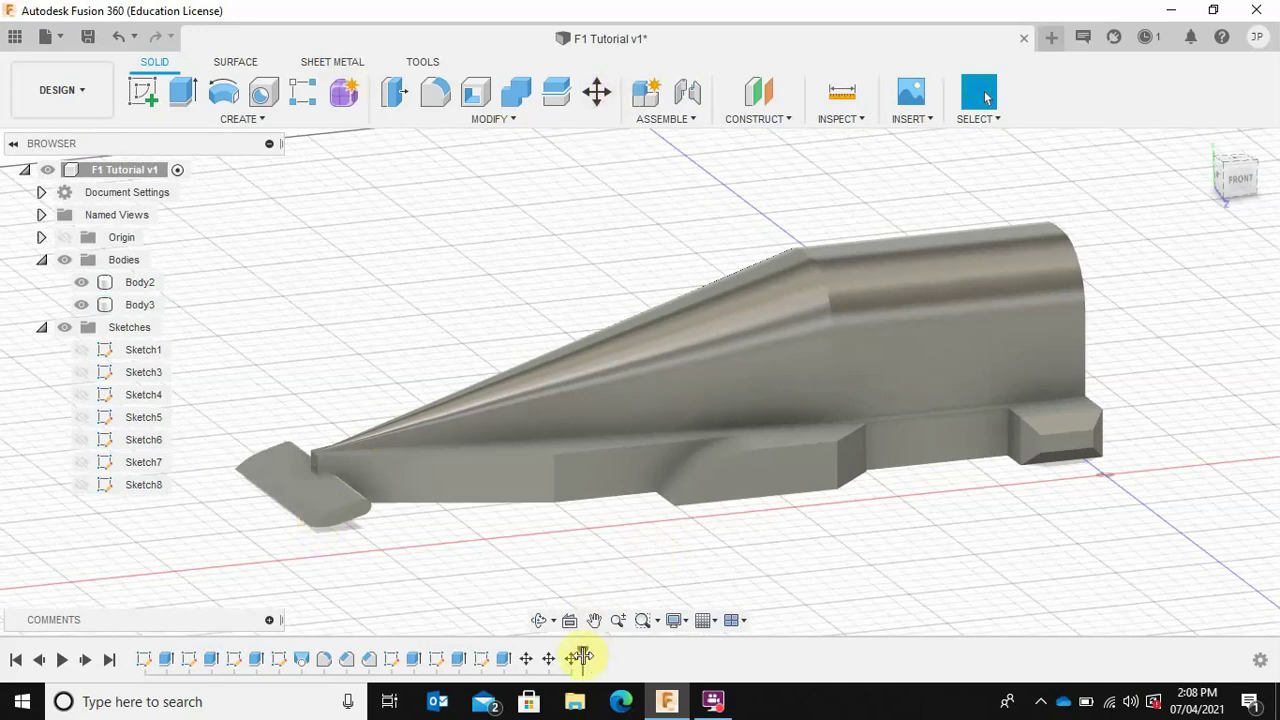
# Roll the timeline back to Sketch1, play the history, then roll forward to Move1
pyautogui.moveTo(581, 657); pyautogui.dragTo(133, 663)
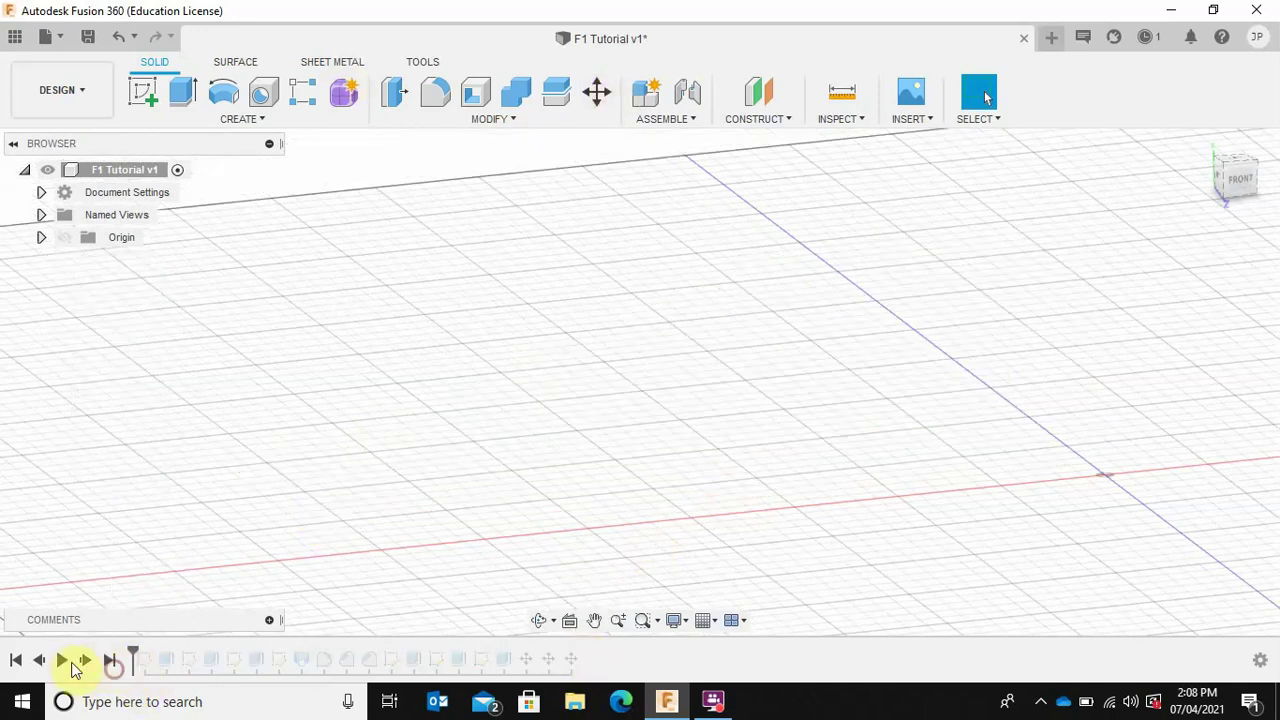
pyautogui.click(70, 662)
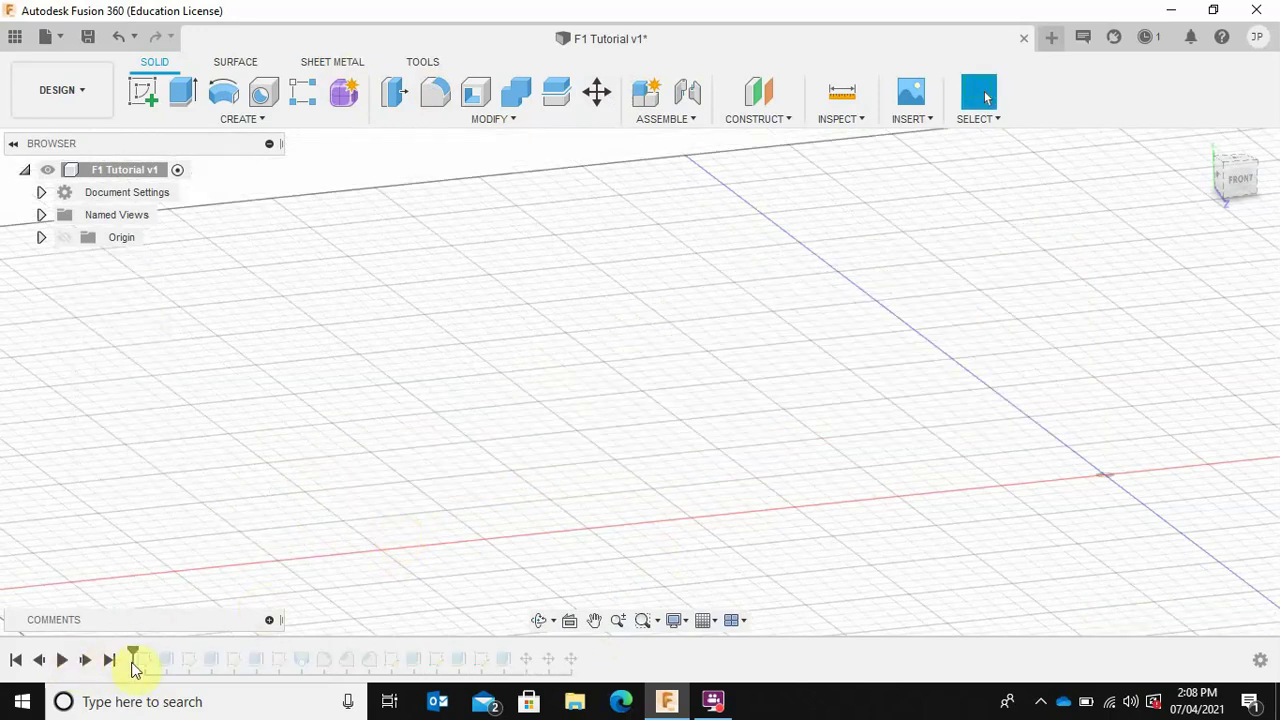
pyautogui.moveTo(133, 659)
pyautogui.mouseDown()
pyautogui.moveTo(686, 671)
pyautogui.moveTo(676, 678)
pyautogui.mouseUp()
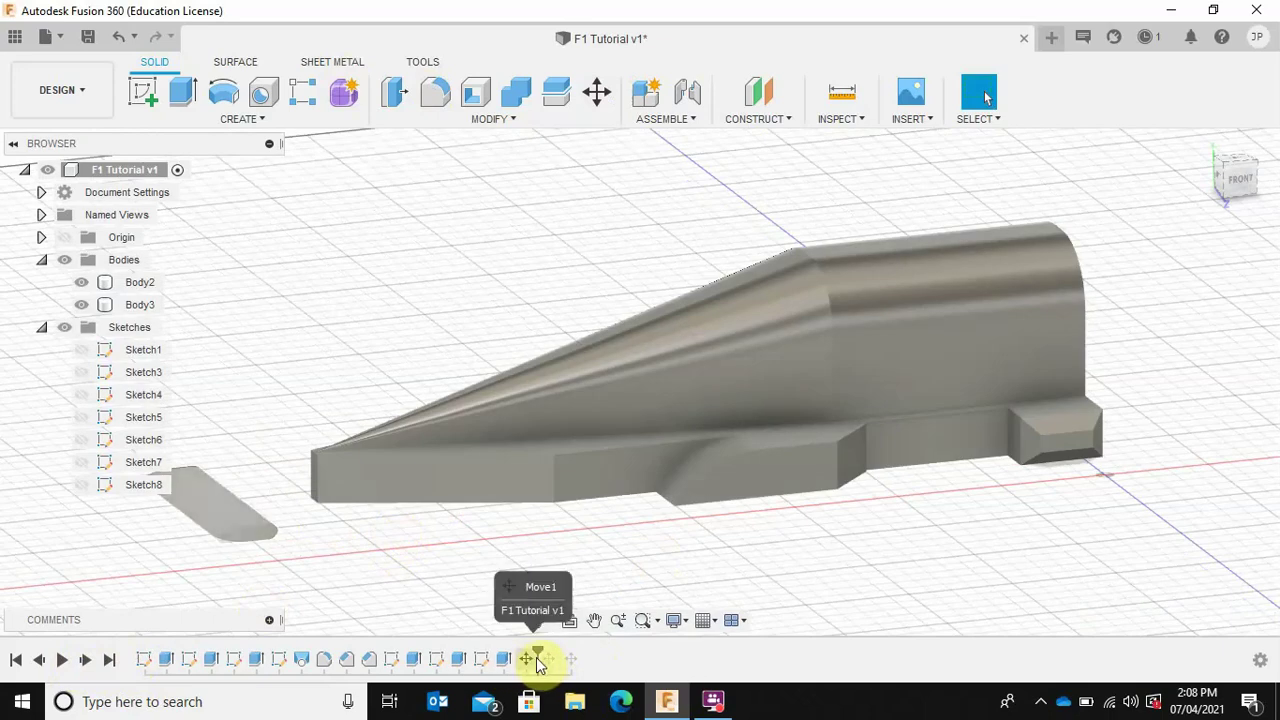
# Roll the timeline to the end and select the front wing body for Move/Copy with Create Copy ticked
pyautogui.moveTo(560, 660); pyautogui.dragTo(584, 659)
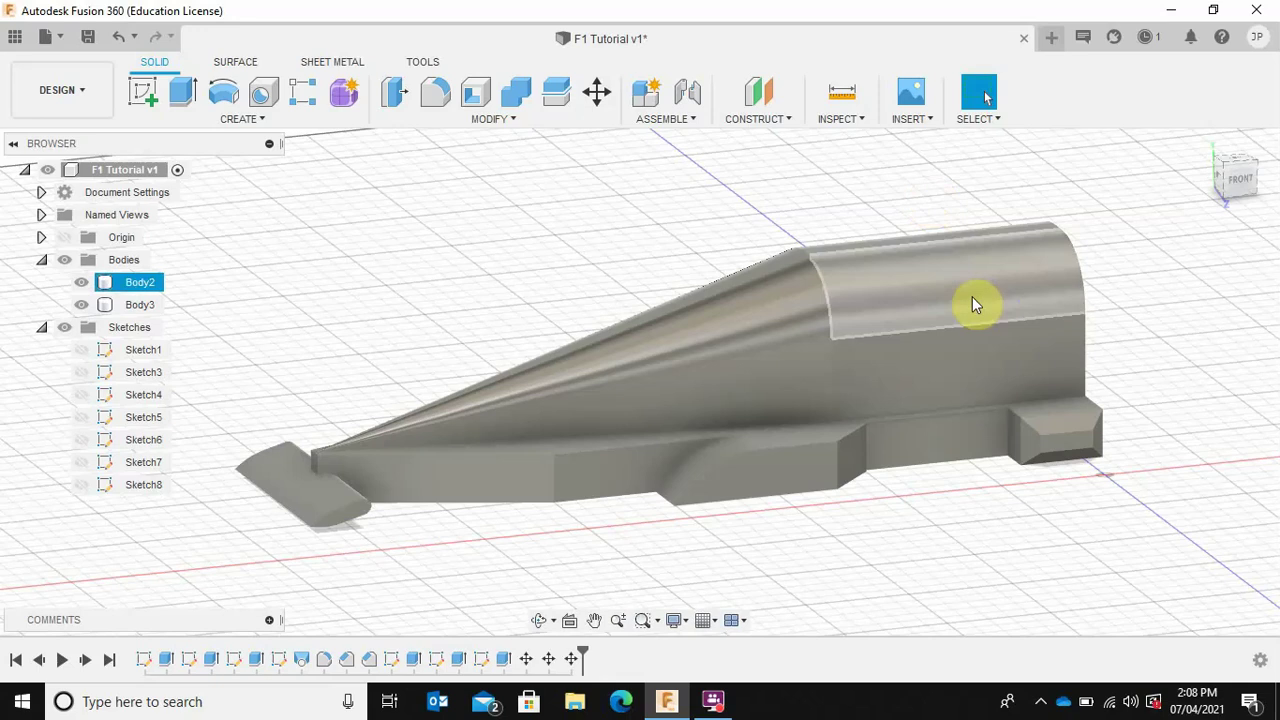
pyautogui.click(597, 93)
pyautogui.click(357, 505)
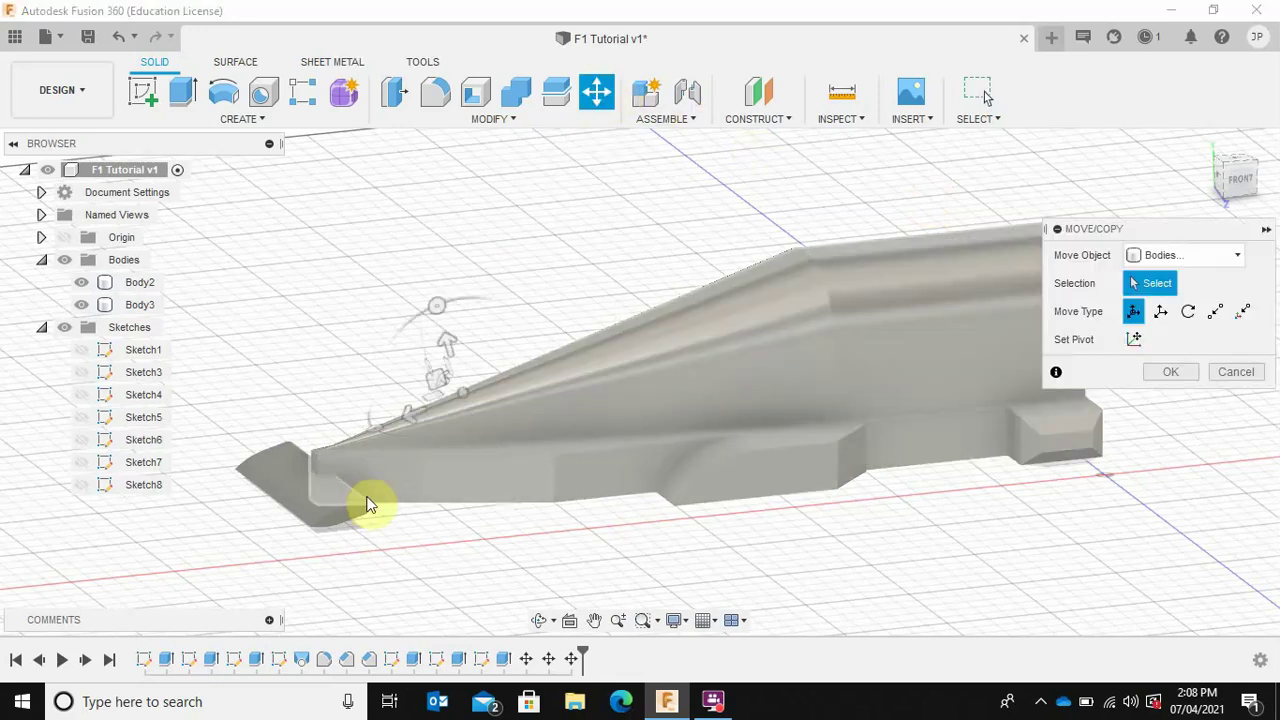
pyautogui.click(293, 473)
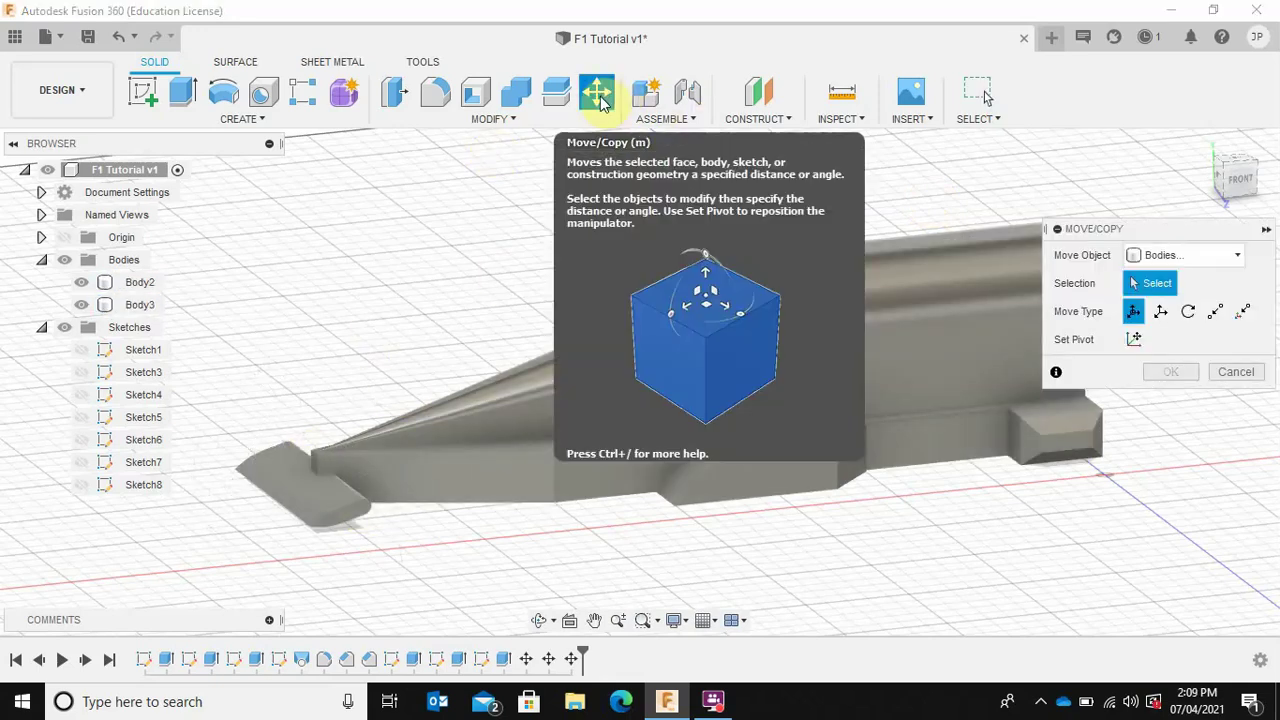
pyautogui.click(355, 521)
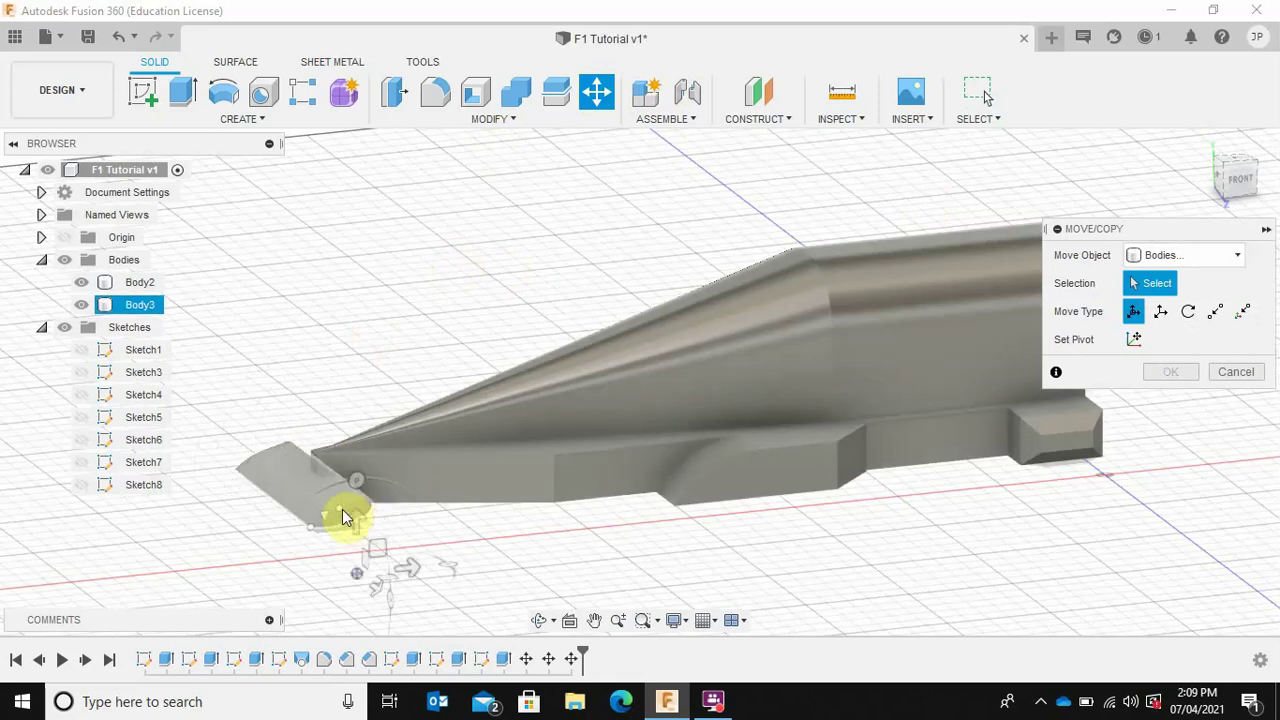
pyautogui.click(350, 515)
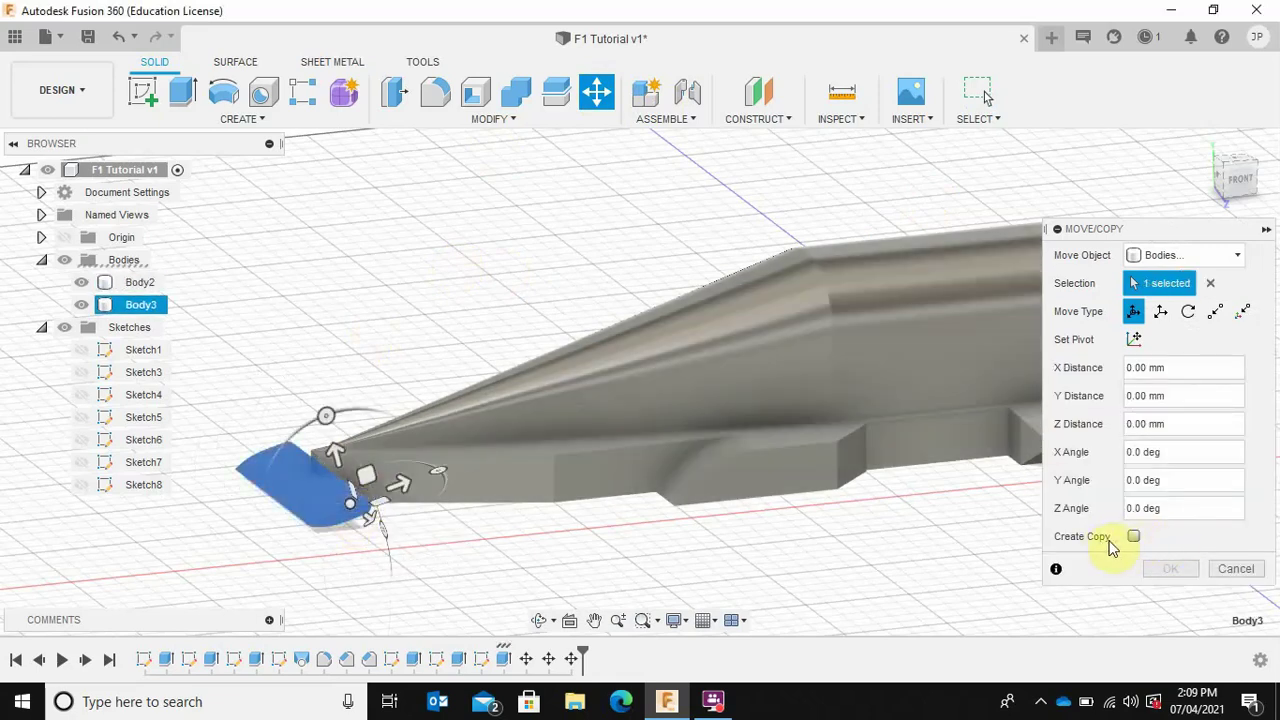
pyautogui.click(1136, 538)
# Place the copied wing, Body4, across the rear top, lowered 9.072 mm along Y
pyautogui.moveTo(886, 528); pyautogui.dragTo(737, 528, button='middle')
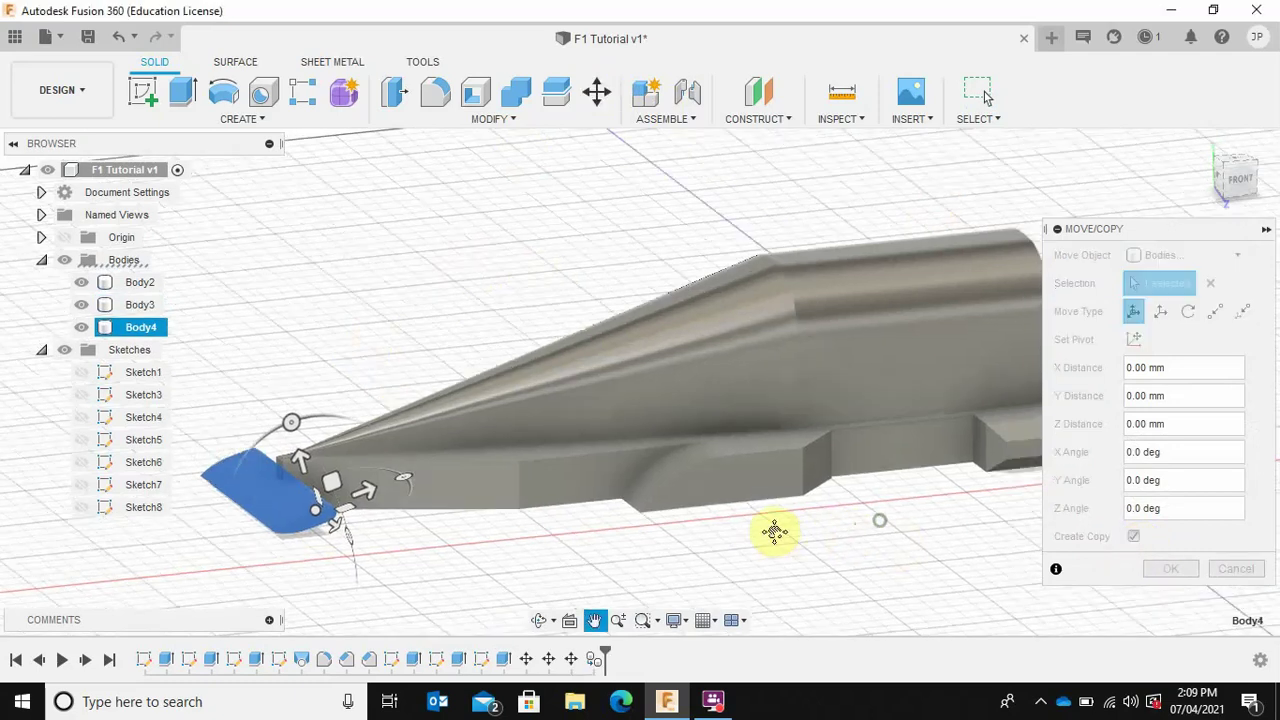
pyautogui.scroll(-3, 743, 543)
pyautogui.moveTo(194, 503); pyautogui.dragTo(932, 316)
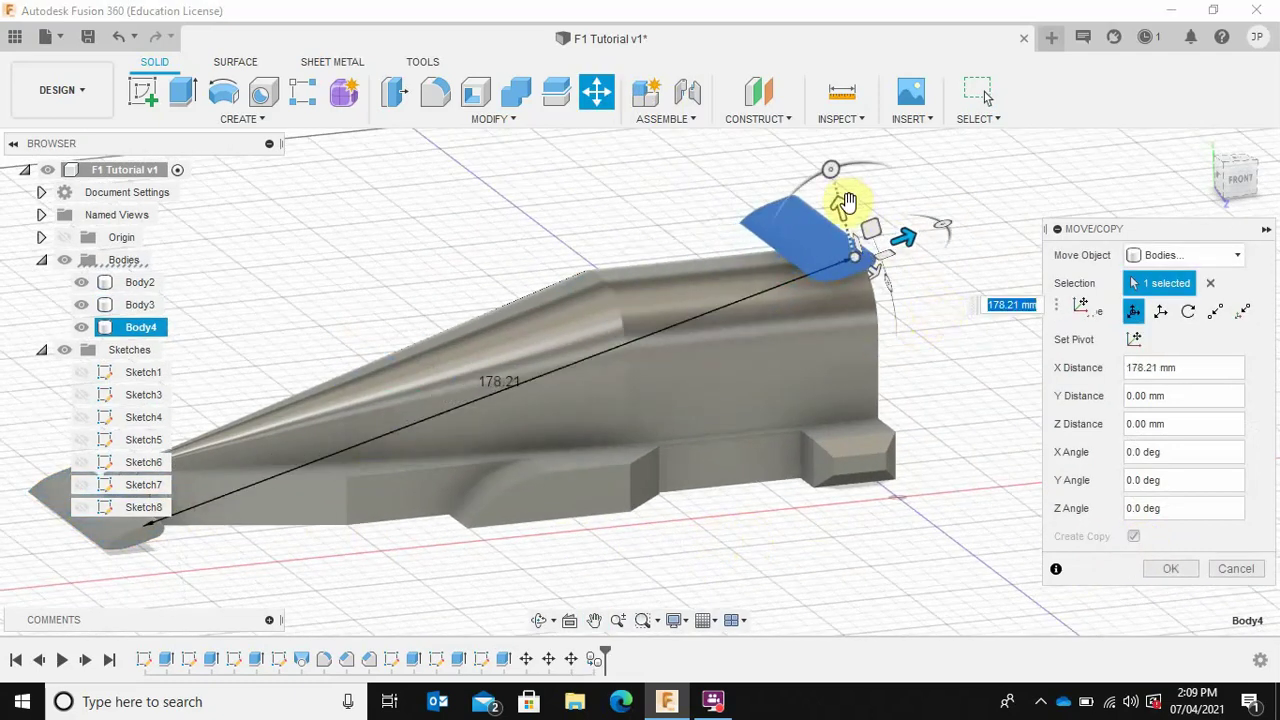
pyautogui.moveTo(837, 200); pyautogui.dragTo(853, 248)
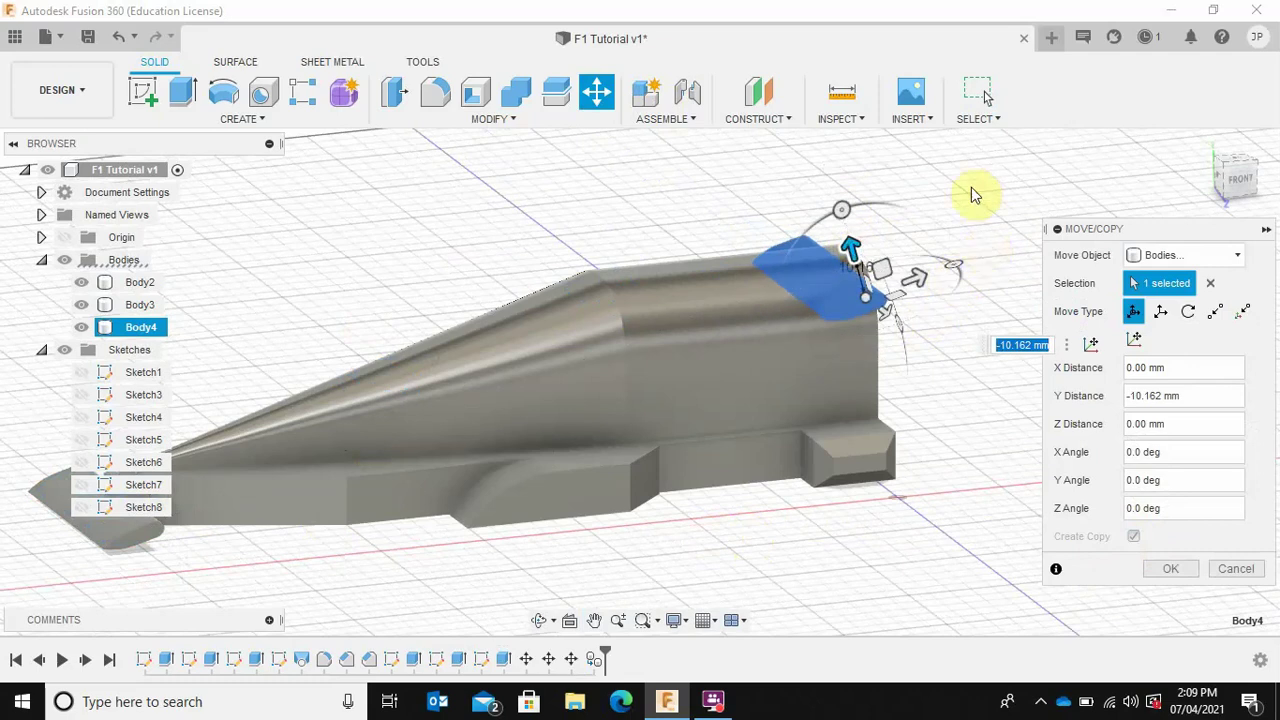
pyautogui.keyDown('shift'); pyautogui.moveTo(980, 191); pyautogui.dragTo(812, 196, button='middle'); pyautogui.keyUp('shift')
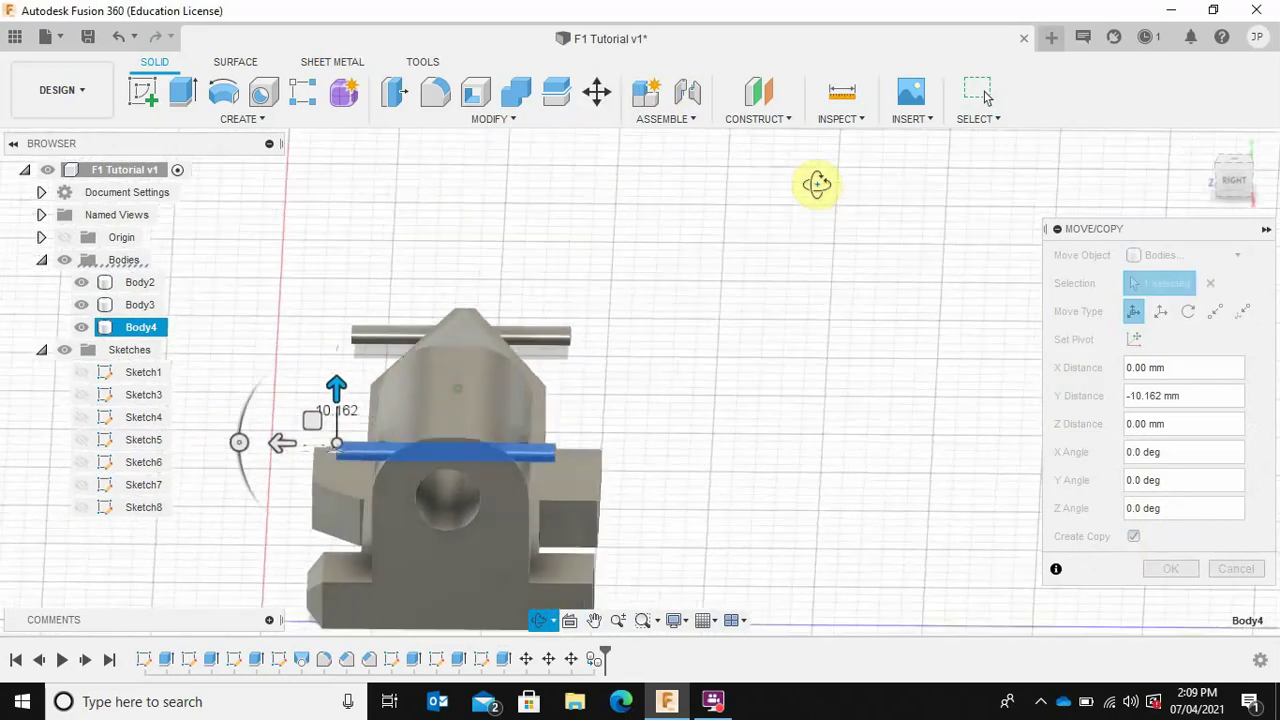
pyautogui.moveTo(819, 180)
pyautogui.mouseDown()
pyautogui.moveTo(822, 158)
pyautogui.moveTo(806, 166)
pyautogui.mouseUp()
pyautogui.press('Escape')
pyautogui.moveTo(365, 262); pyautogui.dragTo(366, 260)
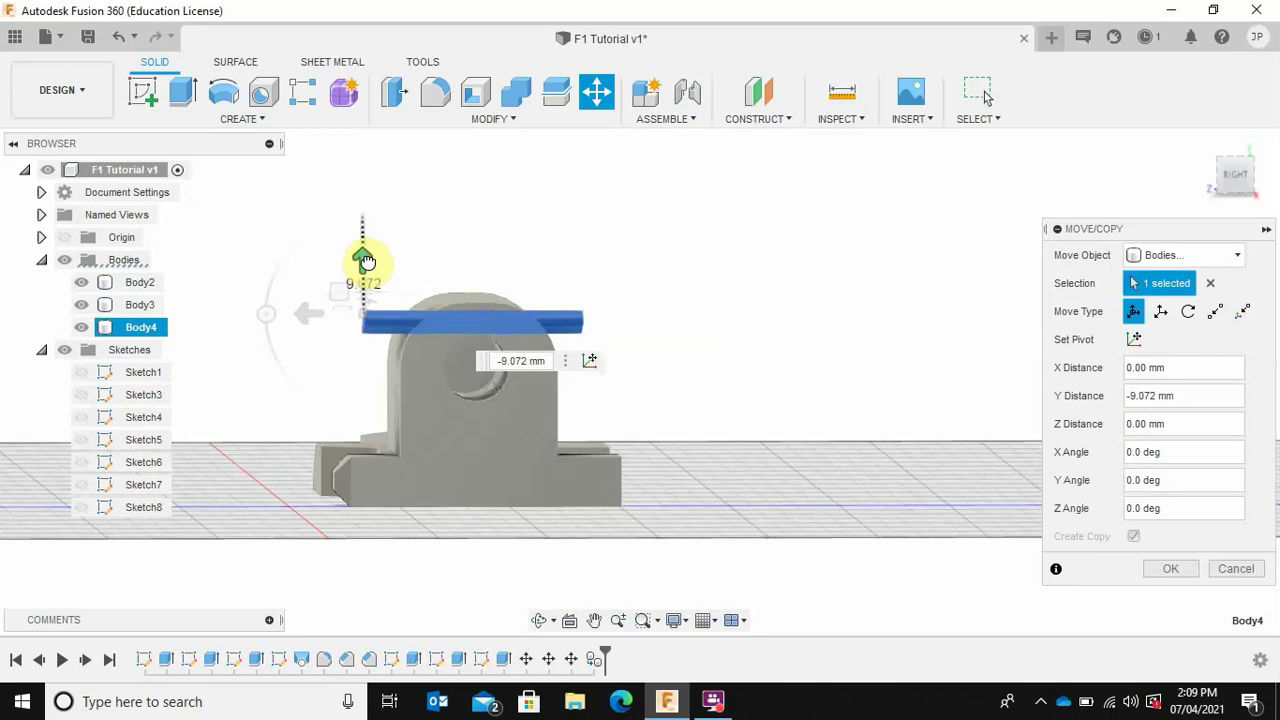
pyautogui.click(1160, 569)
pyautogui.keyDown('shift'); pyautogui.moveTo(694, 437); pyautogui.dragTo(908, 434, button='middle'); pyautogui.keyUp('shift')
# Sketch a small rectangle, about 20.4 mm², on the base line of the car's rear face
pyautogui.click(614, 423)
pyautogui.keyDown('shift'); pyautogui.moveTo(614, 423); pyautogui.dragTo(810, 415, button='middle'); pyautogui.keyUp('shift')
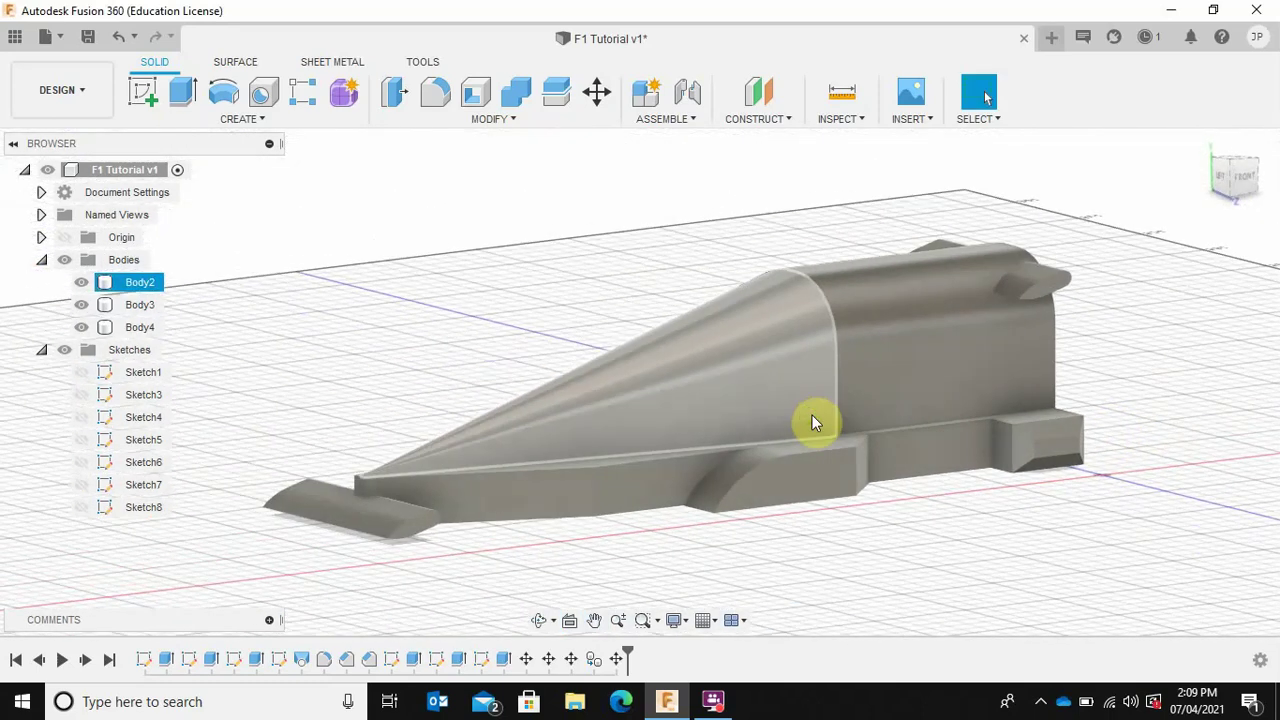
pyautogui.click(1103, 404)
pyautogui.moveTo(1128, 411)
pyautogui.keyDown('shift'); pyautogui.mouseDown(button='middle')
pyautogui.moveTo(1000, 414)
pyautogui.moveTo(943, 406)
pyautogui.moveTo(948, 392)
pyautogui.moveTo(986, 409)
pyautogui.moveTo(946, 389)
pyautogui.mouseUp(button='middle'); pyautogui.keyUp('shift')
pyautogui.click(145, 102)
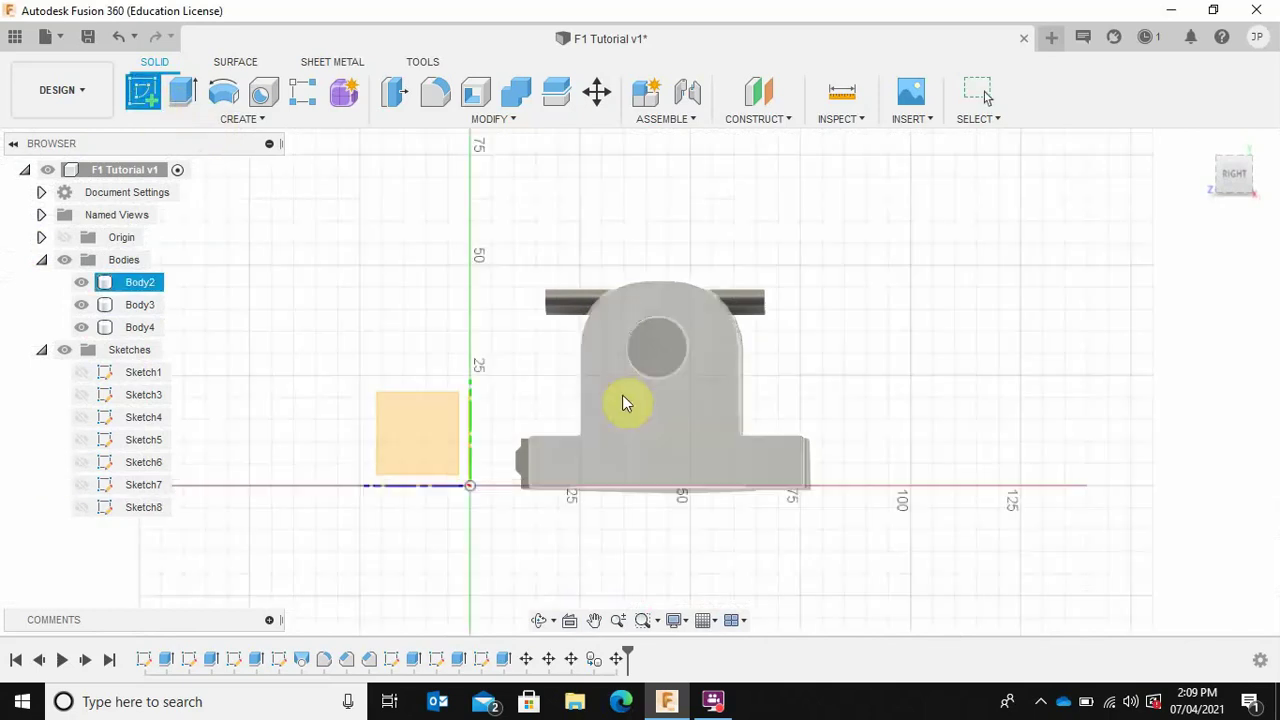
pyautogui.click(648, 468)
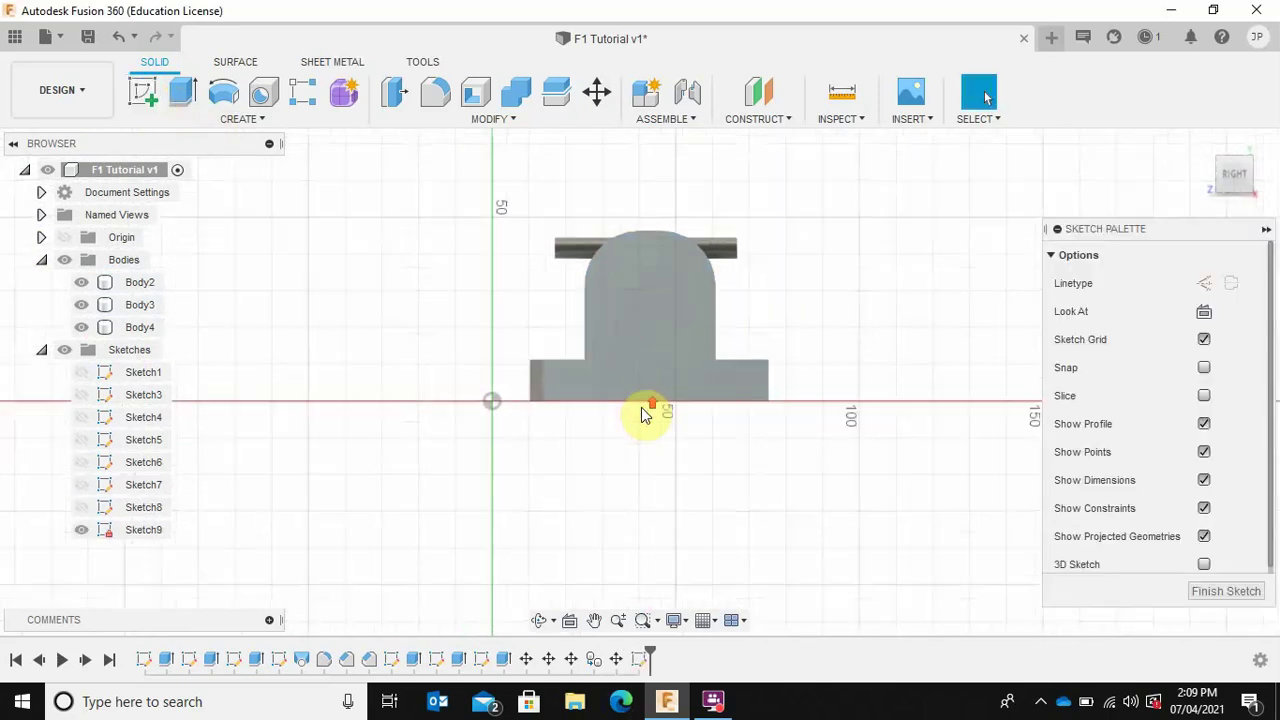
pyautogui.click(183, 92)
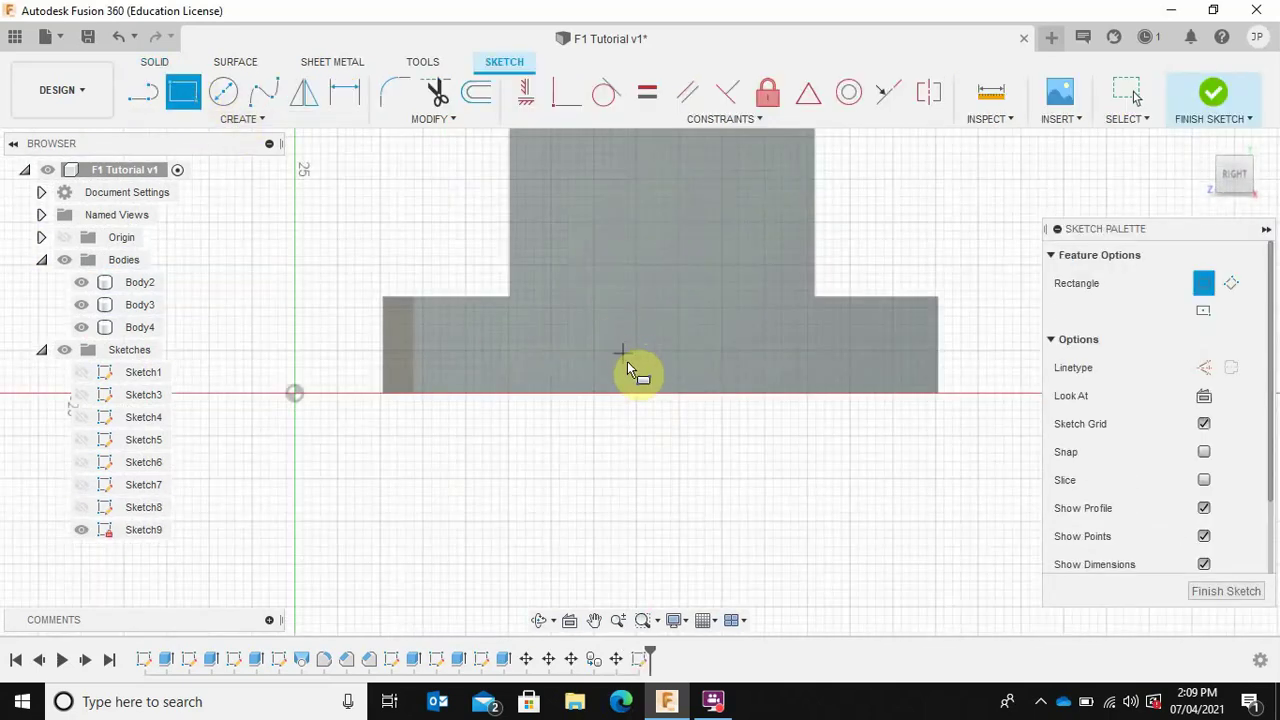
pyautogui.click(635, 393)
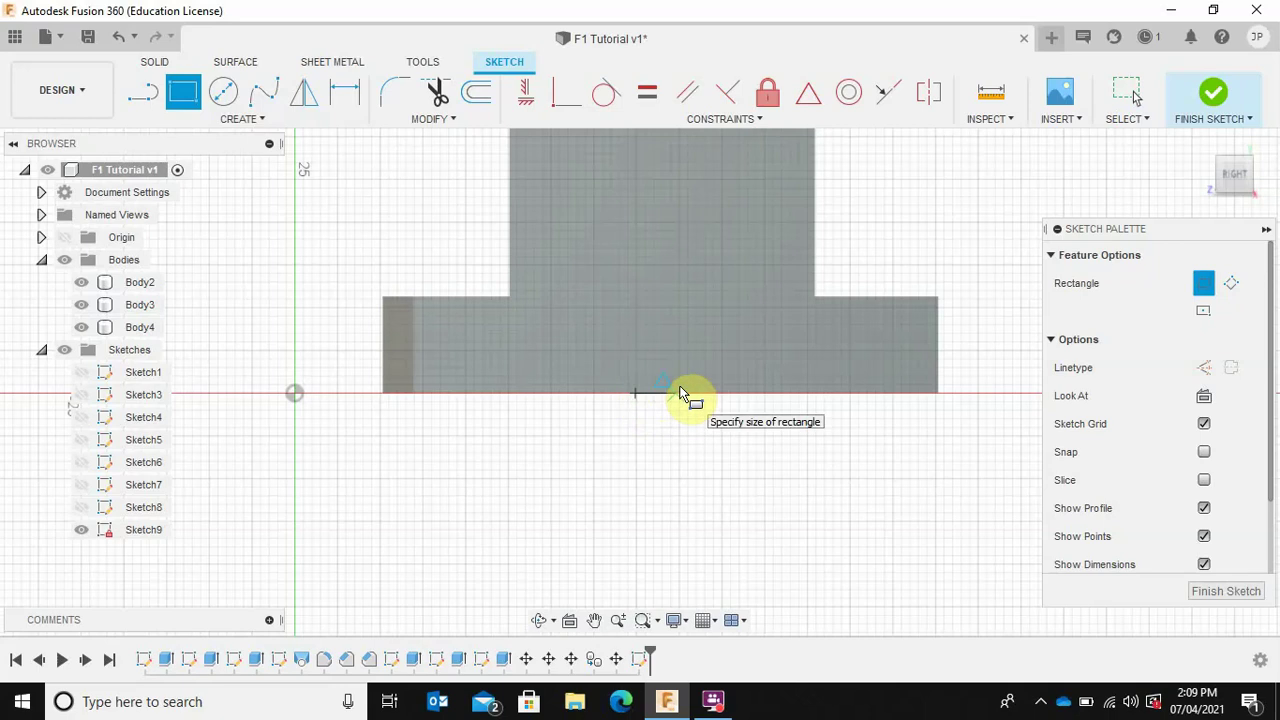
pyautogui.click(676, 362)
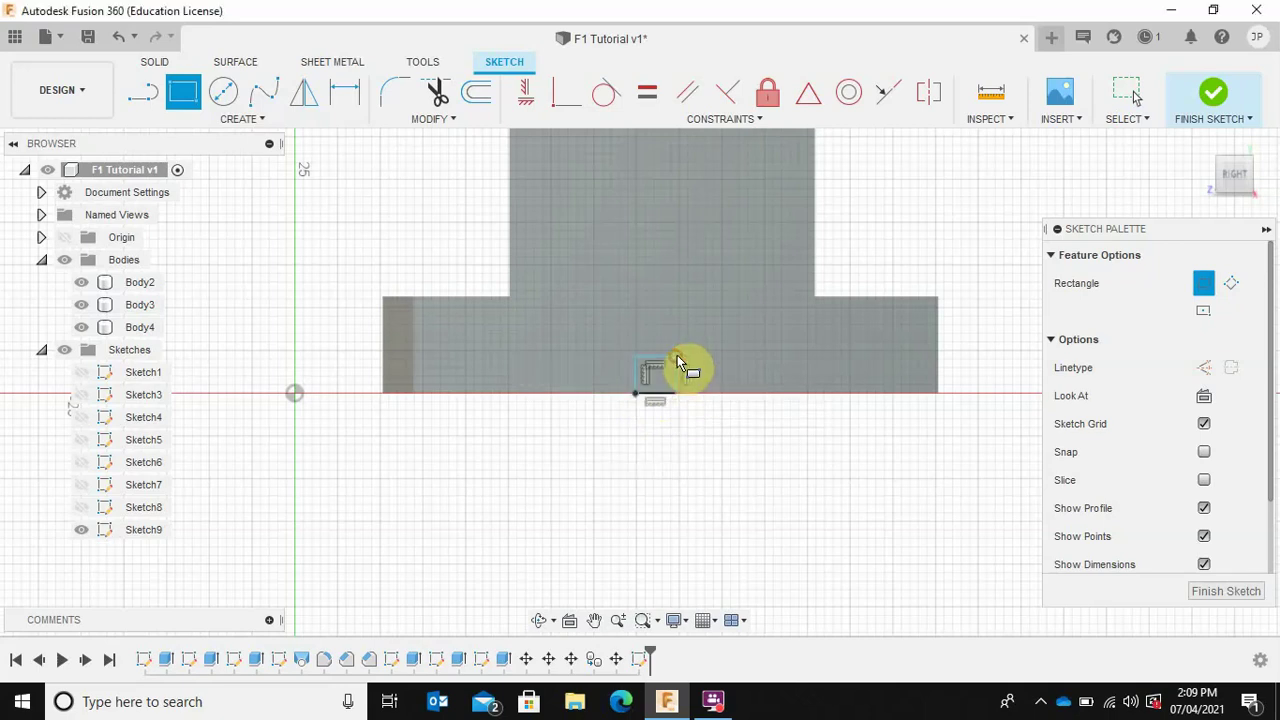
pyautogui.click(1211, 96)
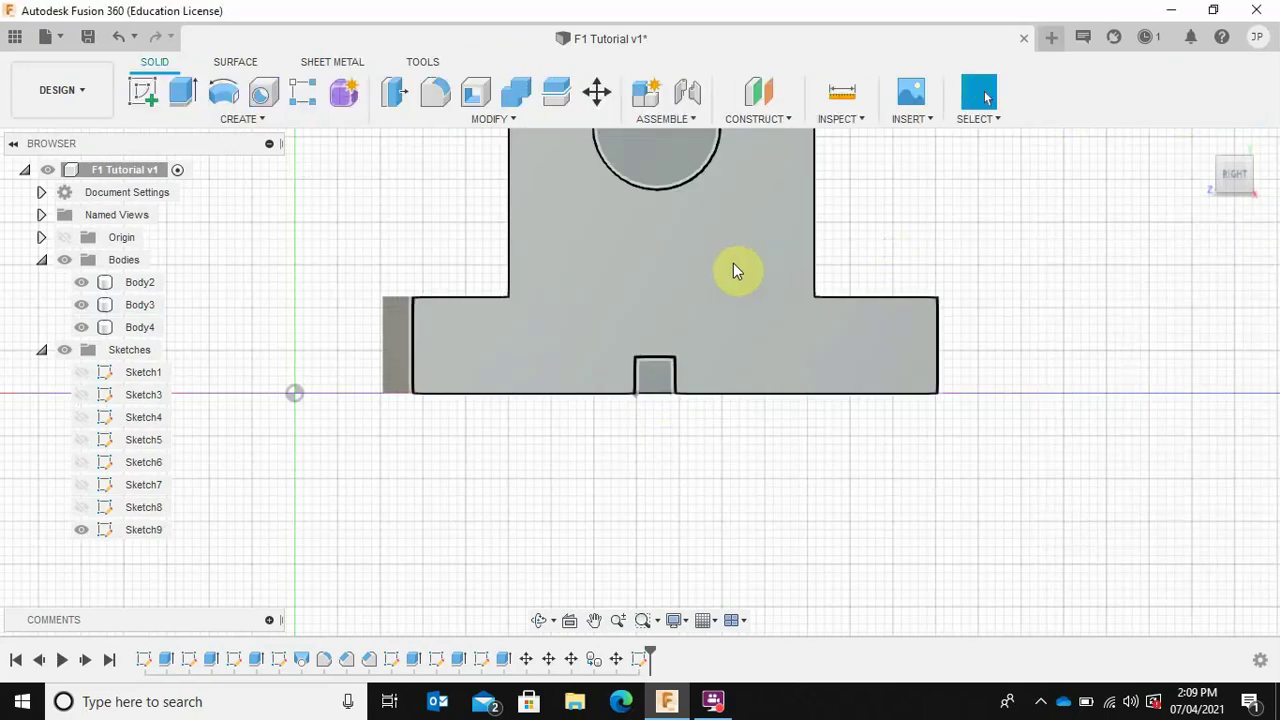
pyautogui.click(180, 92)
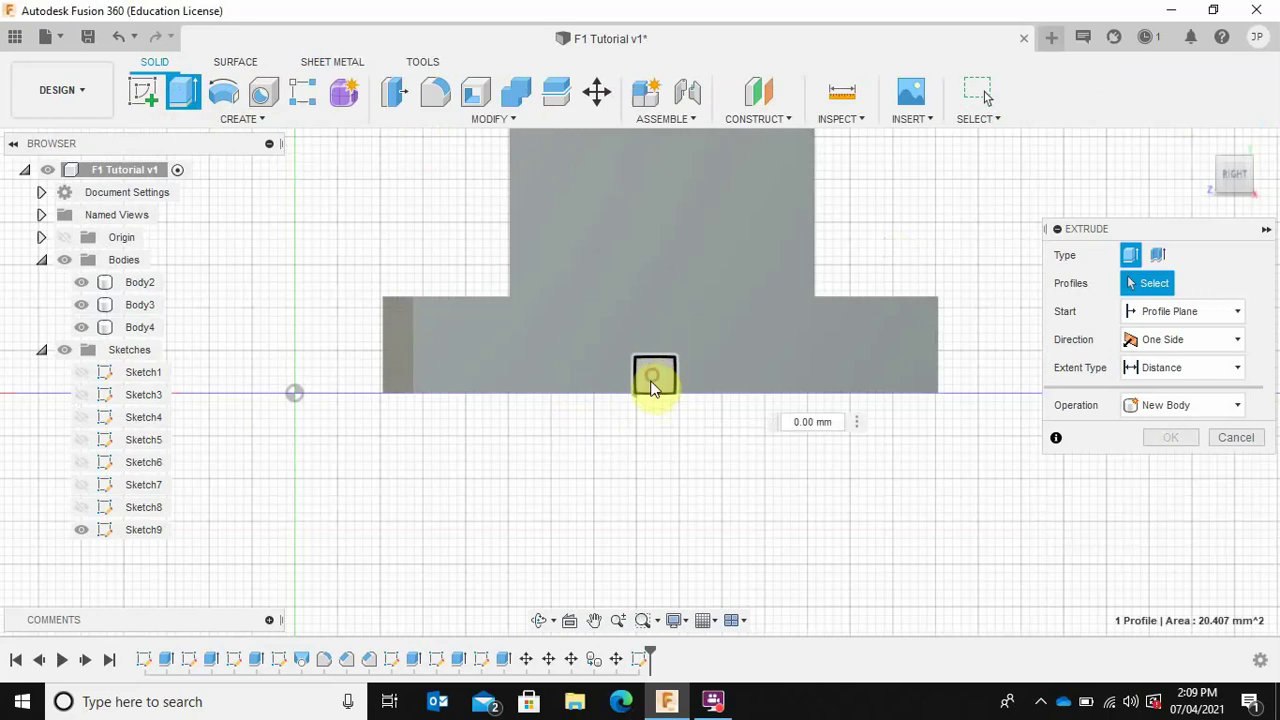
# Extrude the small rectangle as a cut 204.697 mm along the car's underside
pyautogui.click(655, 375)
pyautogui.keyDown('shift'); pyautogui.moveTo(740, 443); pyautogui.dragTo(273, 386, button='middle'); pyautogui.keyUp('shift')
pyautogui.scroll(-5, 273, 386)
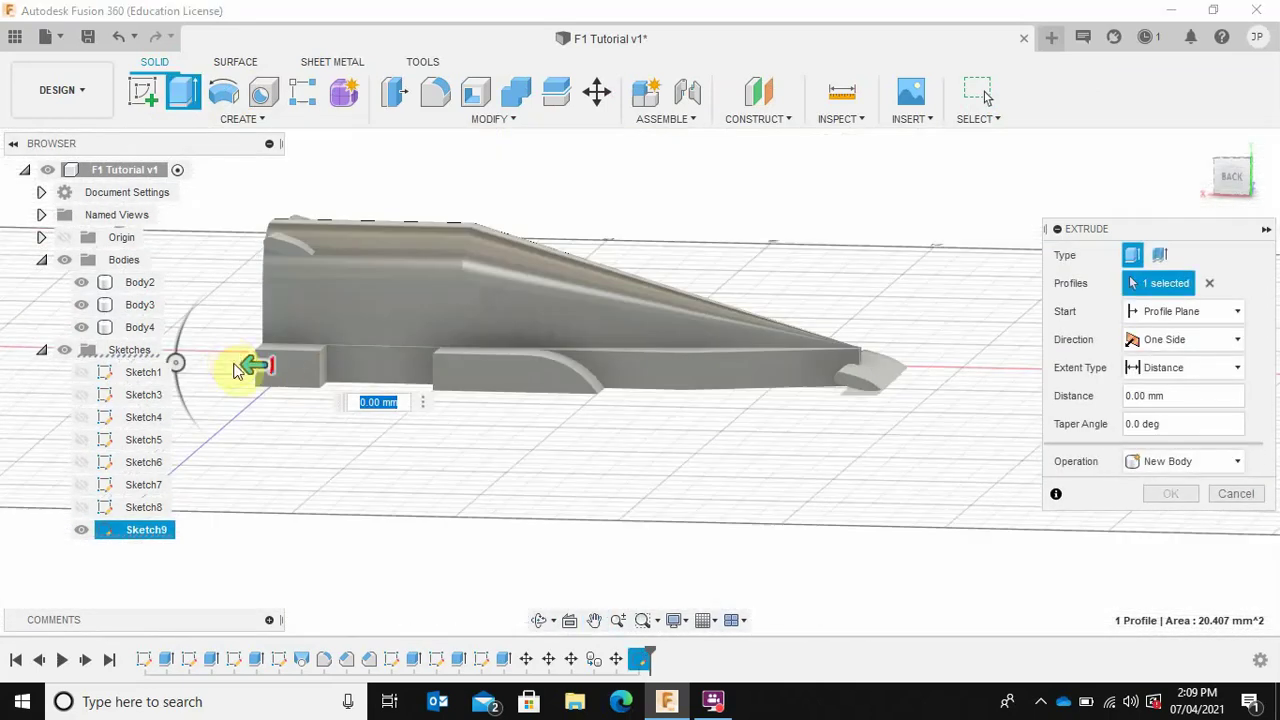
pyautogui.moveTo(253, 368); pyautogui.dragTo(937, 423)
pyautogui.click(1162, 523)
pyautogui.keyDown('shift'); pyautogui.moveTo(929, 400); pyautogui.dragTo(714, 500, button='middle'); pyautogui.keyUp('shift')
pyautogui.keyDown('shift'); pyautogui.moveTo(586, 500); pyautogui.dragTo(818, 428, button='middle'); pyautogui.keyUp('shift')
# Sketch a small center-diameter circle on the lower body's side face near the rear
pyautogui.click(748, 333)
pyautogui.keyDown('shift'); pyautogui.moveTo(748, 333); pyautogui.dragTo(791, 363, button='middle'); pyautogui.keyUp('shift')
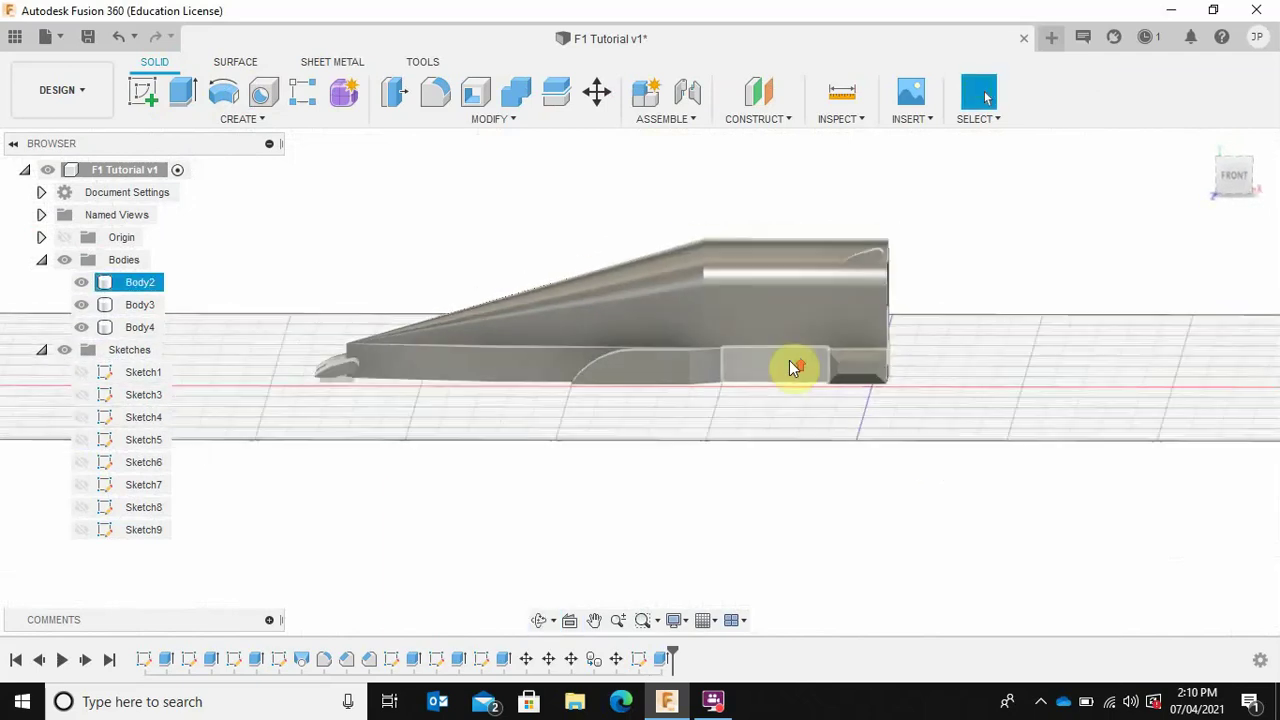
pyautogui.scroll(5, 791, 366)
pyautogui.click(143, 91)
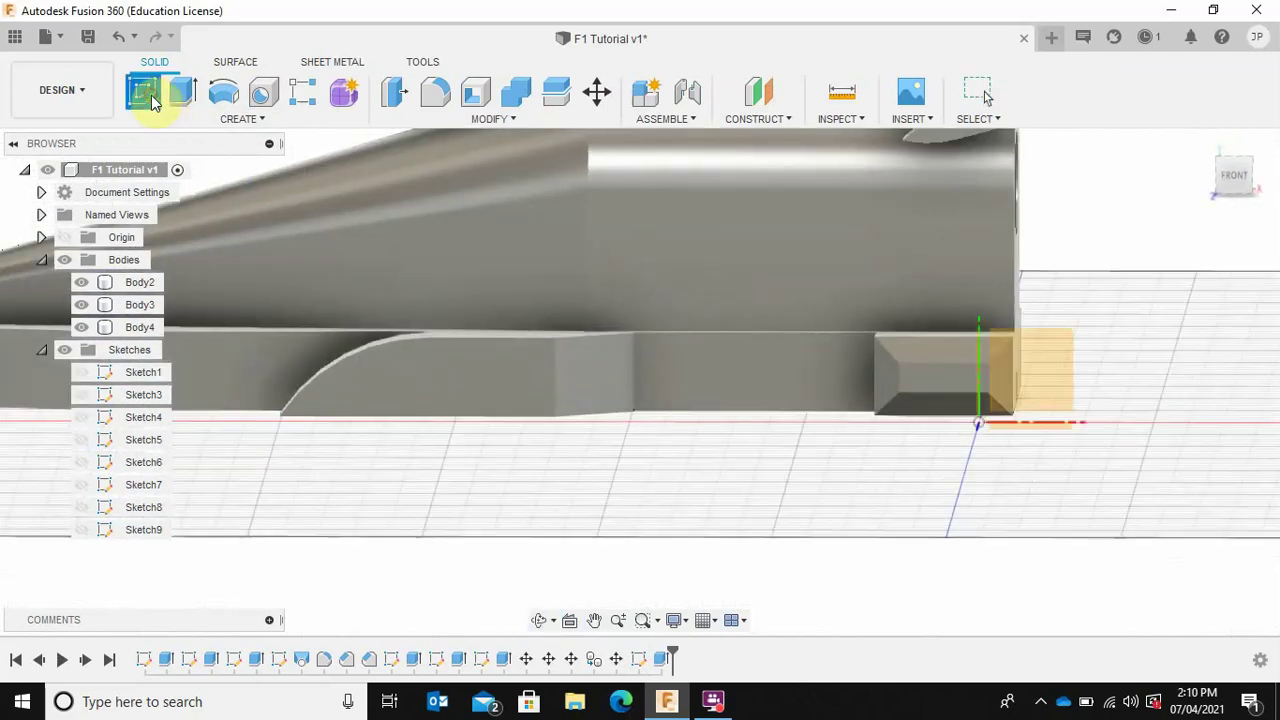
pyautogui.click(709, 365)
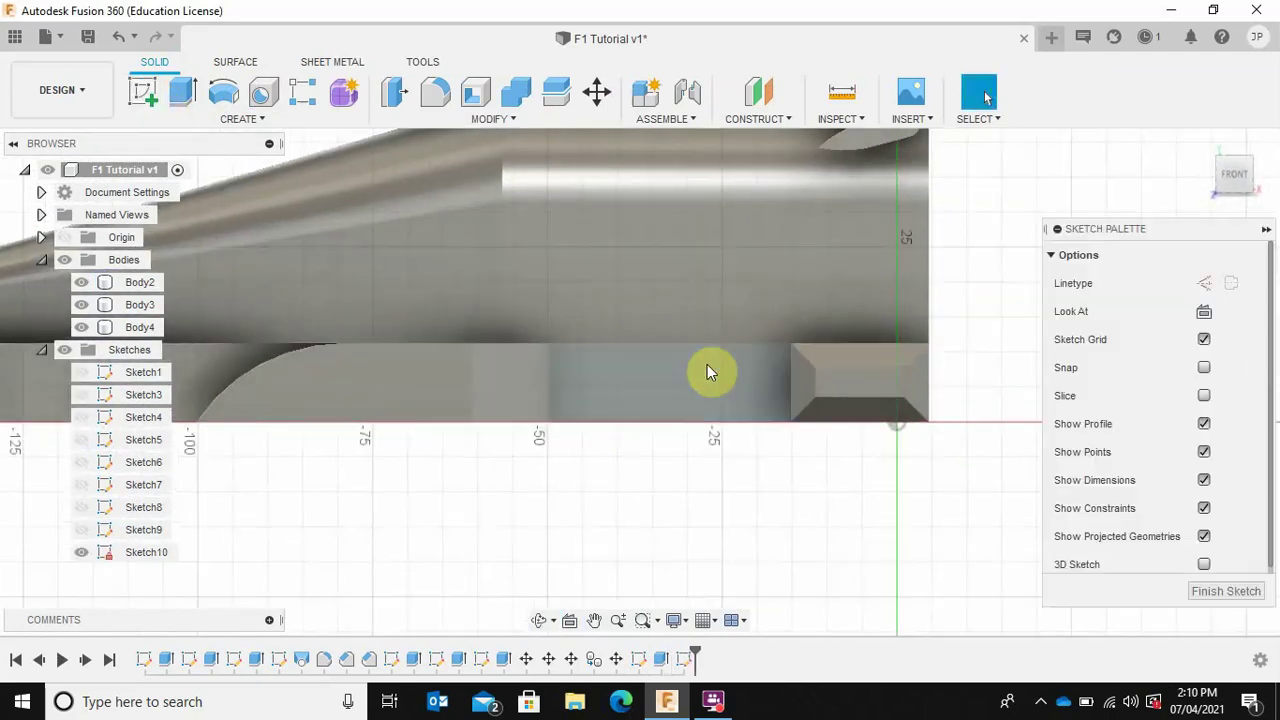
pyautogui.click(224, 93)
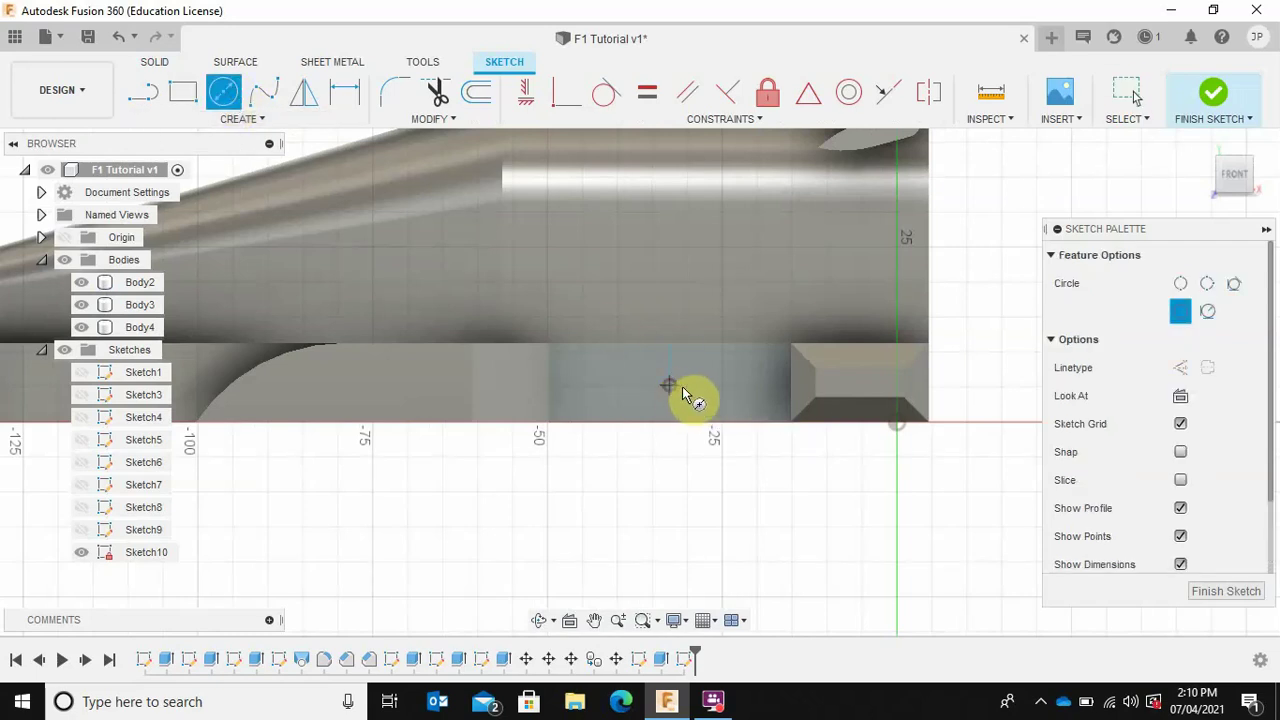
pyautogui.click(669, 386)
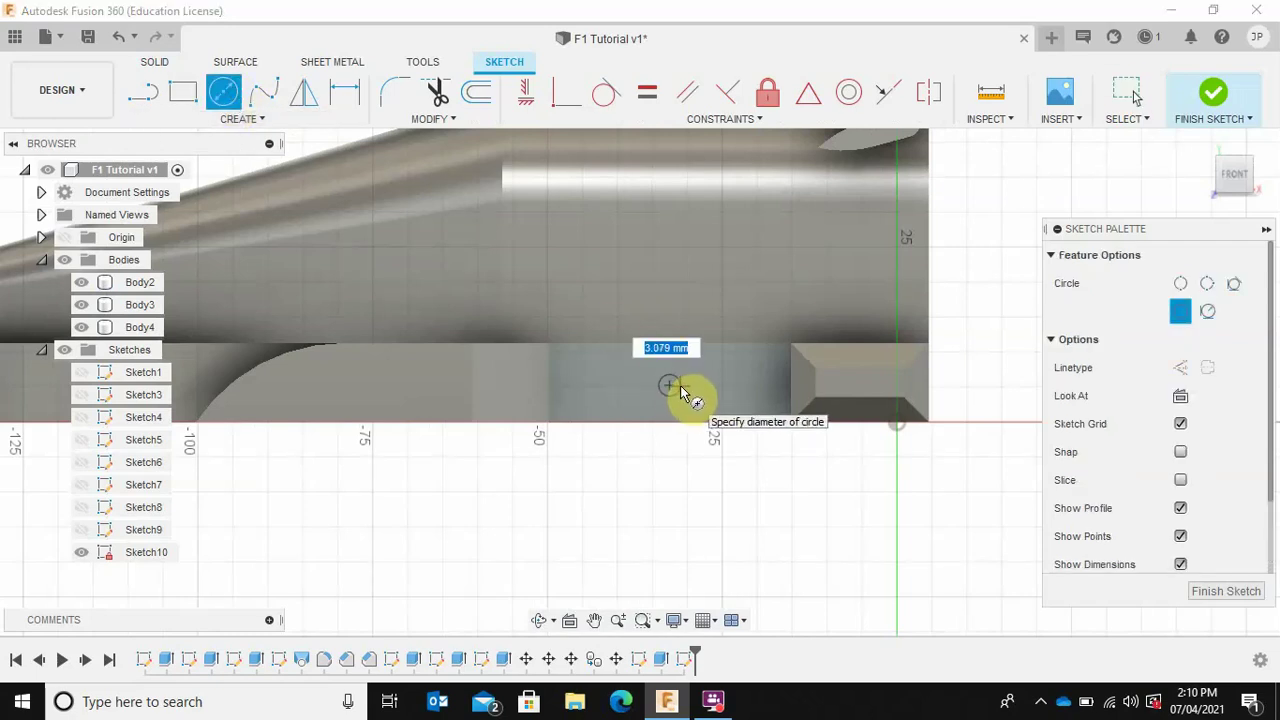
pyautogui.click(682, 391)
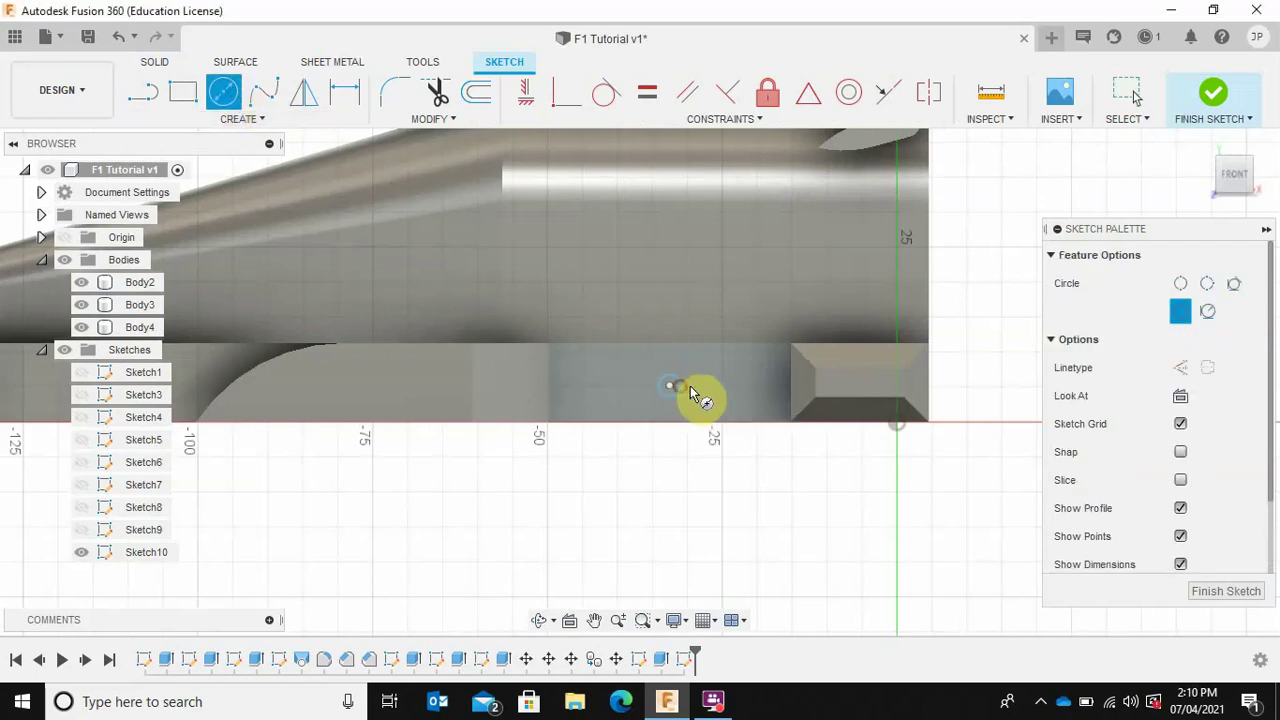
pyautogui.click(1216, 94)
# Extrude the circle as a cut 67.351 mm through the body to form the axle hole
pyautogui.click(183, 92)
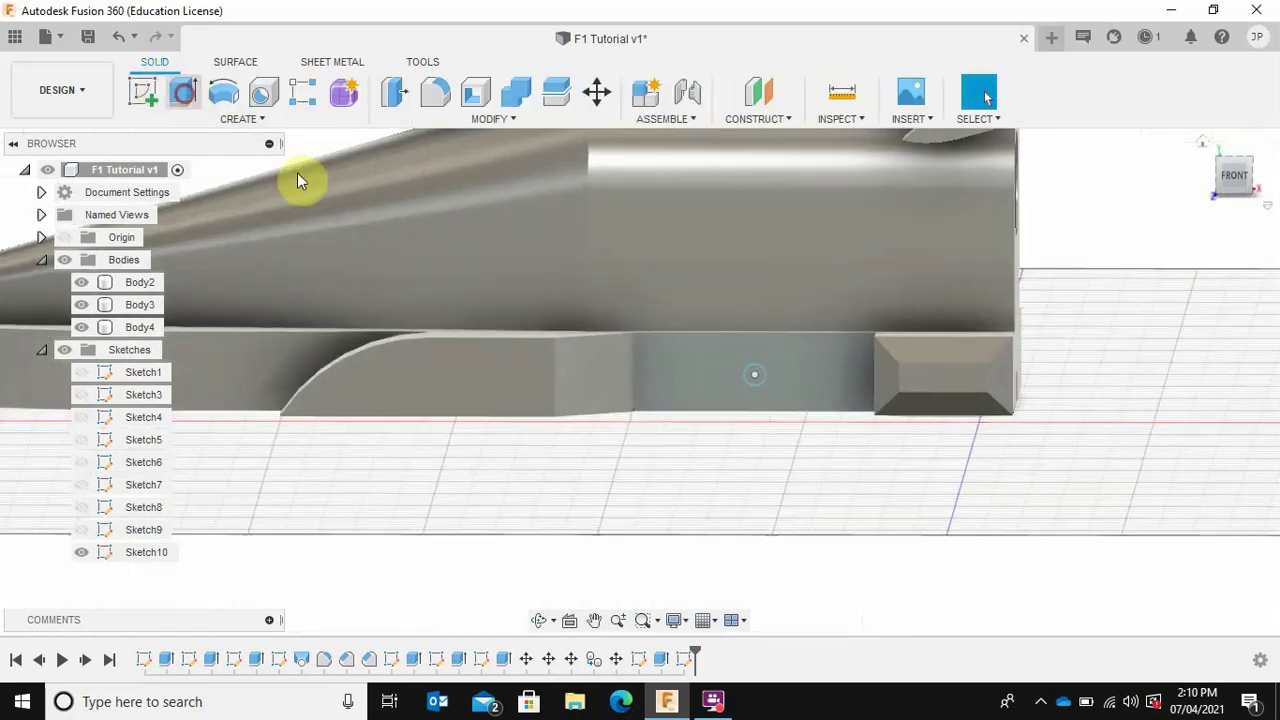
pyautogui.click(760, 372)
pyautogui.keyDown('shift'); pyautogui.moveTo(903, 391); pyautogui.dragTo(463, 436, button='middle'); pyautogui.keyUp('shift')
pyautogui.moveTo(500, 386); pyautogui.dragTo(917, 351)
pyautogui.click(1170, 521)
pyautogui.keyDown('shift'); pyautogui.moveTo(934, 409); pyautogui.dragTo(609, 343, button='middle'); pyautogui.keyUp('shift')
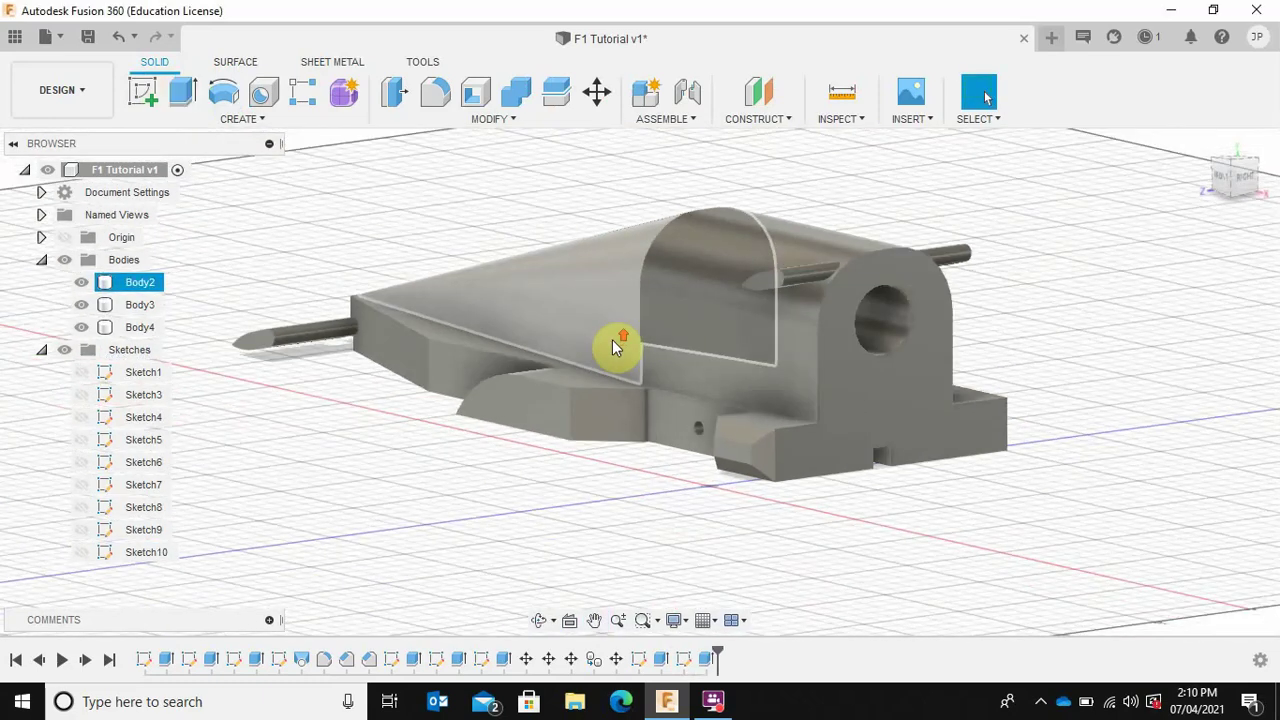
pyautogui.keyDown('shift'); pyautogui.moveTo(481, 325); pyautogui.dragTo(640, 388, button='middle'); pyautogui.keyUp('shift')
pyautogui.click(272, 283)
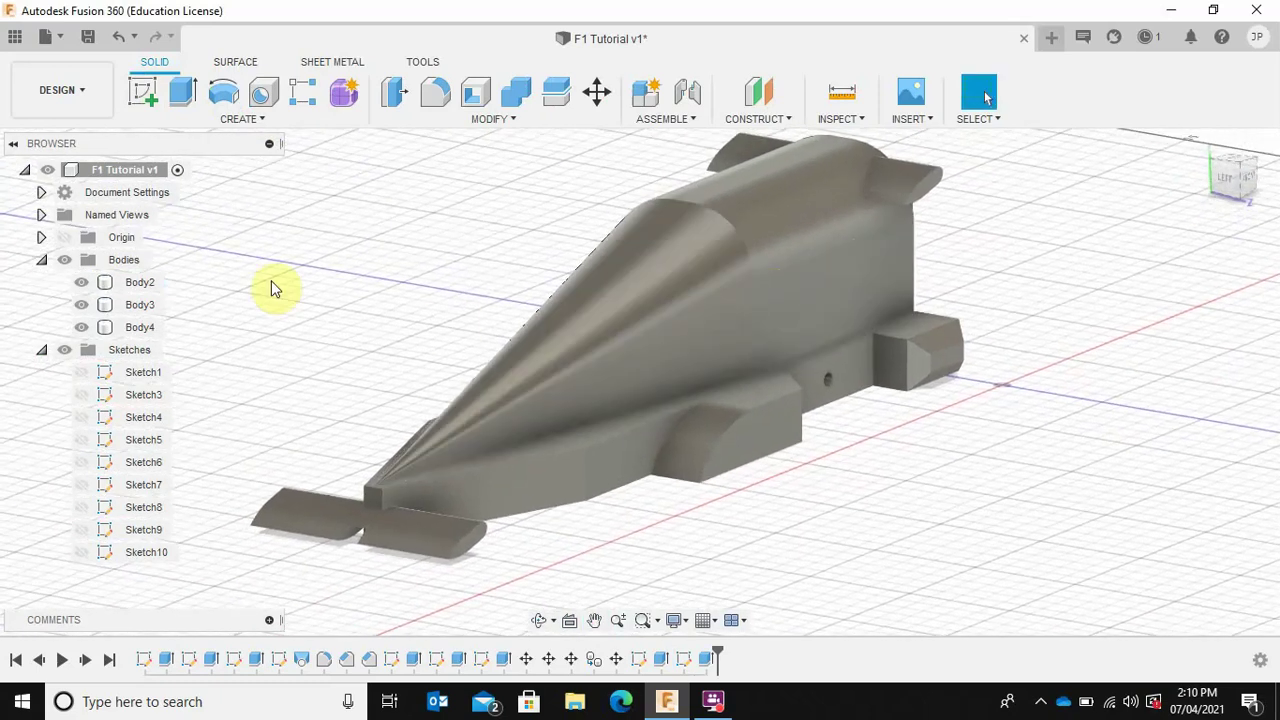
pyautogui.click(704, 280)
pyautogui.click(530, 250)
pyautogui.keyDown('shift'); pyautogui.moveTo(1074, 403); pyautogui.dragTo(1006, 414, button='middle'); pyautogui.keyUp('shift')
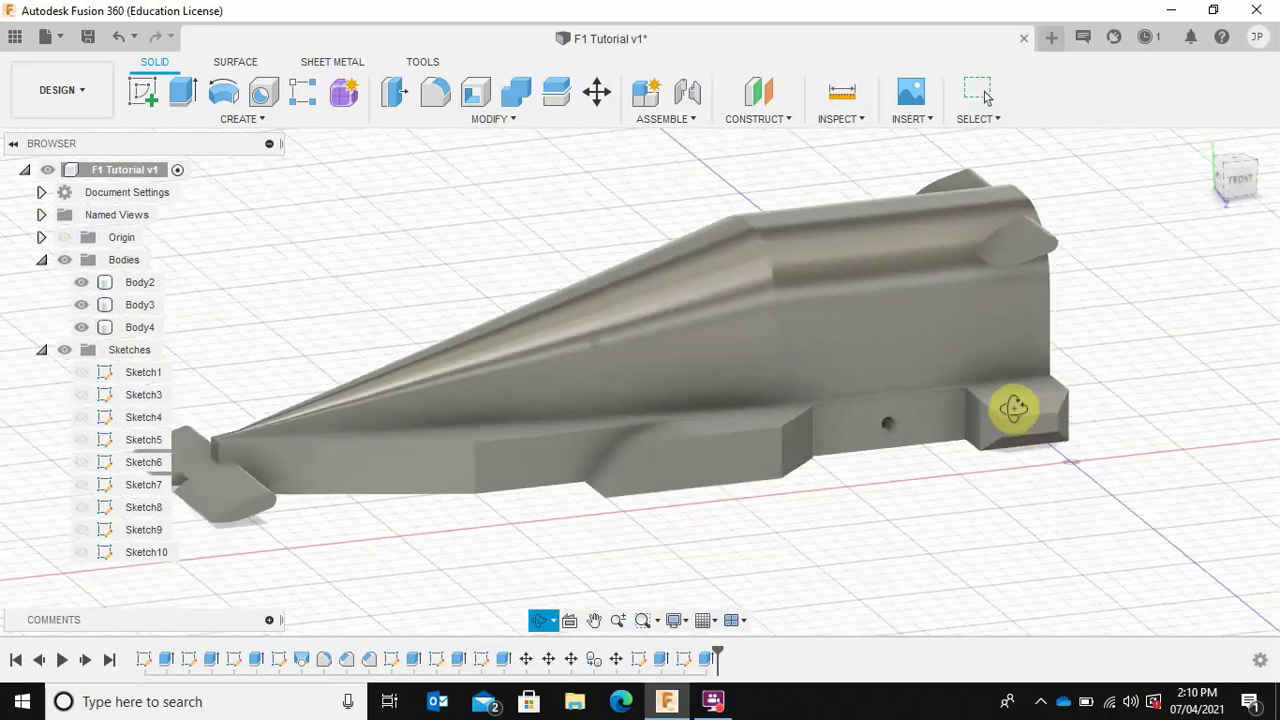
pyautogui.click(823, 409)
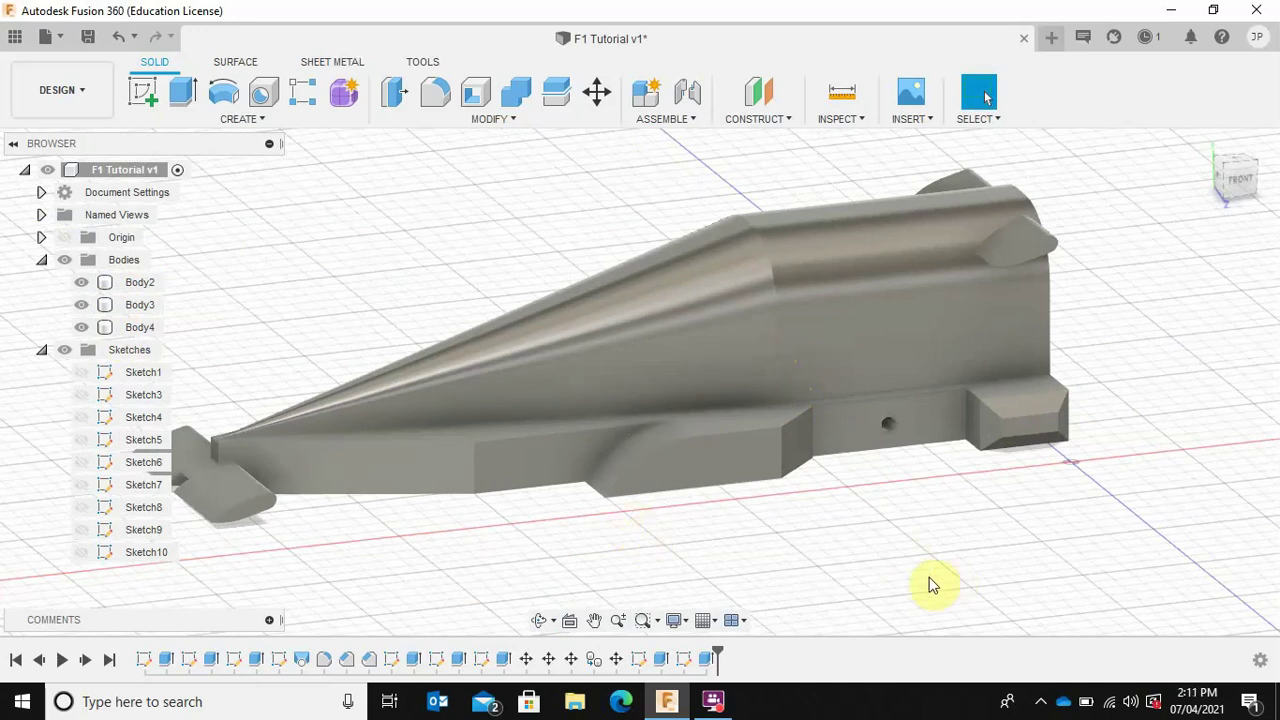
pyautogui.click(81, 283)
pyautogui.click(82, 285)
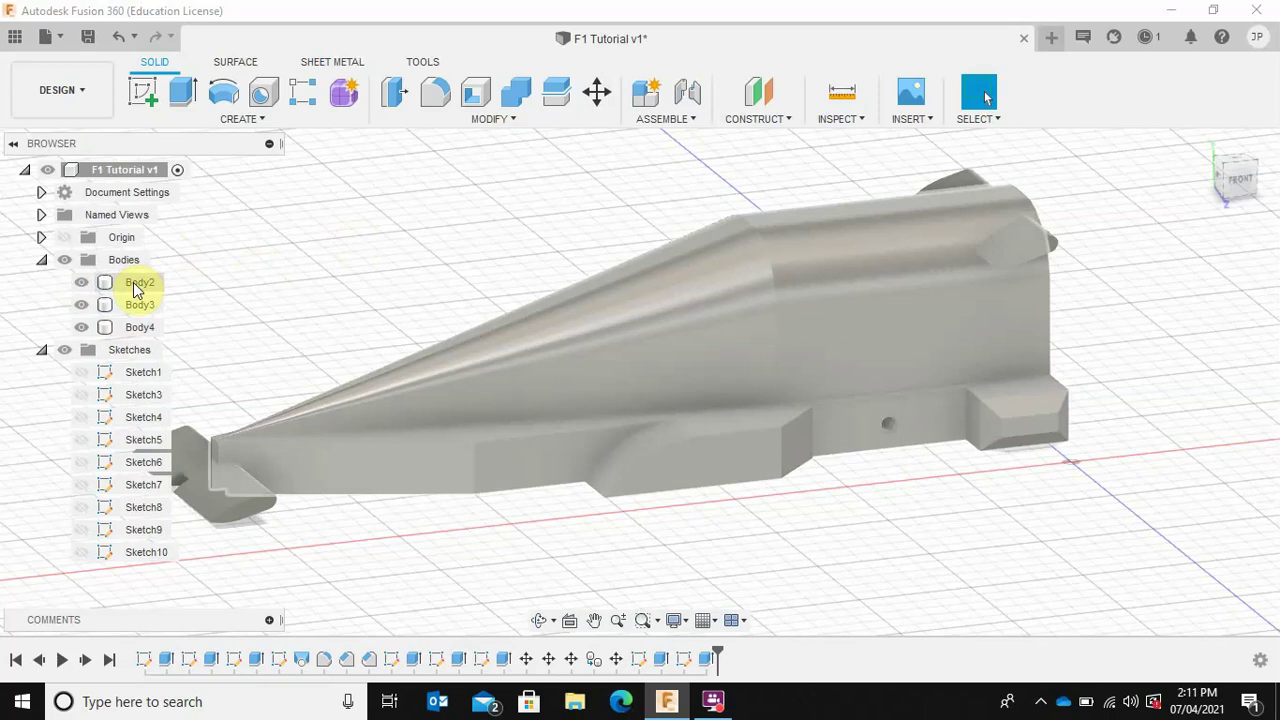
pyautogui.rightClick(133, 282)
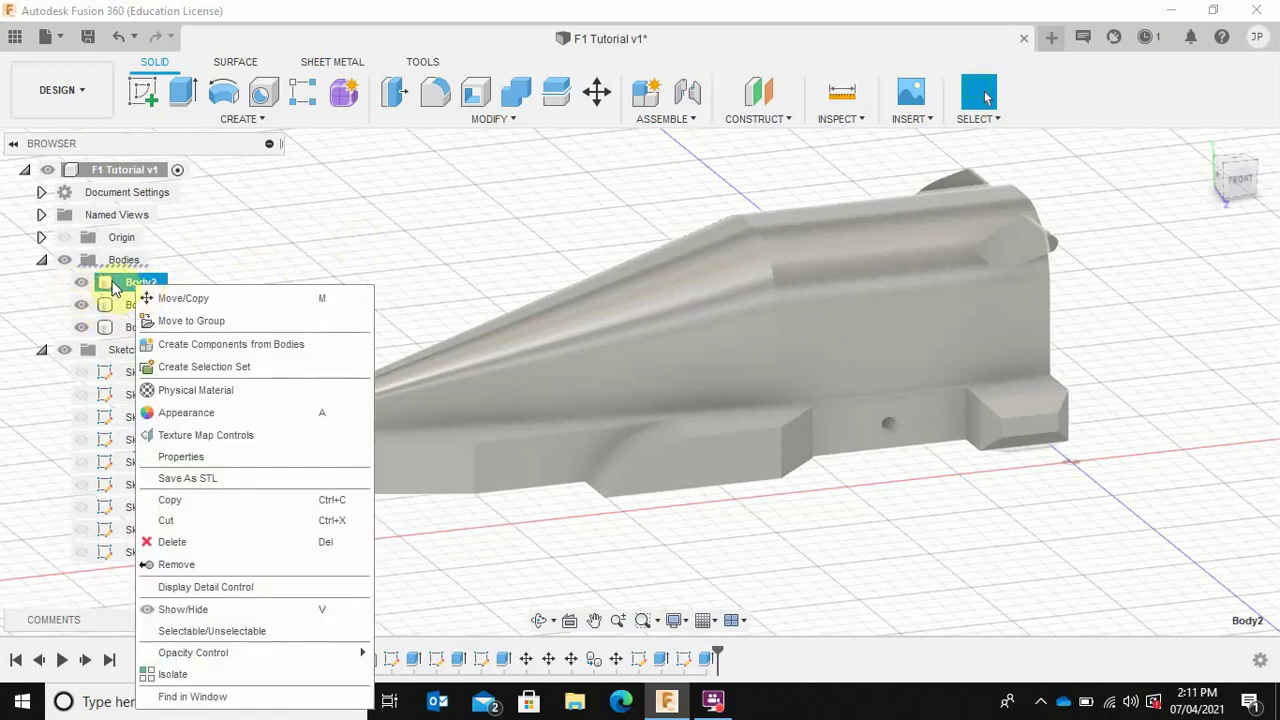
pyautogui.click(280, 8)
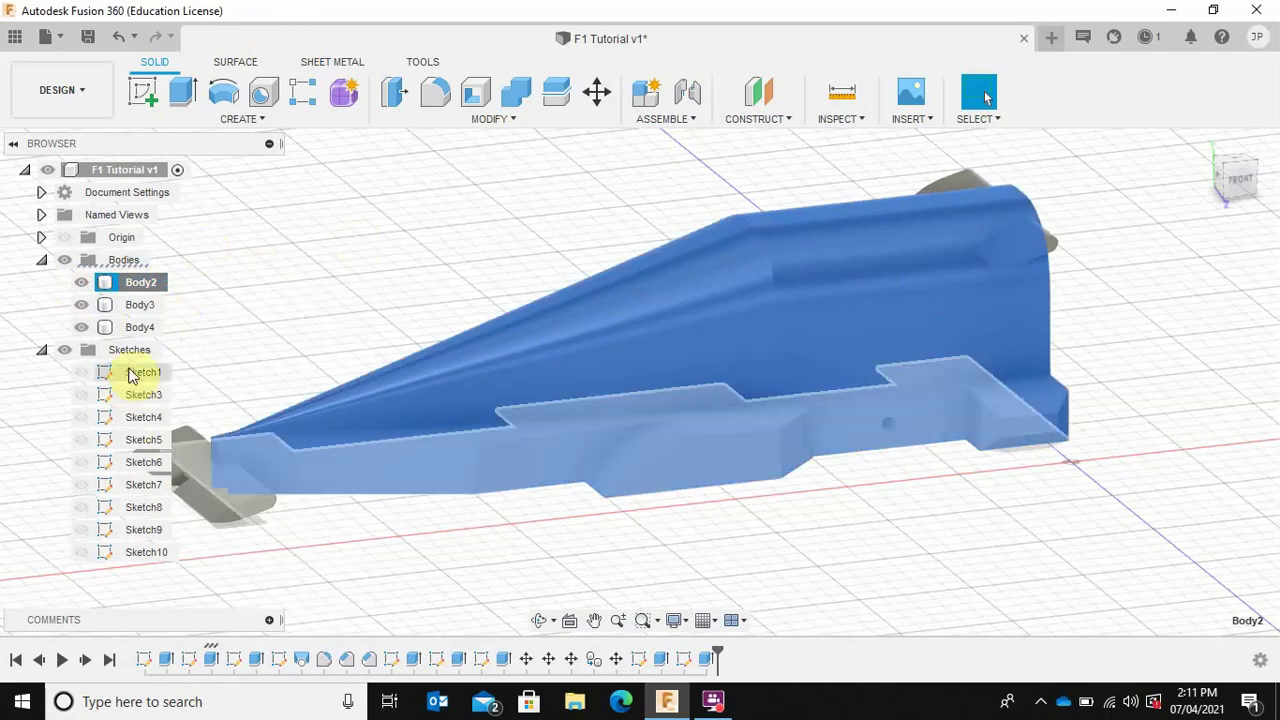
pyautogui.click(131, 372)
pyautogui.click(134, 395)
pyautogui.click(135, 417)
pyautogui.click(137, 440)
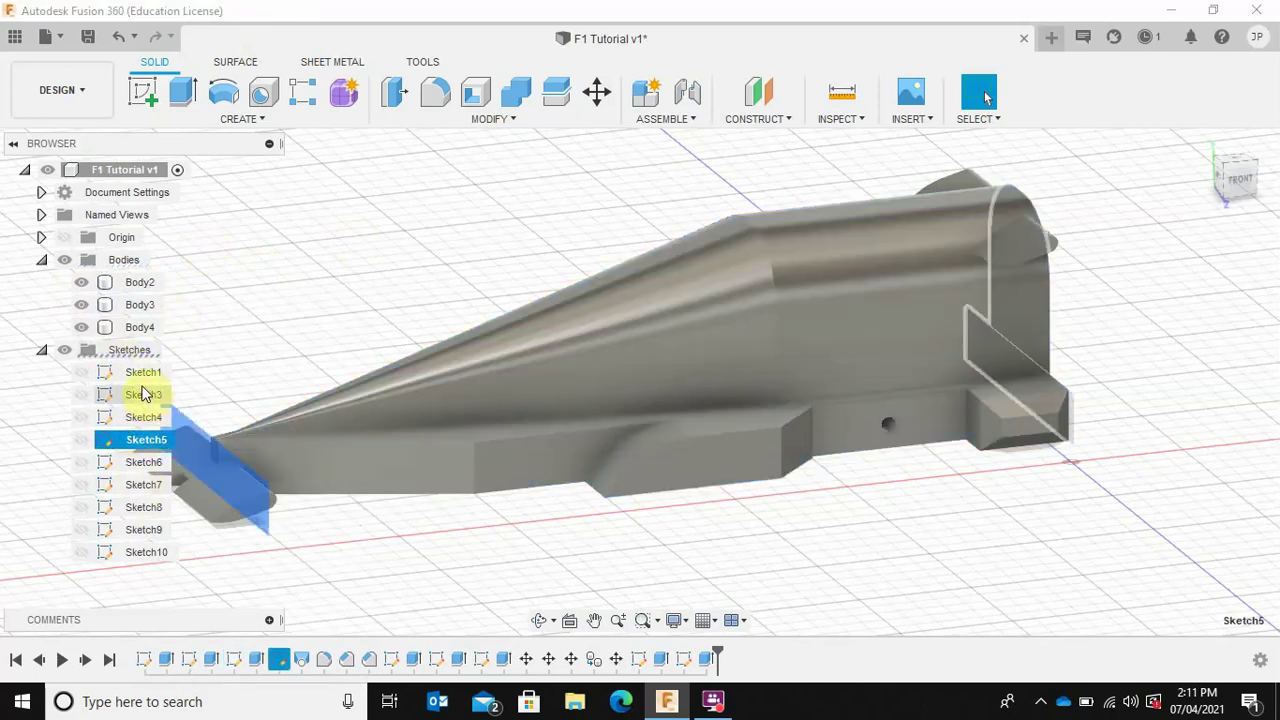
pyautogui.click(477, 229)
pyautogui.moveTo(423, 249); pyautogui.dragTo(517, 268, button='middle')
pyautogui.click(1090, 216)
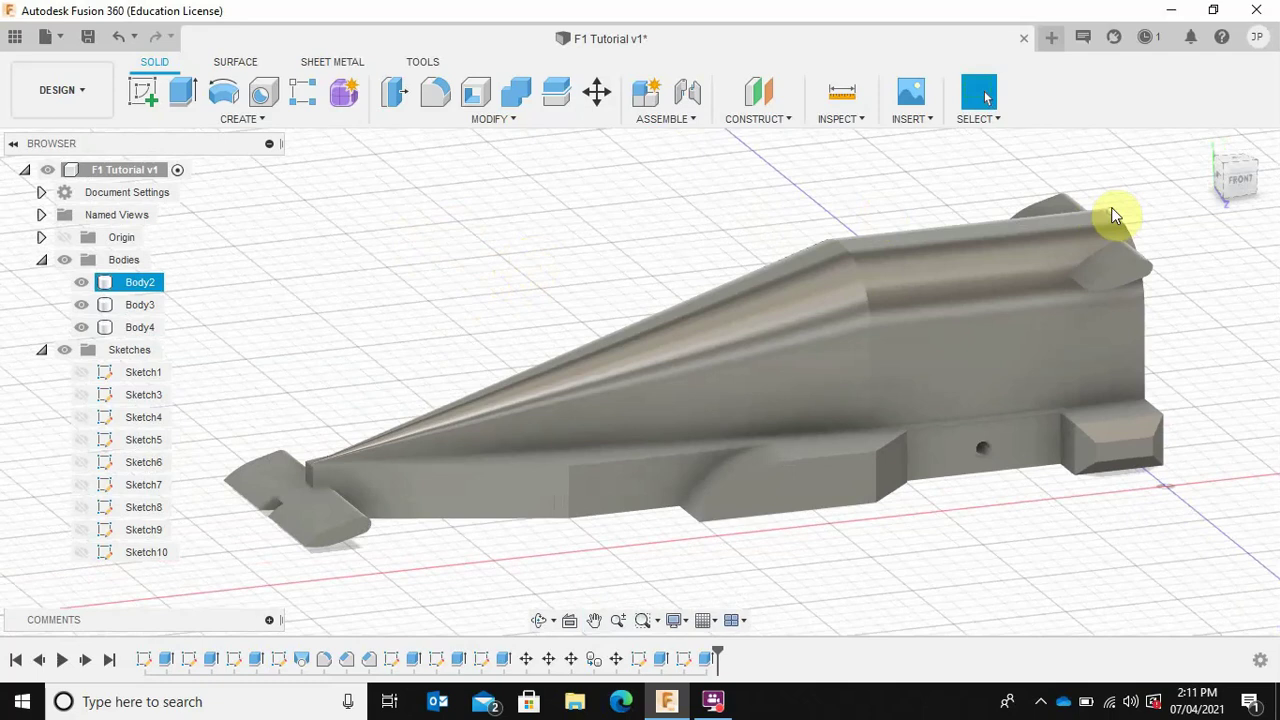
pyautogui.click(714, 701)
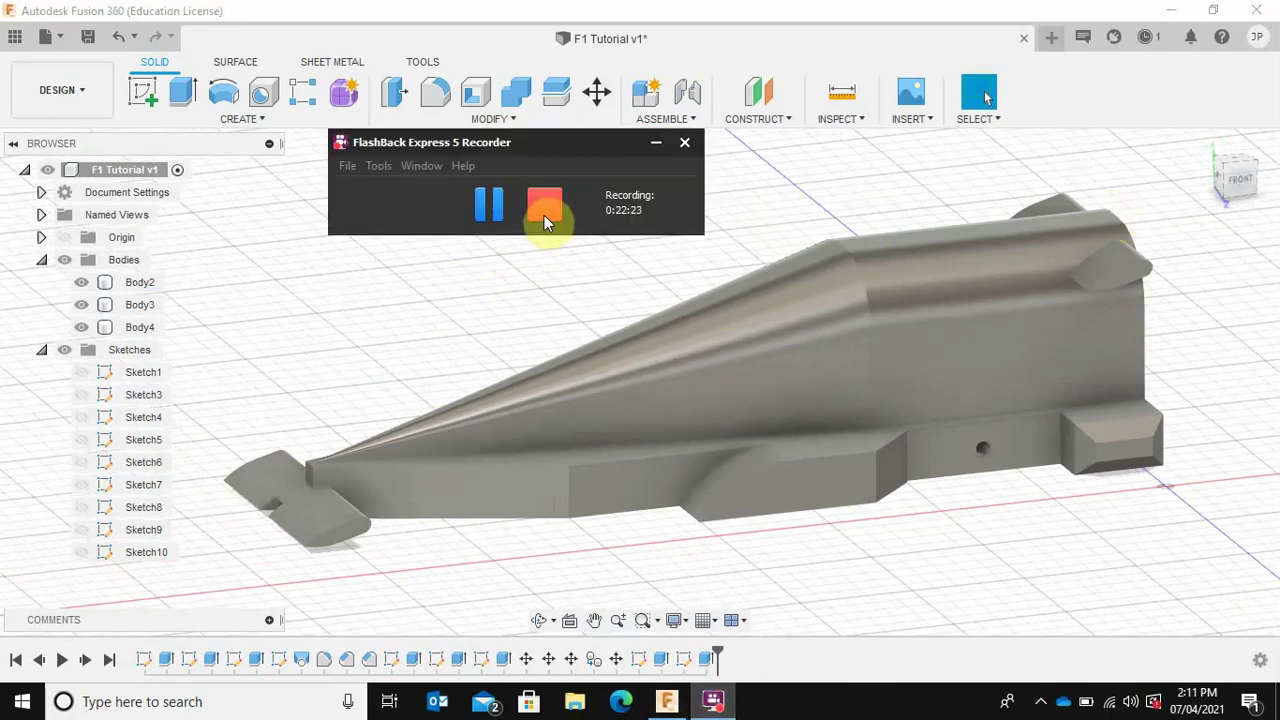